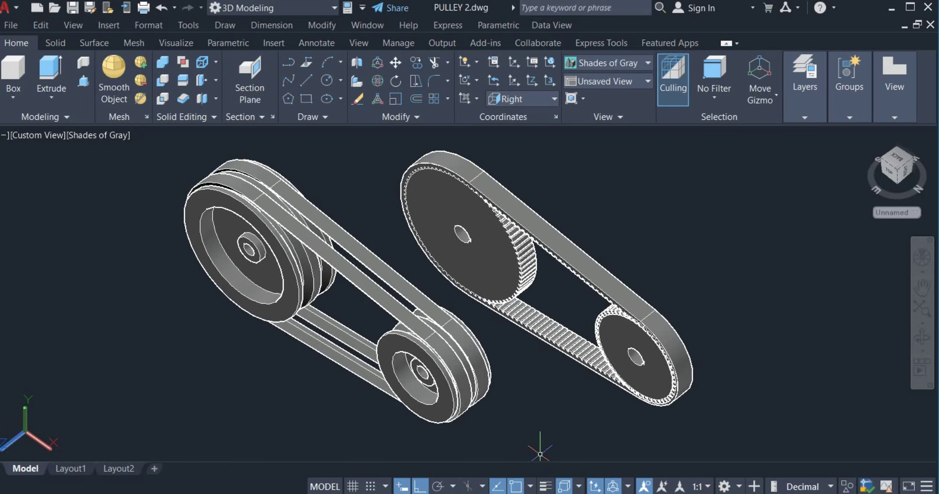
left_click(530, 464)
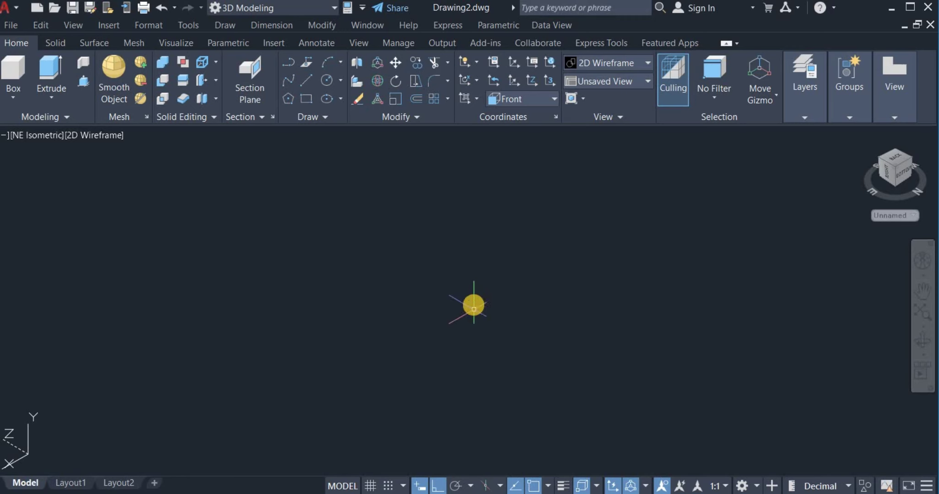
Set the drawing units to decimal length and decimal degrees, both at precision 0, with millimetres as the insertion scale.
type("U")
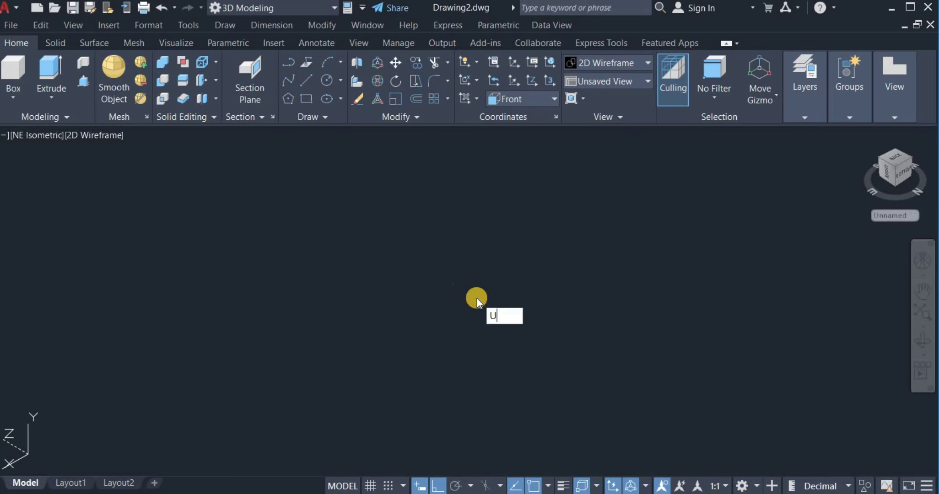
left_click(533, 347)
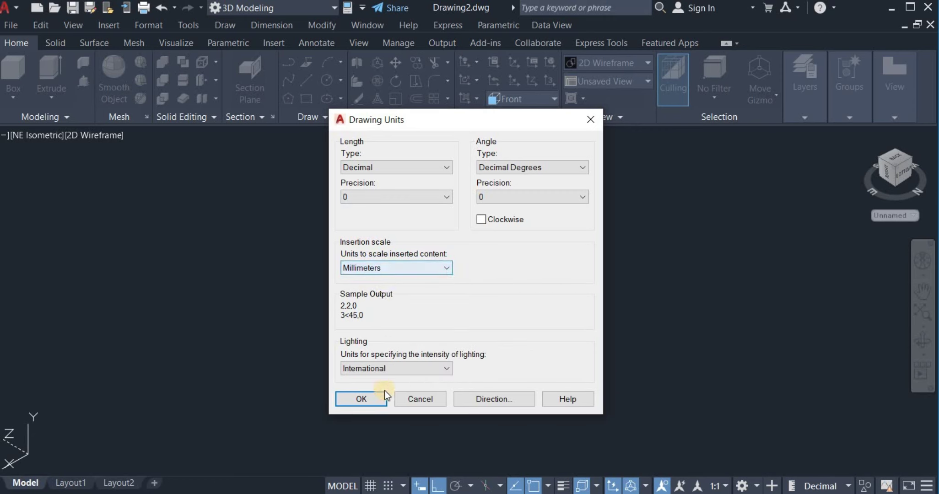
left_click(354, 400)
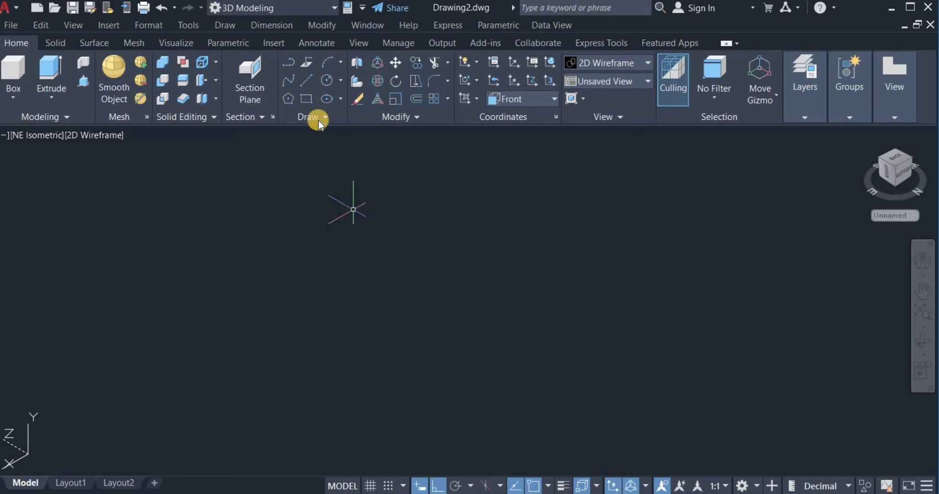
Keep the 3D Modeling workspace and switch the model to the Right view.
left_click(327, 9)
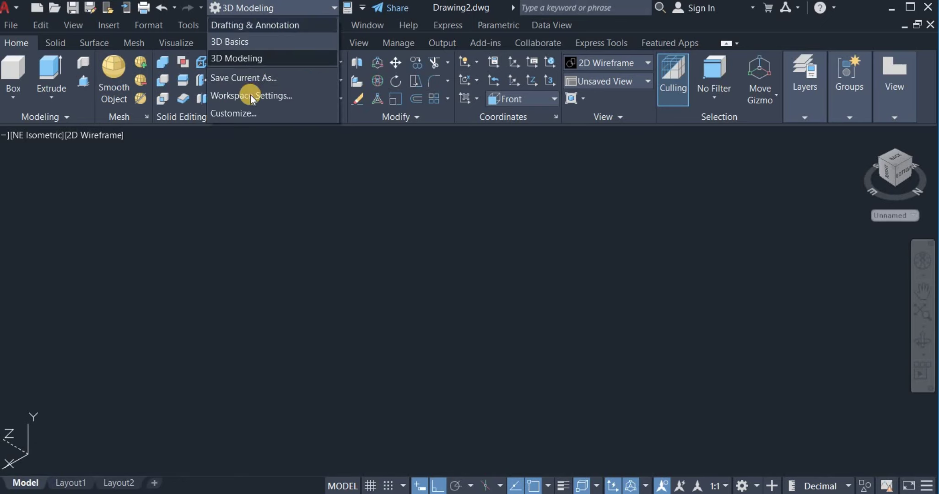
left_click(257, 57)
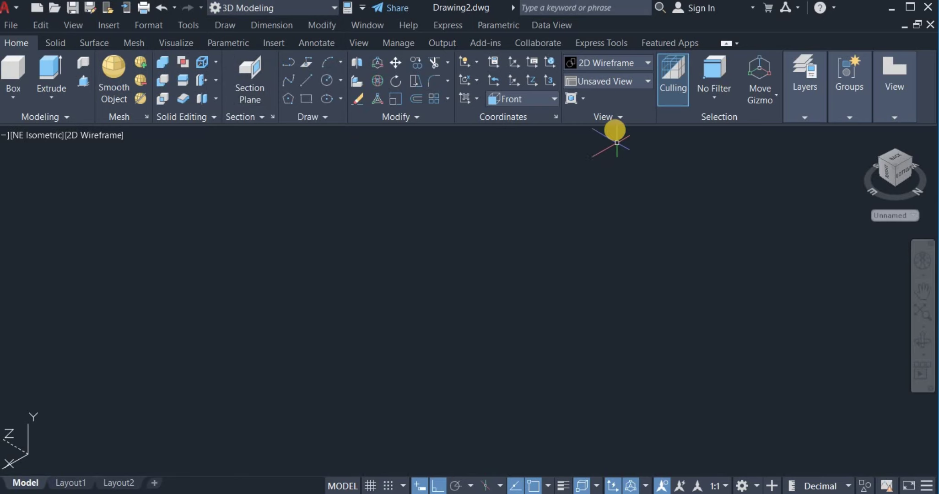
left_click(613, 83)
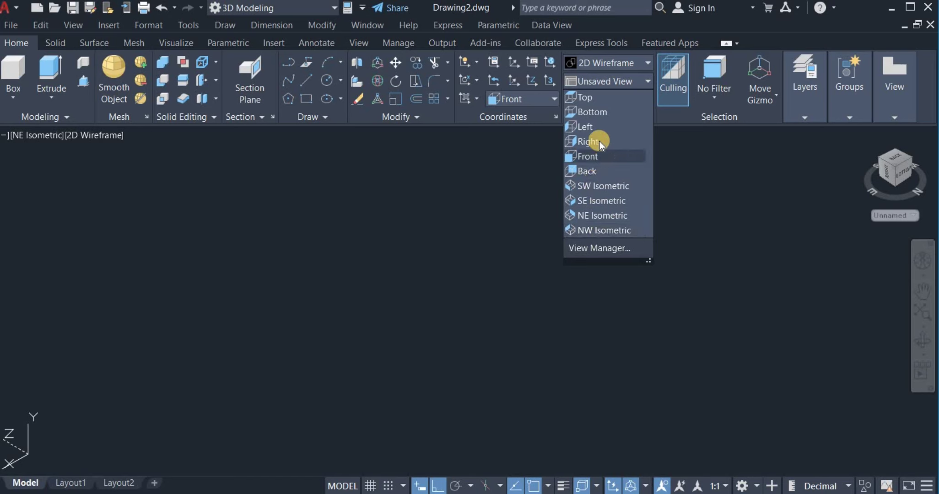
left_click(599, 141)
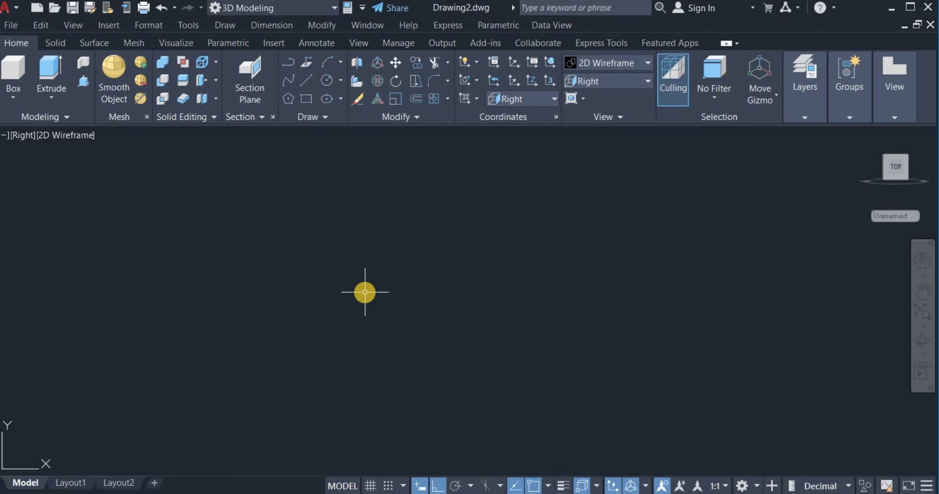
Draw a circle with a diameter of 300 mm in the empty drawing for the large pulley.
left_click(323, 79)
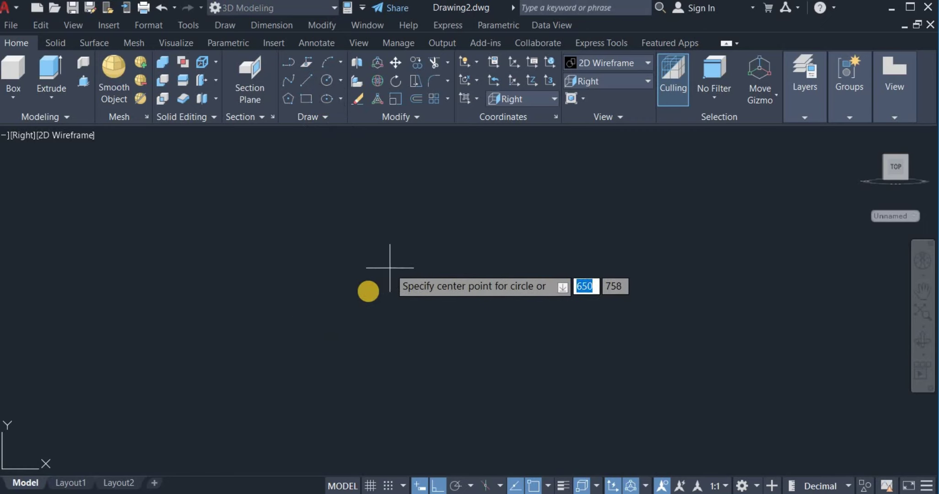
left_click(366, 292)
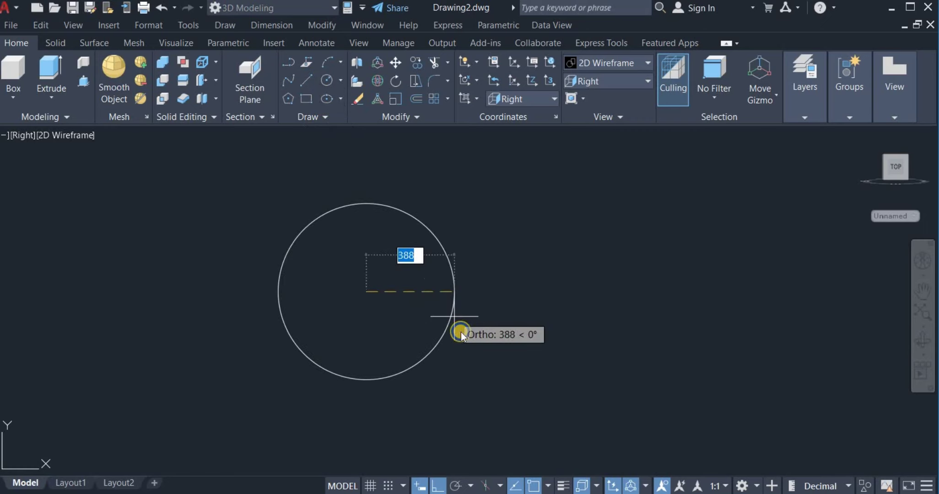
right_click(455, 317)
left_click(500, 373)
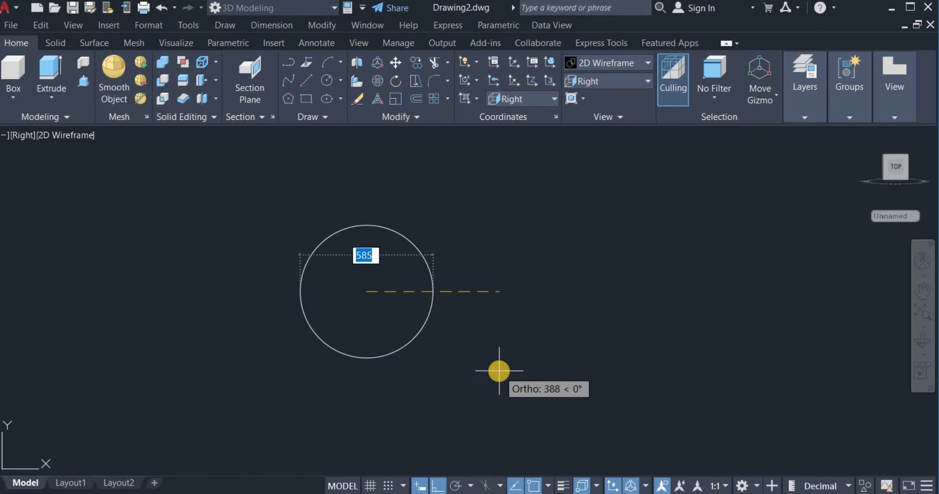
type("300")
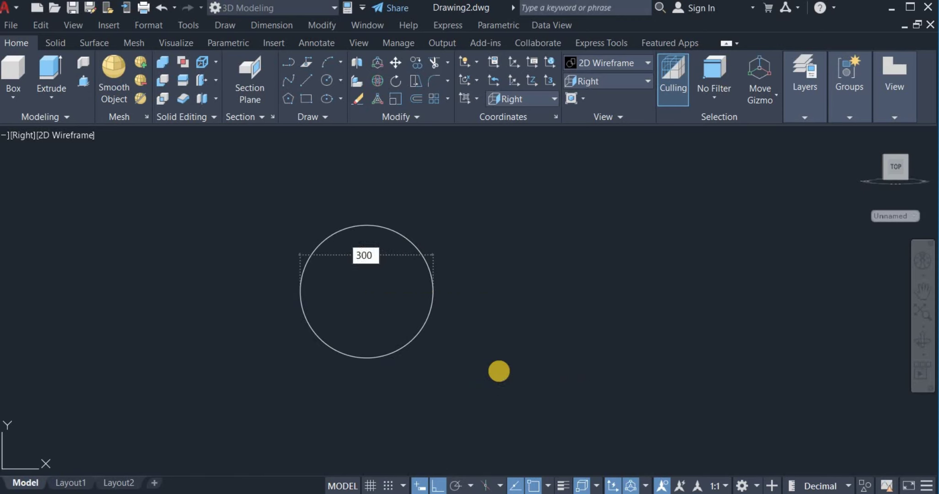
key("Return")
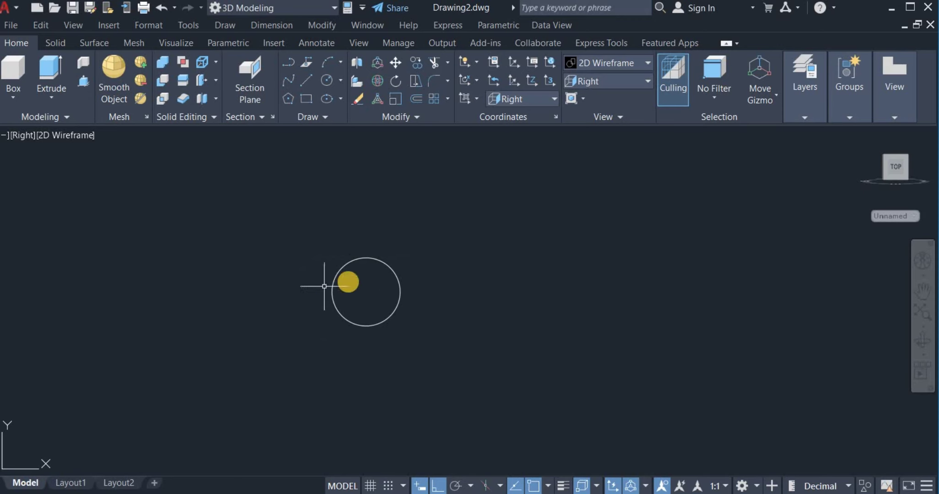
Draw a 450 mm horizontal line from the circle's center out to the right.
scroll(367, 288, "up", 4)
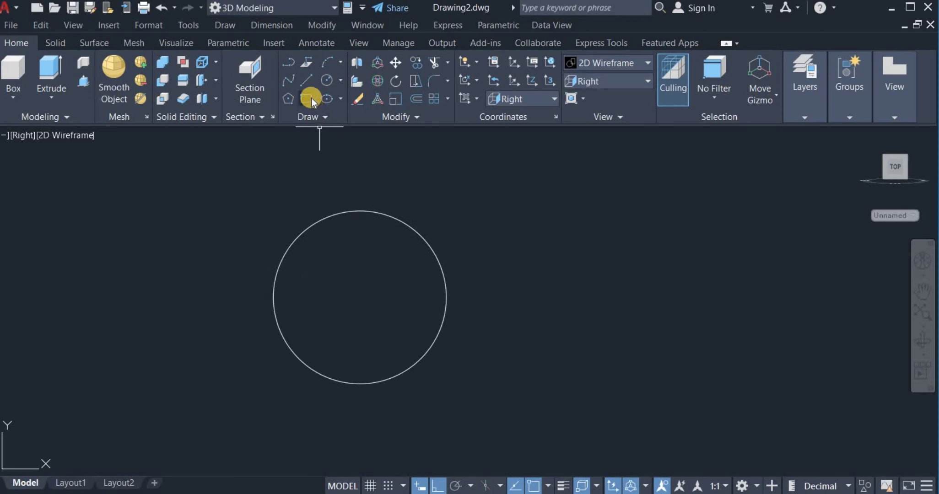
left_click(306, 80)
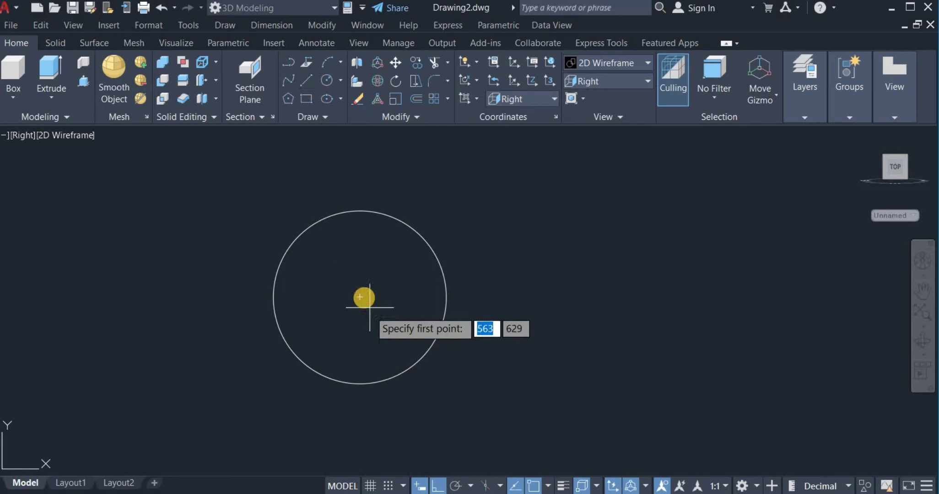
left_click(412, 298)
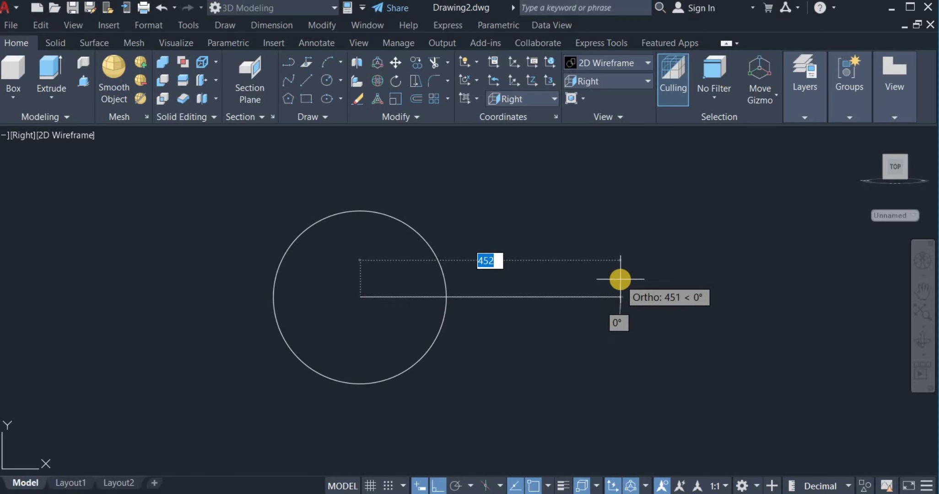
type("4")
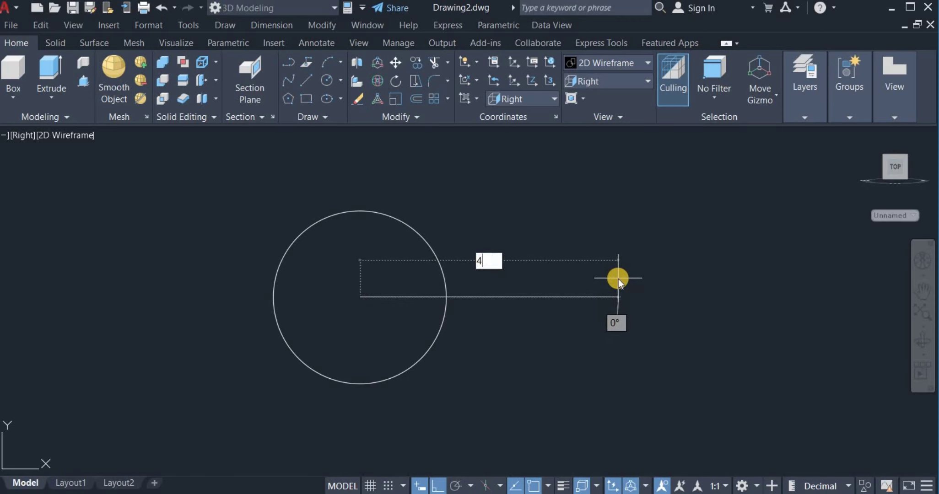
type("50")
key("Return")
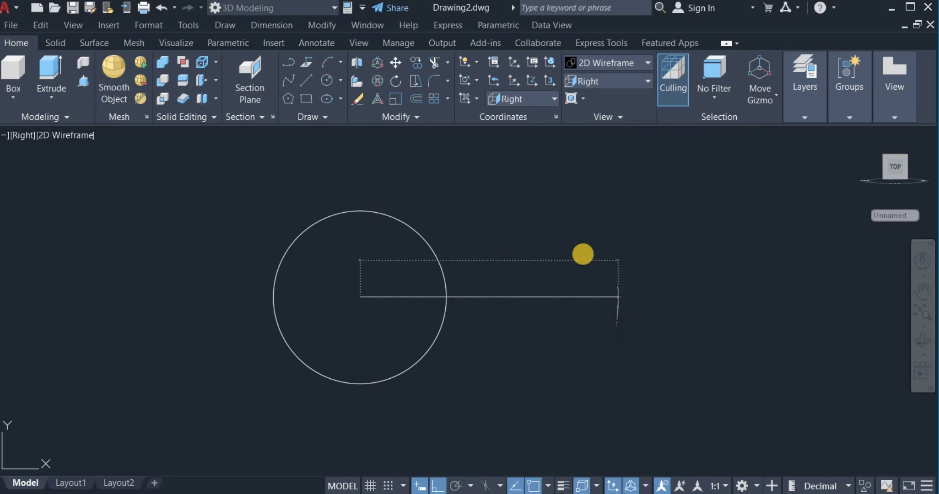
right_click(560, 215)
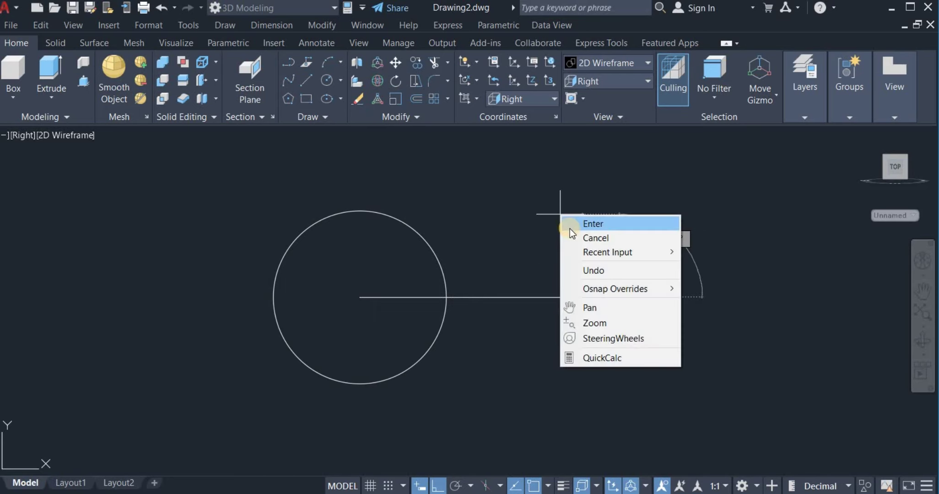
left_click(570, 225)
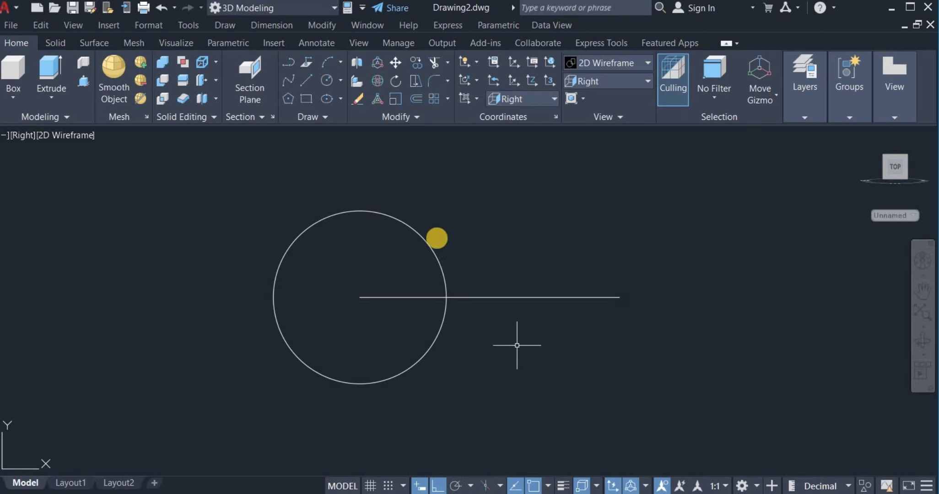
Draw a circle with a diameter of 200 mm centered on the free end of the 450 mm line.
left_click(322, 79)
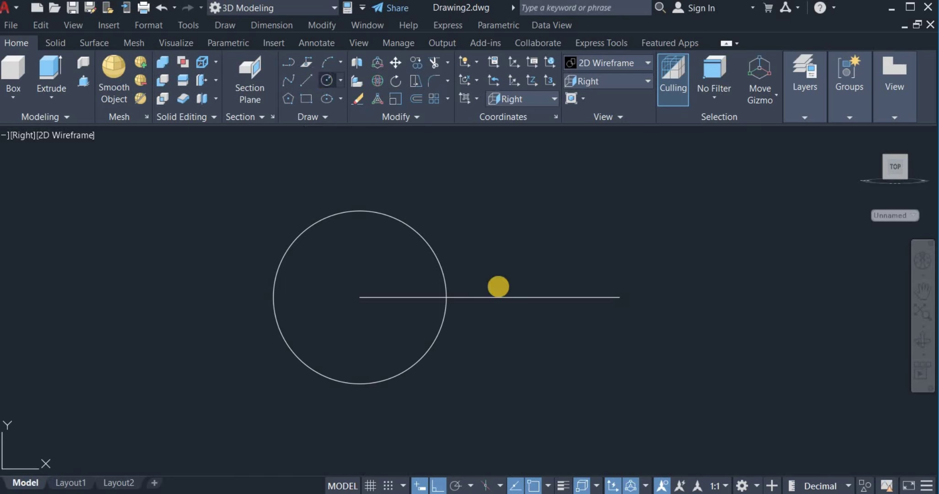
left_click(620, 297)
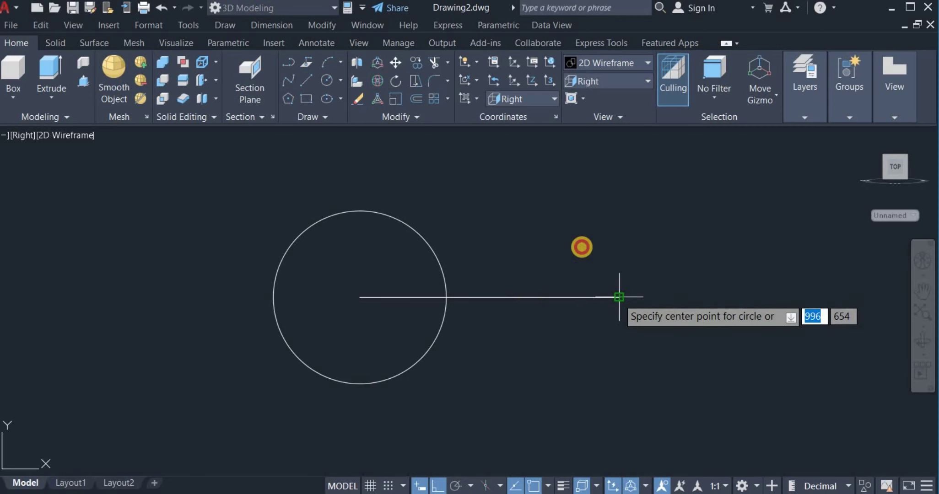
right_click(576, 235)
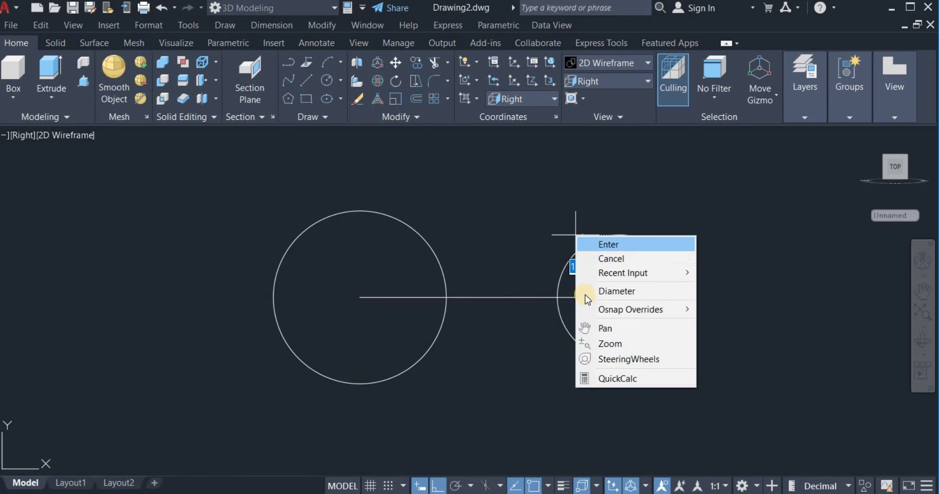
left_click(611, 291)
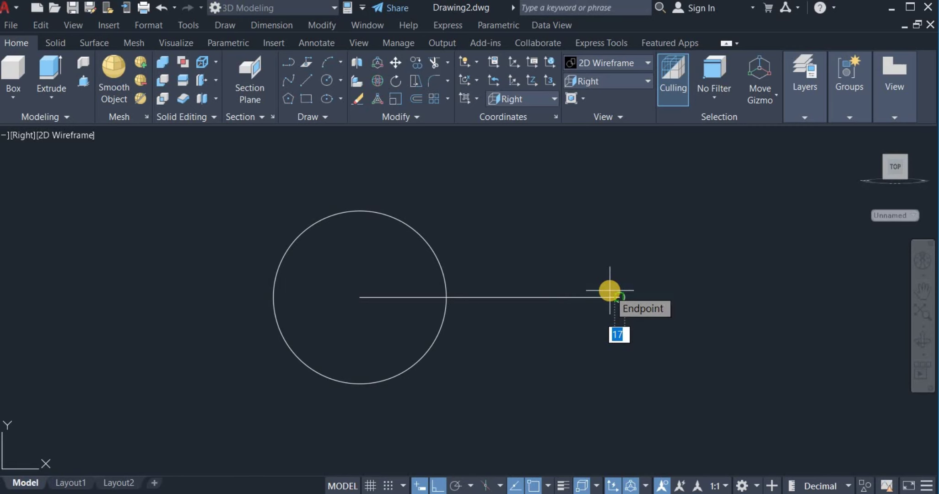
type("2")
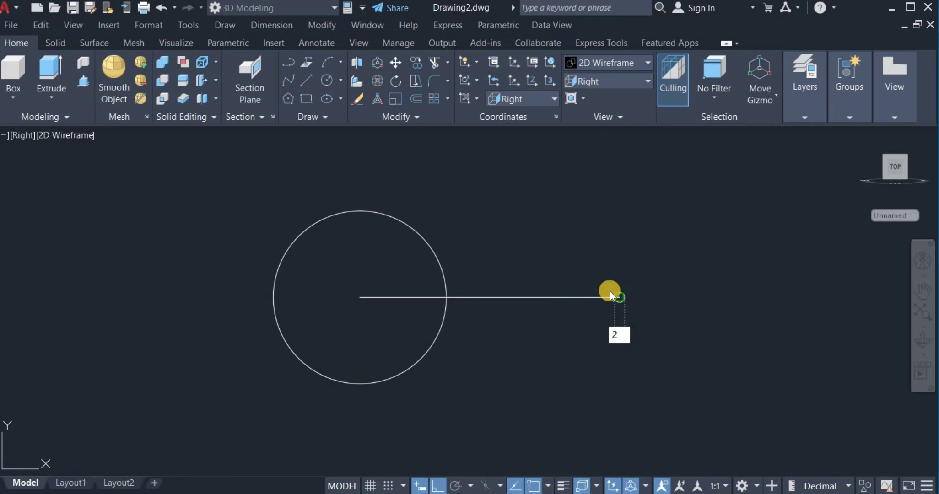
type("00")
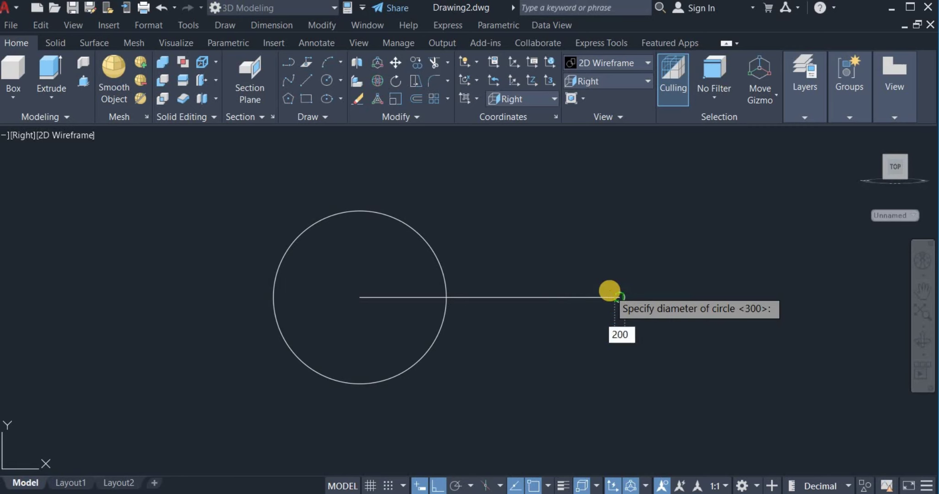
key("Return")
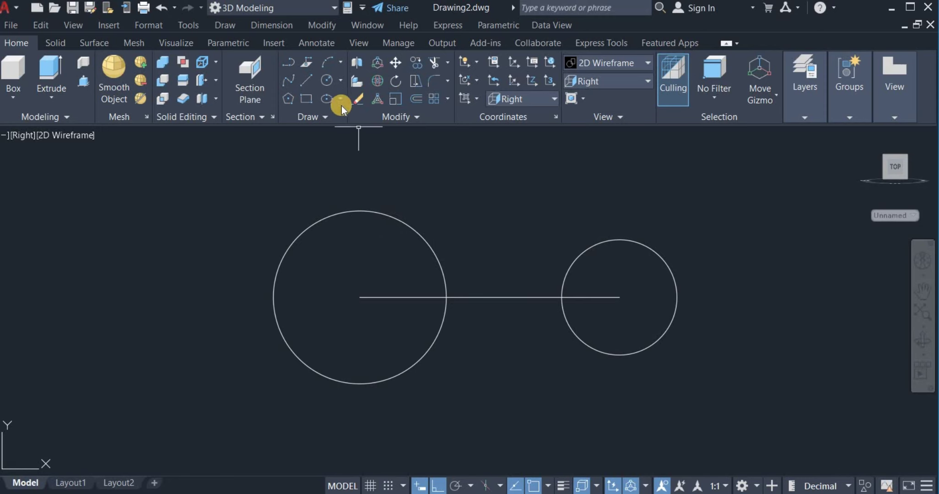
Draw a line tangent to the upper sides of both circles, using the Tangent object snap for each end.
left_click(309, 78)
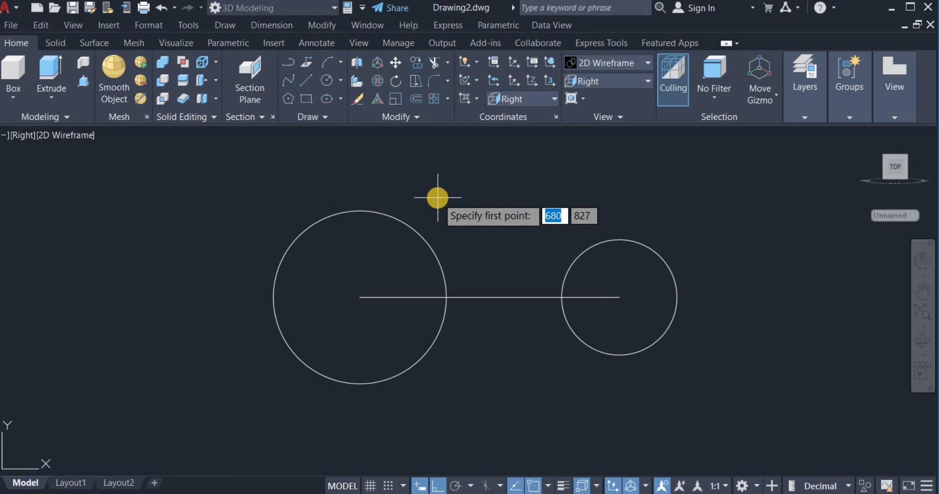
right_click(437, 198, "shift")
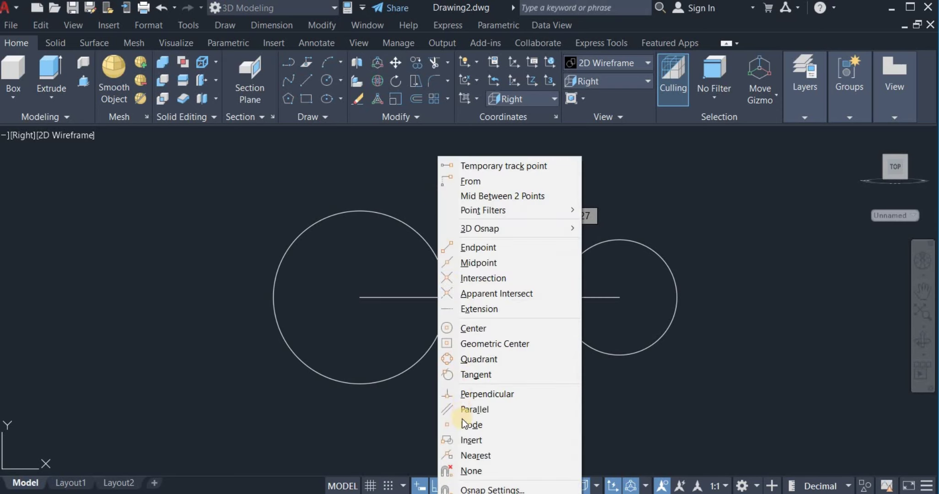
left_click(486, 376)
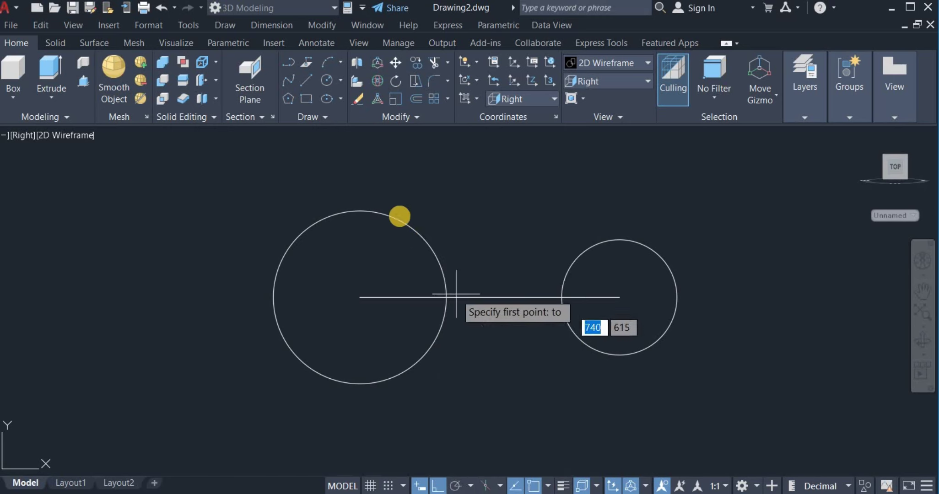
left_click(376, 210)
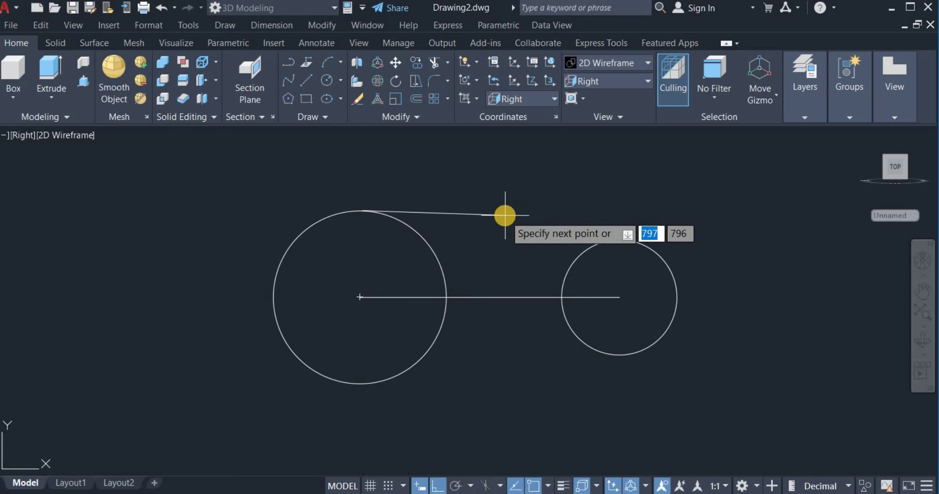
right_click(505, 215, "shift")
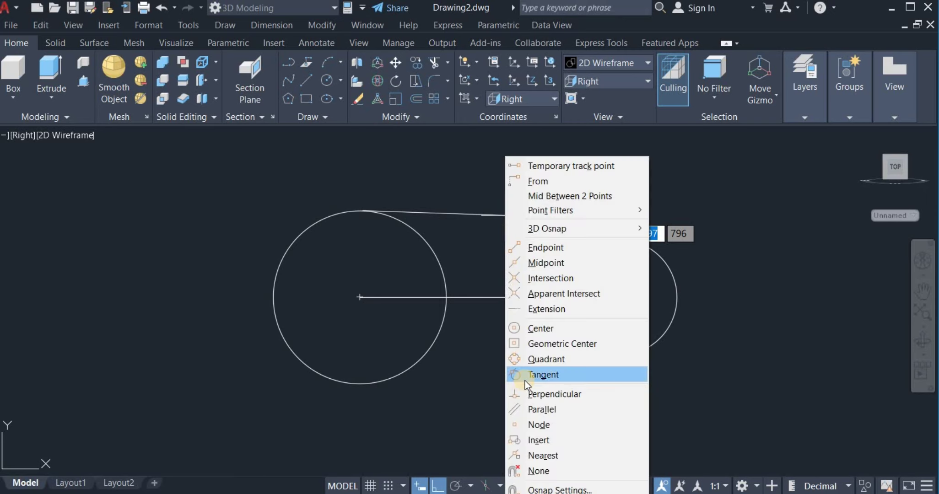
left_click(542, 373)
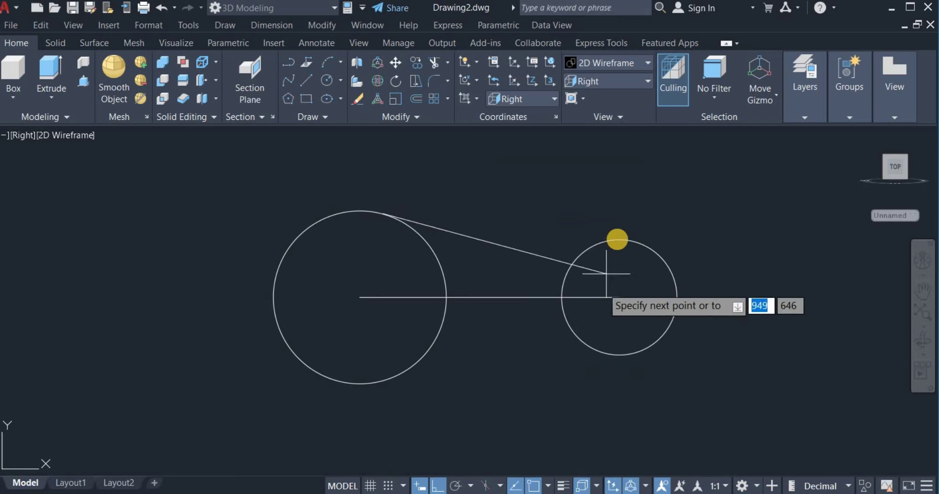
left_click(617, 239)
right_click(618, 210)
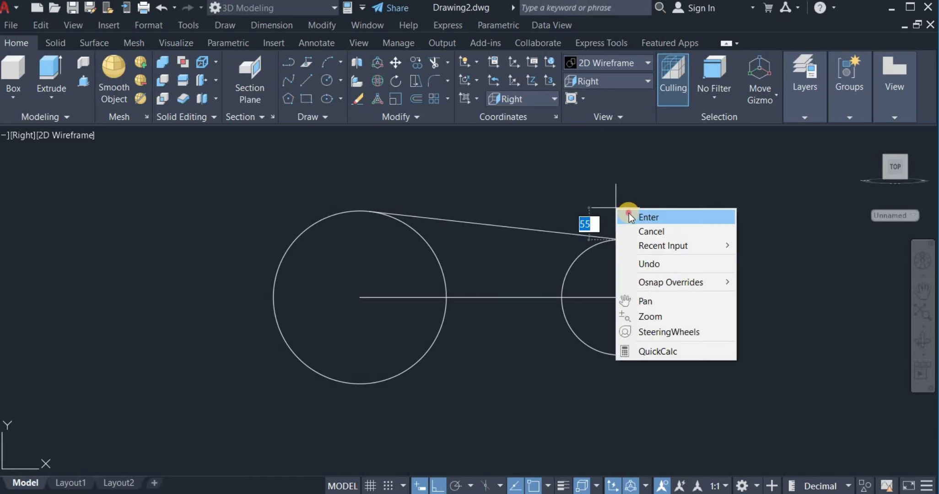
left_click(628, 213)
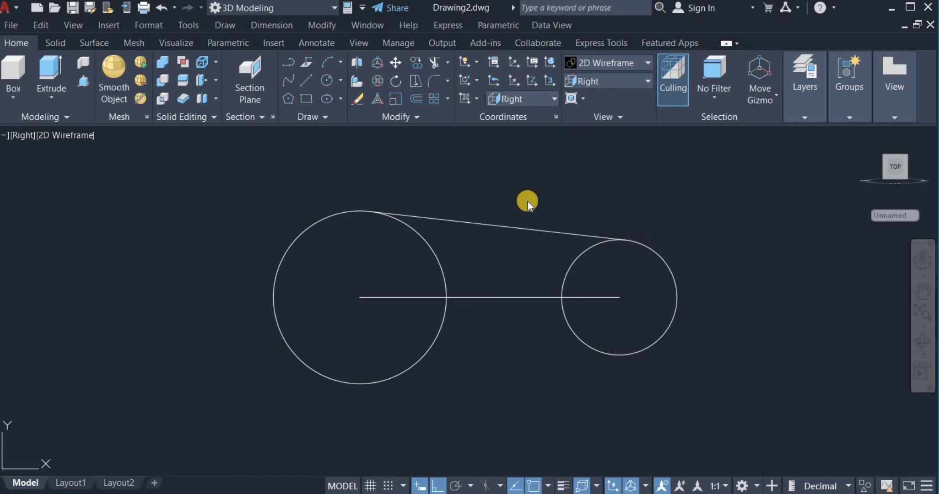
Draw a line tangent to the lower sides of both circles, using the Tangent object snap for each end.
right_click(520, 179)
left_click(574, 195)
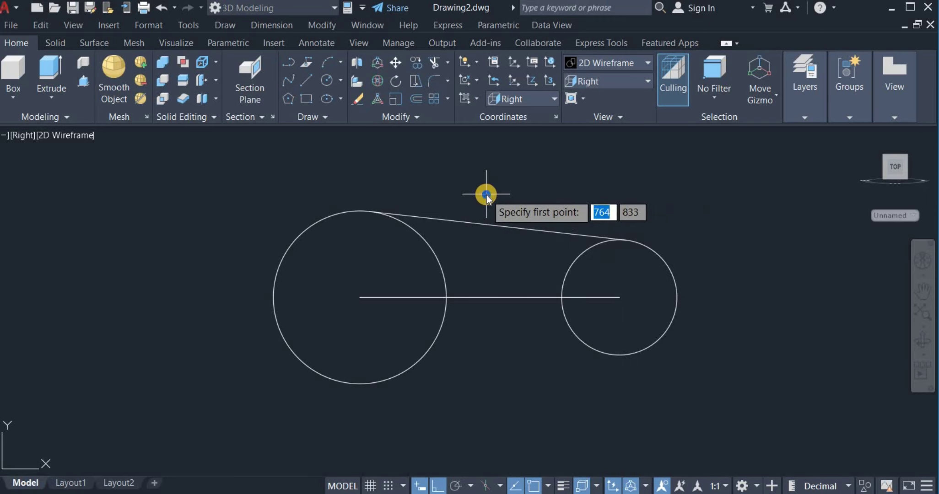
right_click(486, 195, "shift")
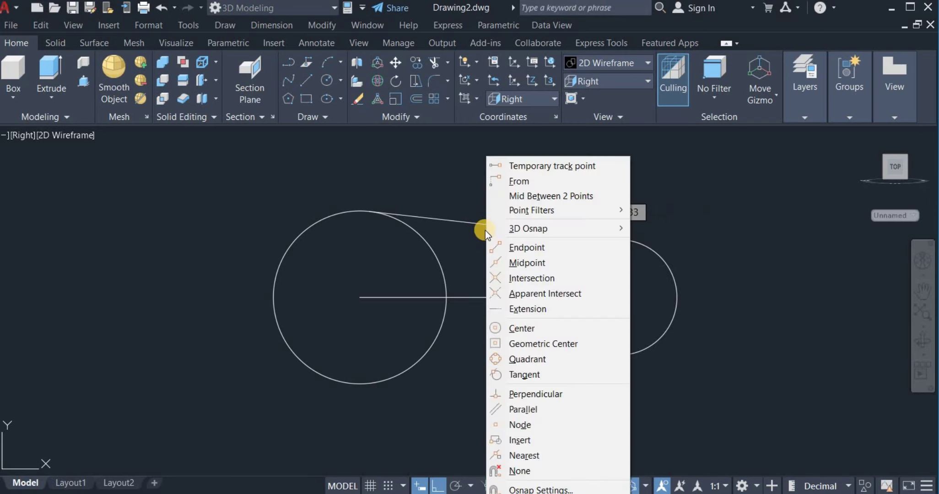
left_click(525, 375)
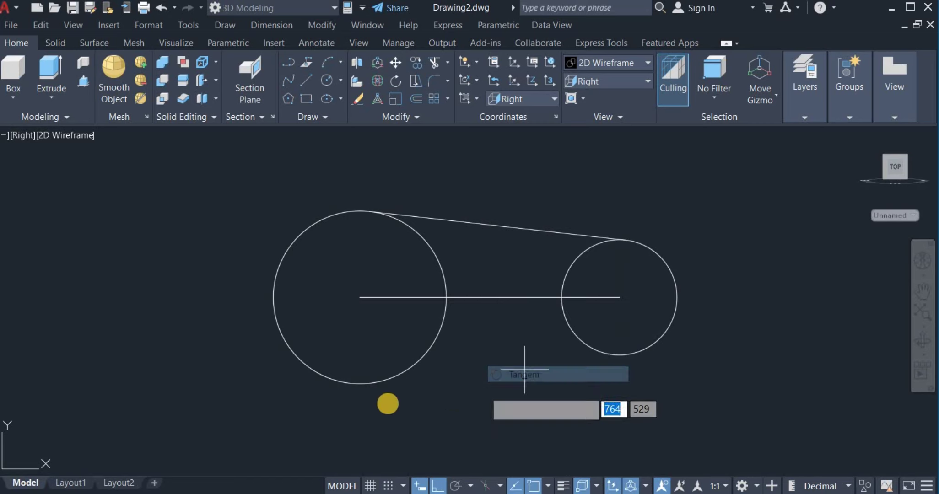
left_click(363, 386)
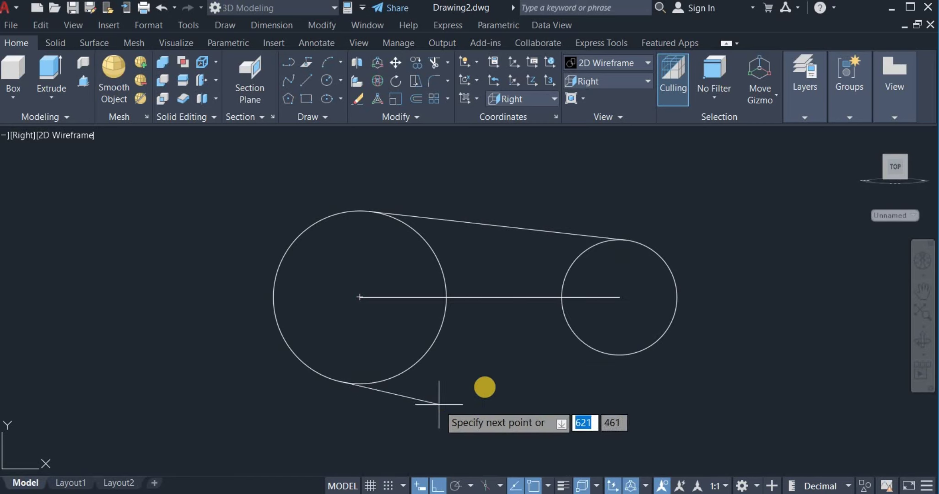
right_click(494, 375, "shift")
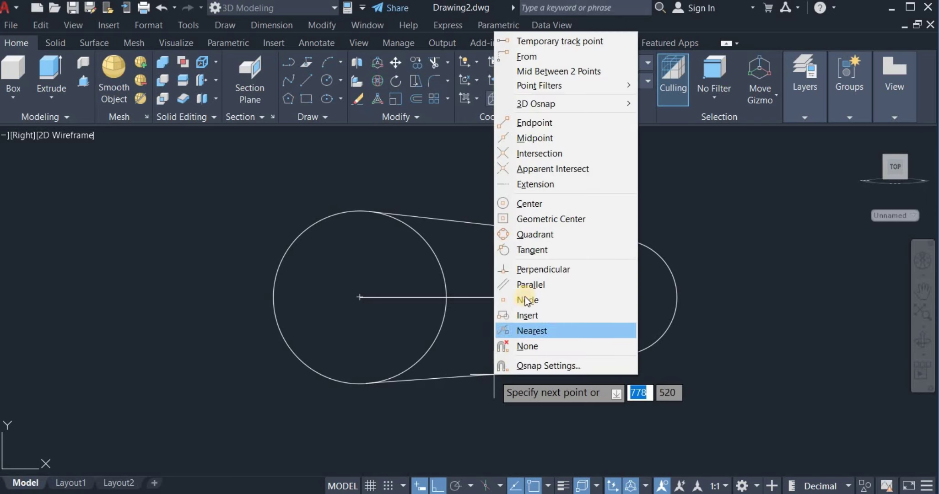
left_click(531, 250)
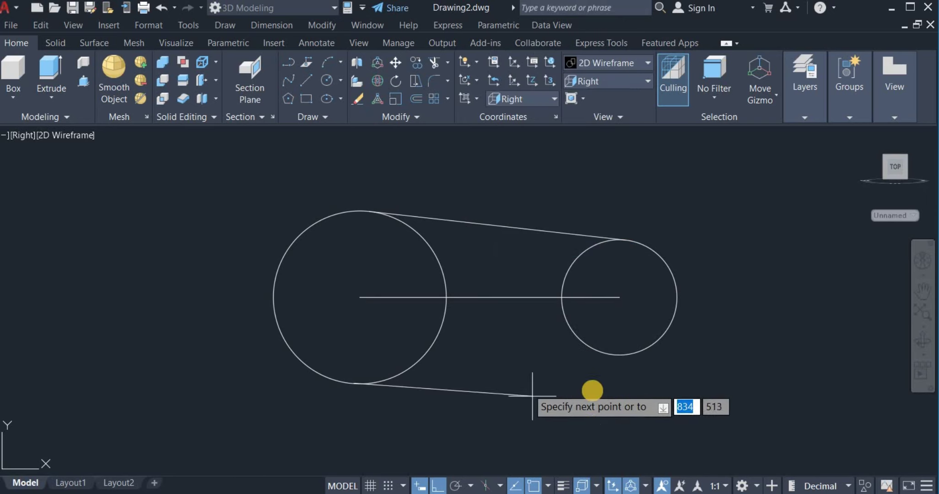
left_click(616, 354)
right_click(619, 392)
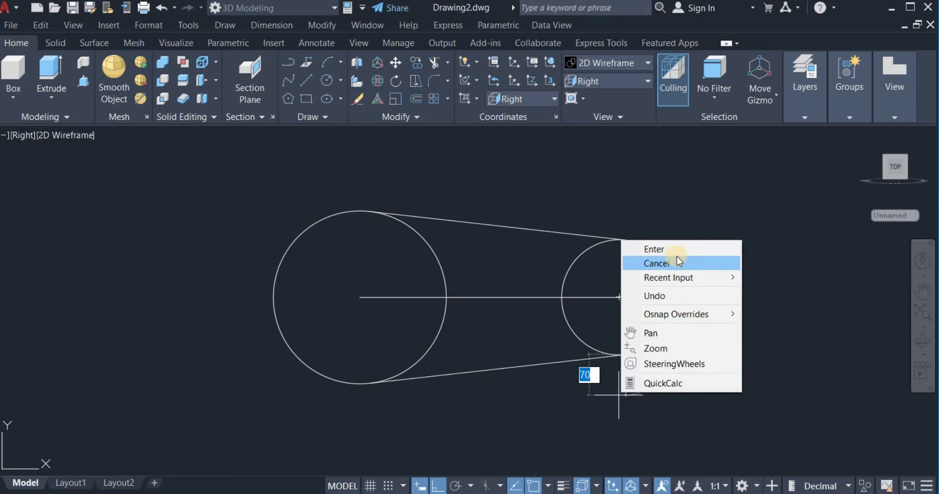
left_click(663, 249)
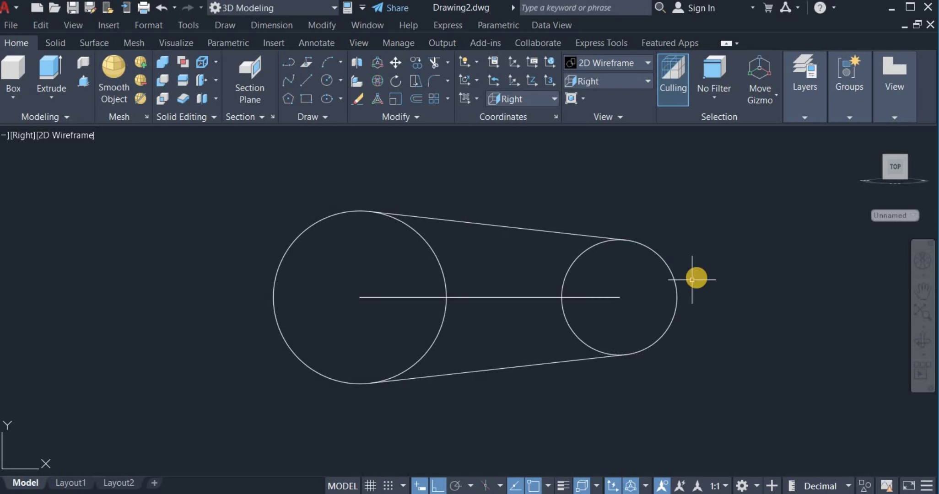
Trim away the inner arcs of both circles between the tangent lines, leaving only the outer belt outline and the center line.
left_click(434, 63)
left_click(629, 266)
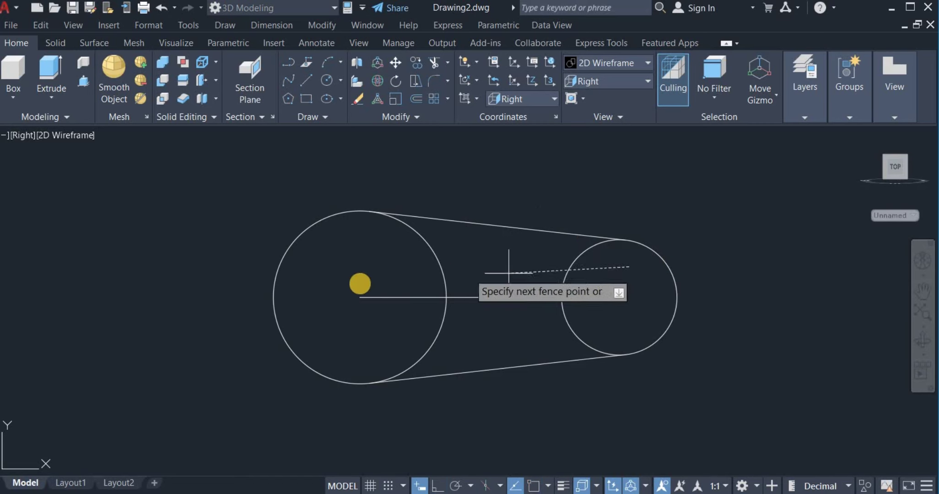
left_click(329, 273)
key("Return")
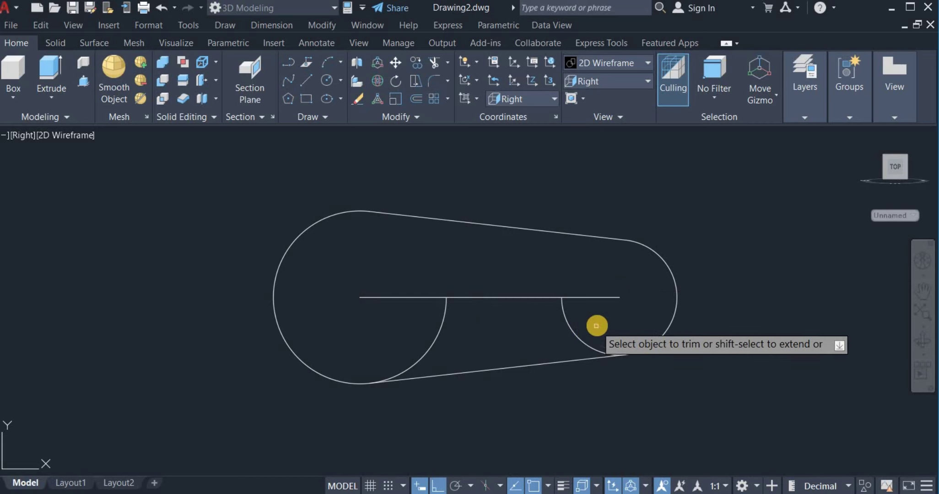
left_click(403, 347)
left_click(616, 326)
key("Return")
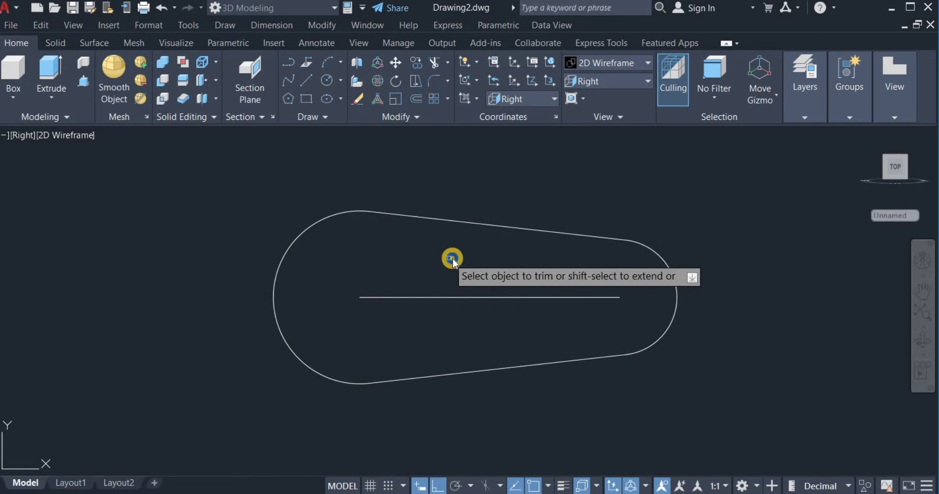
right_click(469, 265)
left_click(471, 268)
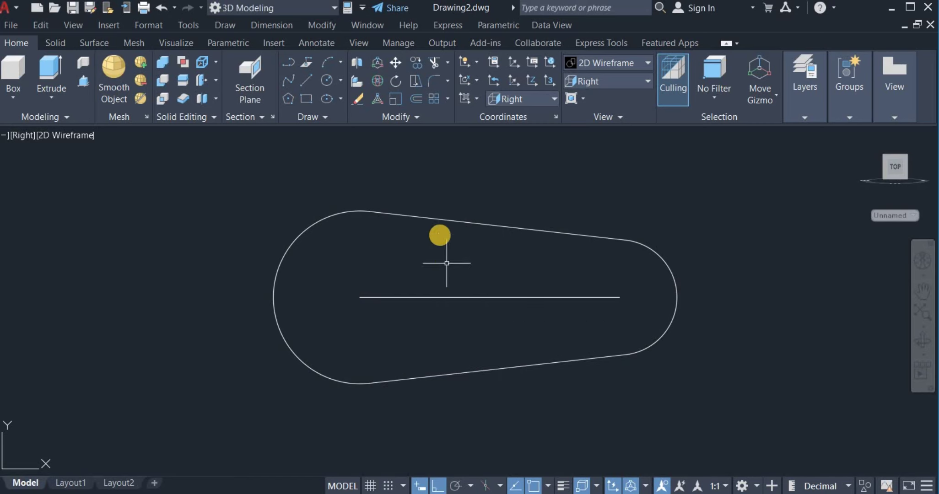
Join the two arcs and two tangent lines into one closed belt outline and check that it selects as a single object.
left_click(396, 118)
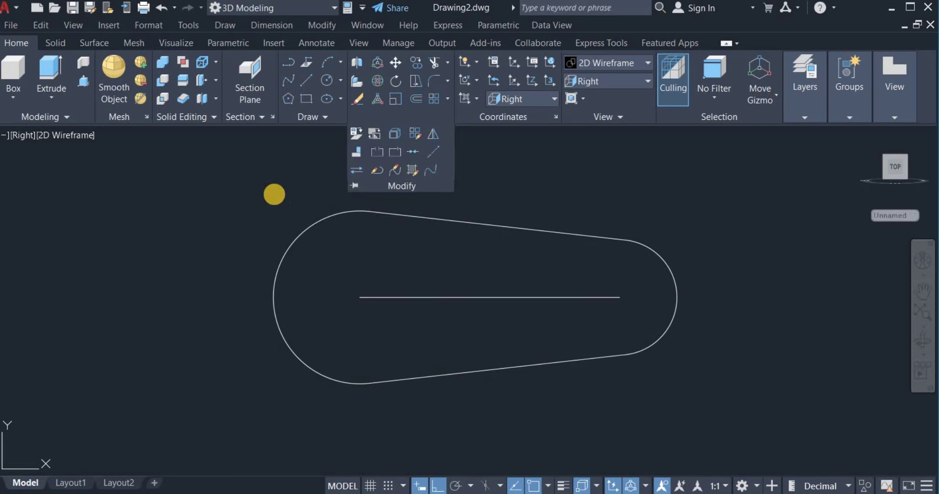
left_click(251, 185)
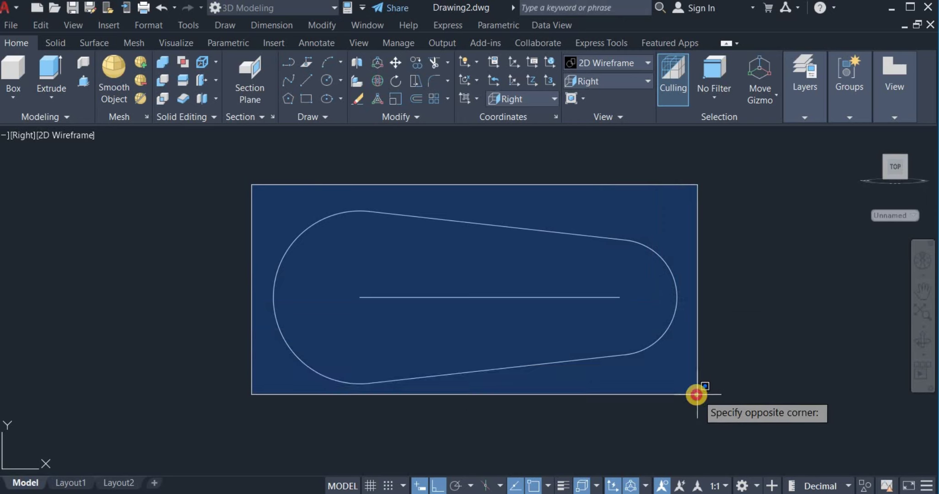
left_click(698, 392)
key("Return")
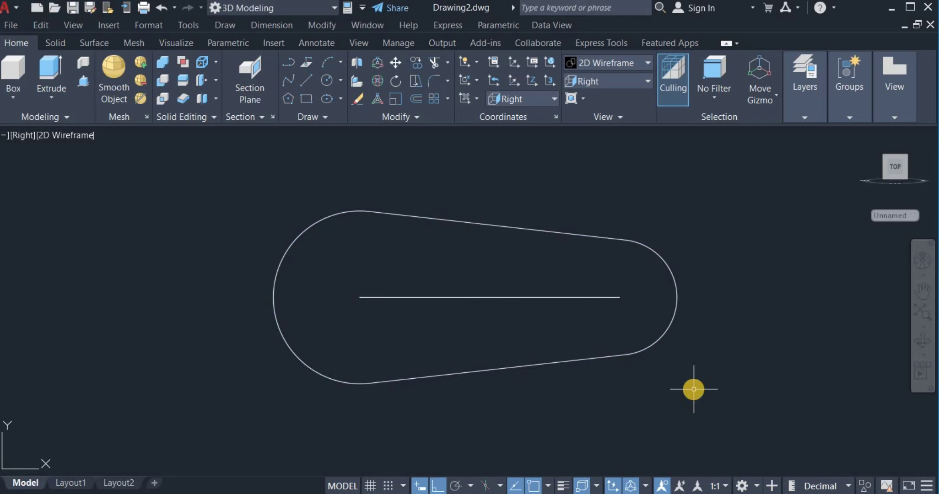
left_click(551, 231)
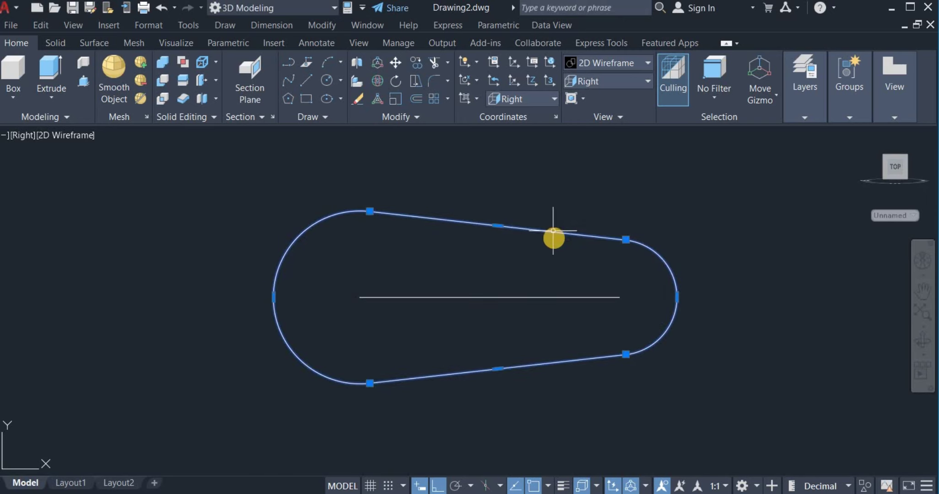
key("Escape")
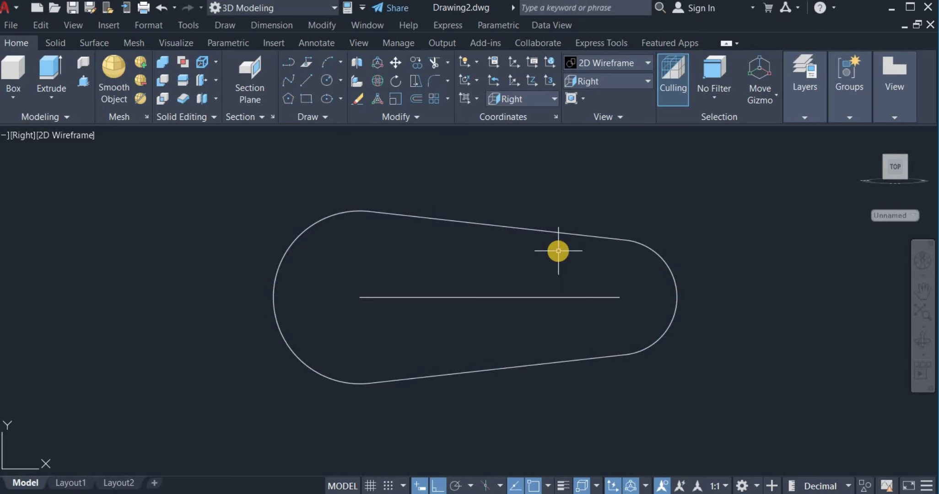
Switch the drawing to the Front view.
left_click(604, 83)
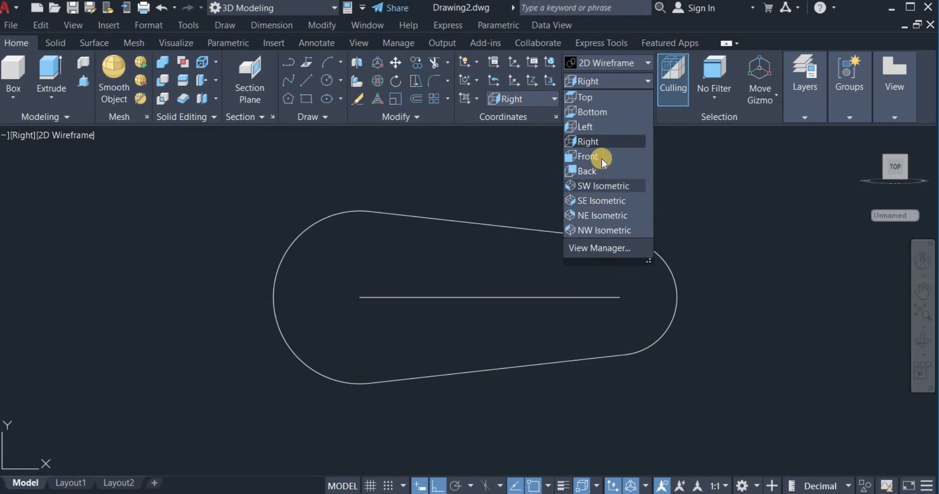
left_click(587, 156)
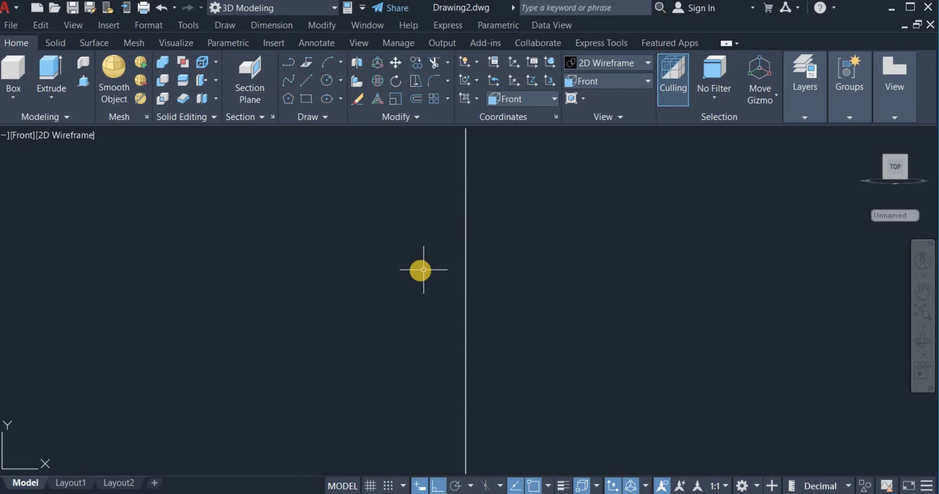
scroll(419, 268, "down", 2)
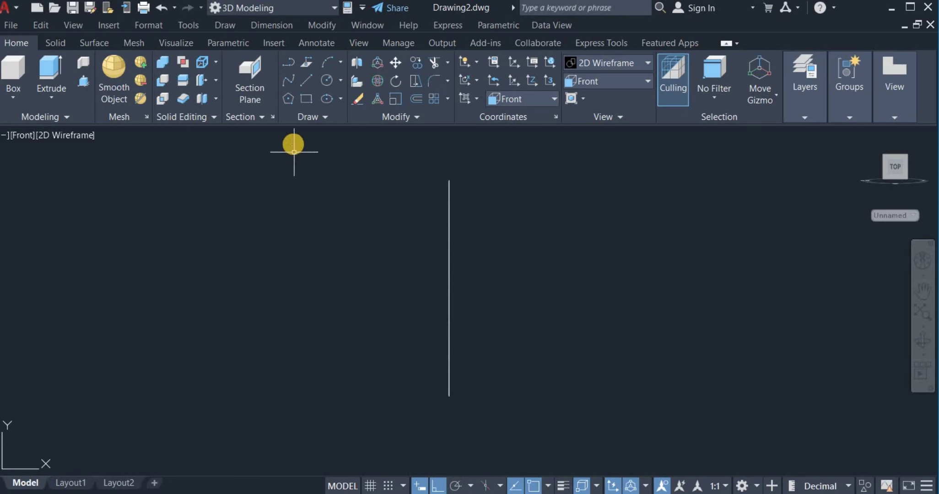
Draw a rectangle 100 mm wide and 40 mm high to the left of the edge-on belt outline.
left_click(305, 98)
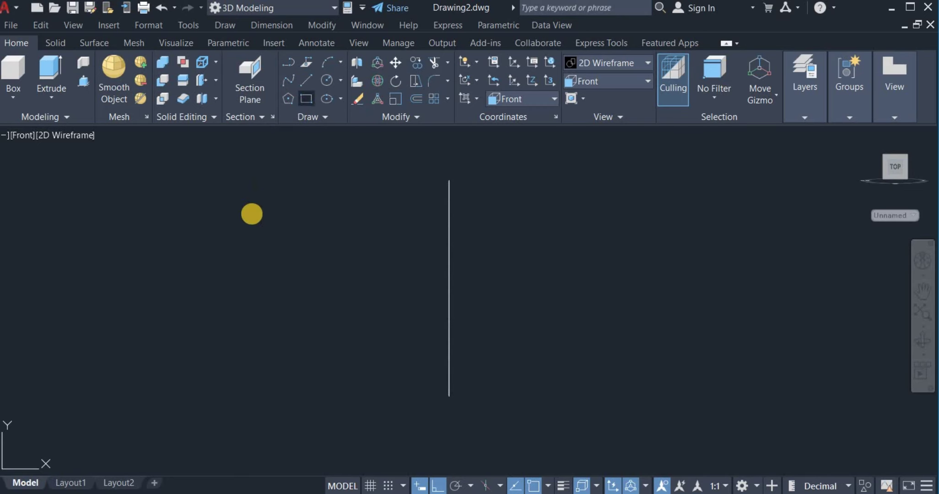
left_click(236, 204)
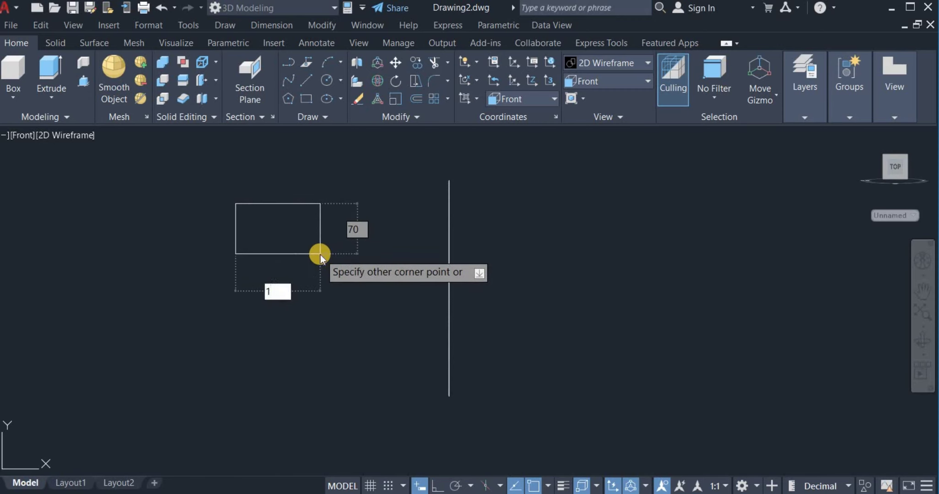
type("00")
key("Tab")
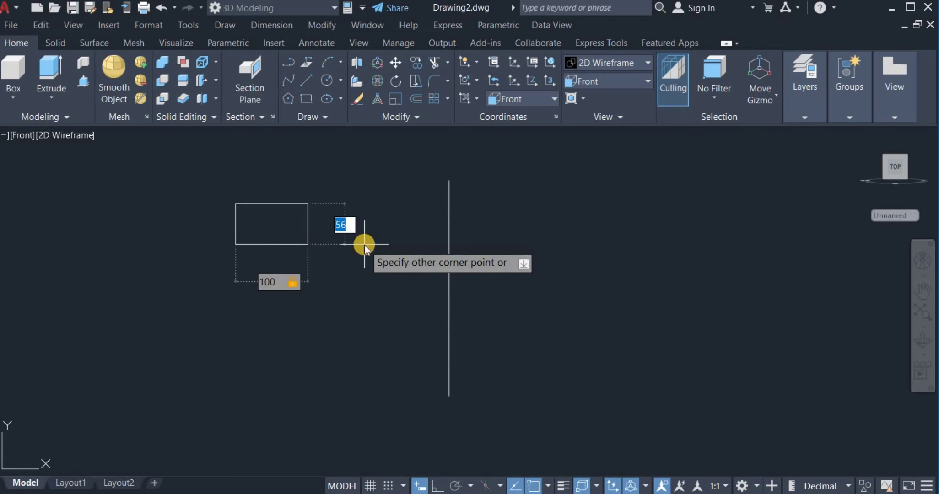
type("40")
key("Return")
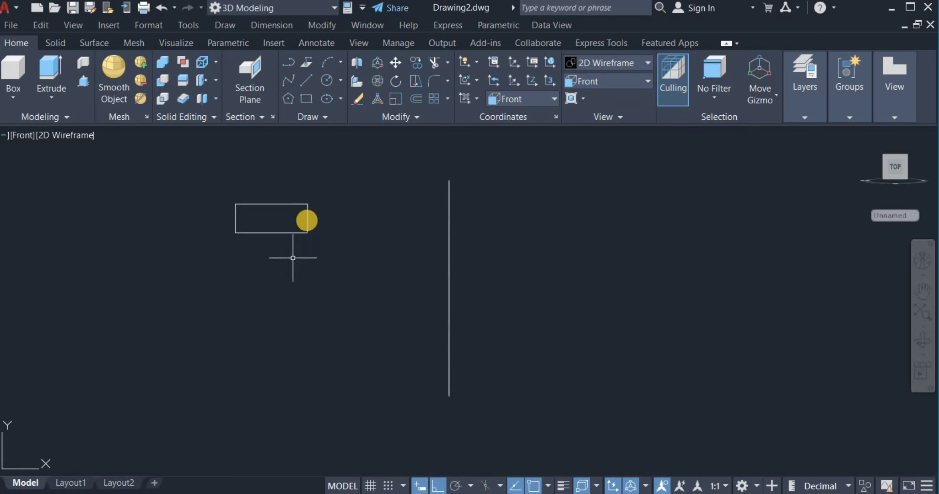
Draw a rectangle 30 mm wide and 80 mm high below the 100 by 40 mm rectangle.
left_click(301, 103)
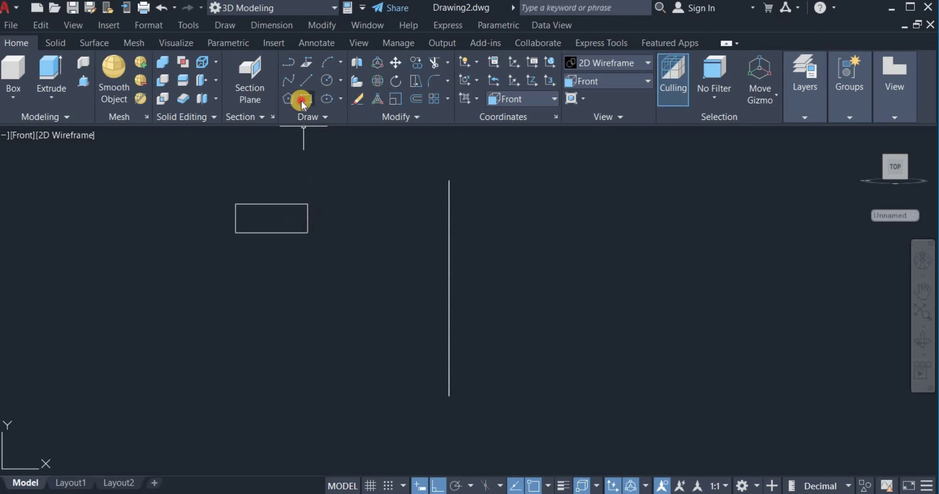
left_click(236, 370)
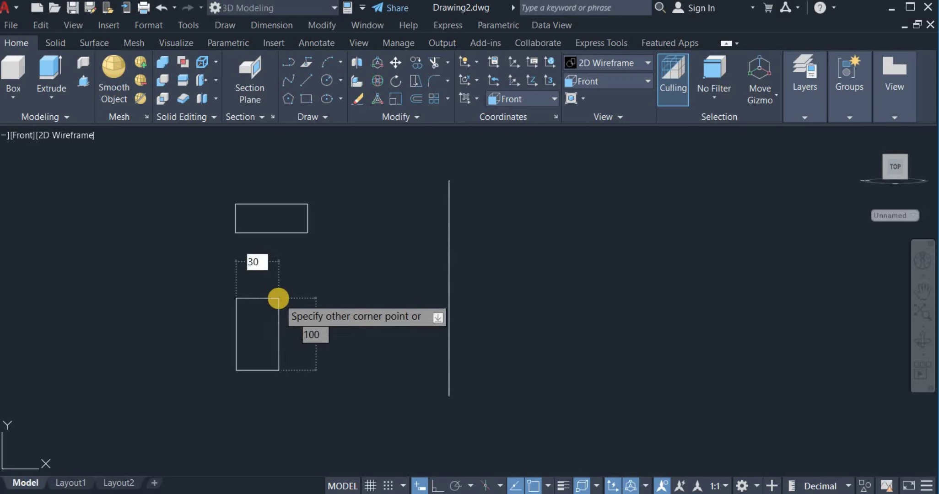
key("Tab")
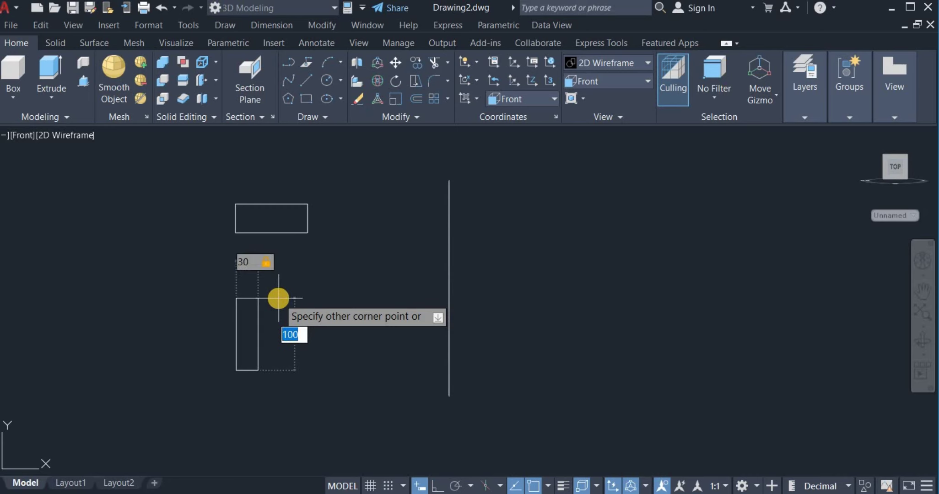
type("80")
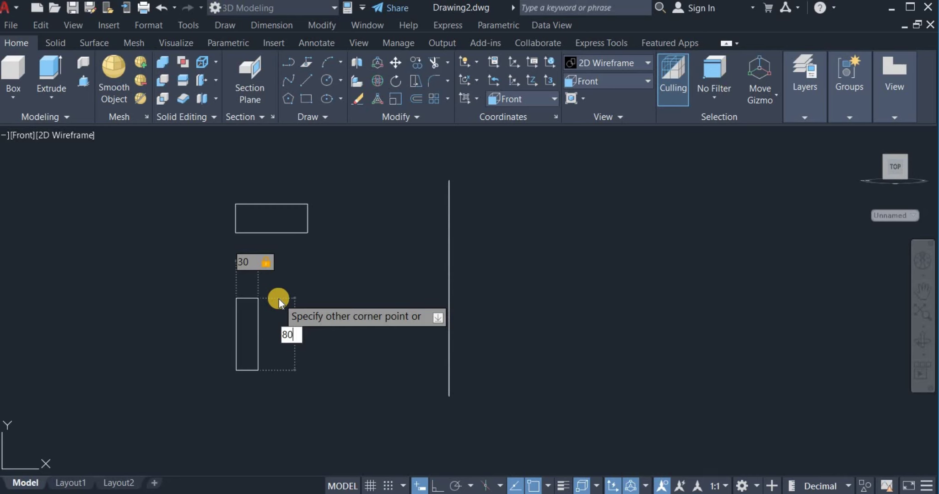
key("Return")
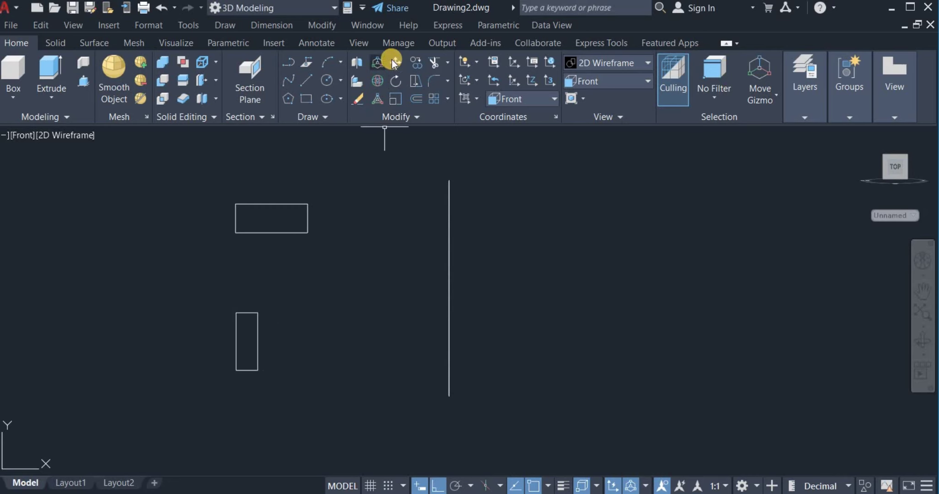
Move the 30 by 80 mm rectangle up against the lower edge of the 100 by 40 mm rectangle, centered on it.
left_click(395, 61)
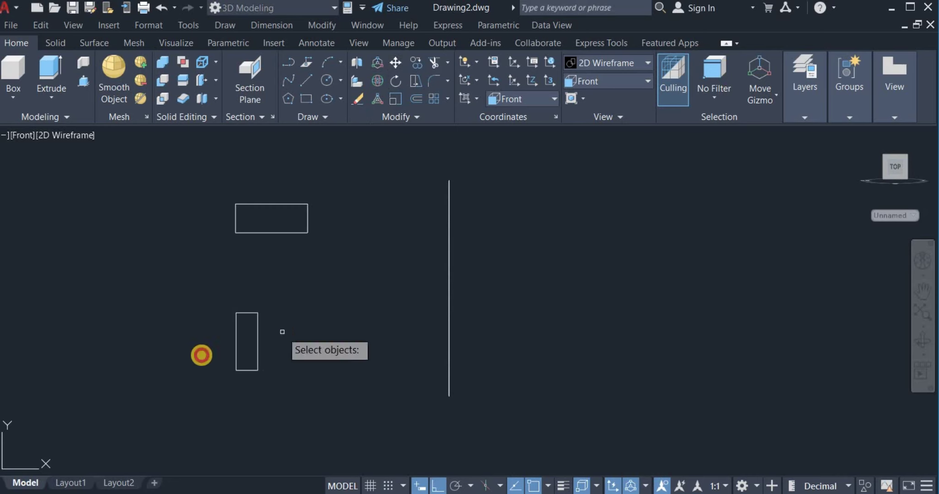
left_click(202, 356)
left_click(294, 331)
key("Return")
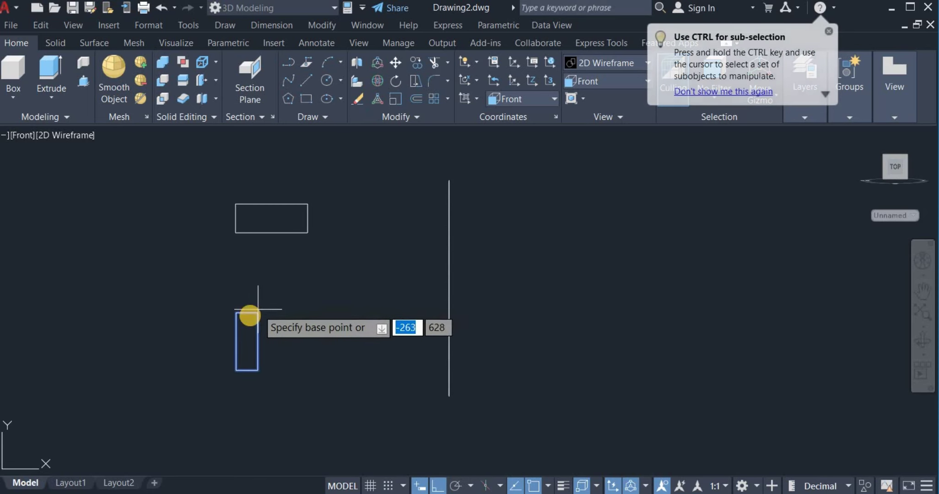
left_click(247, 342)
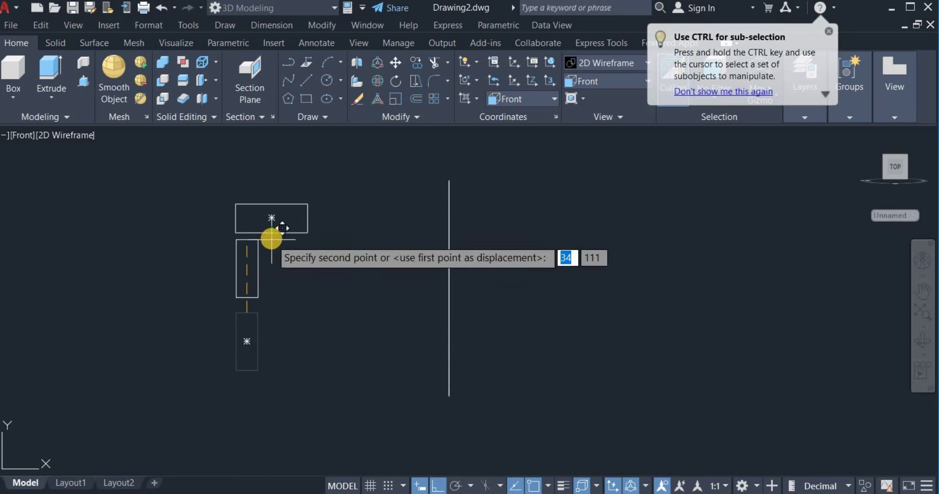
left_click(272, 261)
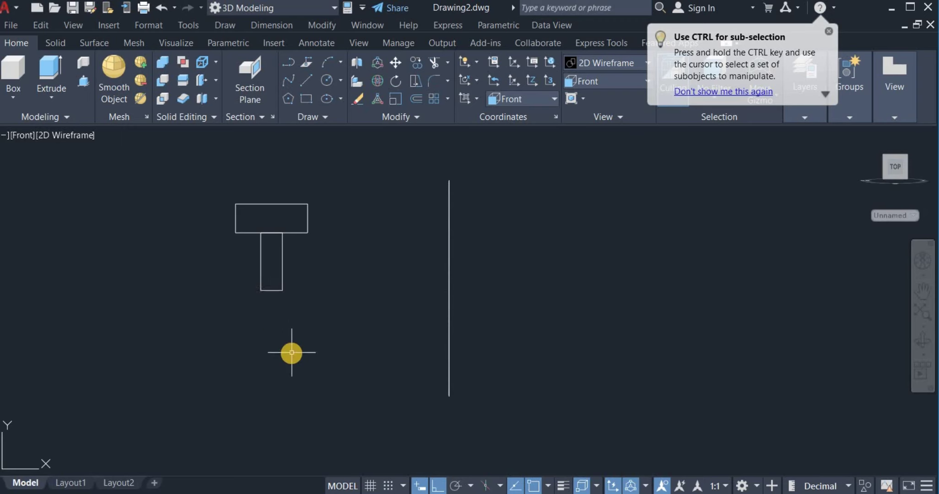
Draw a rectangle 60 mm wide and 15 mm high below the 30 by 80 mm rectangle.
left_click(306, 99)
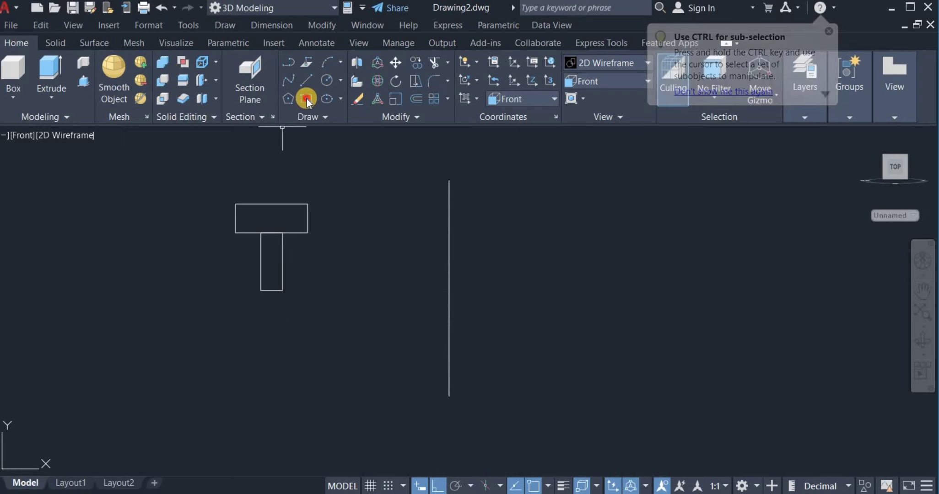
left_click(306, 97)
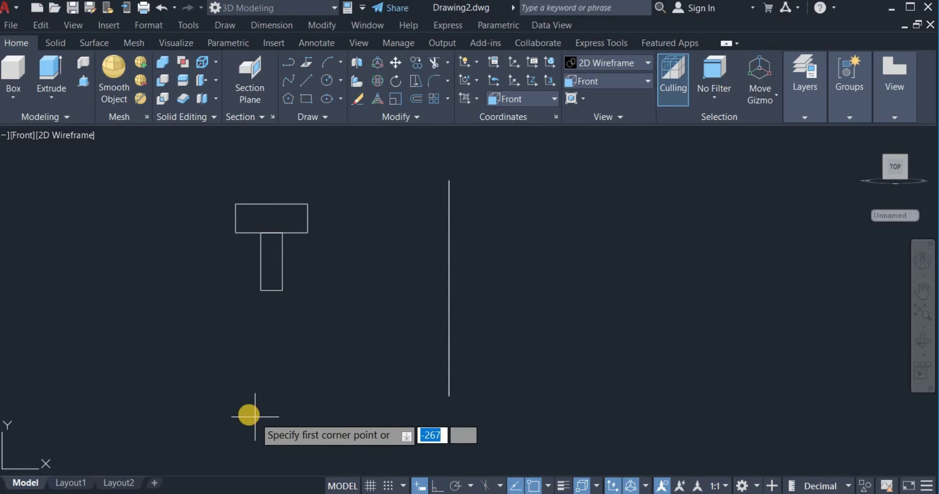
left_click(235, 404)
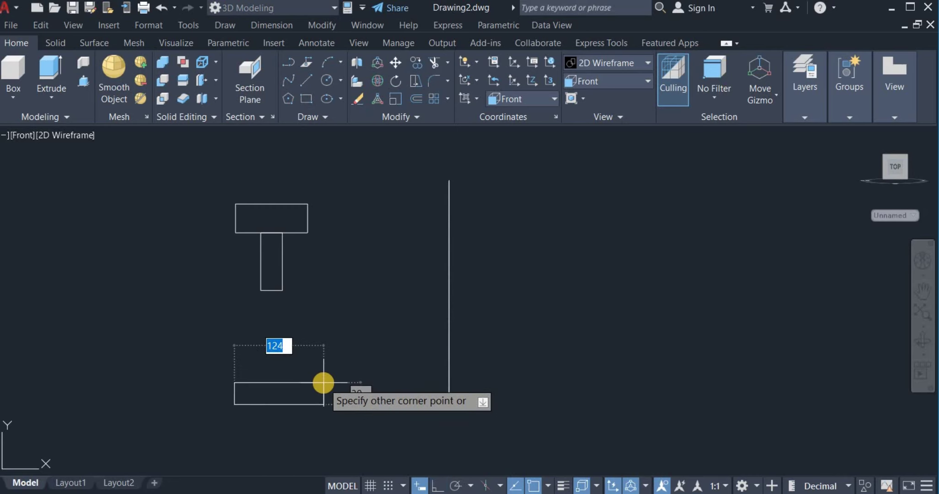
type("60")
key("Tab")
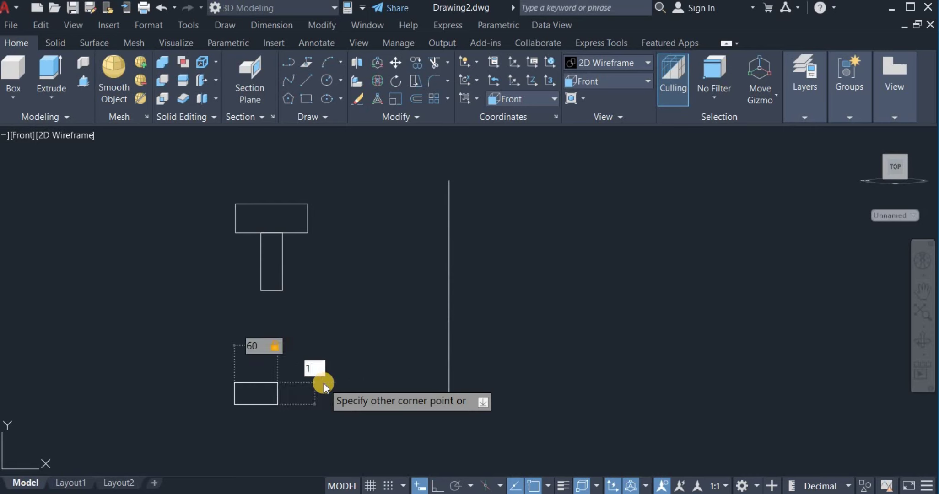
type("15")
key("Return")
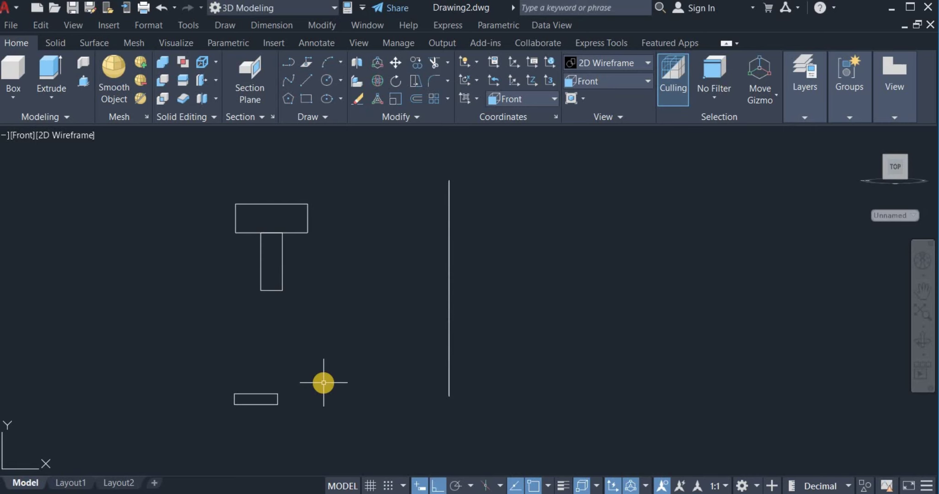
Move the 60 by 15 mm rectangle up against the lower edge of the 30 by 80 mm rectangle, centered on it.
left_click(397, 62)
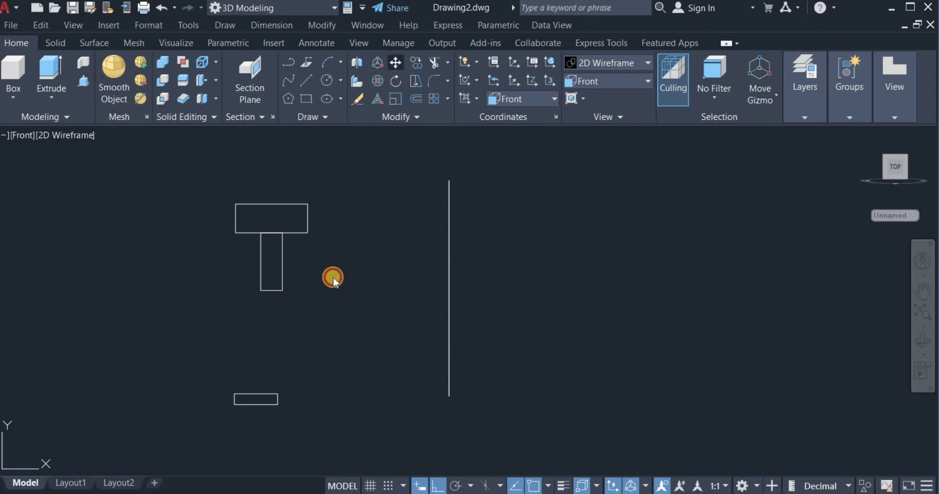
left_click(252, 394)
key("Return")
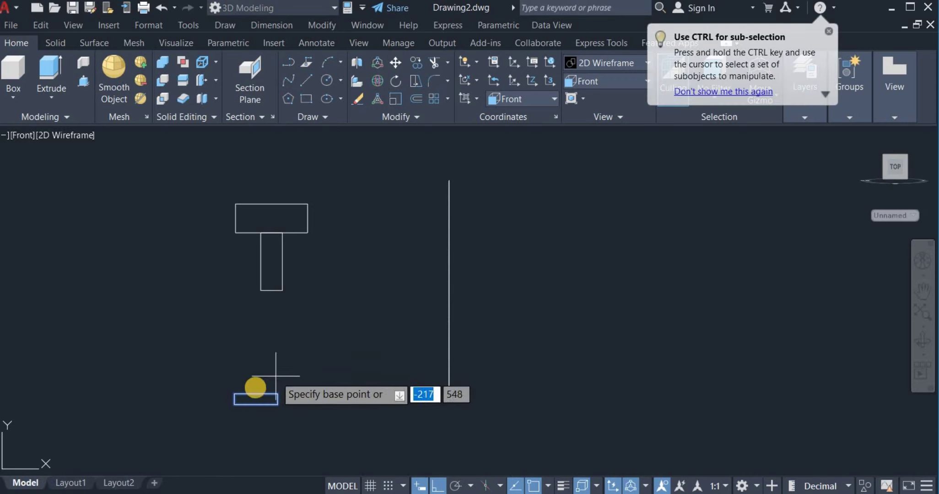
left_click(255, 396)
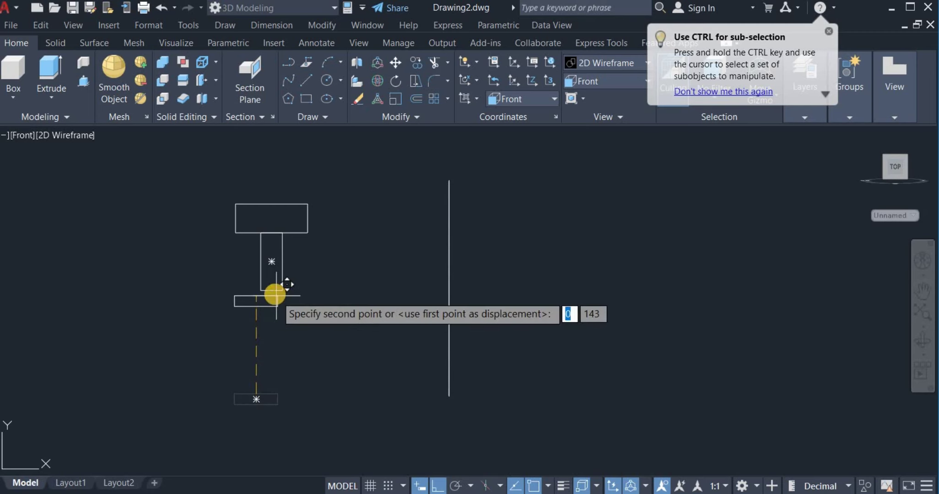
left_click(273, 292)
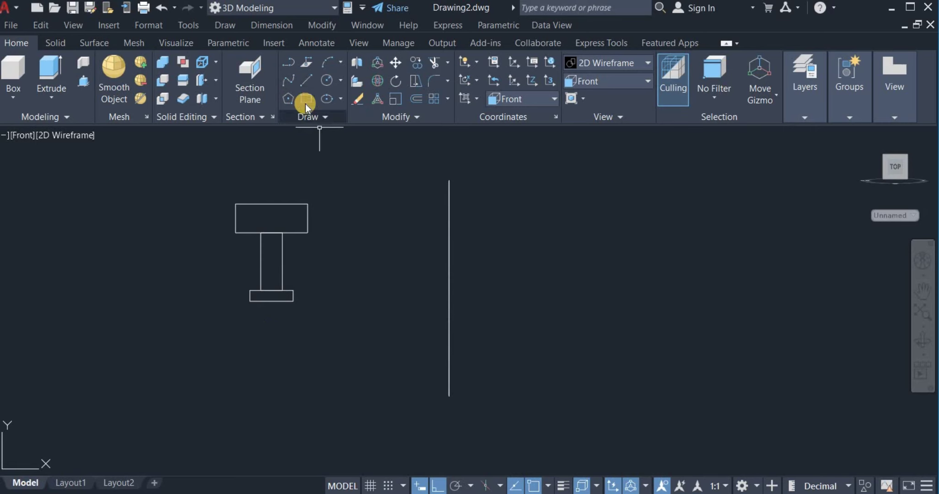
Draw a line along the full bottom edge of the 60 by 15 mm rectangle.
left_click(307, 80)
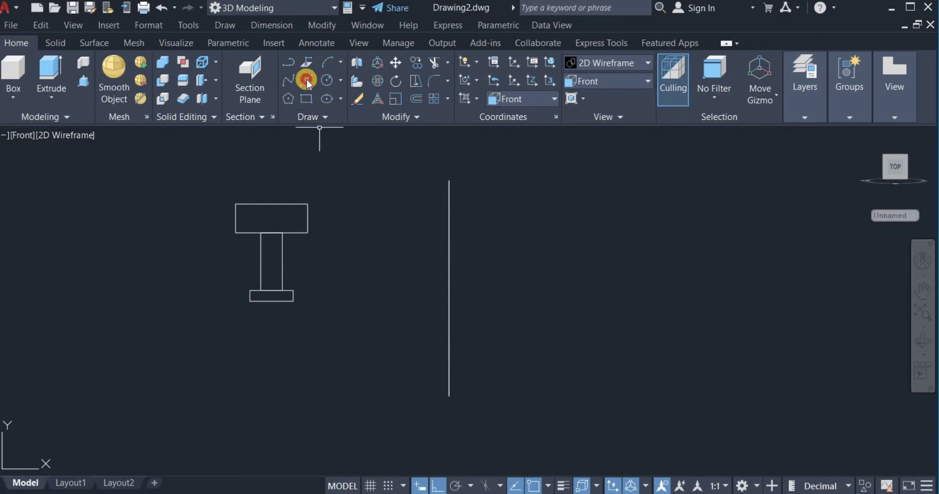
left_click(251, 302)
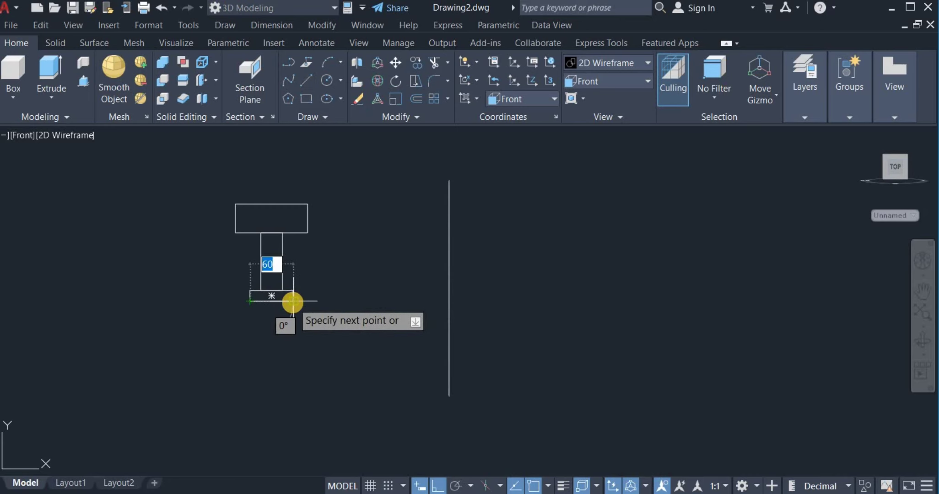
right_click(325, 275)
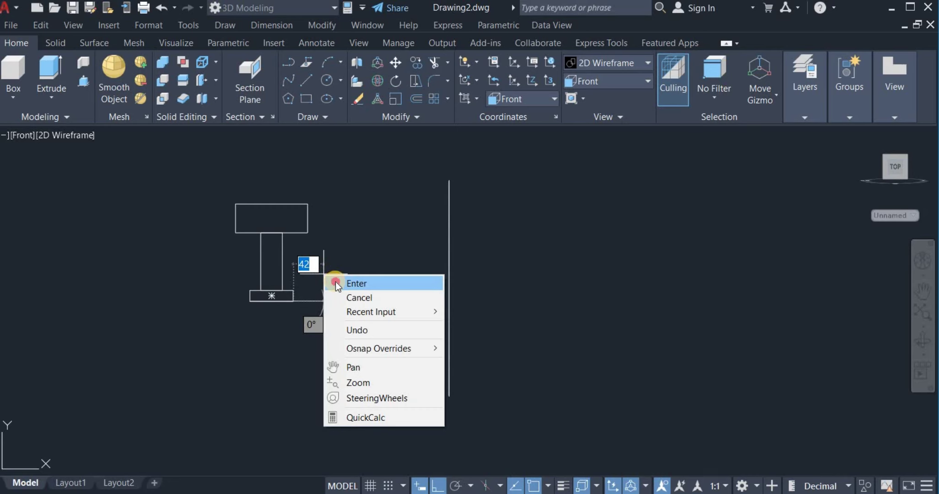
left_click(348, 284)
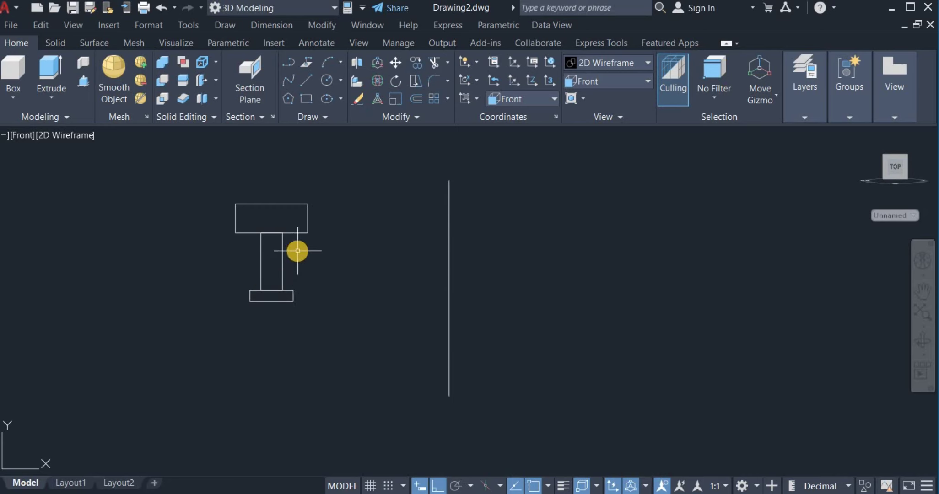
Move the line on the bottom edge of the 60 by 15 mm rectangle 15 mm straight down.
left_click(356, 98)
left_click(389, 62)
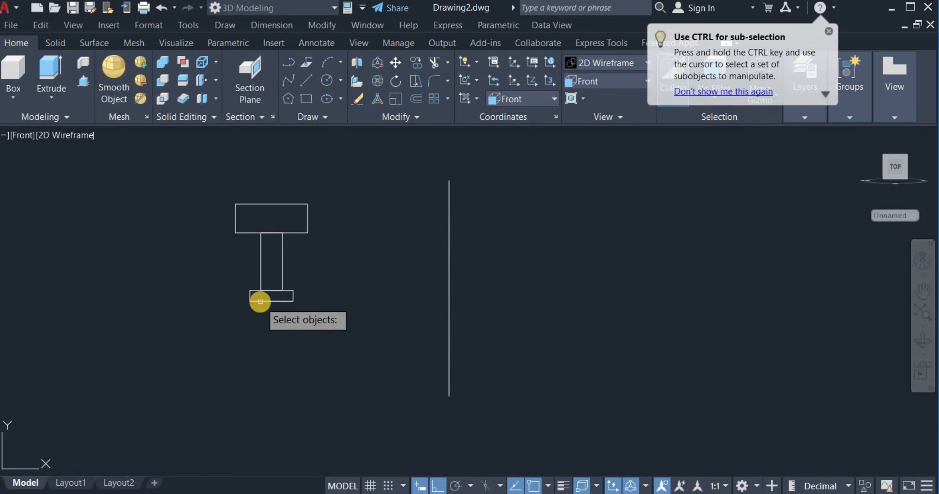
left_click(260, 302)
right_click(350, 252)
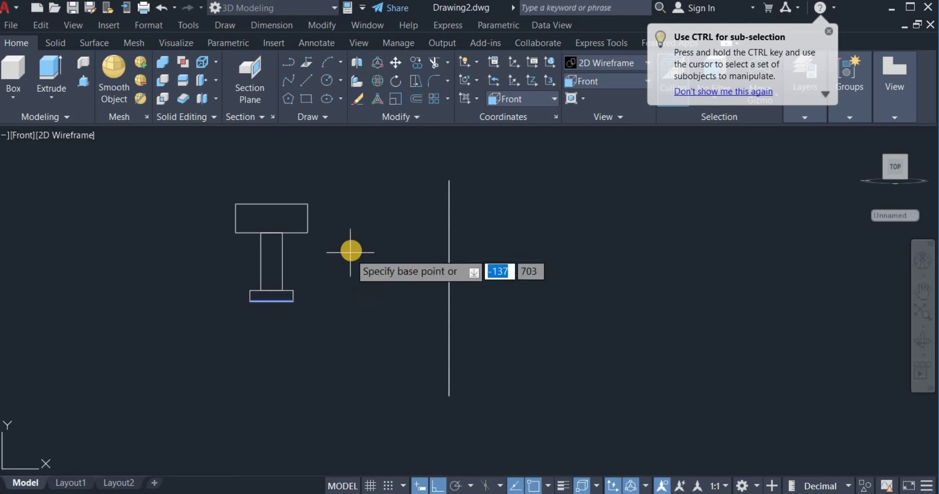
left_click(351, 250)
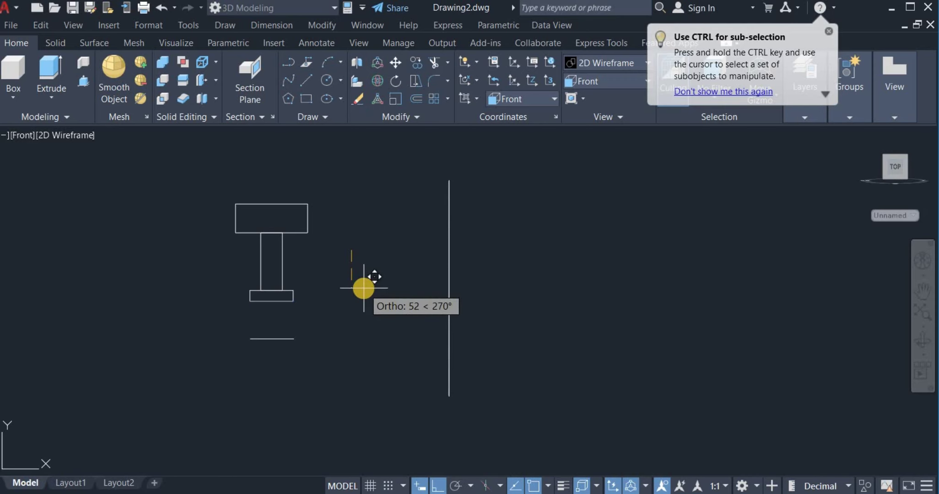
type("15")
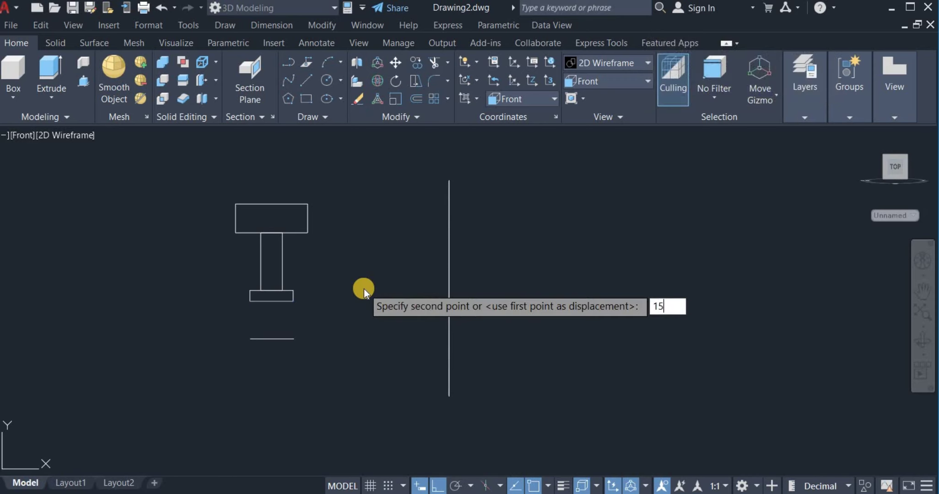
key("Return")
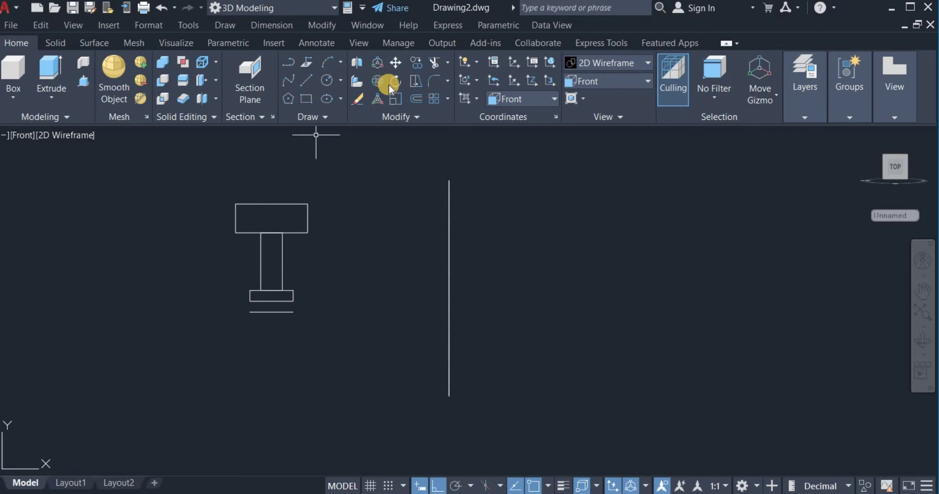
Copy the whole pulley profile with its lower line about 143 mm horizontally toward the edge-on belt outline.
left_click(417, 61)
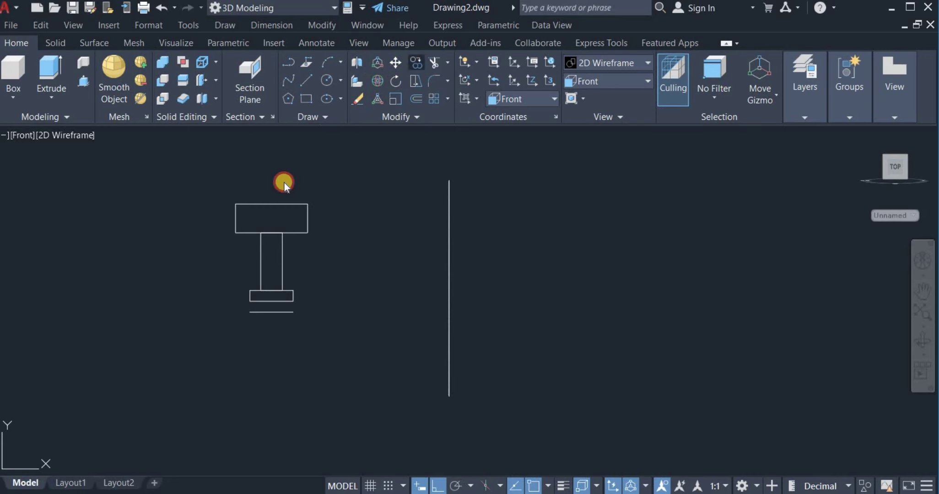
left_click(213, 180)
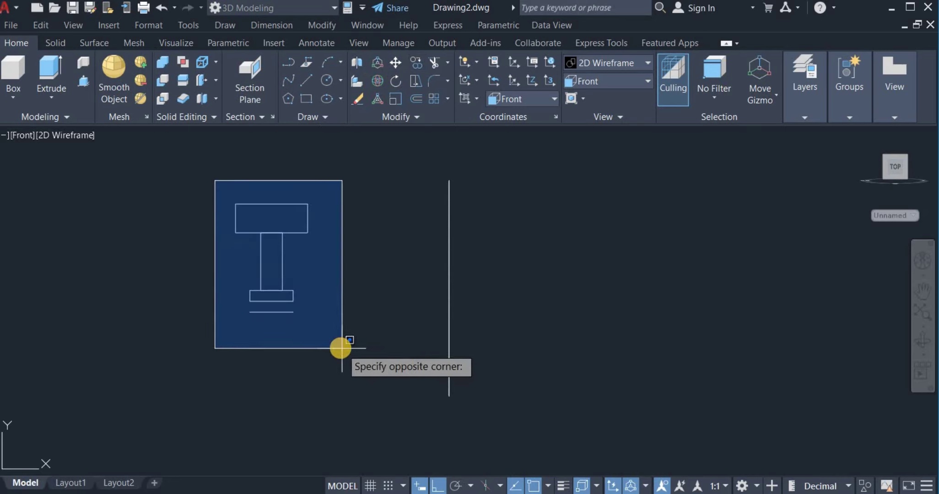
left_click(366, 371)
key("Return")
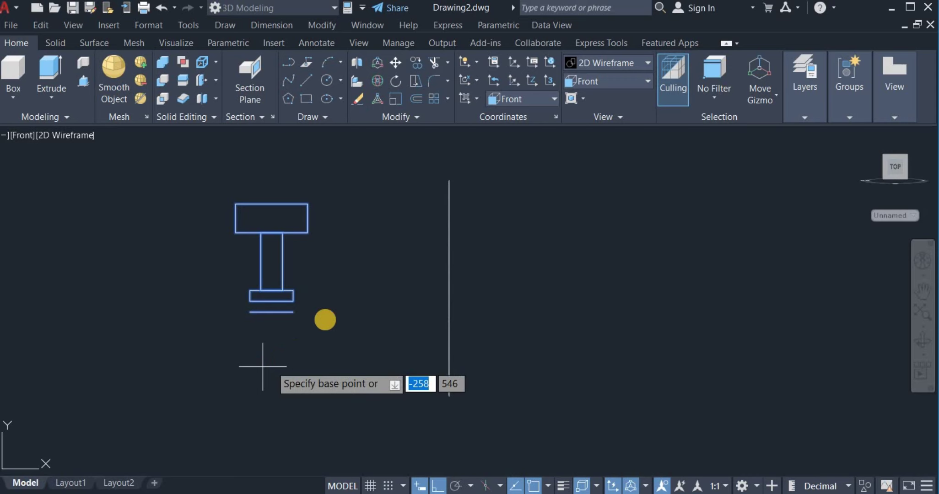
left_click(336, 298)
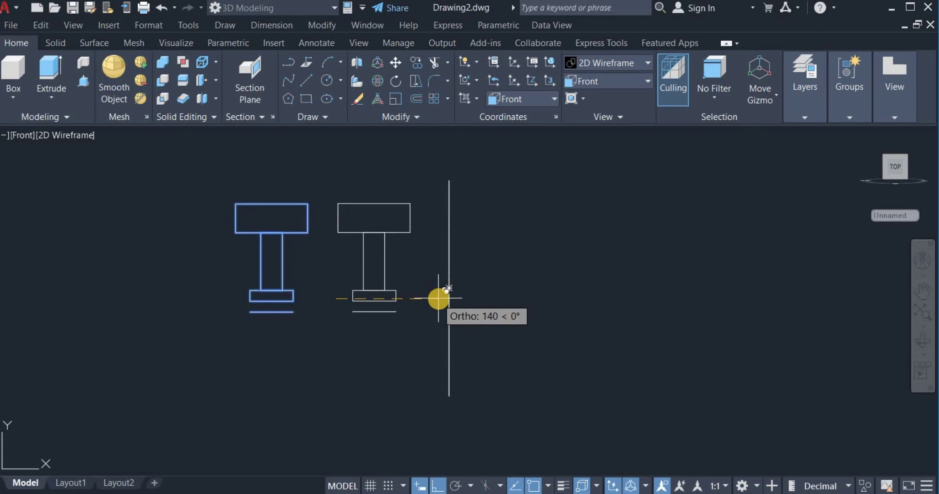
left_click(438, 298)
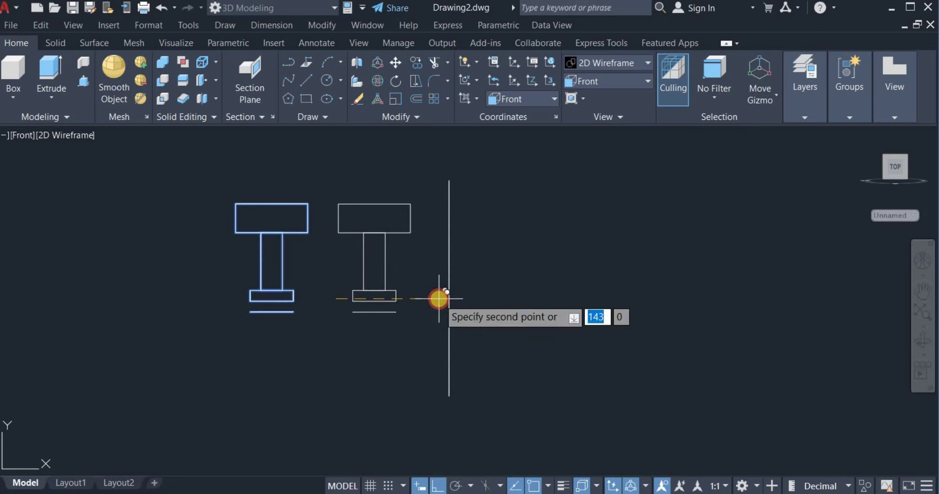
right_click(414, 327)
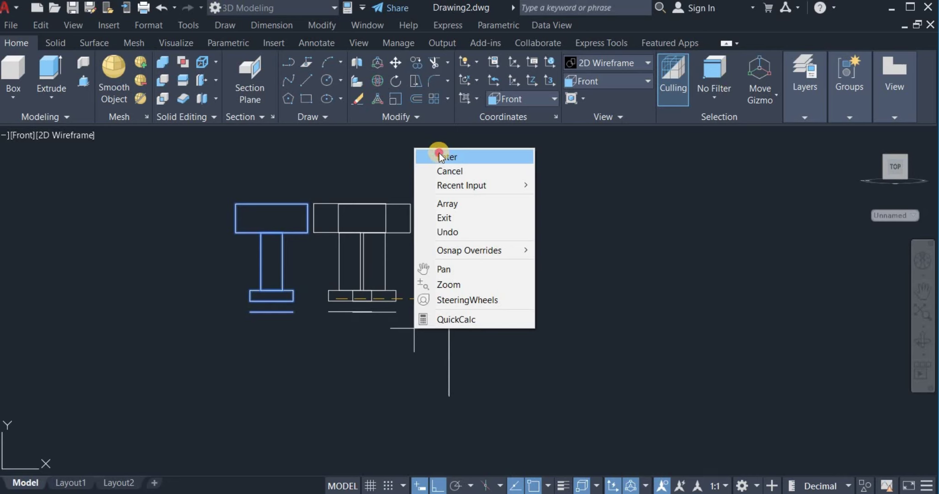
left_click(439, 156)
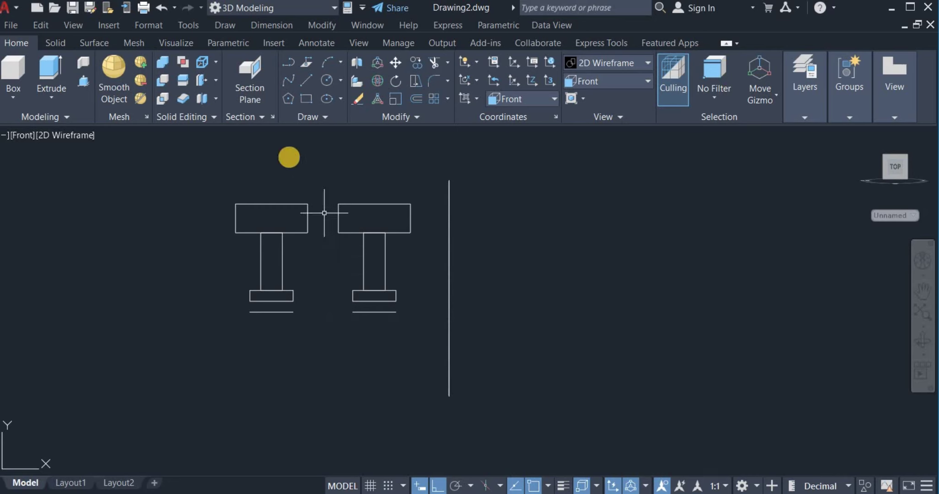
Move the 100 by 40 mm rectangle of the copied profile 50 mm straight down.
left_click(394, 64)
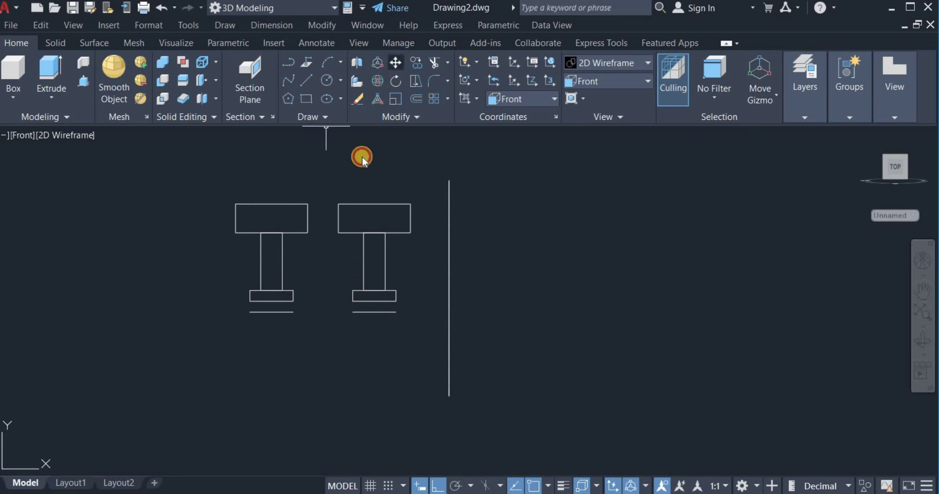
left_click(326, 181)
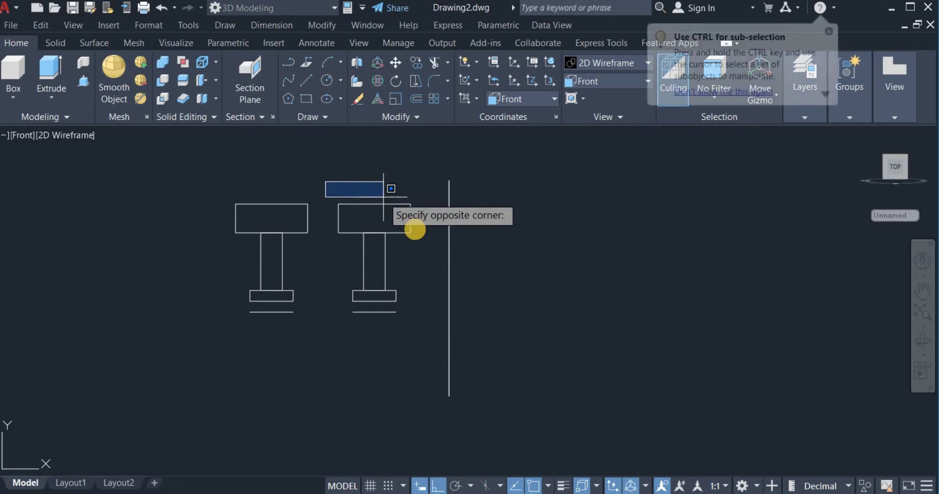
left_click(422, 259)
key("Return")
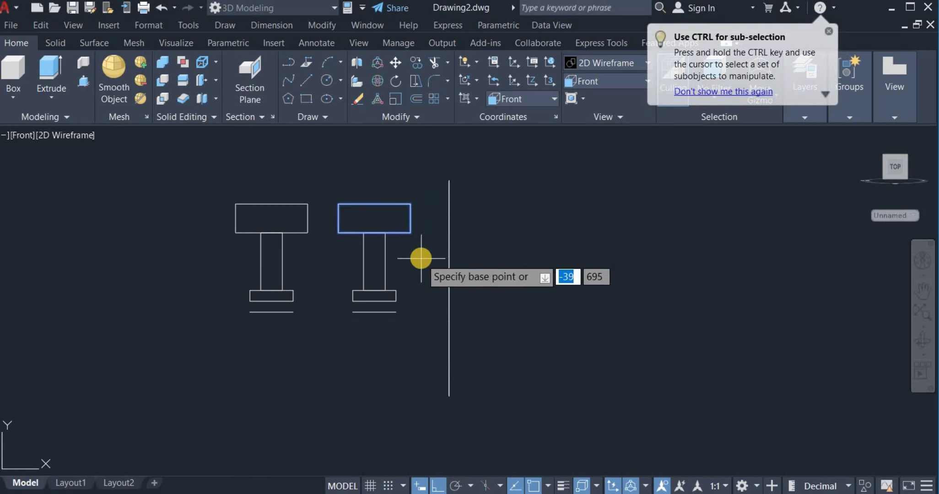
key("Return")
left_click(419, 252)
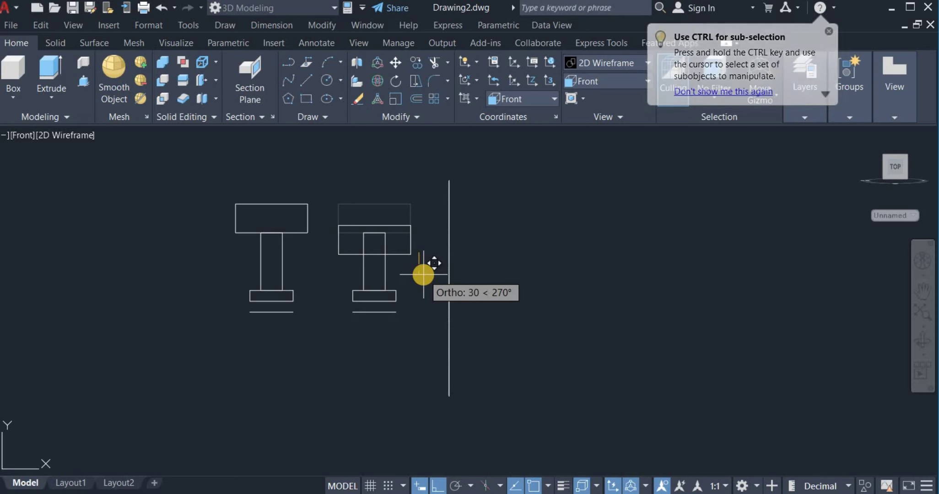
type("5")
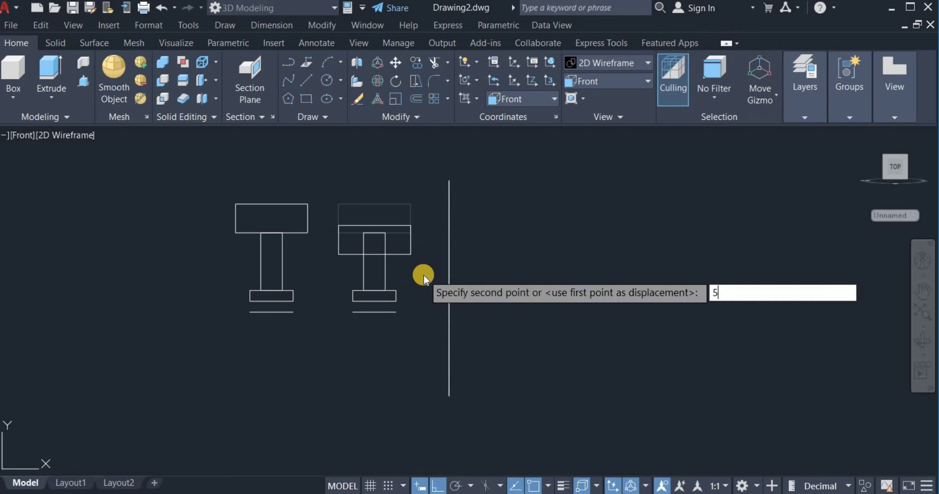
type("0")
key("Return")
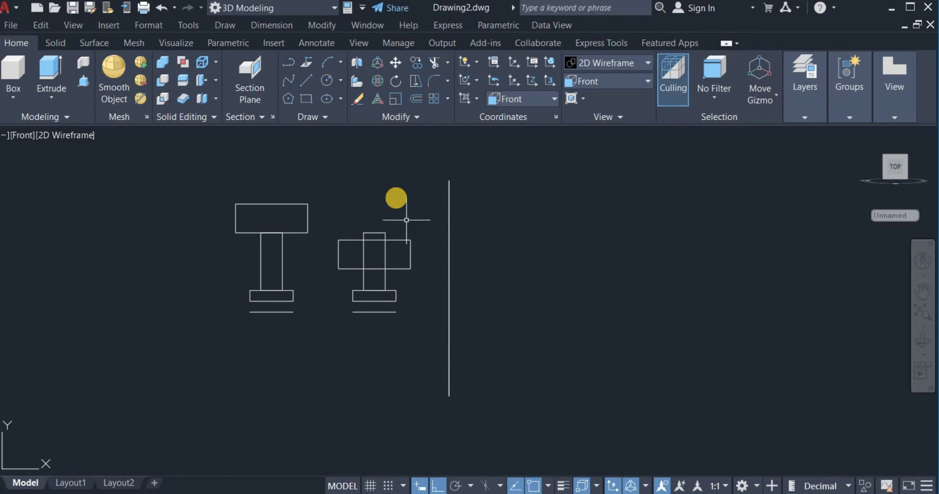
Trim the edges crossing both ends of the web in the large pulley profile, opening it into the rim and hub.
right_click(398, 193)
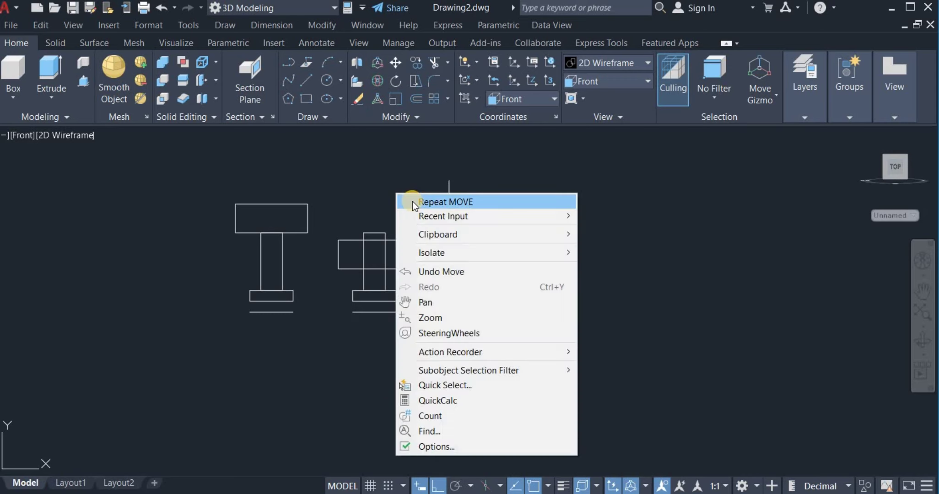
left_click(414, 201)
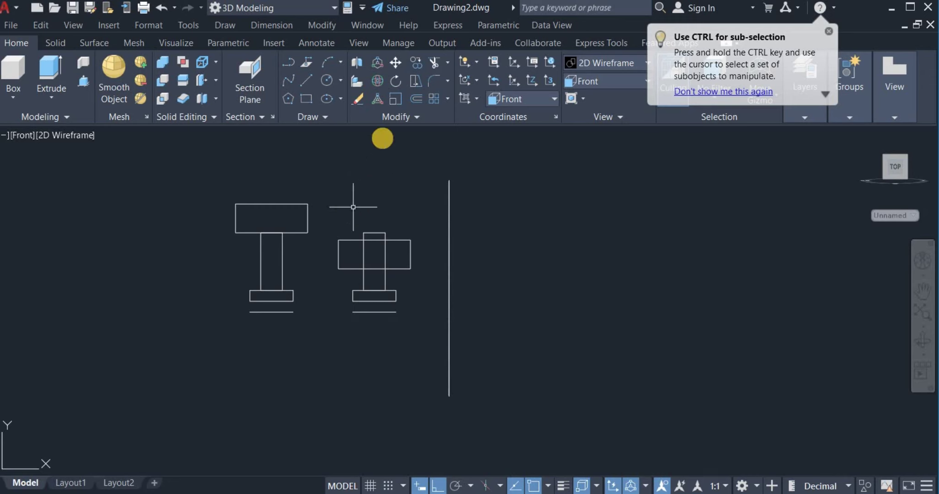
left_click(435, 60)
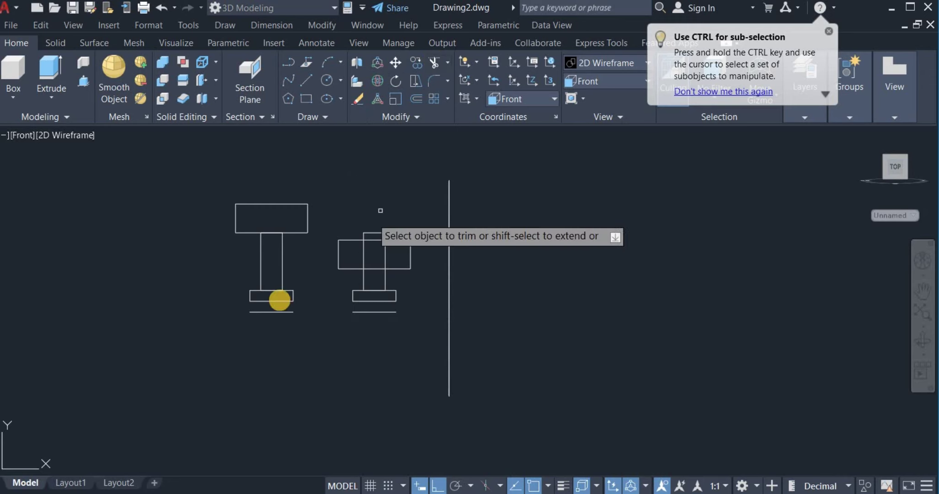
left_click(268, 311)
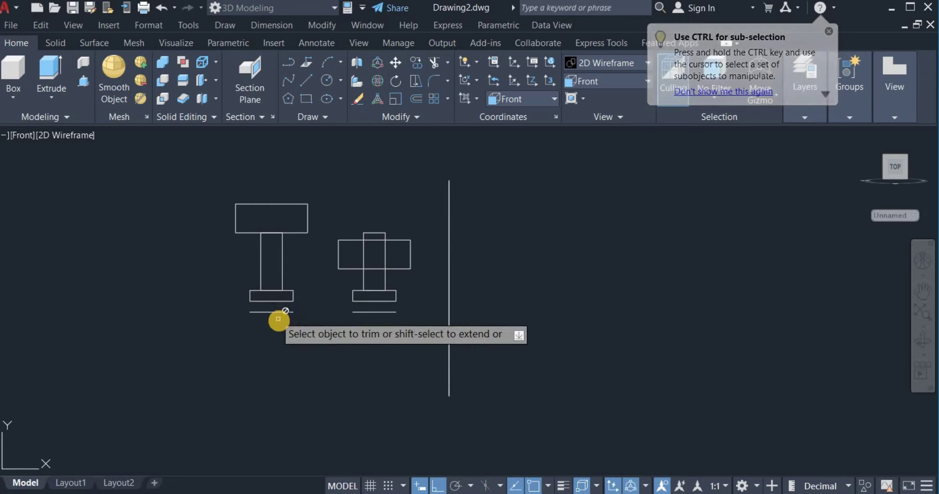
scroll(275, 316, "up", 2)
left_click(270, 282)
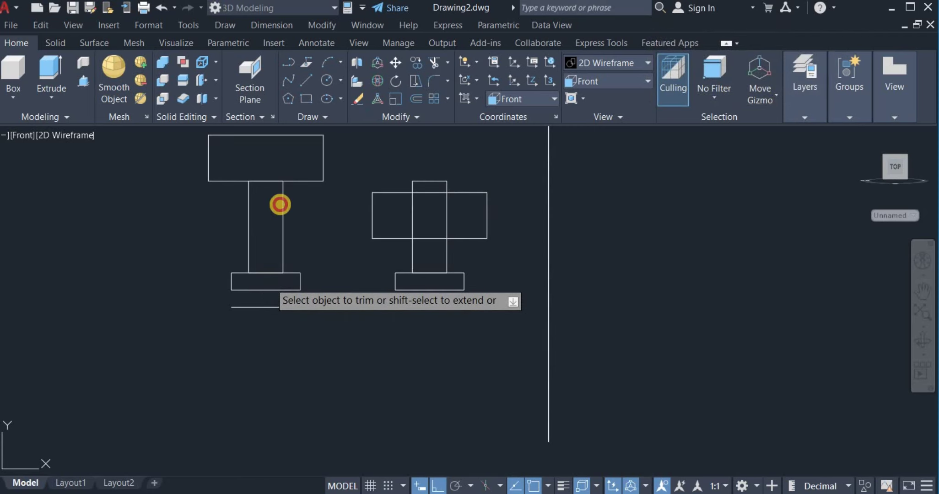
left_click(271, 175)
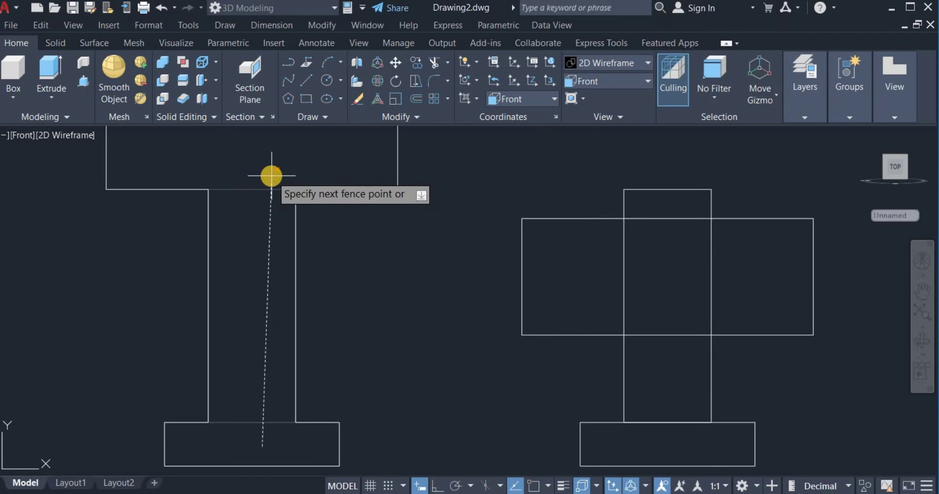
key("Return")
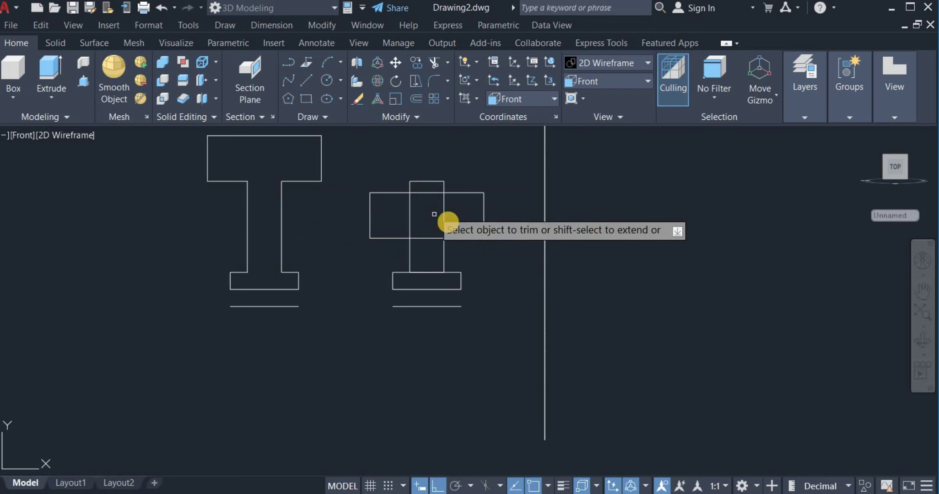
Trim the two vertical web lines that run through the inside of the small pulley's rim rectangle.
left_click(458, 215)
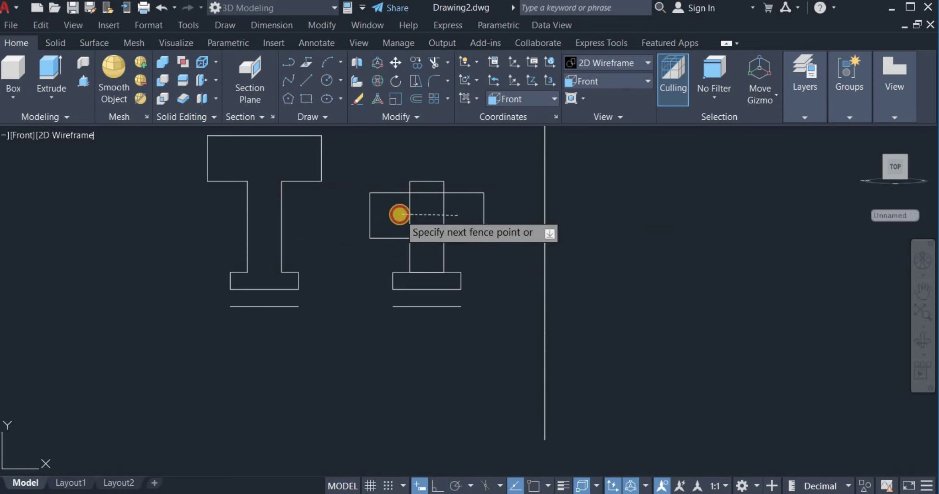
key("Return")
scroll(404, 225, "up", 4)
left_click_drag(526, 215, 368, 213)
scroll(381, 210, "up", 2)
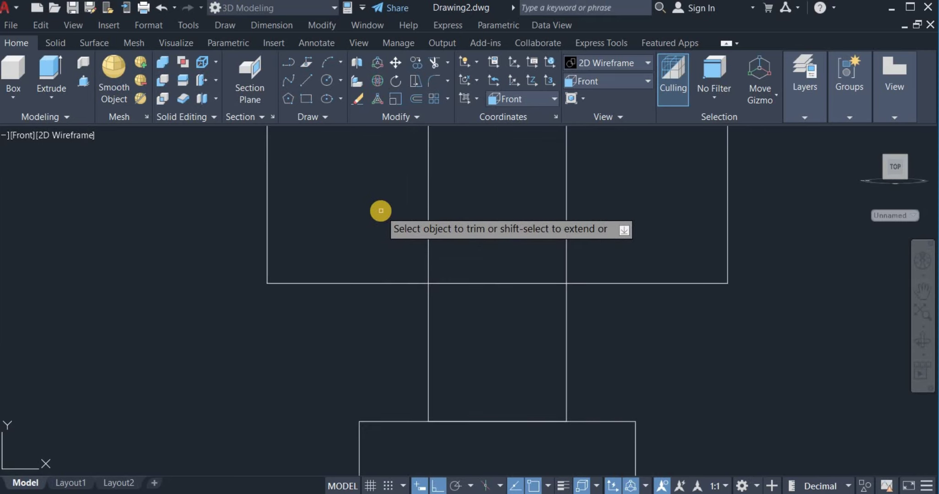
left_click(380, 210)
left_click(616, 210)
key("Return")
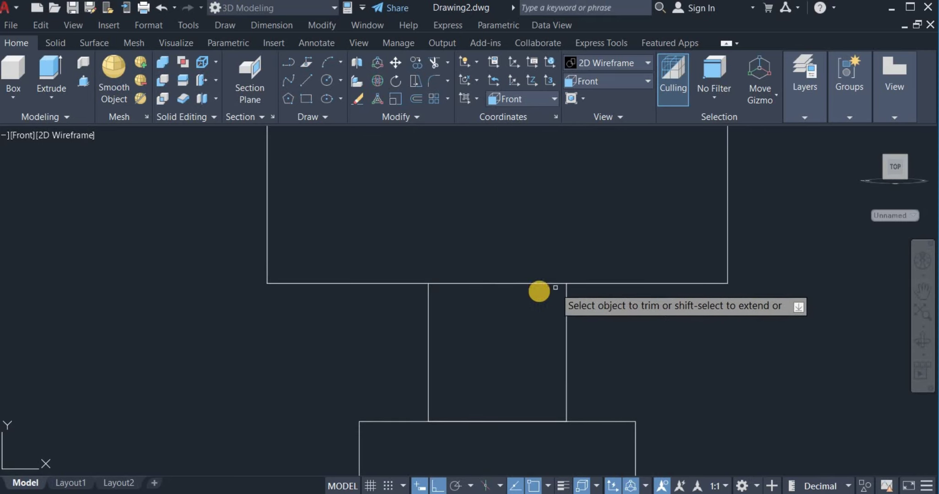
Trim the rim and hub edges crossing both ends of the web in the small pulley profile.
left_click(535, 301)
left_click(481, 355)
key("Return")
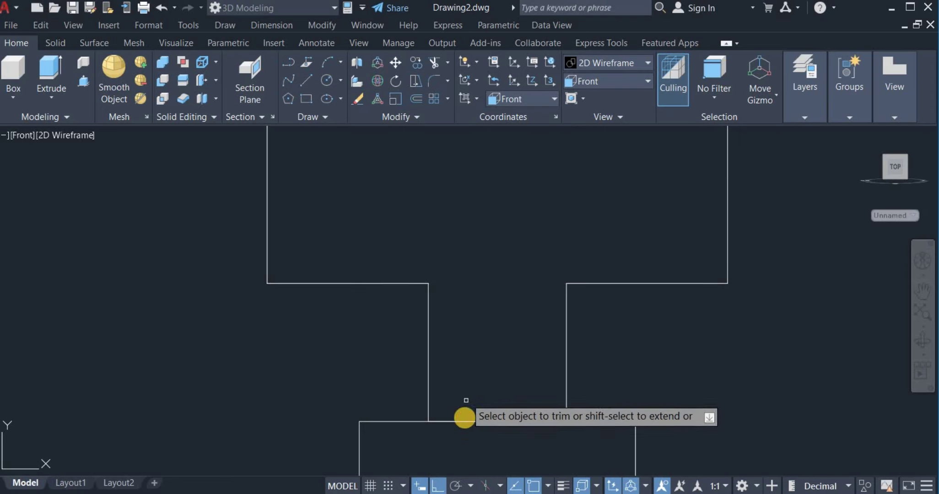
left_click(466, 429)
left_click(480, 363)
key("Return")
Erase the leftover web piece sticking out above the small pulley's rim.
scroll(479, 363, "down", 4)
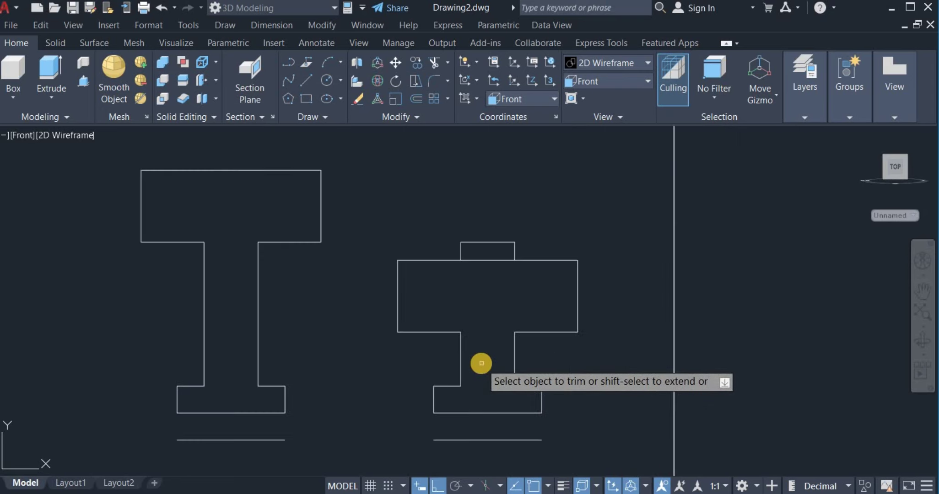
left_click(529, 249)
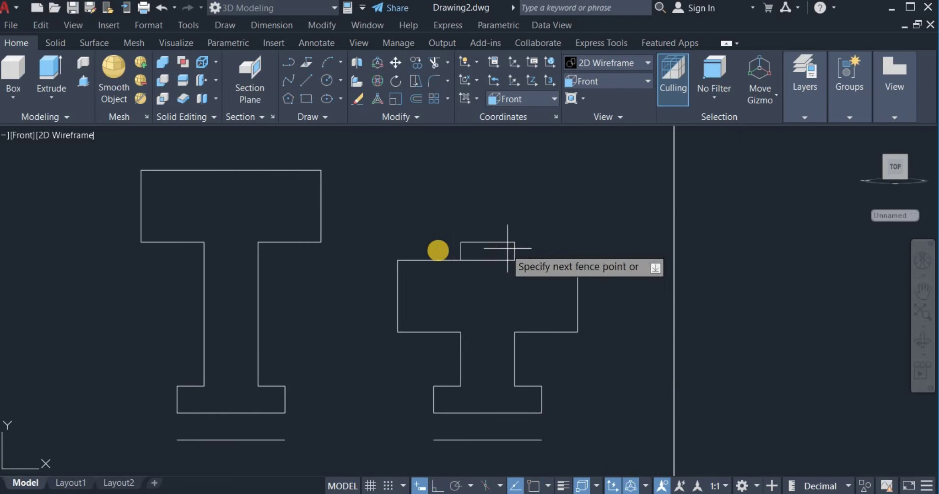
left_click(446, 237)
key("Return")
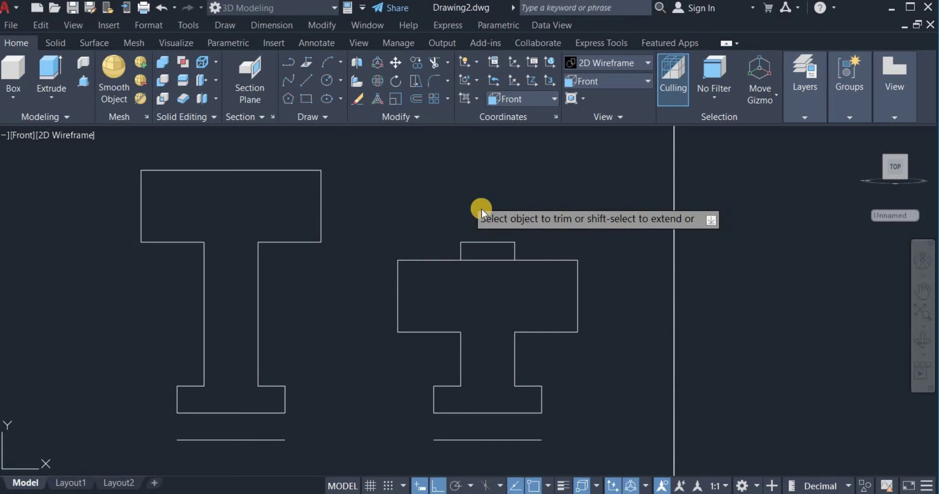
right_click(468, 201)
key("Escape")
left_click(452, 210)
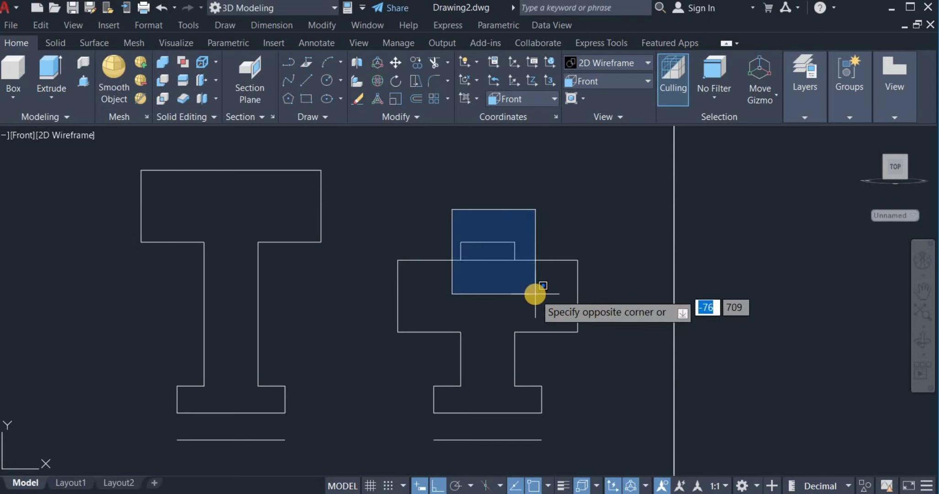
left_click(535, 294)
right_click(545, 211)
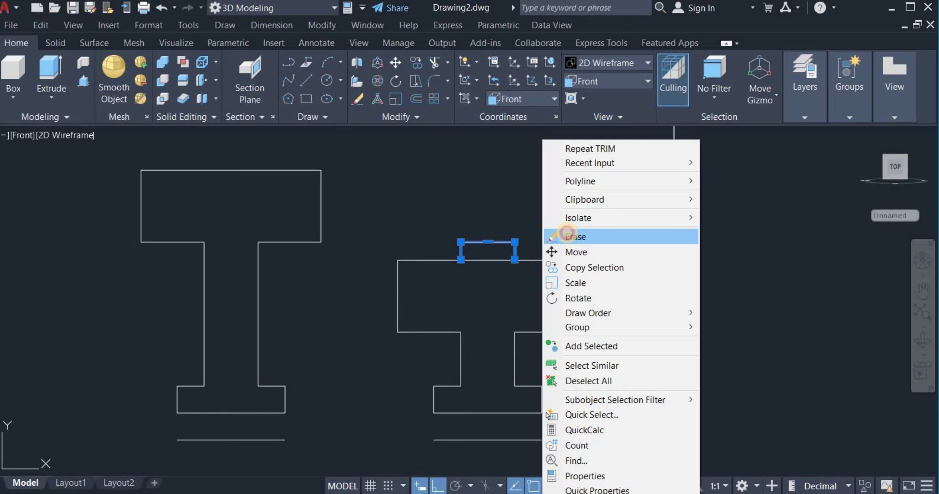
left_click(558, 237)
Draw a downward-pointing three-sided polygon by its edge, 30 mm long, in the empty area beside the large pulley profile.
scroll(567, 234, "down", 2)
scroll(567, 234, "down", 2)
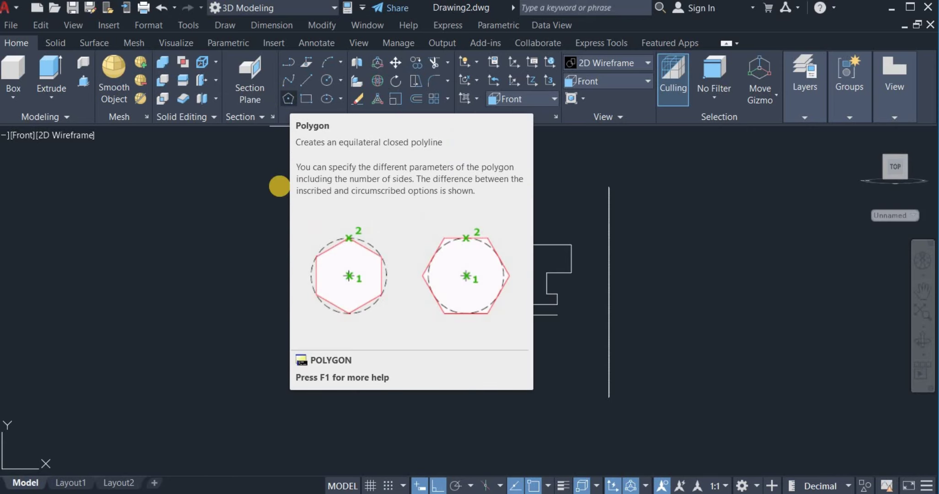
left_click(288, 98)
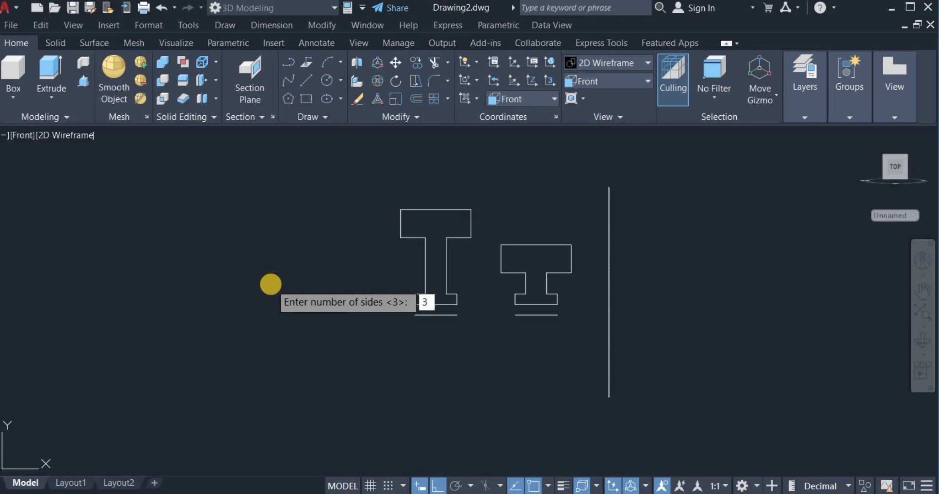
key("Return")
right_click(283, 259)
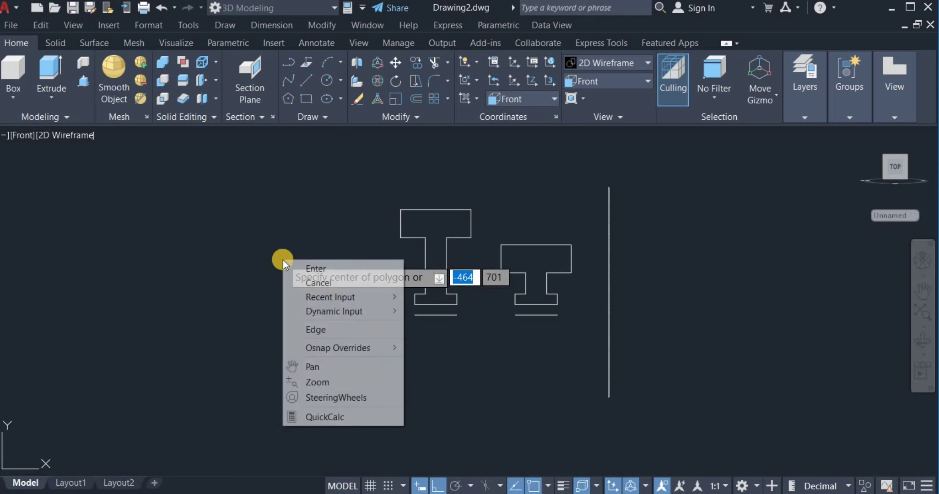
left_click(306, 330)
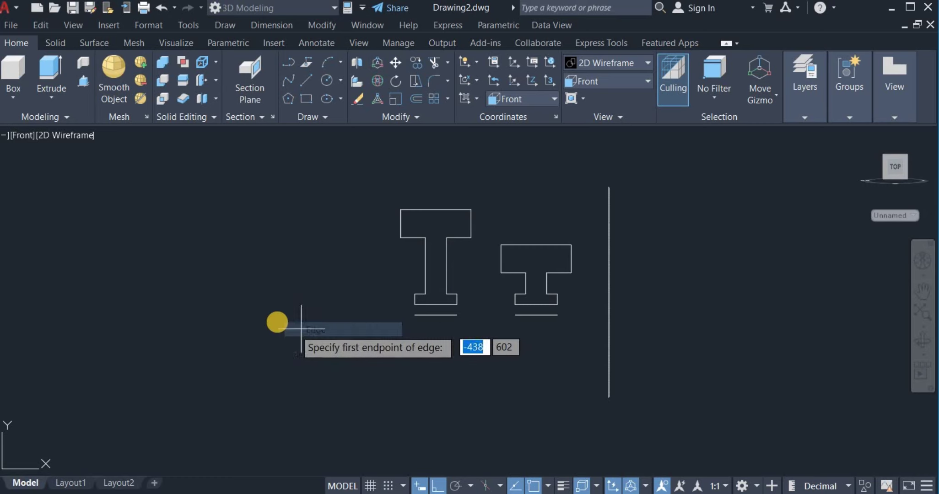
left_click(274, 275)
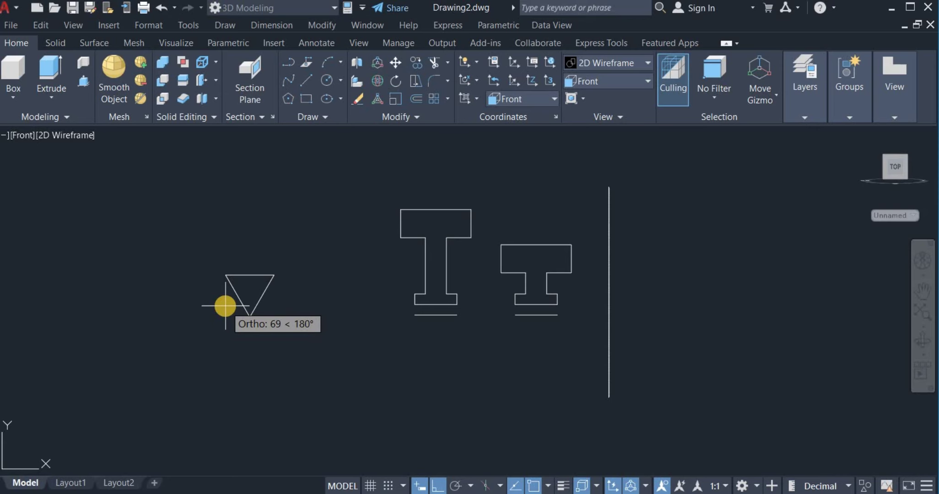
type("3")
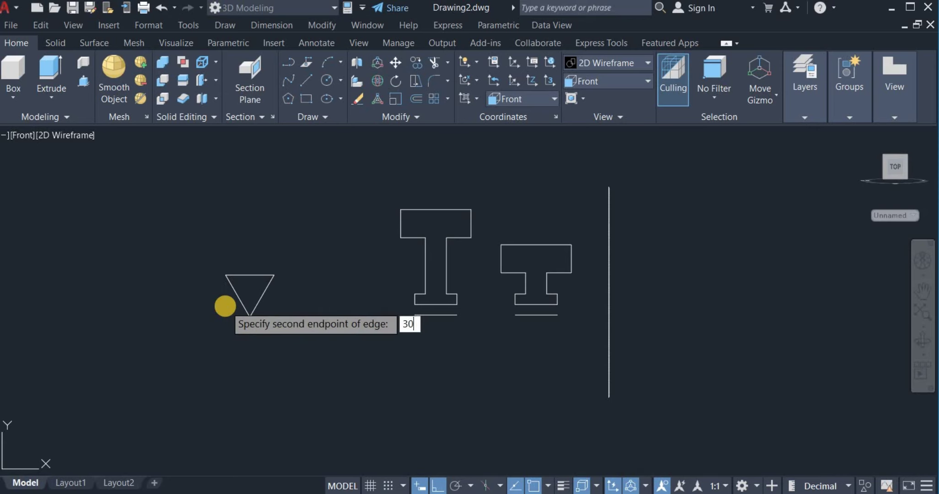
type("0")
key("Return")
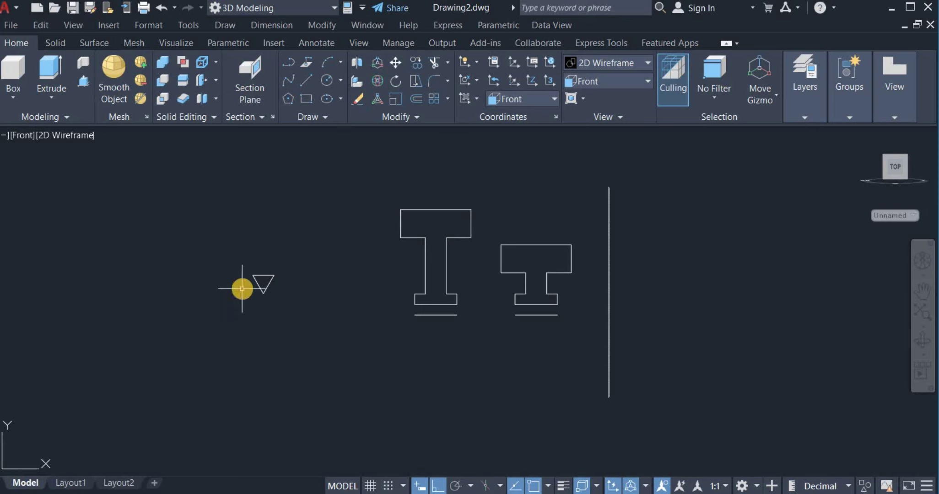
Draw a horizontal line across the lower part of the triangle, extending past both of its slanted sides.
scroll(250, 289, "up", 4)
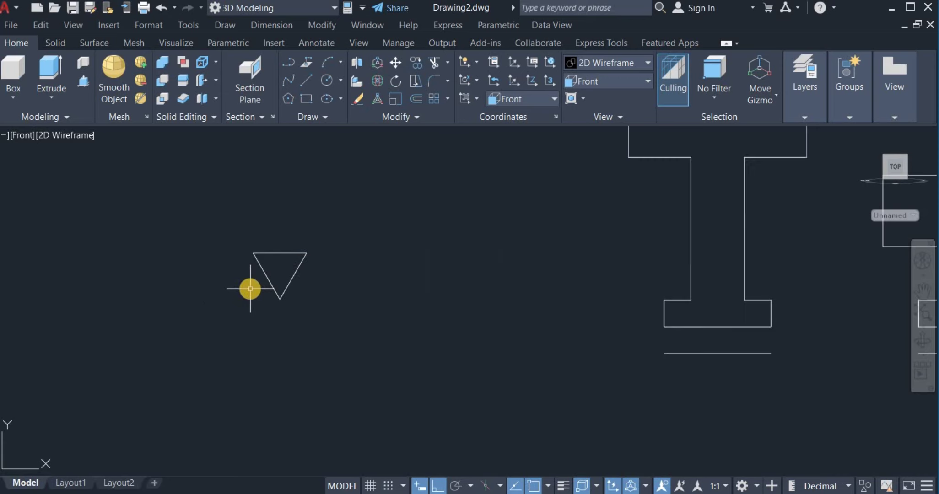
left_click(308, 81)
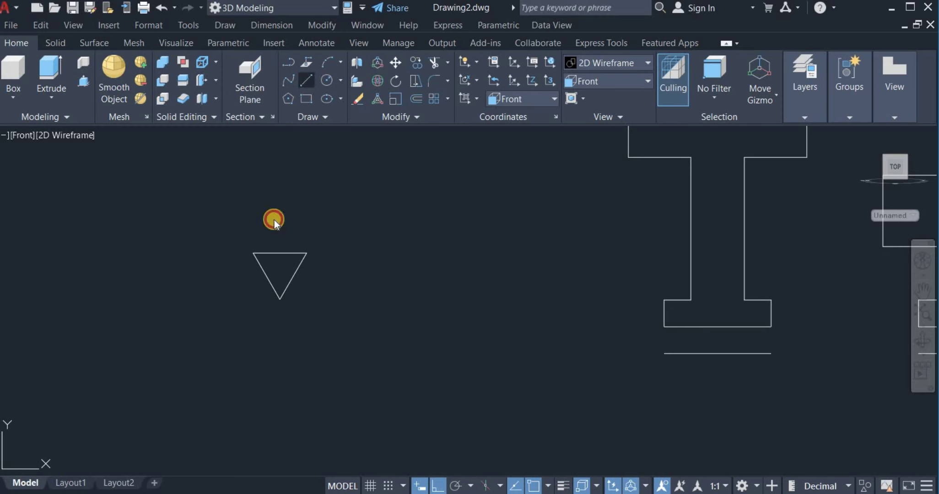
left_click(254, 283)
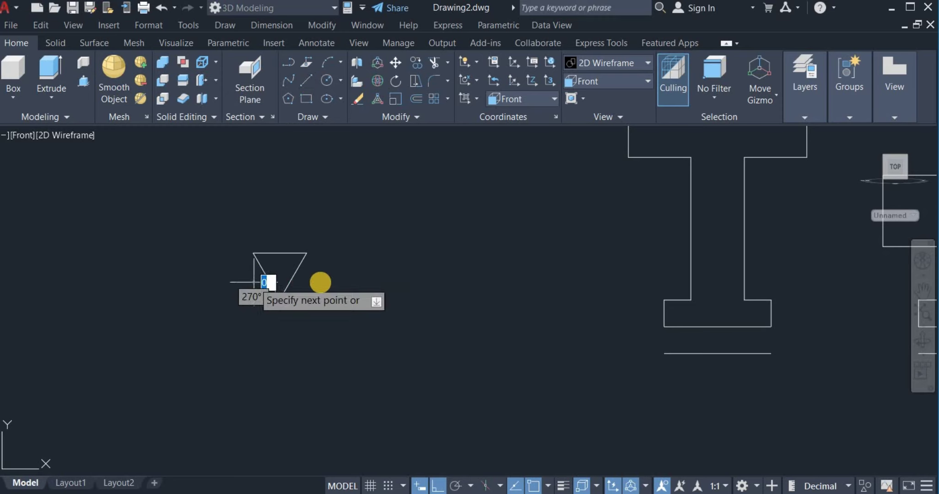
left_click(323, 283)
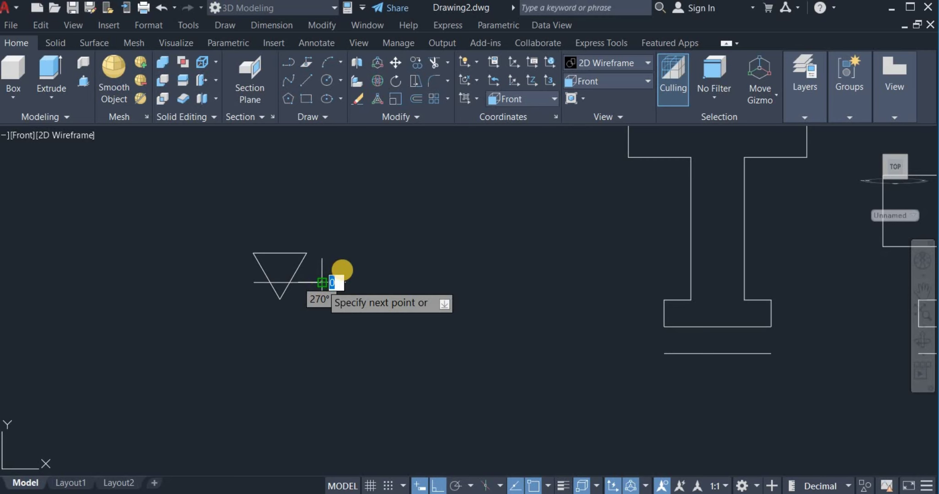
right_click(358, 280)
left_click(361, 276)
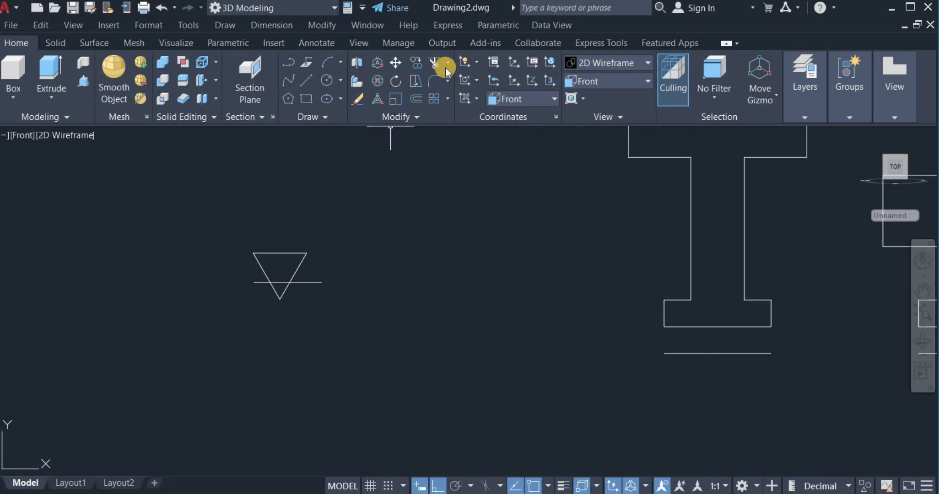
Trim off the triangle's lower tip and both overhanging ends of the horizontal line to form a trapezoid.
left_click(433, 64)
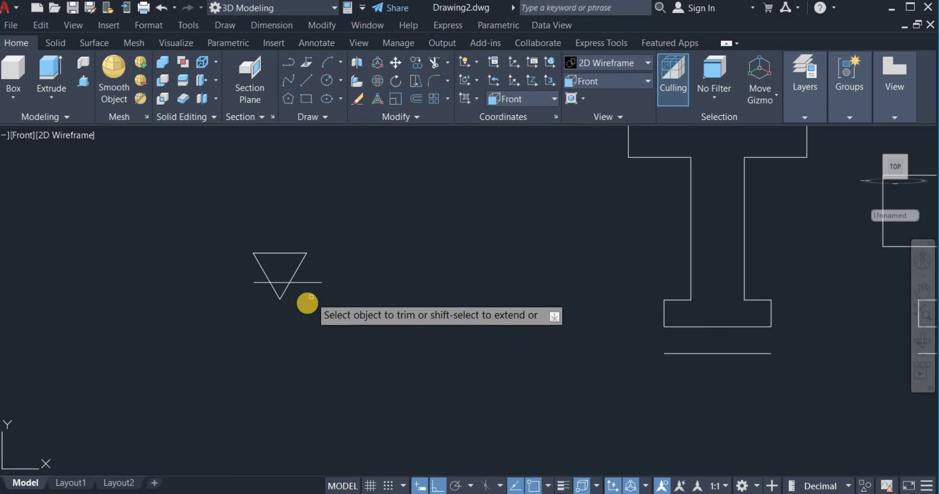
mouse_move(310, 297)
left_mouse_down()
mouse_move(247, 293)
mouse_move(277, 303)
left_mouse_up()
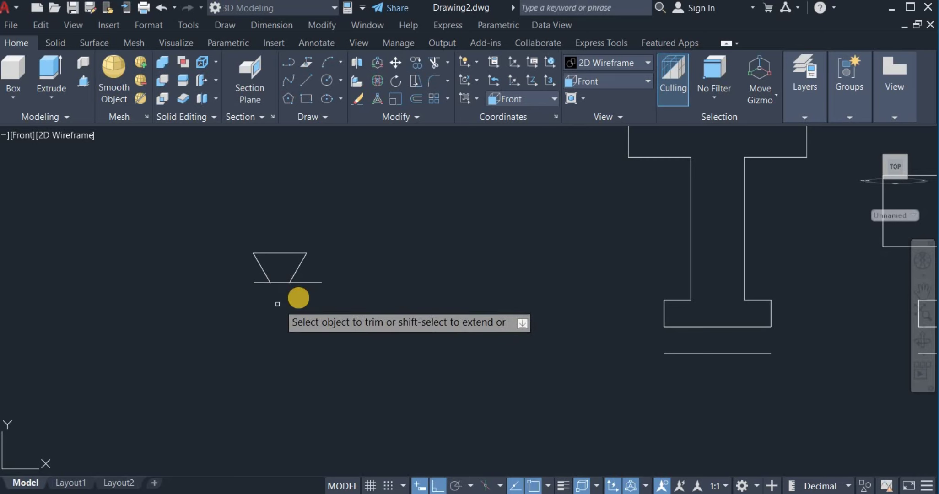
left_click(305, 282)
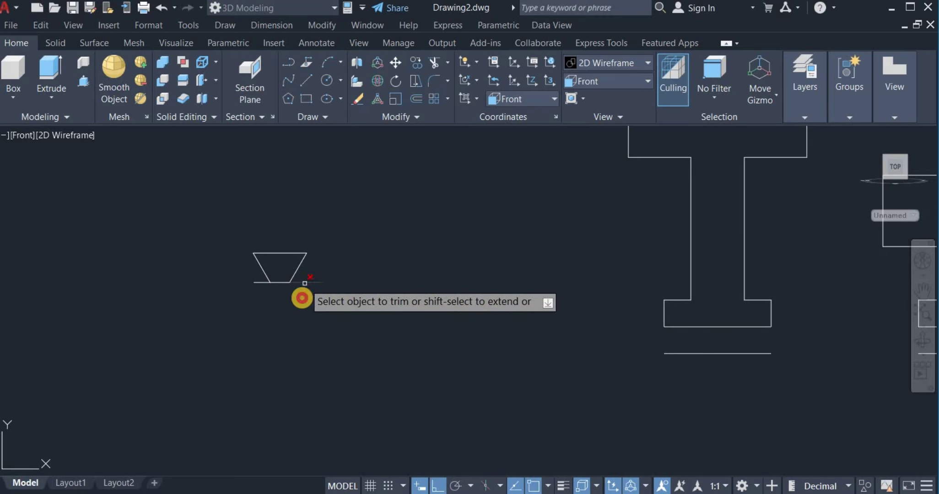
left_click(264, 283)
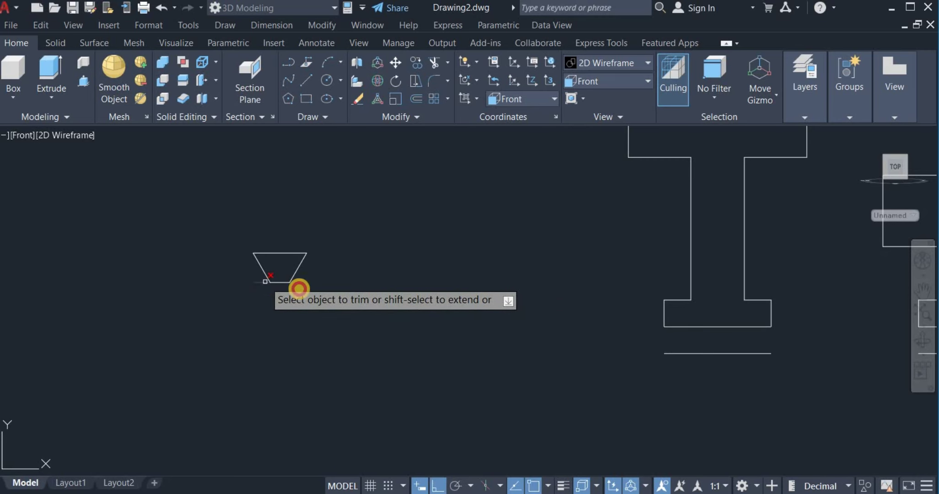
right_click(343, 283)
left_click(348, 288)
Move the trapezoid so its upper-left corner sits on the upper-left corner of the large pulley's rim.
scroll(342, 282, "down", 4)
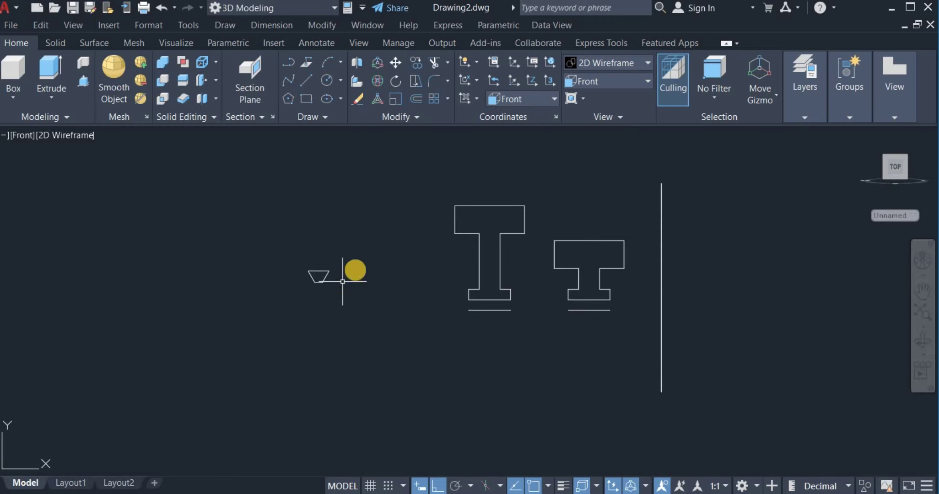
left_click(396, 64)
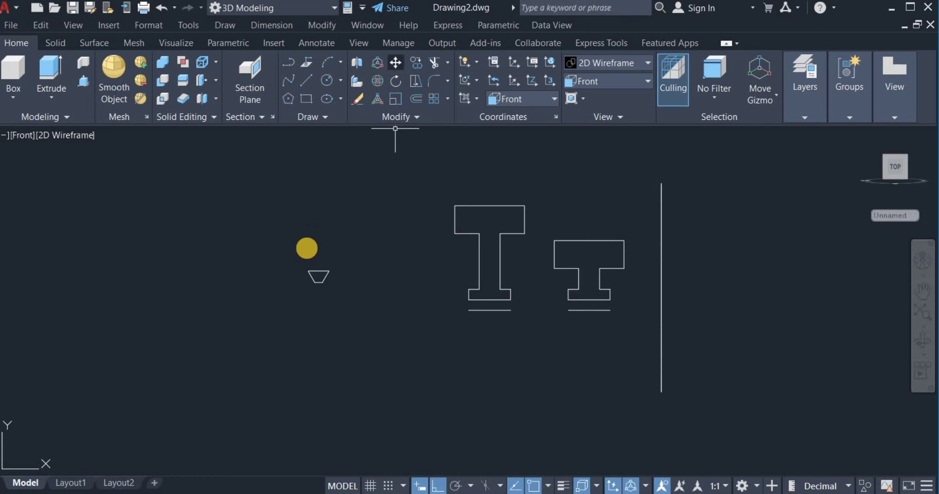
left_click(285, 257)
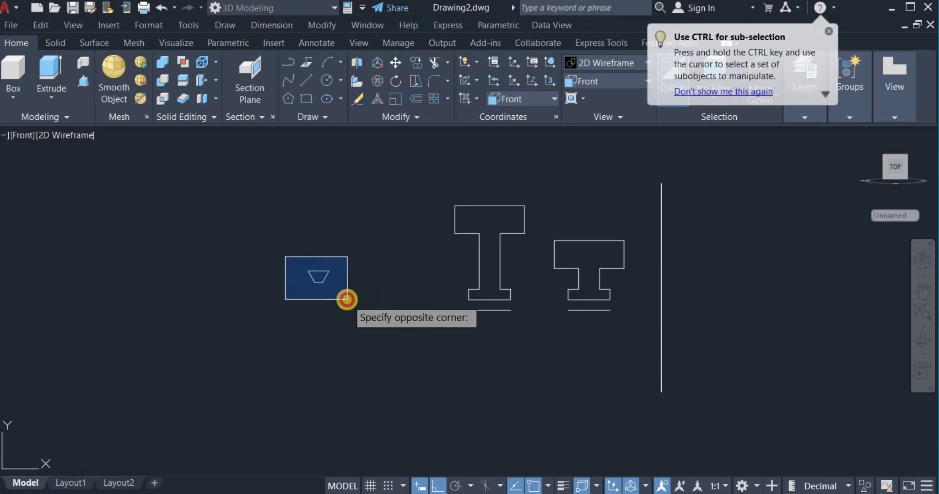
left_click(348, 300)
key("Return")
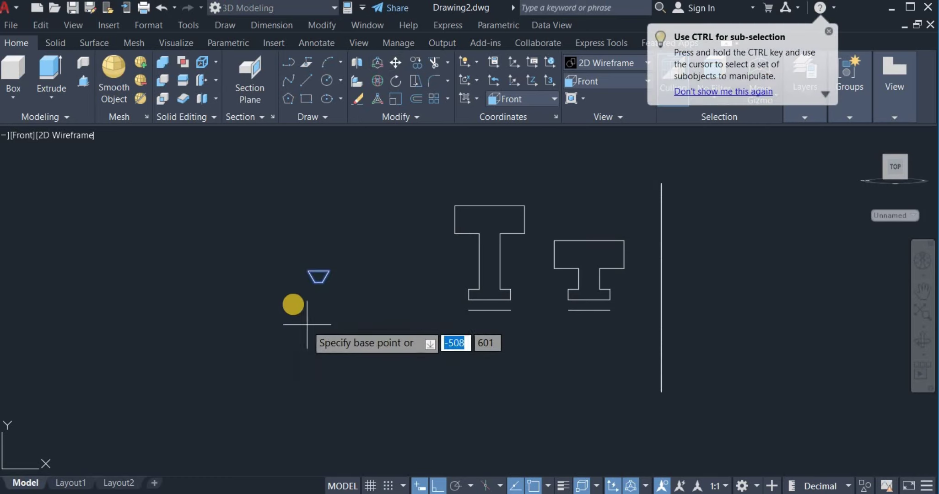
left_click(310, 271)
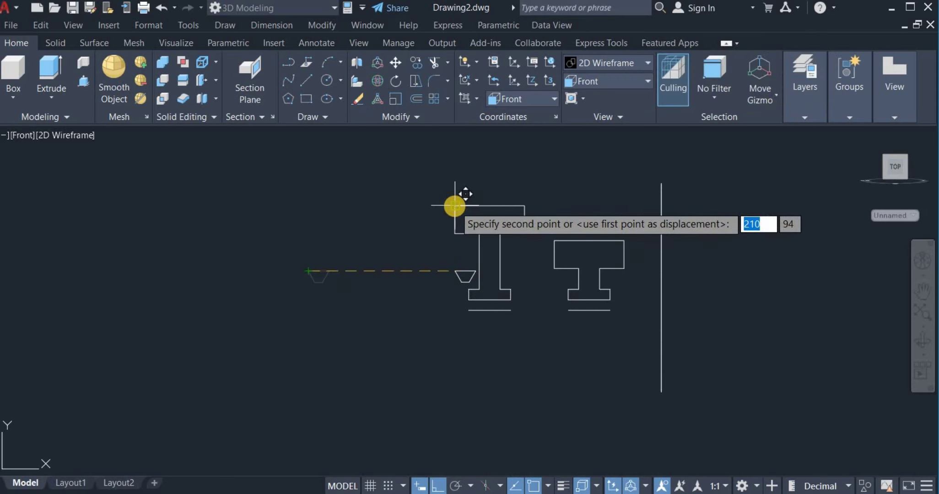
left_click(455, 206)
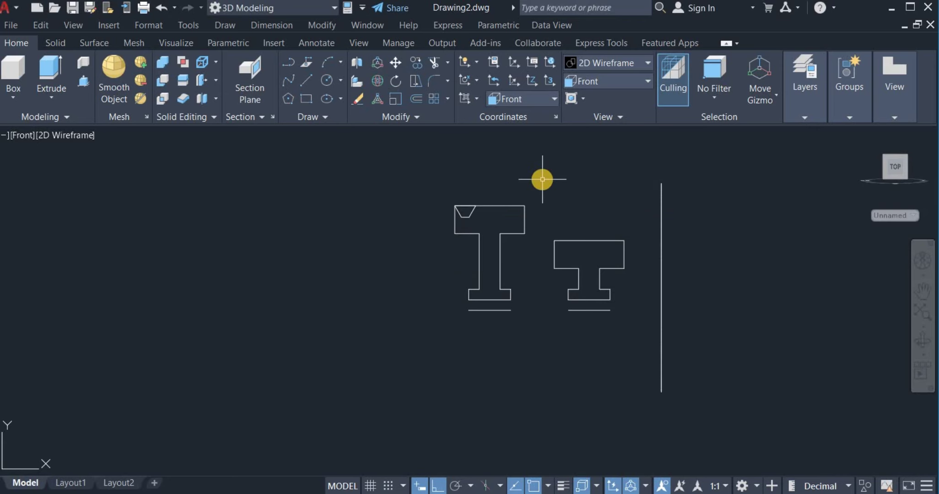
Copy the trapezoid along the large pulley's rim so its upper-right corner meets the rim's upper-right corner.
scroll(543, 179, "up", 4)
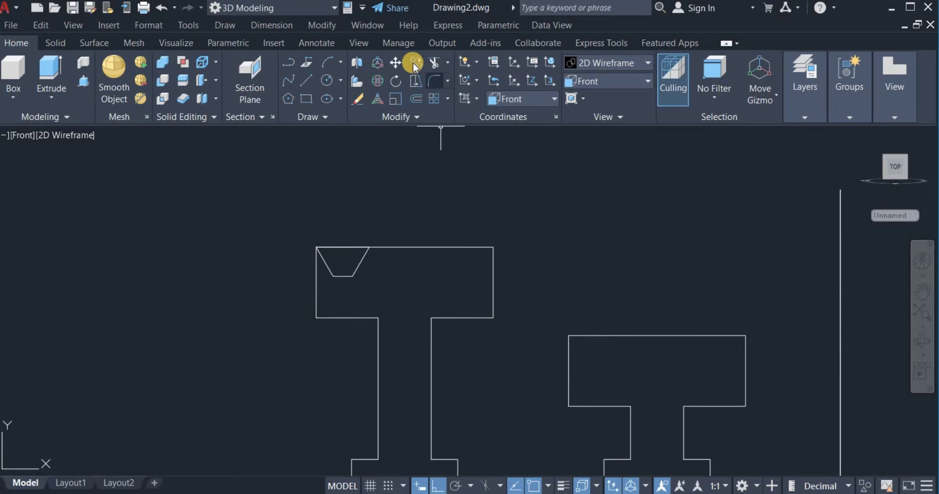
left_click(304, 230)
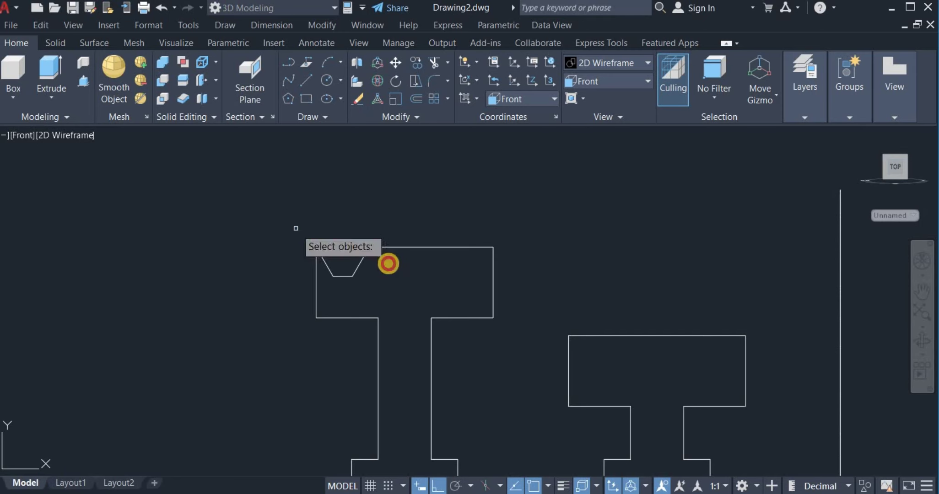
left_click(402, 285)
key("Return")
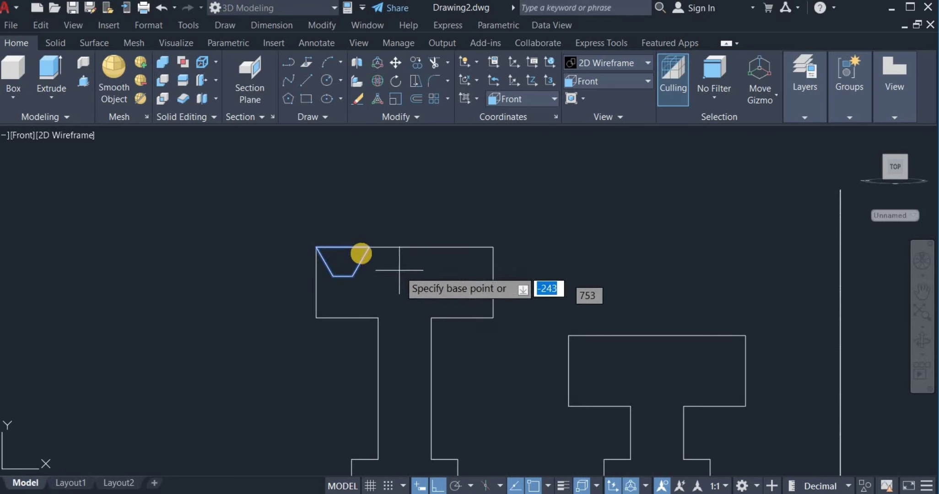
left_click(368, 247)
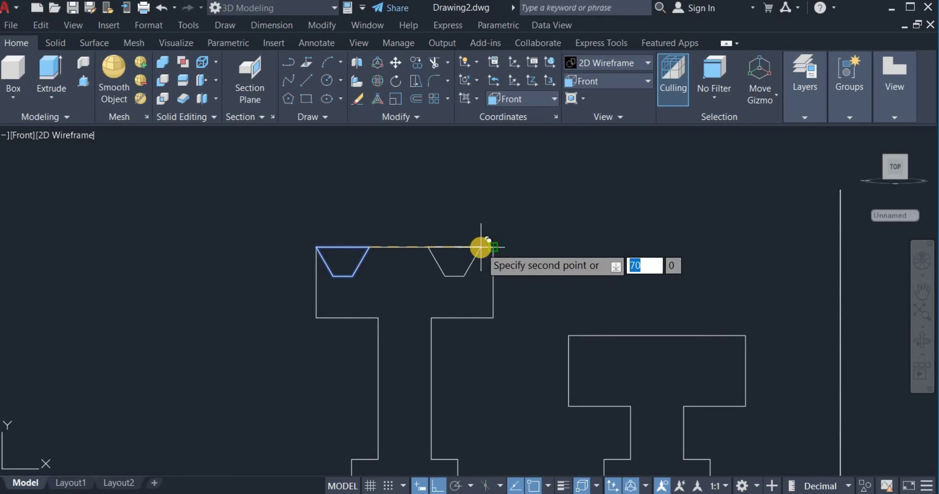
right_click(496, 208)
left_click(521, 219)
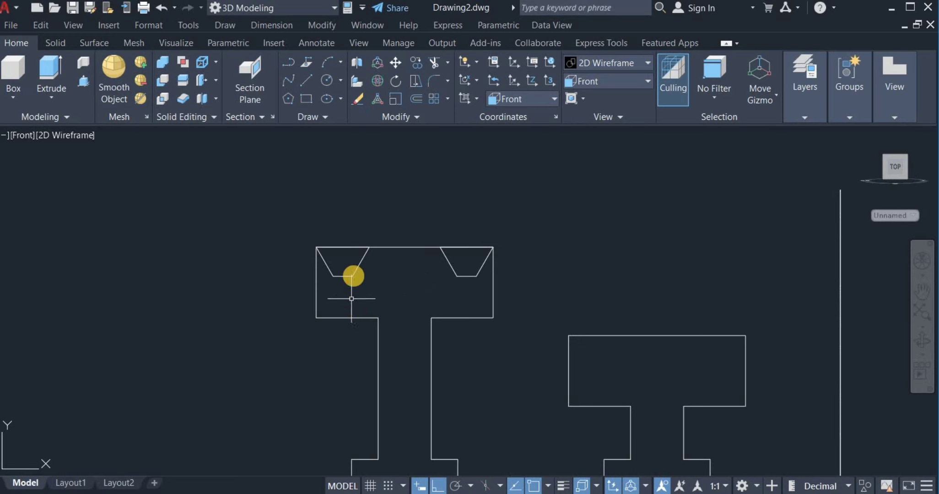
Move the left trapezoid on the large pulley's rim 10 mm horizontally inward.
left_click(398, 63)
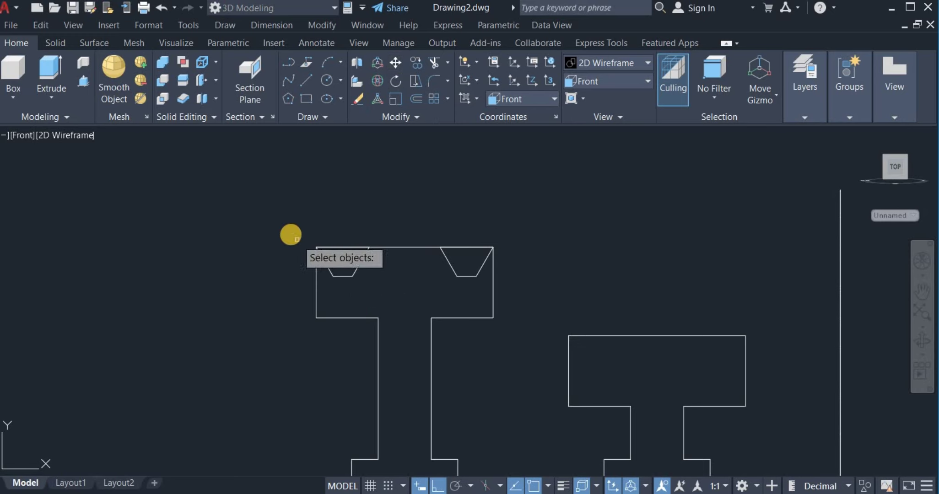
left_click(291, 226)
left_click(395, 273)
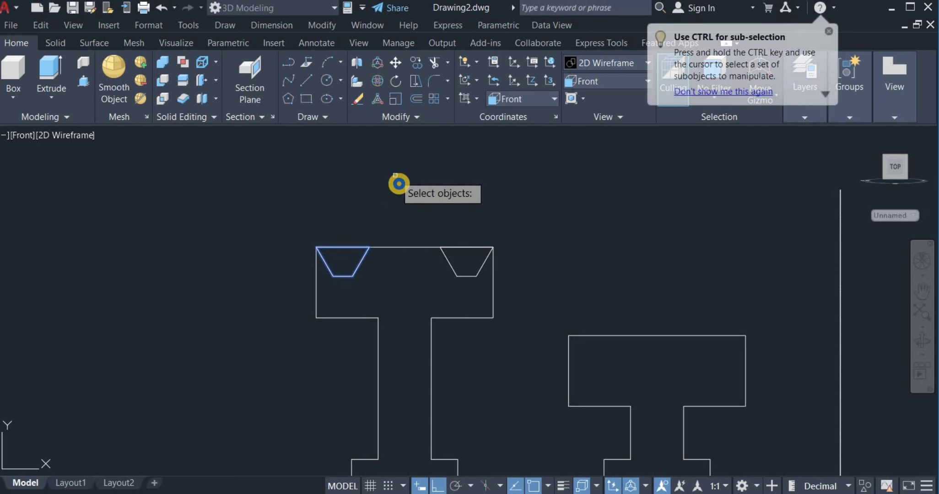
key("Return")
left_click(398, 192)
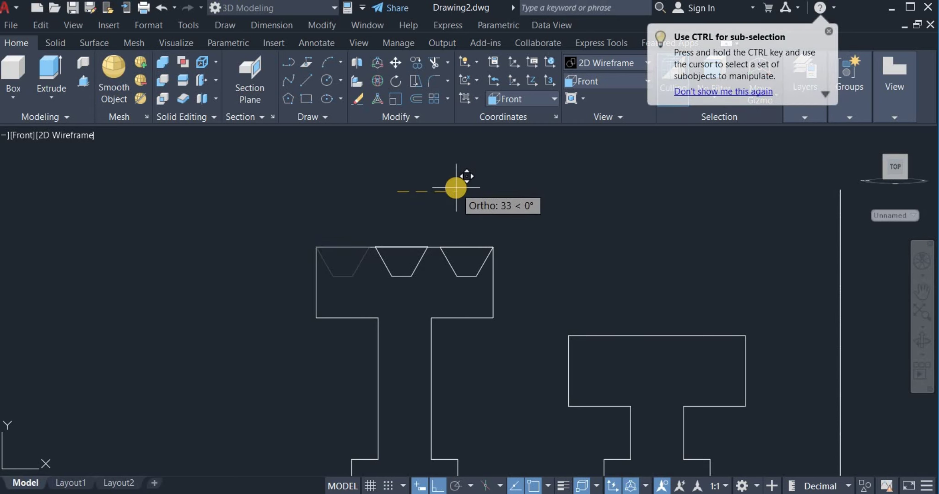
type("10")
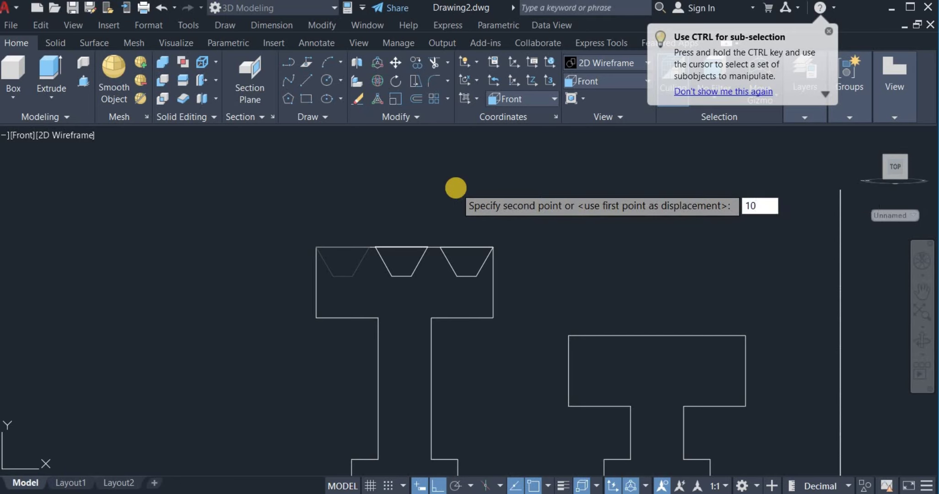
key("Return")
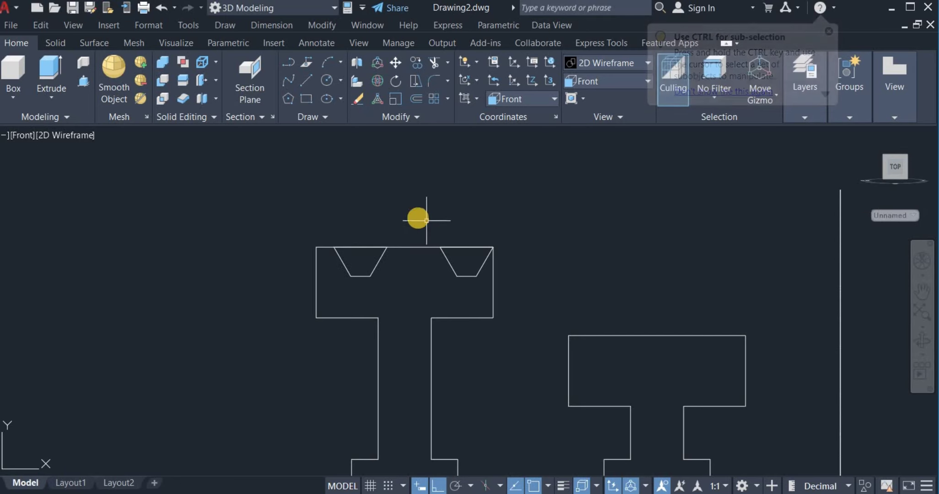
Move the right trapezoid on the large pulley's rim 10 mm horizontally inward.
left_click(421, 216)
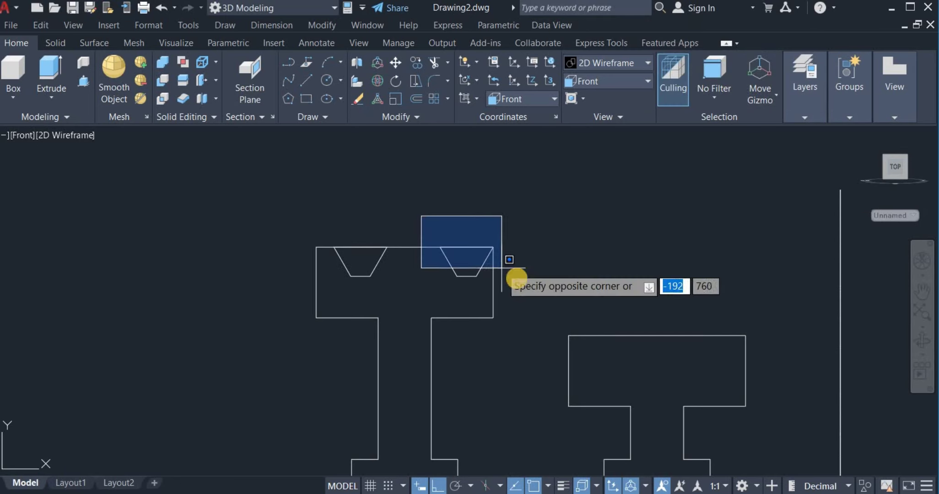
left_click(523, 286)
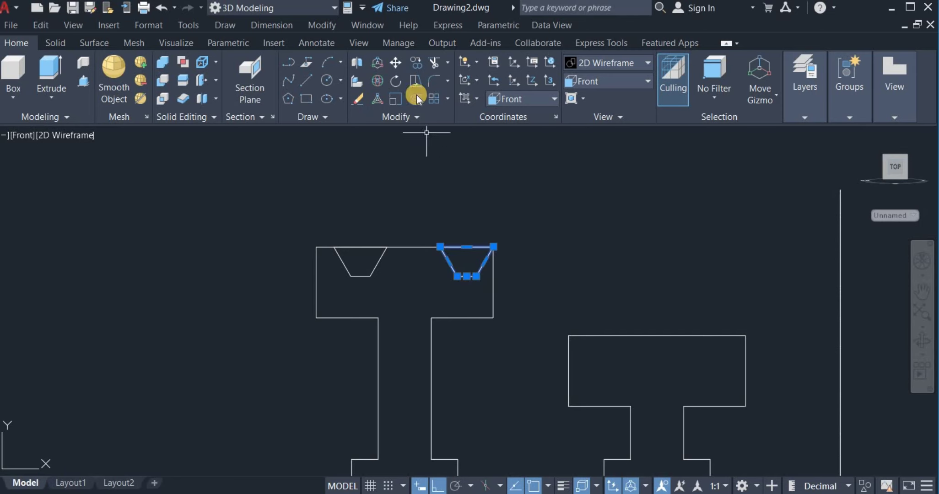
left_click(397, 63)
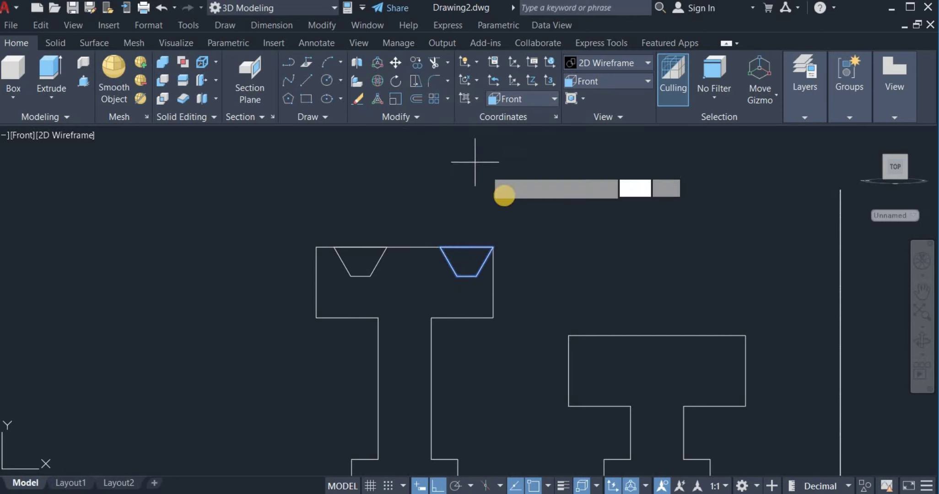
left_click(507, 201)
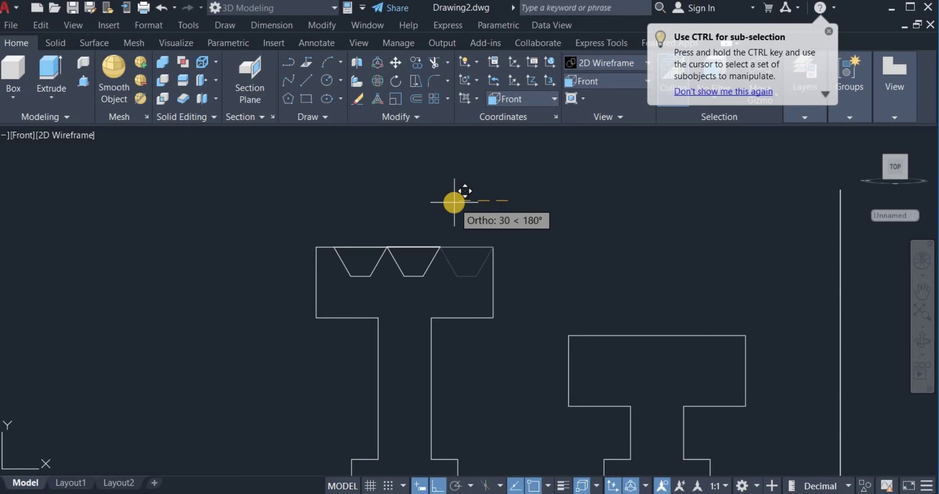
type("10")
key("Return")
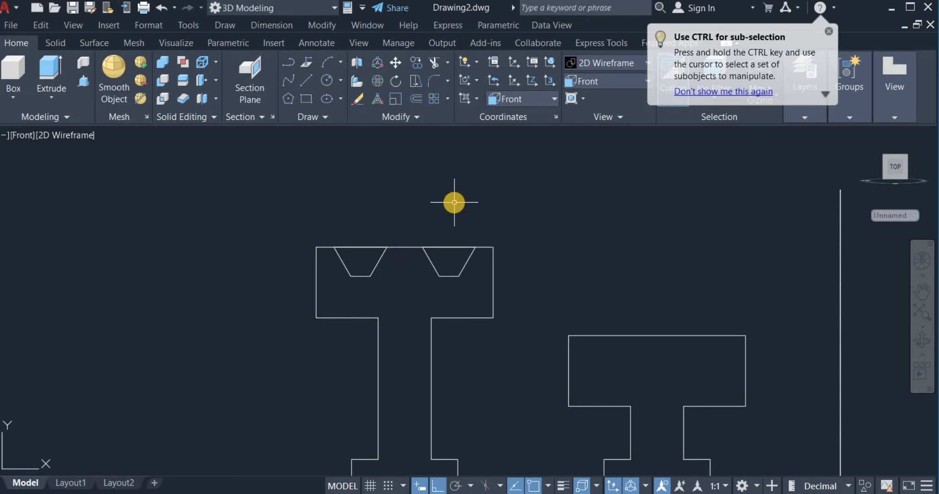
Copy both trapezoids to the small pulley, from the large rim's upper-left corner to the small rim's upper-left corner.
scroll(359, 187, "down", 2)
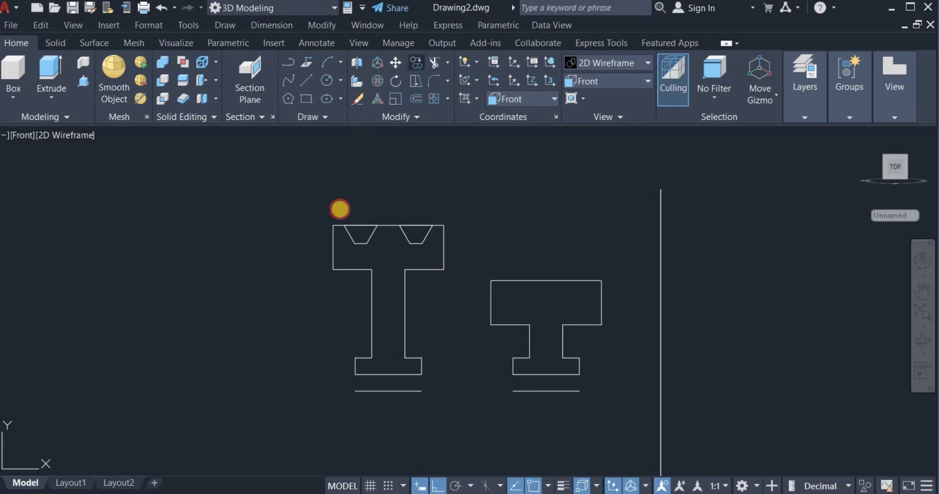
left_click(318, 209)
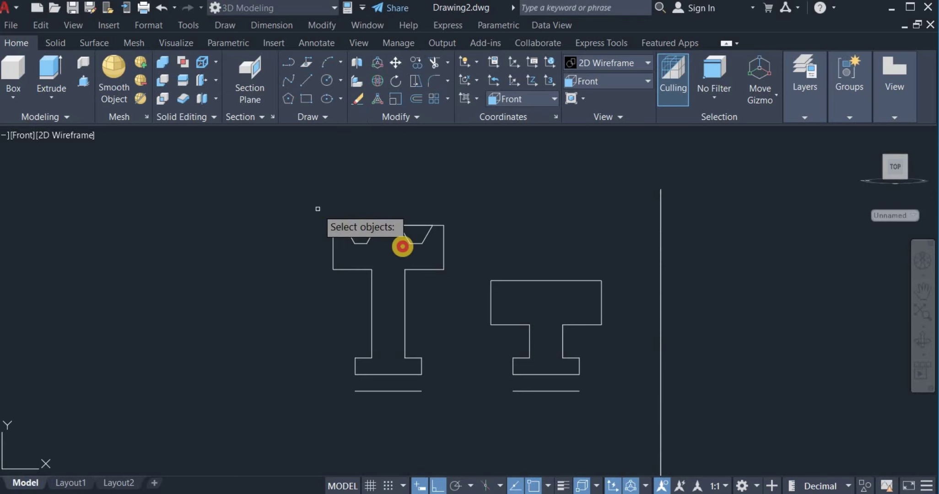
left_click(461, 251)
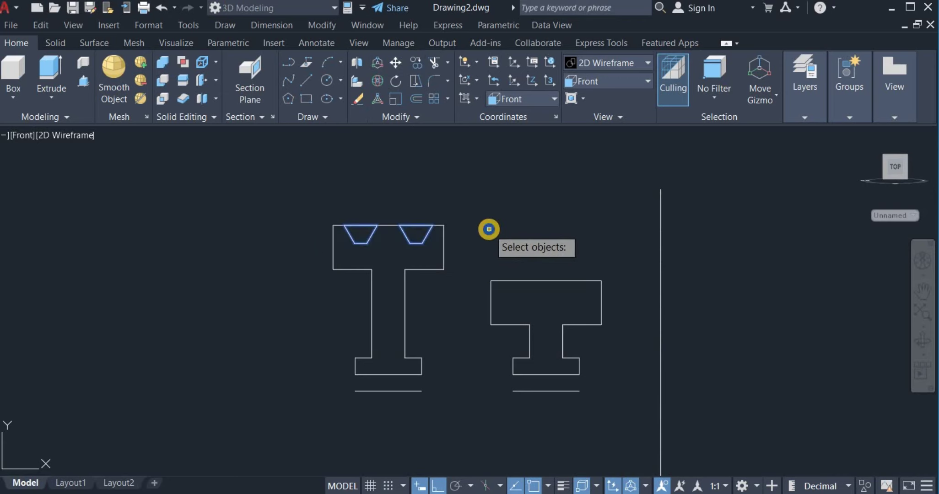
key("Return")
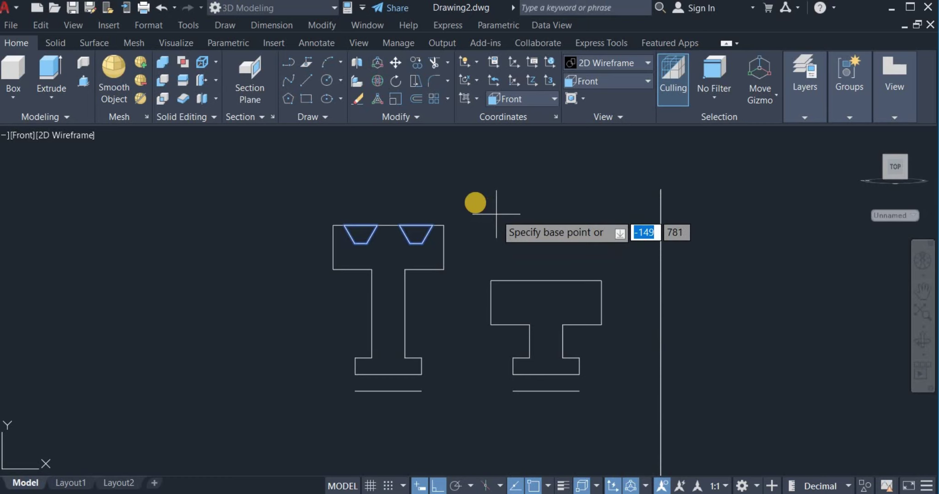
left_click(333, 225)
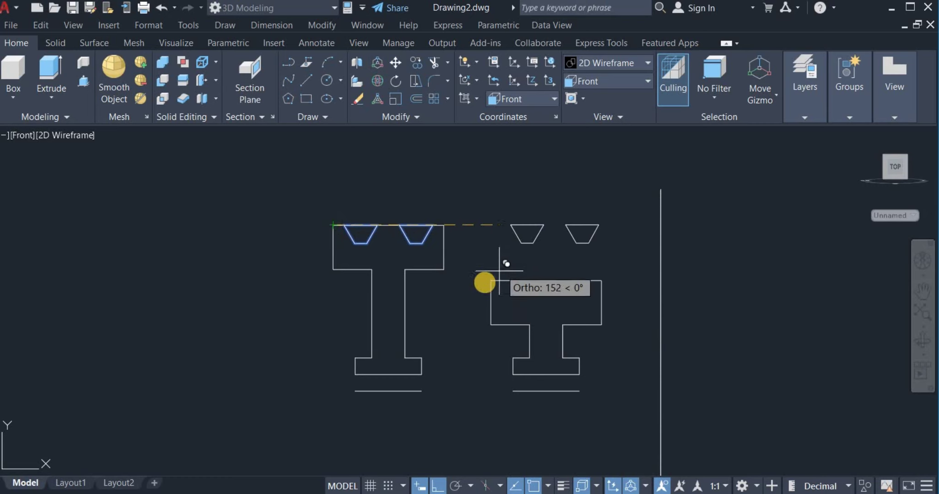
left_click(490, 280)
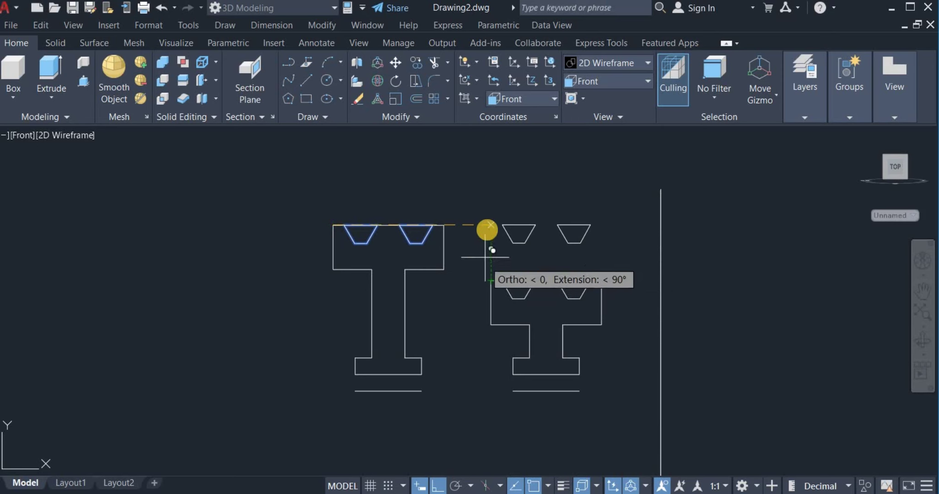
right_click(487, 205)
left_click(503, 213)
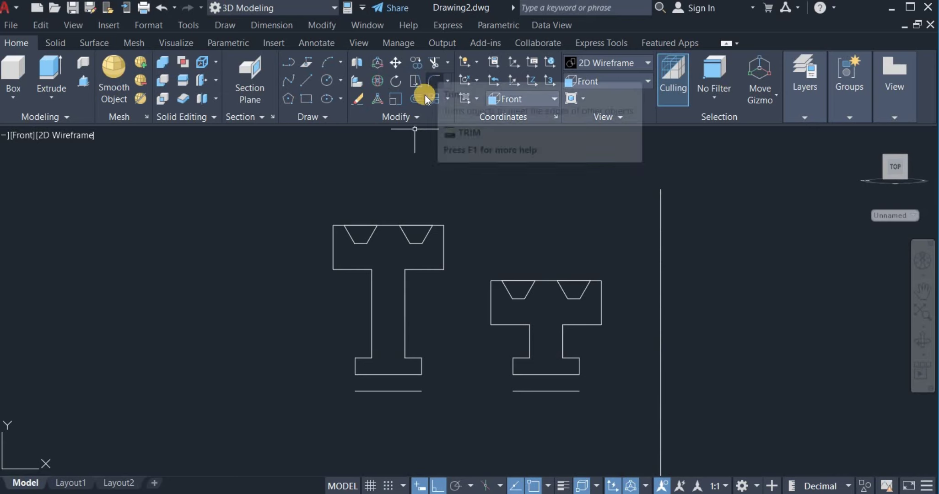
Trim the top edges across both trapezoids on the large pulley's rim to form two open V-grooves.
left_click(434, 64)
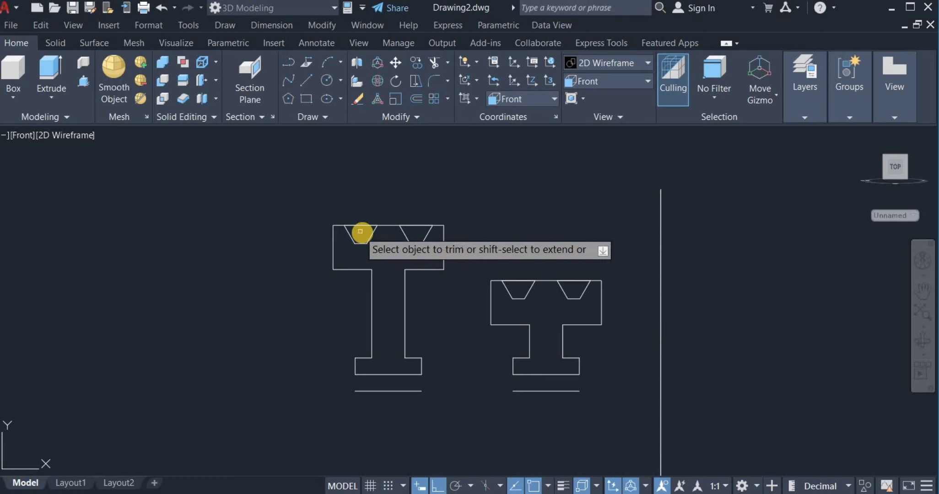
scroll(362, 204, "up", 4)
mouse_move(362, 206)
left_mouse_down()
mouse_move(352, 237)
mouse_move(457, 256)
mouse_move(490, 228)
mouse_move(489, 203)
left_mouse_up()
scroll(488, 203, "down", 4)
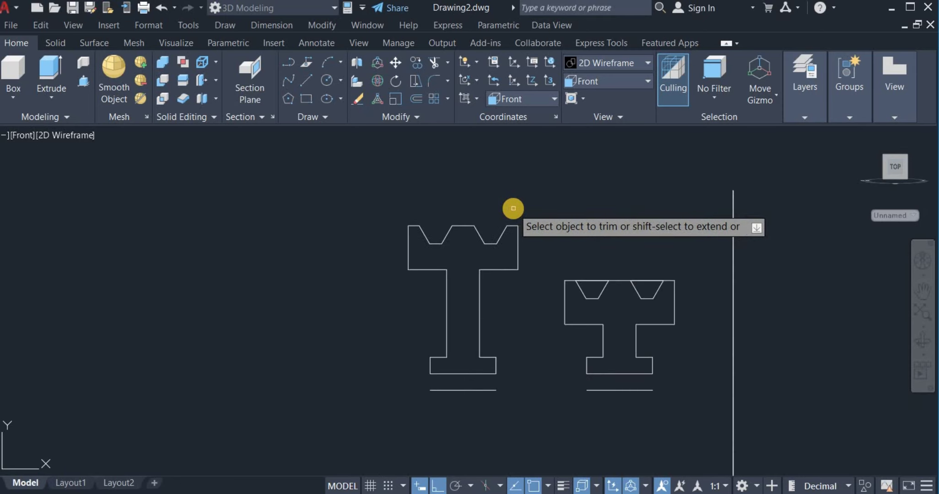
right_click(541, 221)
left_click(553, 228)
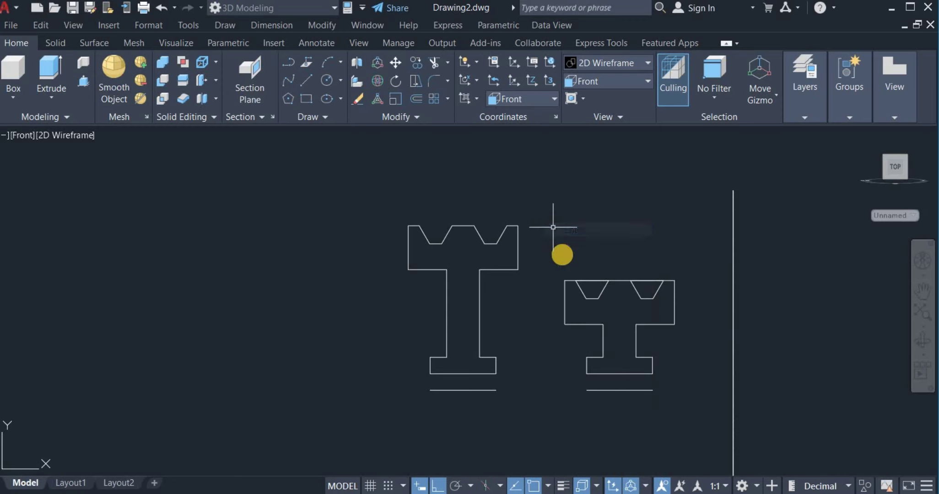
Place a copy of the small pulley's two trapezoids in the empty area to the left of the large pulley profile.
left_click(557, 259)
left_click(692, 299)
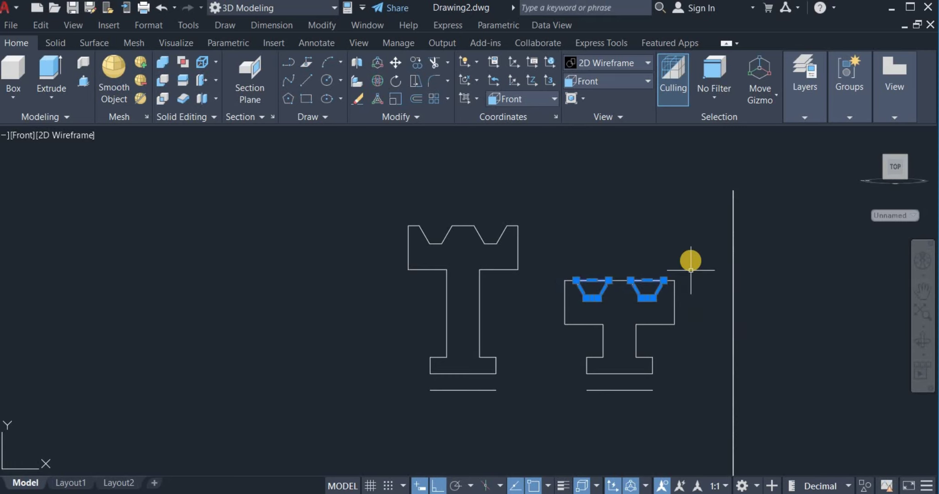
left_click_drag(569, 256, 426, 223)
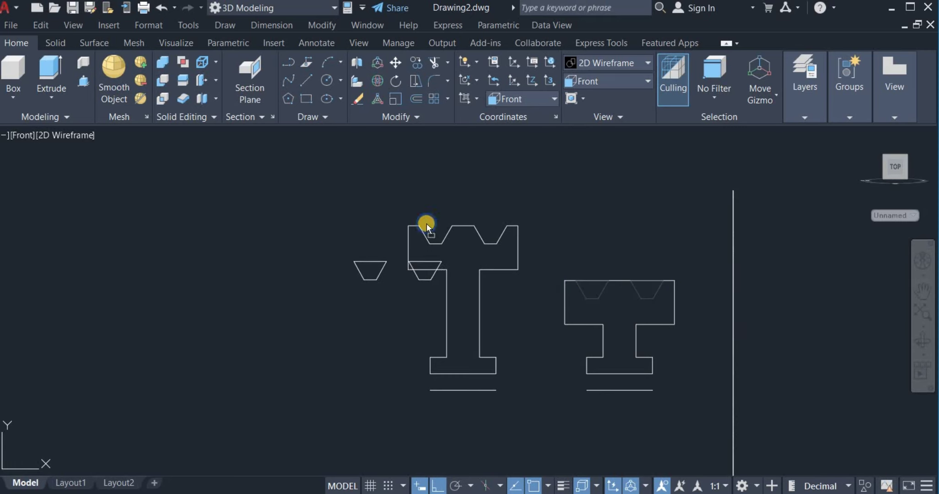
right_click_drag(359, 215, 360, 215)
left_click(389, 238)
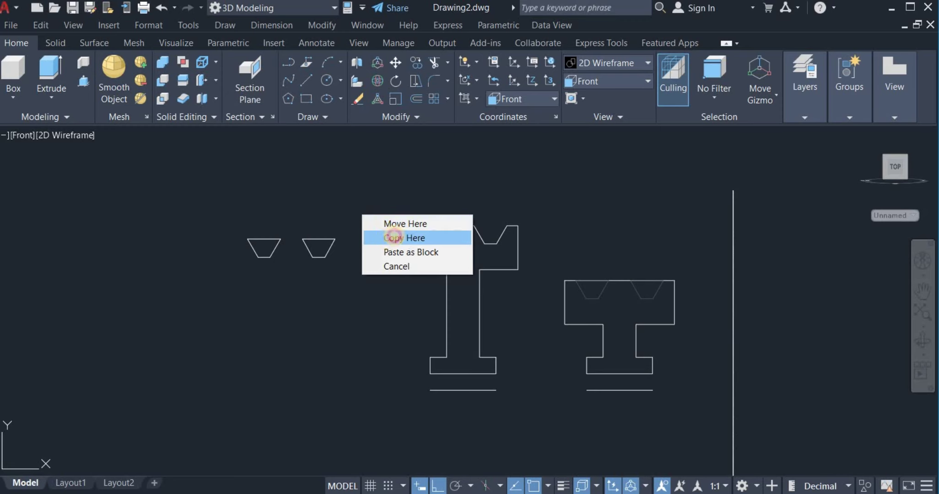
Trim the top edges across both trapezoids on the small pulley's rim to form two open V-grooves.
left_click(435, 67)
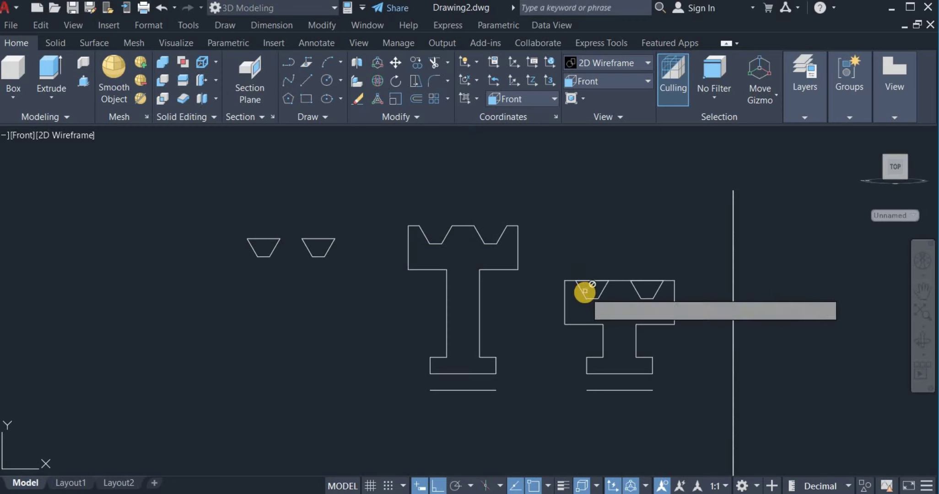
scroll(588, 291, "up", 4)
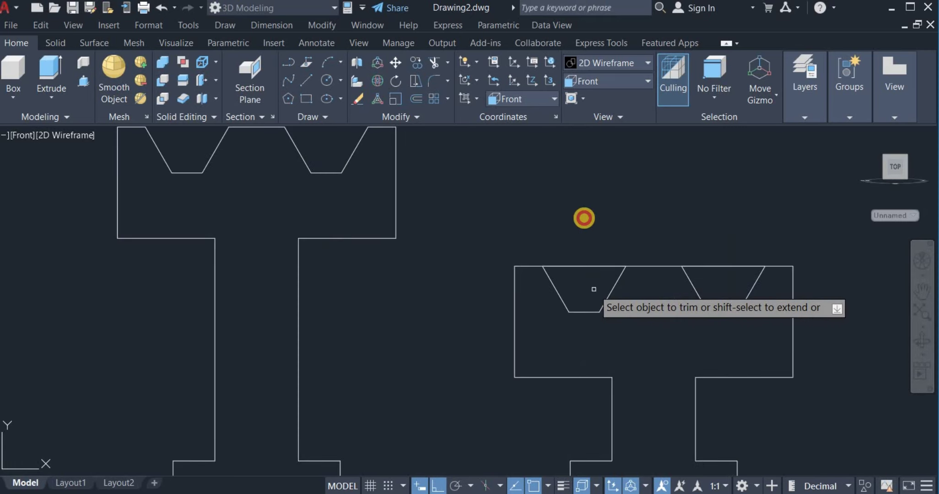
left_click(595, 289)
left_click(582, 202)
left_click(717, 283)
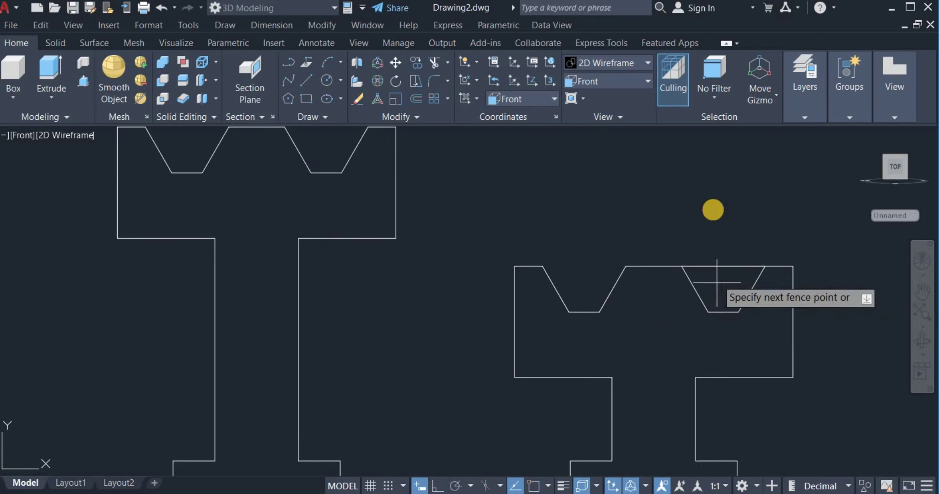
right_click(507, 231)
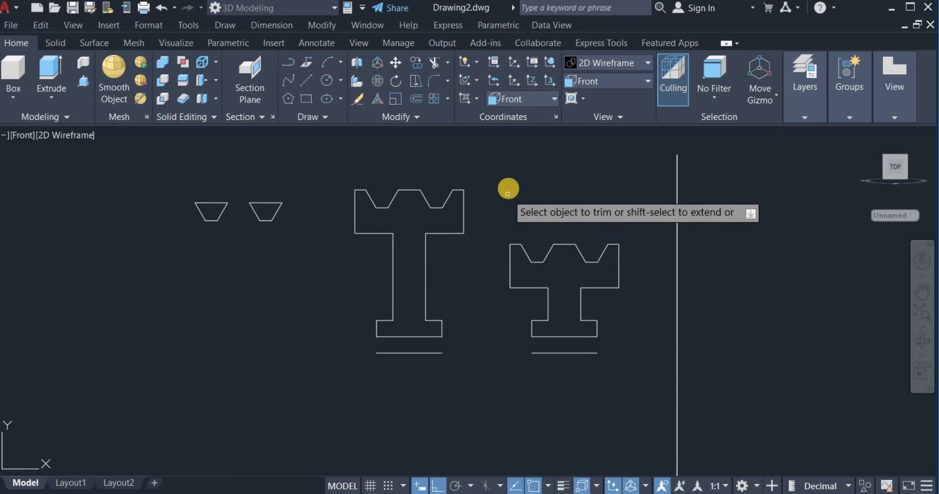
right_click(524, 196)
left_click(526, 197)
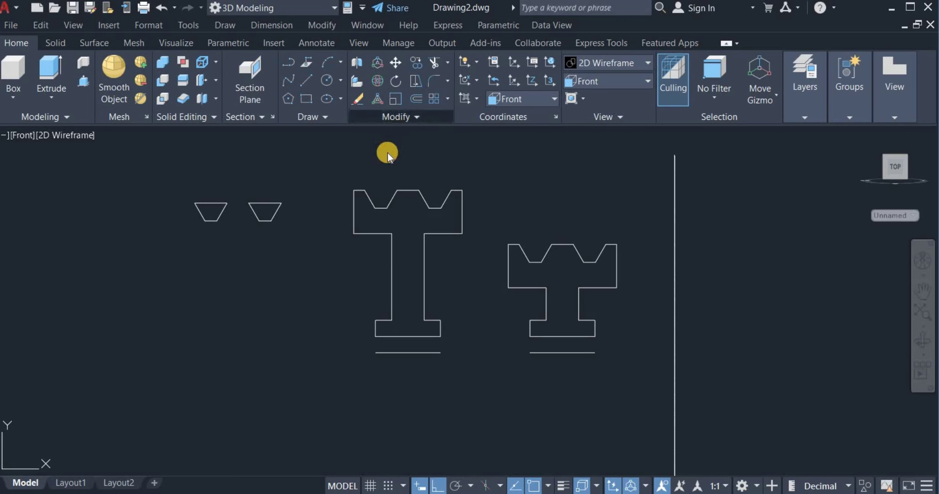
Join the large and small pulley outlines into one polyline each, and check both by selecting them.
left_click(415, 150)
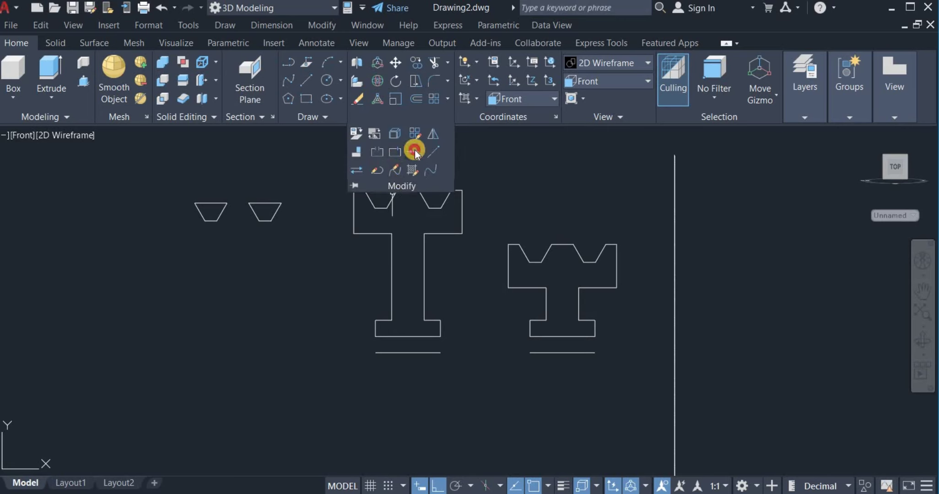
left_click(334, 168)
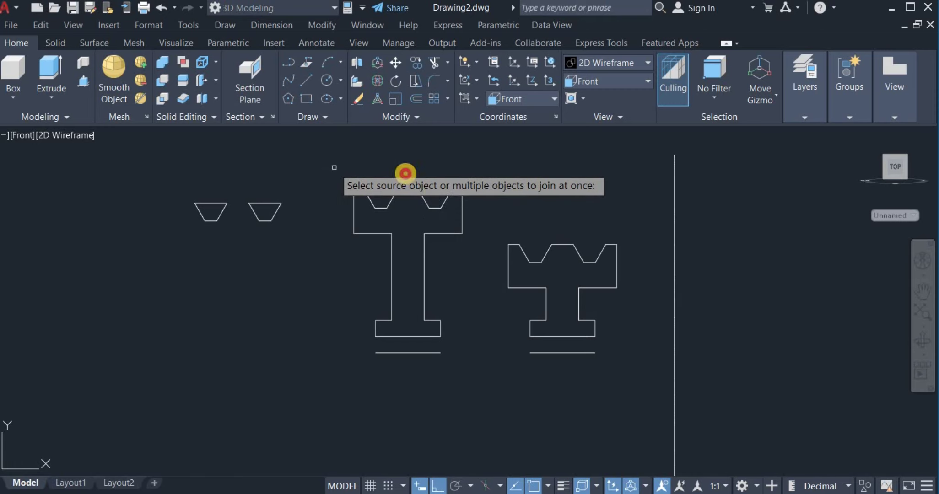
left_click(486, 334)
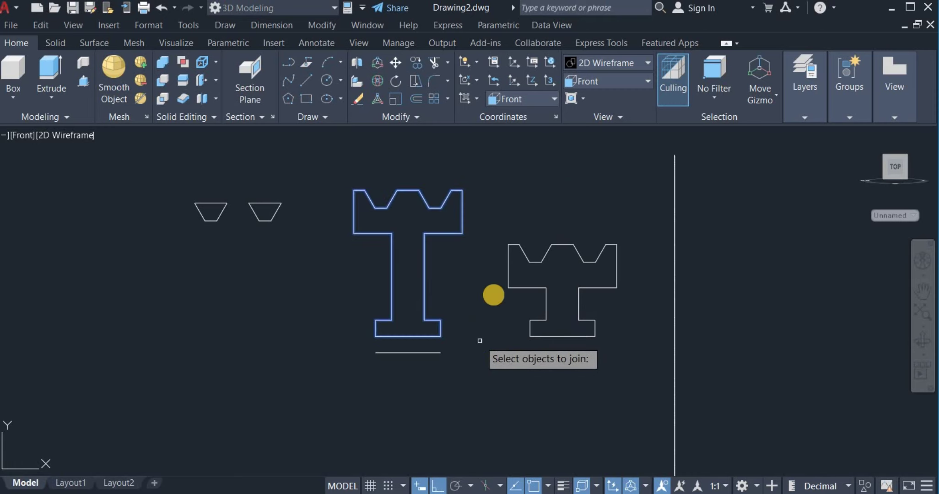
left_click(498, 220)
left_click(627, 351)
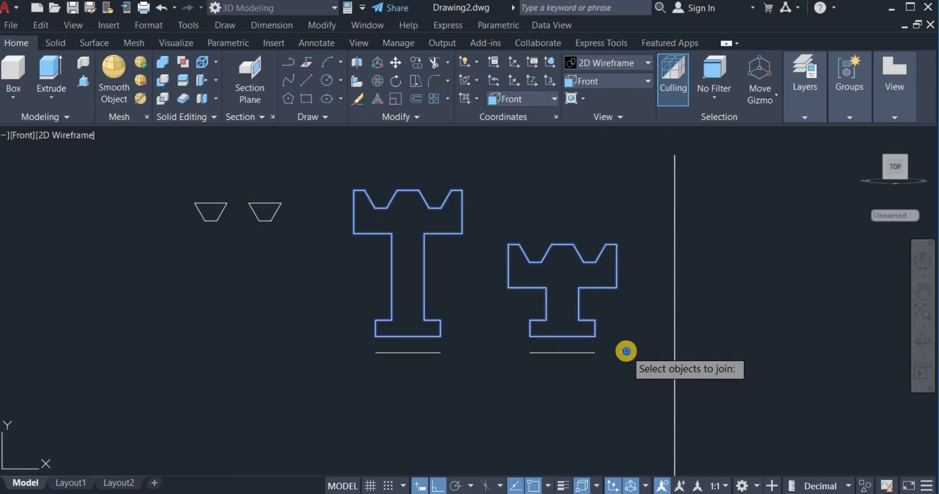
key("Return")
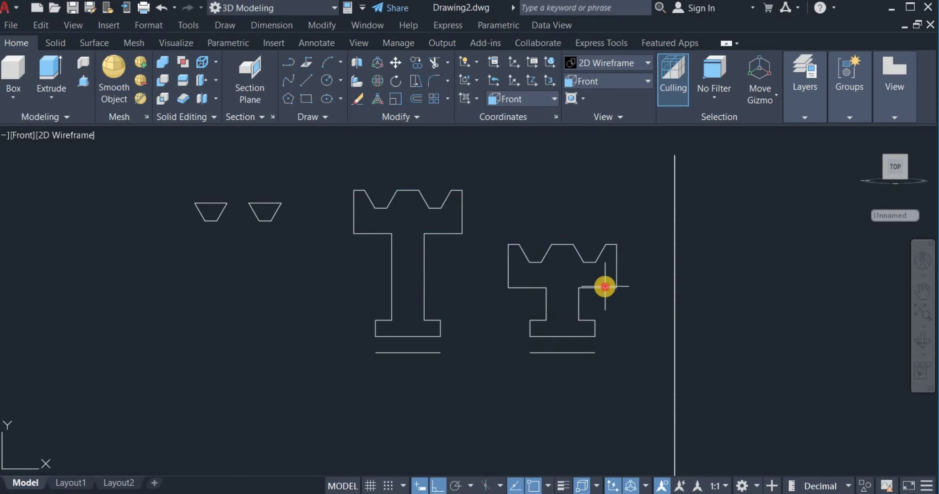
left_click(605, 286)
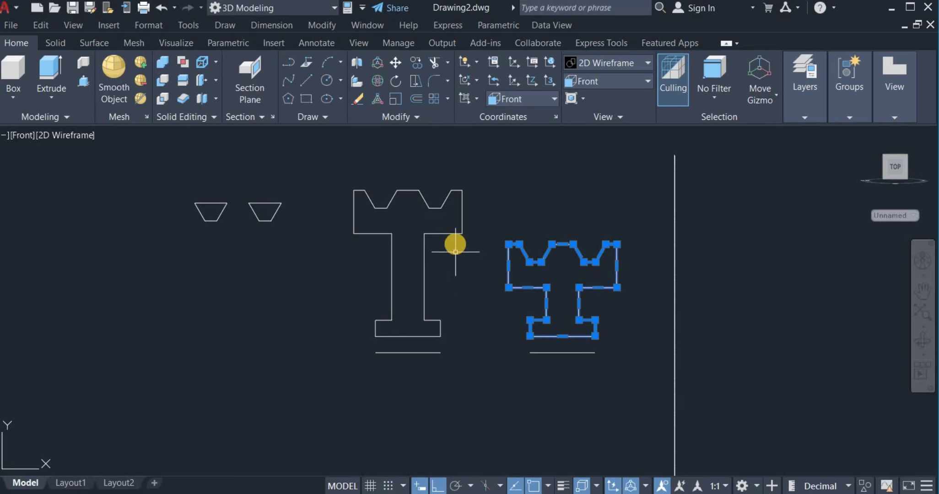
left_click(462, 232)
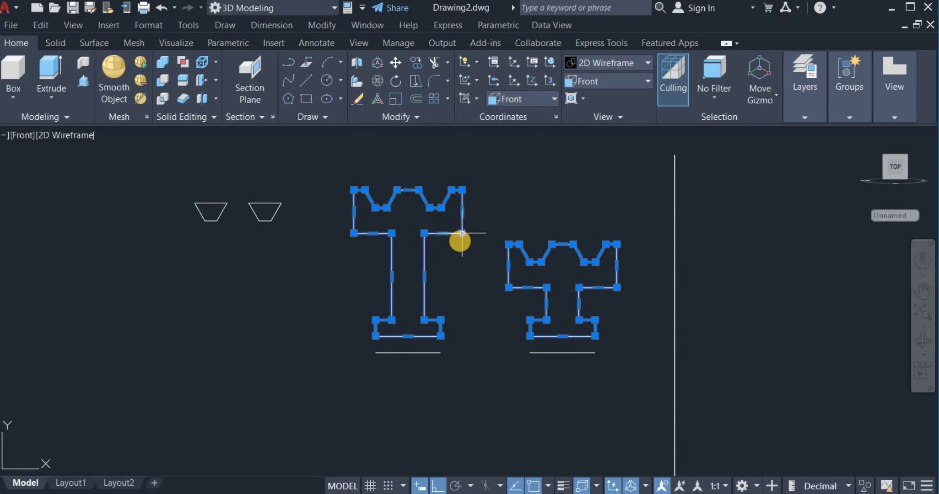
key("Escape")
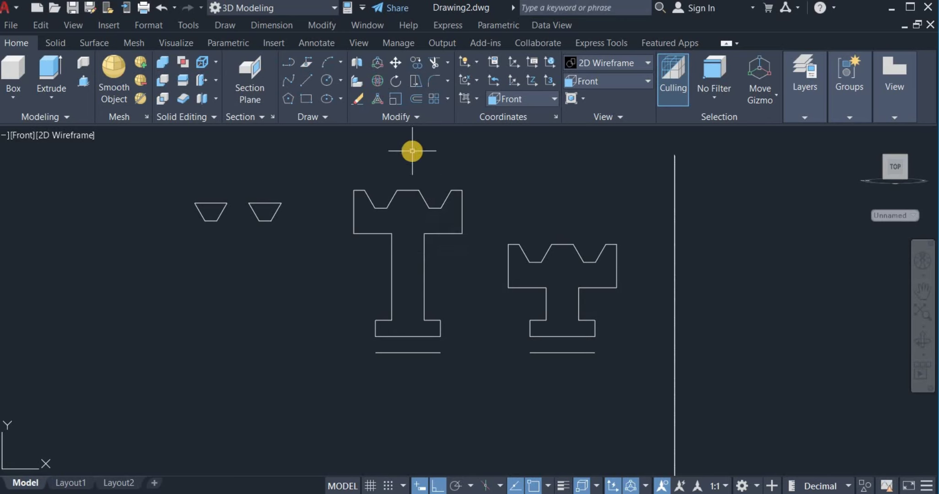
Fillet the large pulley's right corner between rim underside and web with a 5 mm radius.
left_click(436, 81)
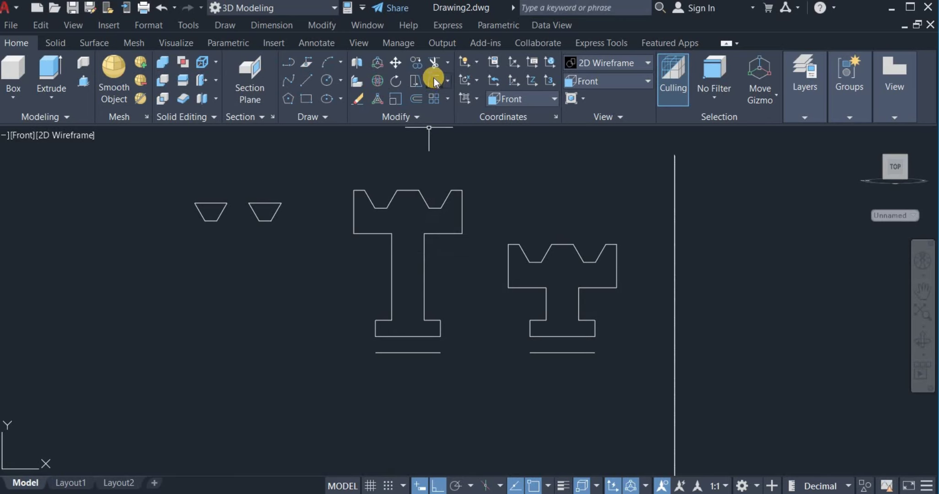
right_click(317, 183)
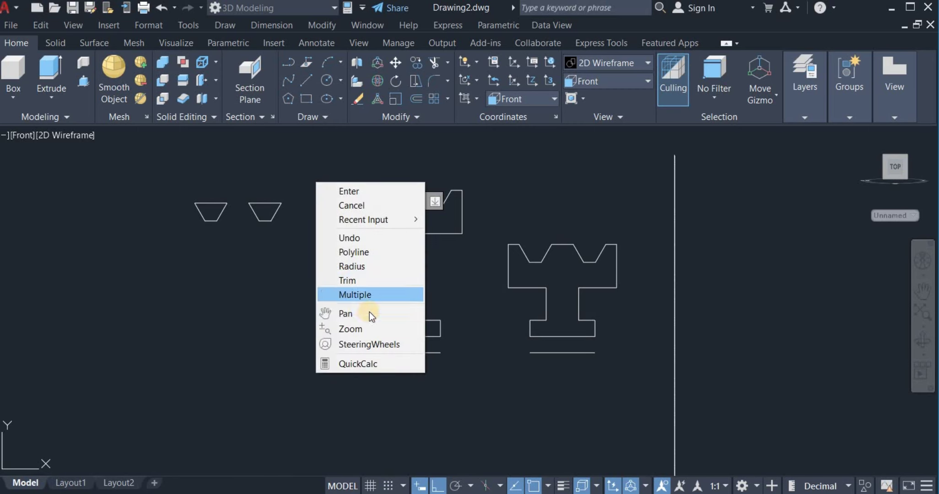
left_click(376, 253)
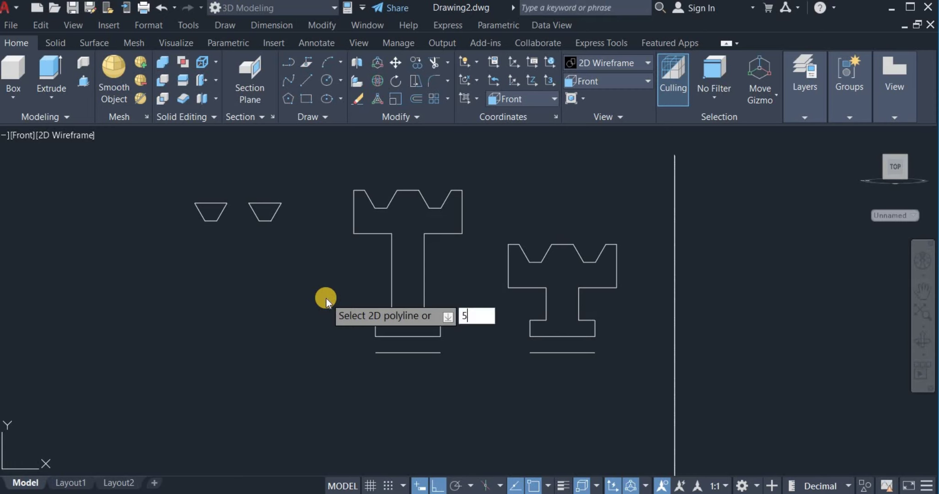
key("BackSpace")
scroll(454, 221, "up", 4)
left_click(435, 234)
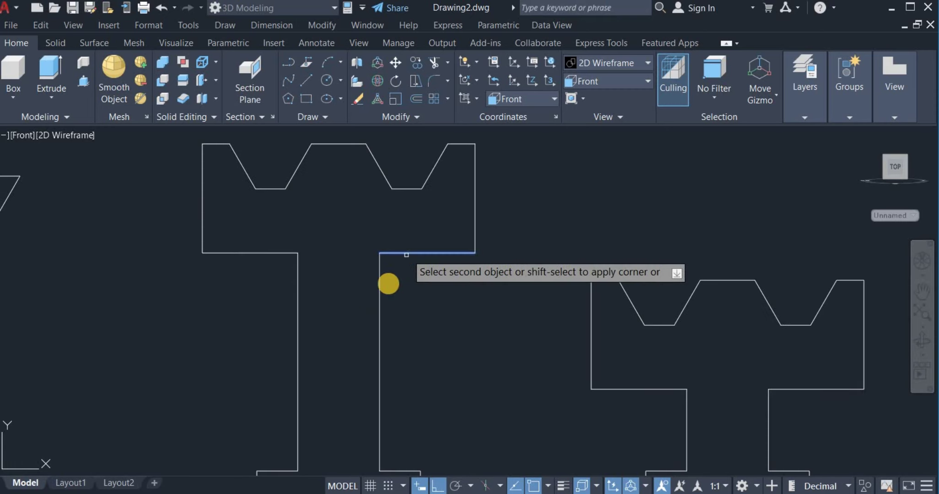
left_click(378, 292)
Using the Fillet command's Multiple option, round the large pulley's left rim-to-web corner and both lower outer rim corners.
right_click(355, 295)
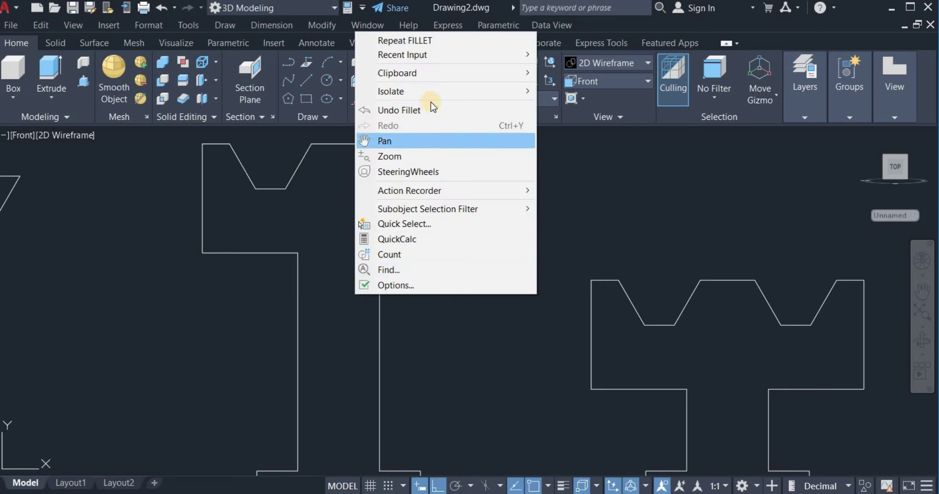
left_click(446, 43)
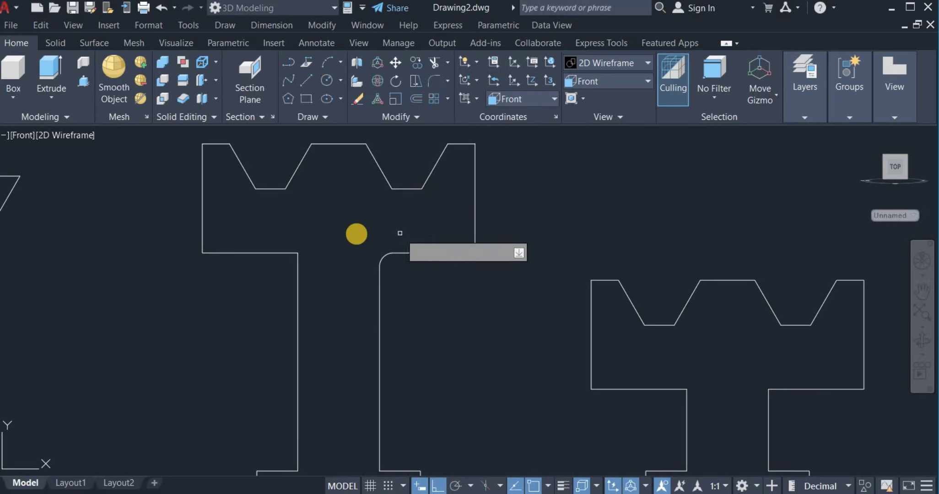
right_click(352, 235)
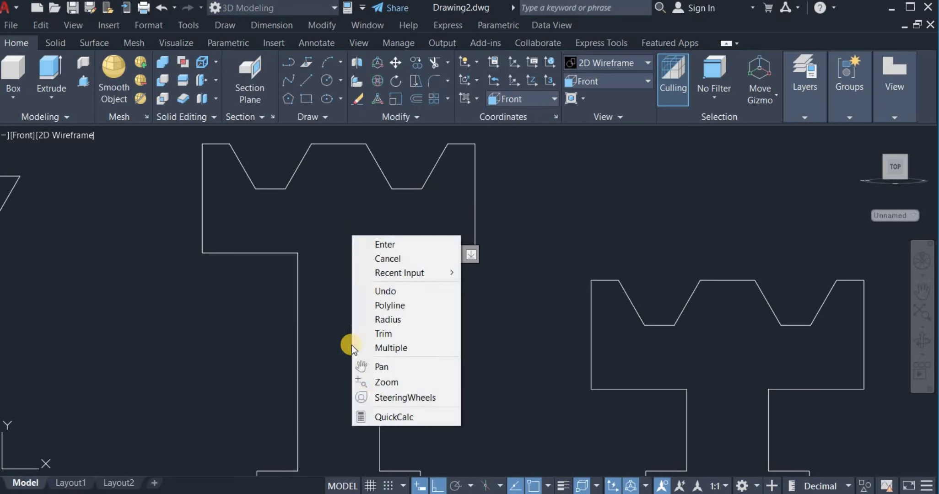
left_click(384, 347)
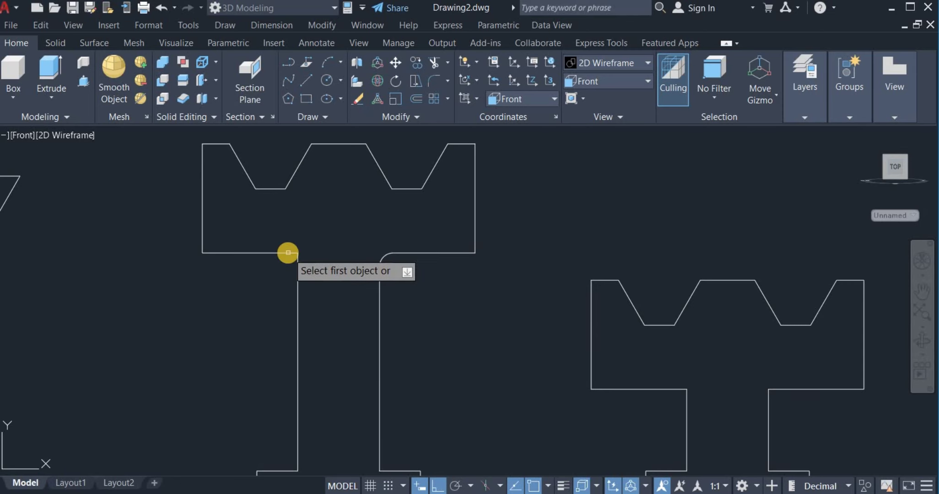
left_click(288, 253)
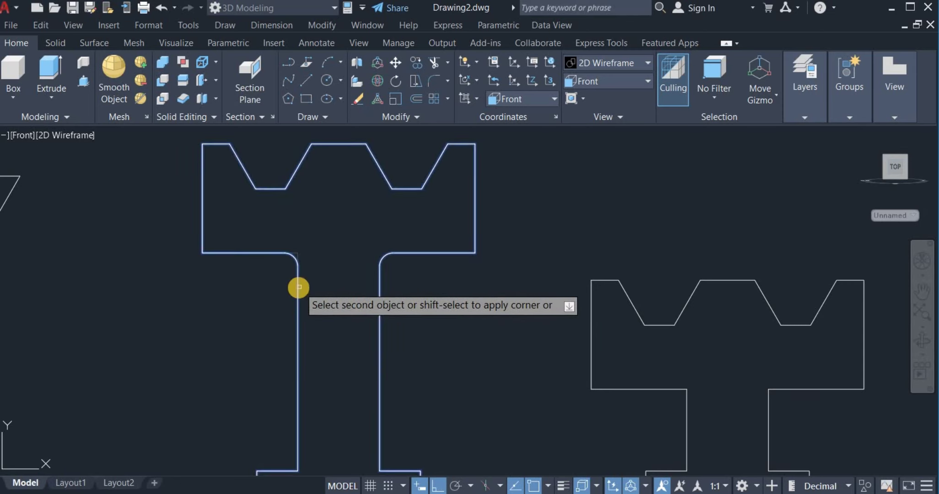
left_click(298, 287)
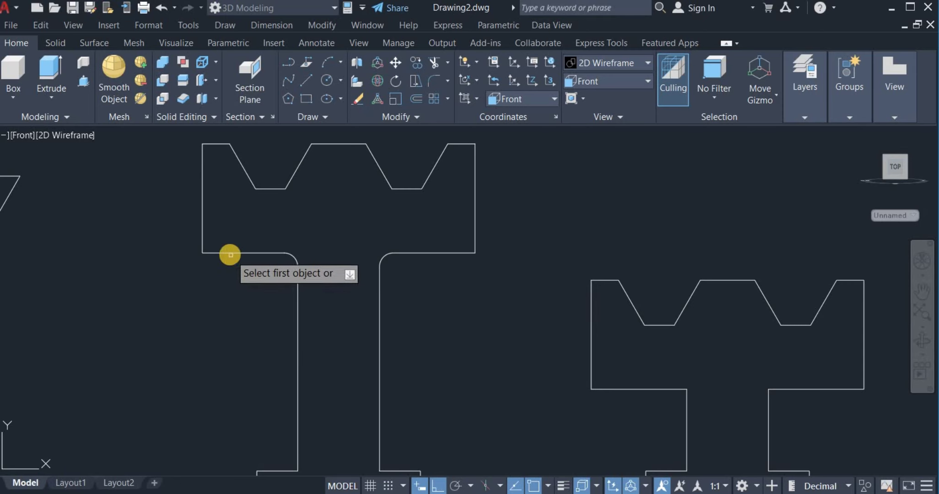
left_click(229, 254)
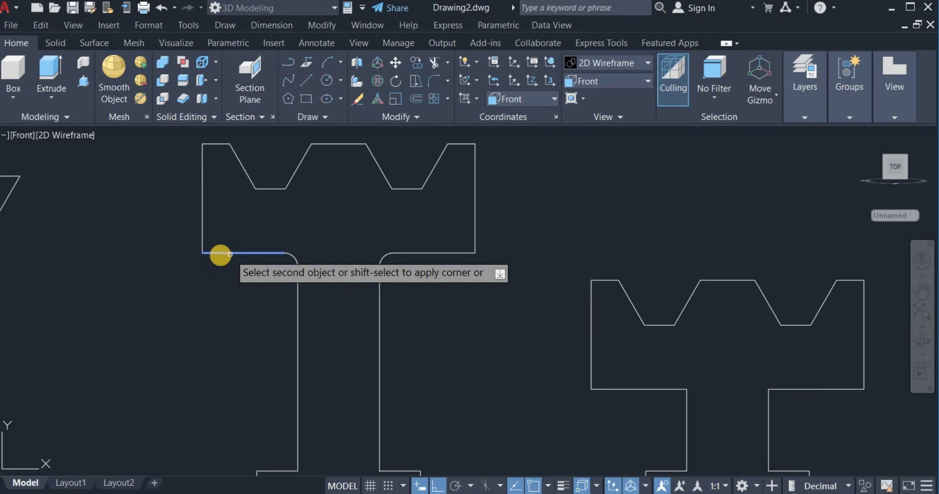
left_click(201, 231)
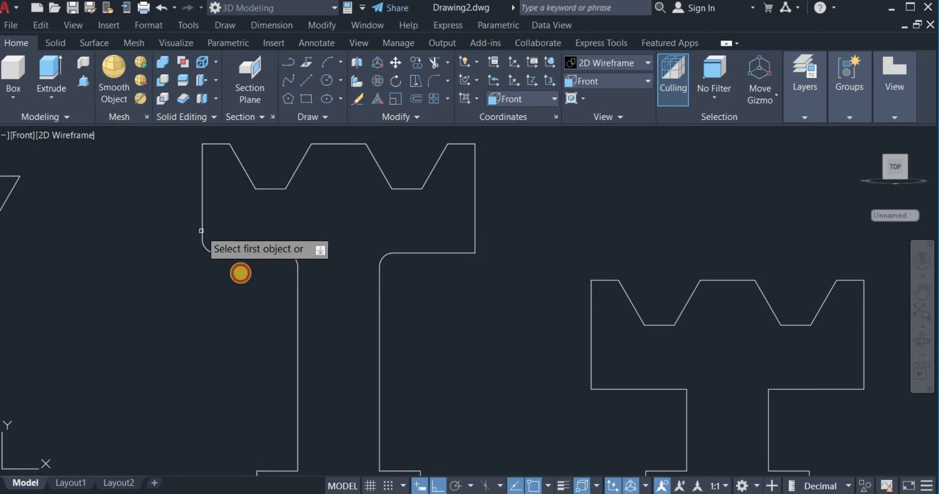
left_click(445, 252)
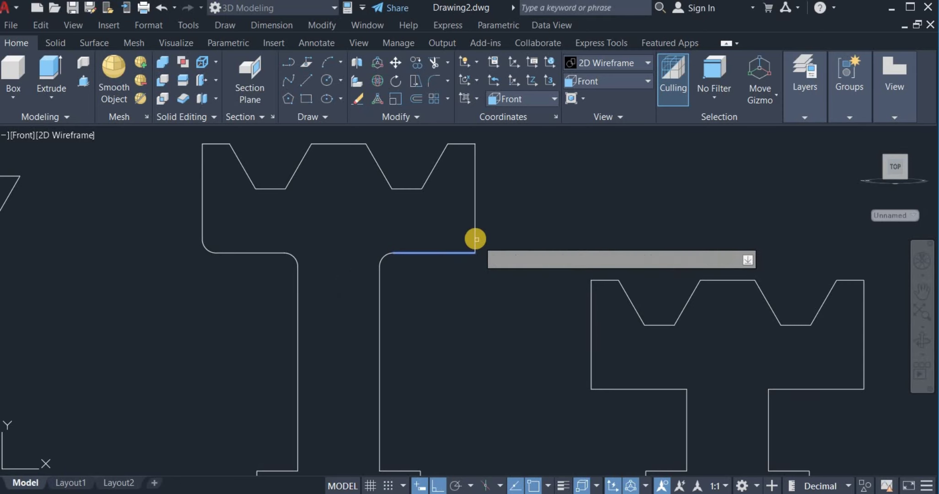
left_click(473, 238)
Fillet the left and right corners where the large pulley's web meets its hub.
scroll(470, 239, "down", 2)
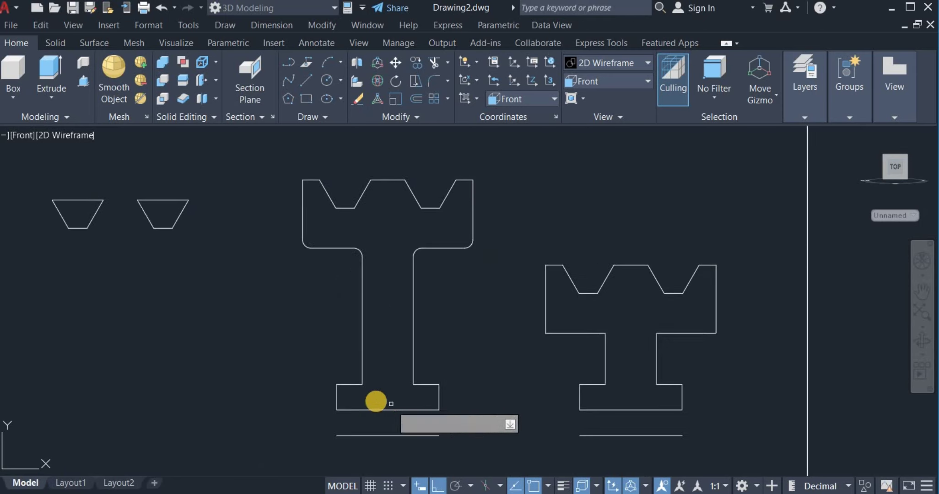
scroll(356, 376, "up", 4)
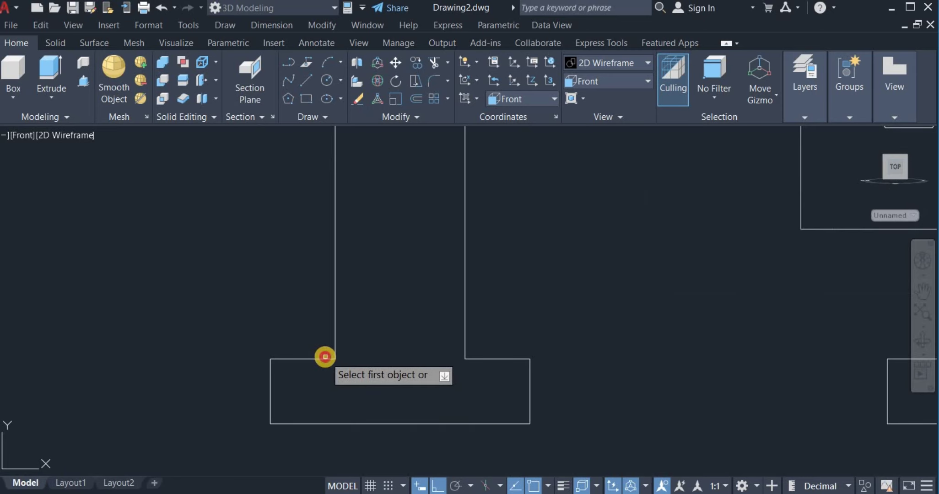
left_click(325, 358)
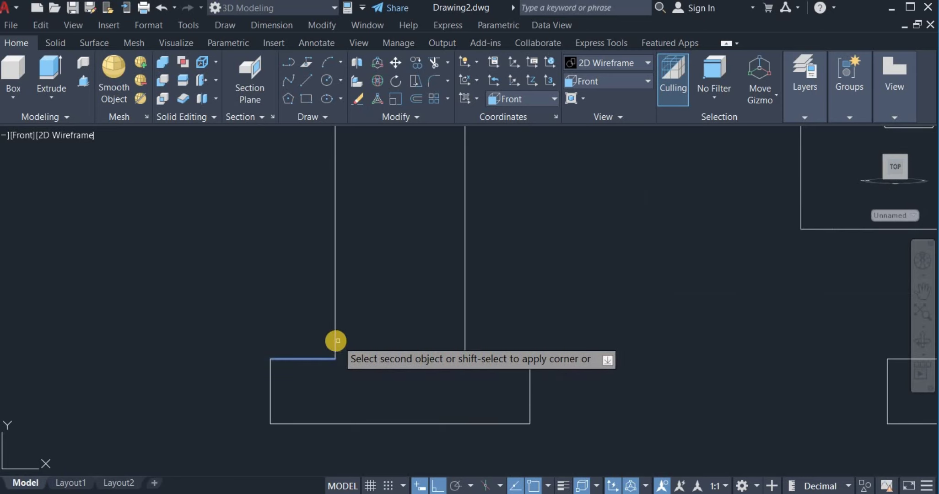
left_click(336, 341)
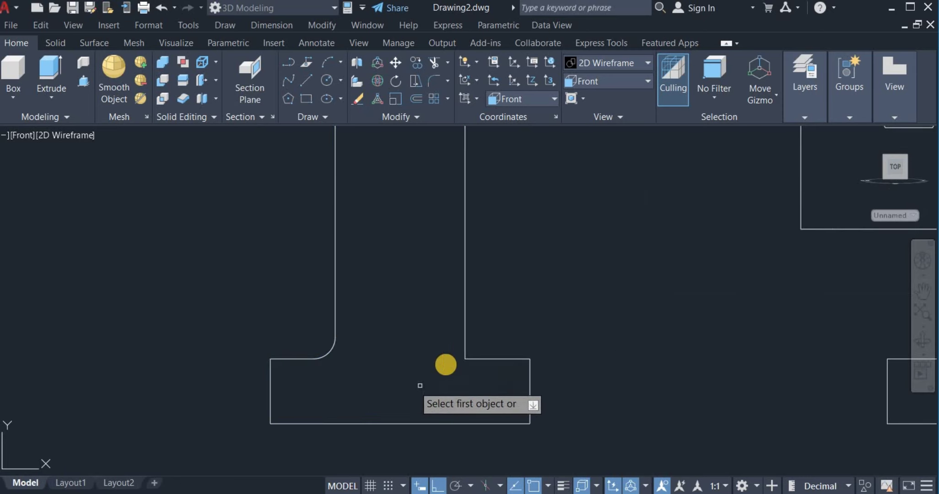
left_click(475, 359)
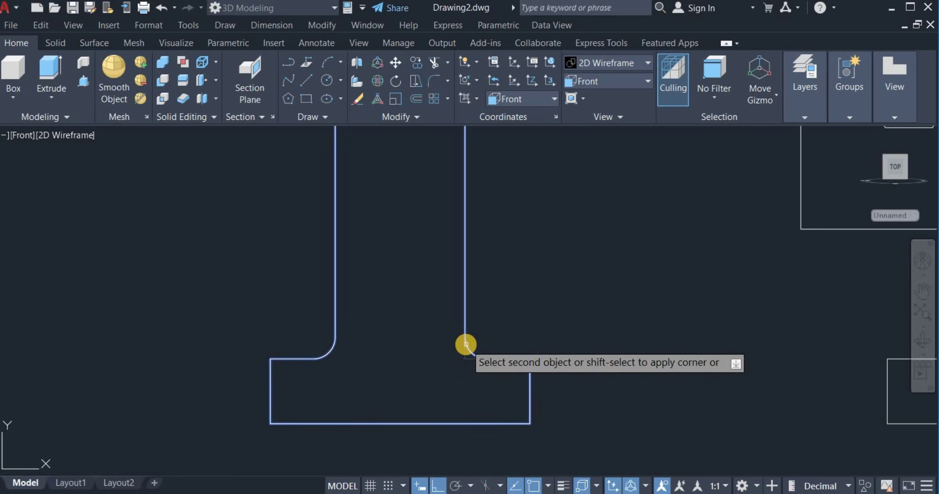
left_click(465, 346)
Fillet both lower outer corners of the small pulley's rim.
scroll(462, 348, "down", 4)
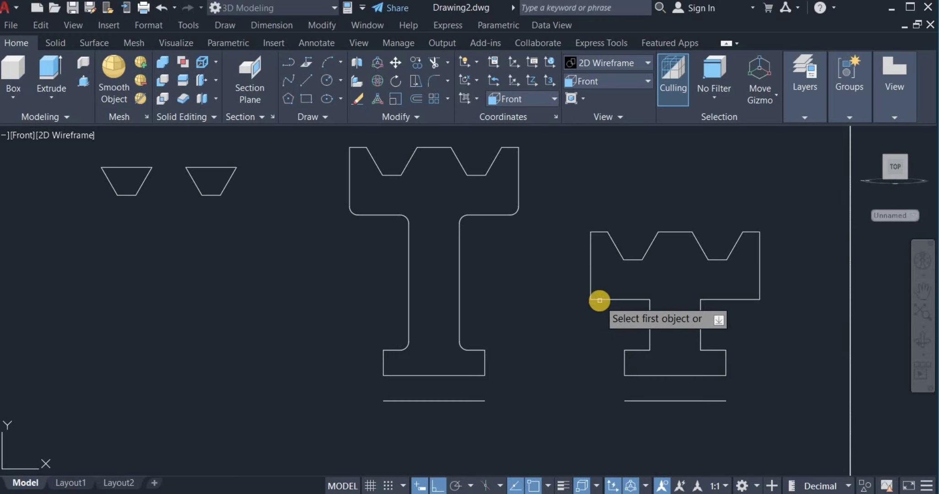
left_click(600, 301)
left_click(593, 290)
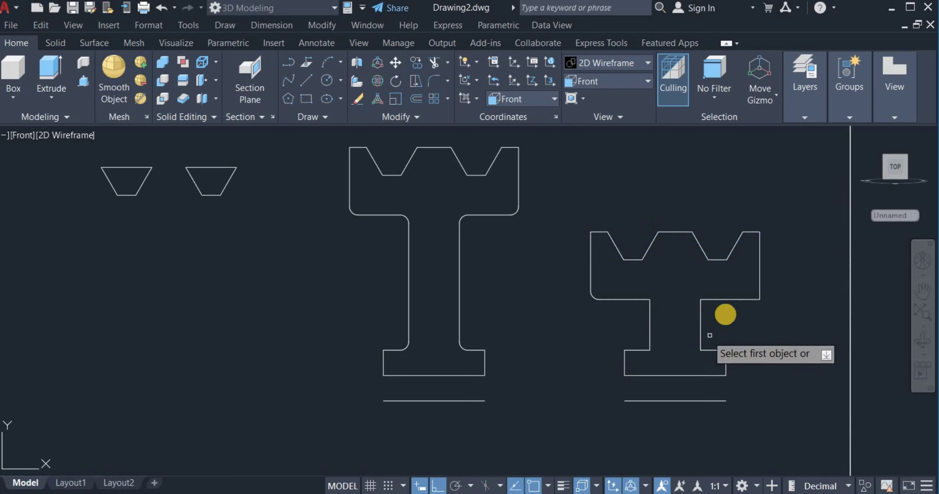
left_click(741, 300)
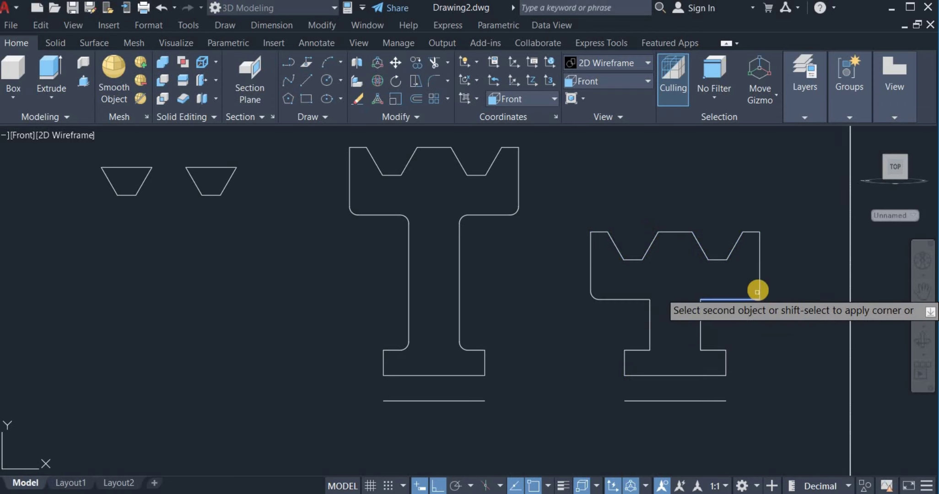
left_click(759, 291)
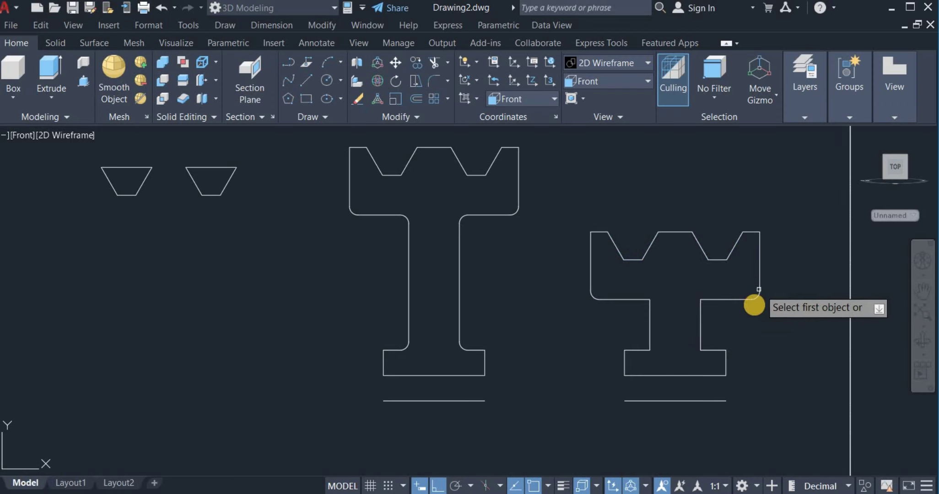
Fillet the right and left corners where the small pulley's web meets the underside of its rim.
left_click(705, 301)
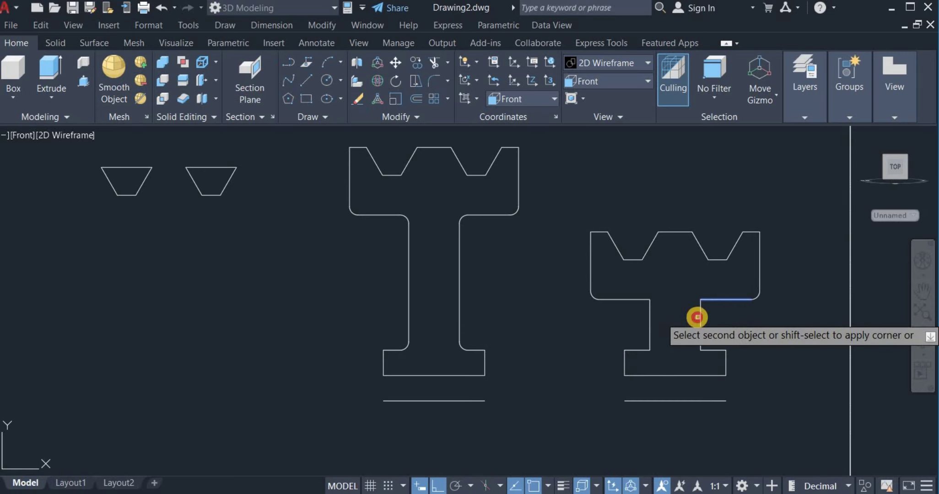
left_click(700, 313)
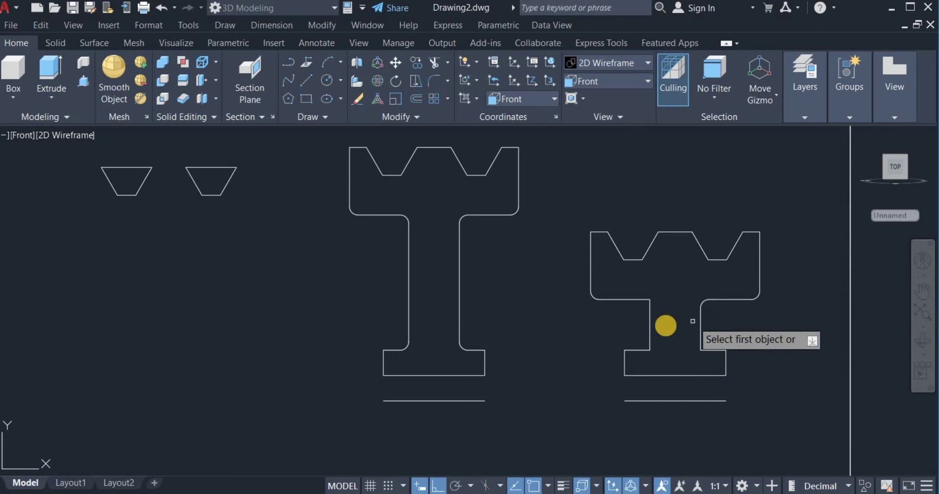
left_click(650, 319)
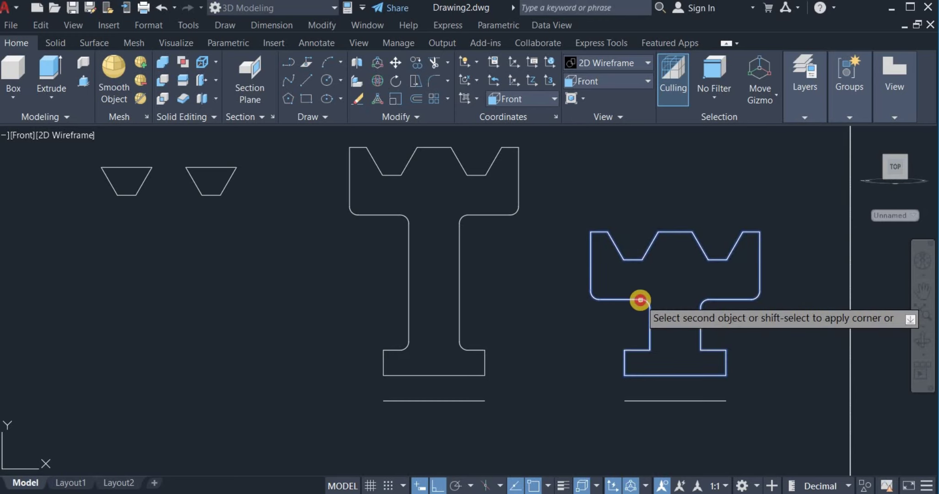
left_click(640, 300)
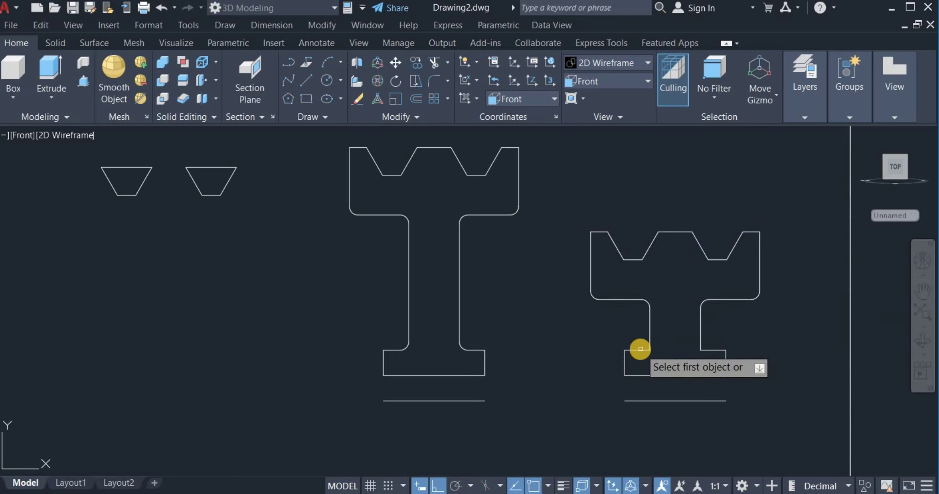
Fillet the left and right corners where the small pulley's web meets its hub, and finish the Fillet command.
left_click(642, 350)
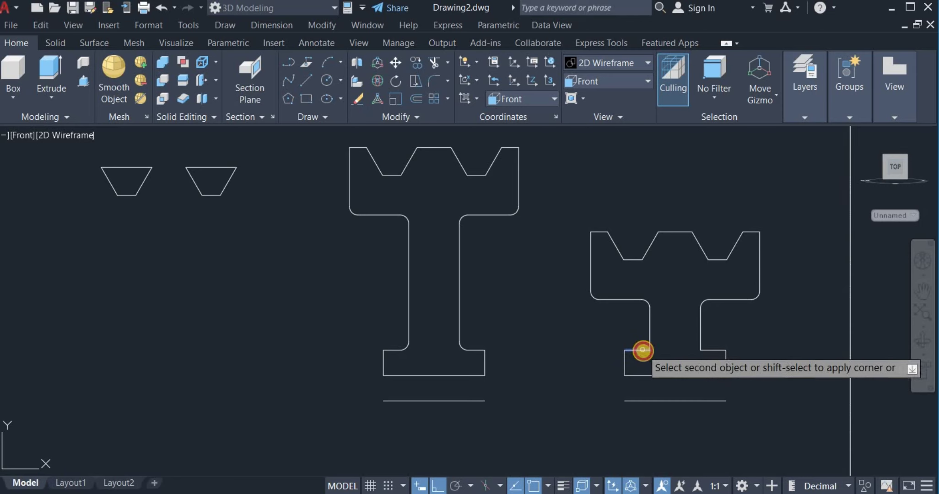
left_click(649, 343)
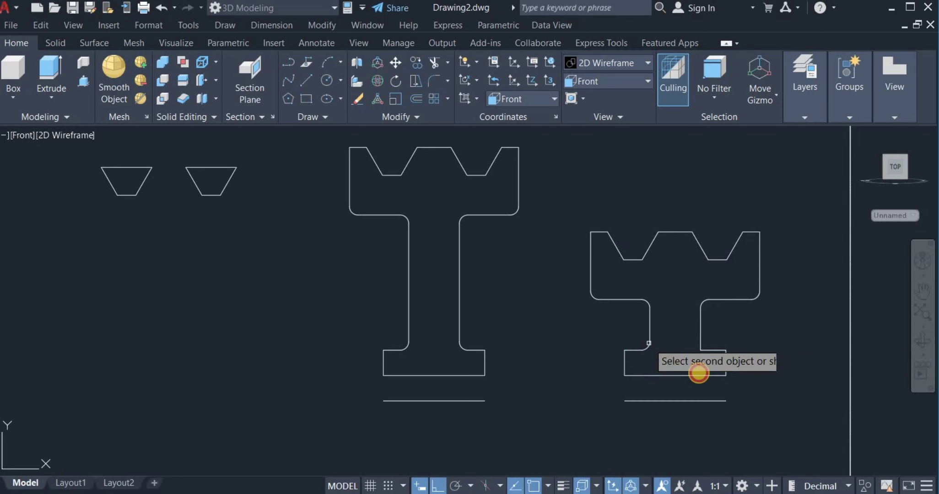
left_click(707, 351)
left_click(698, 343)
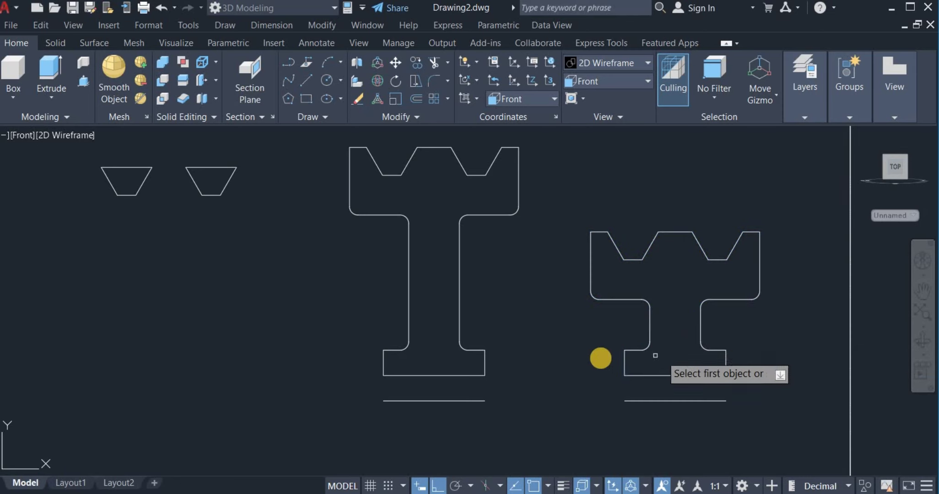
scroll(601, 358, "down", 1)
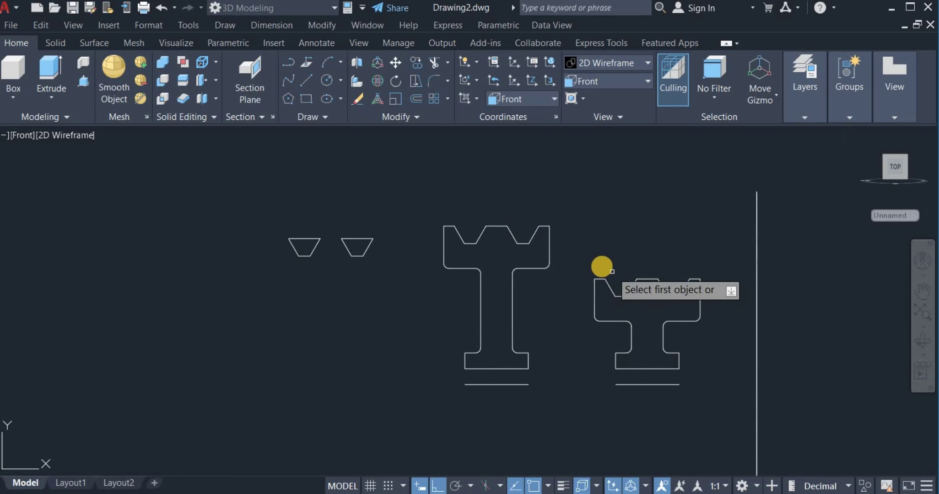
right_click(604, 236)
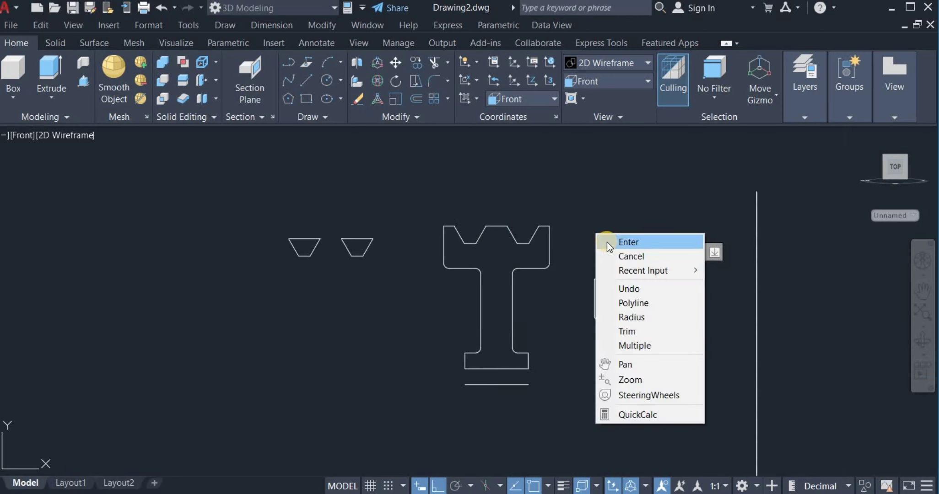
left_click(607, 243)
scroll(363, 332, "down", 1)
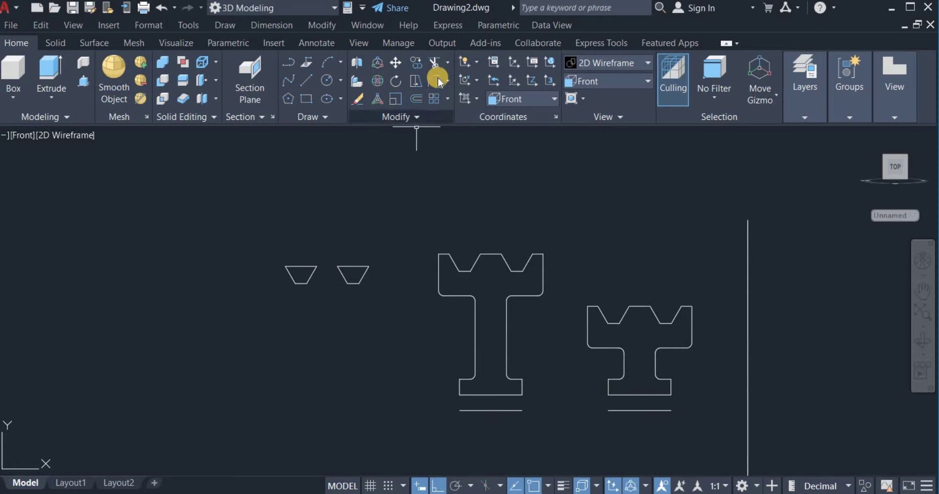
Copy both trapezoidal belt sections from their upper-left corner into the large pulley's grooves and onto the small pulley's grooved rim.
left_click(416, 81)
left_click(246, 246)
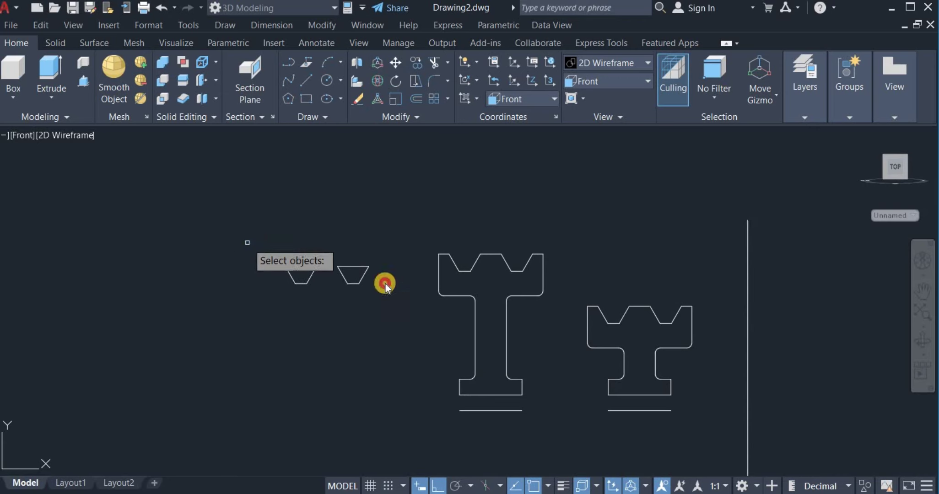
left_click(379, 322)
right_click(374, 325)
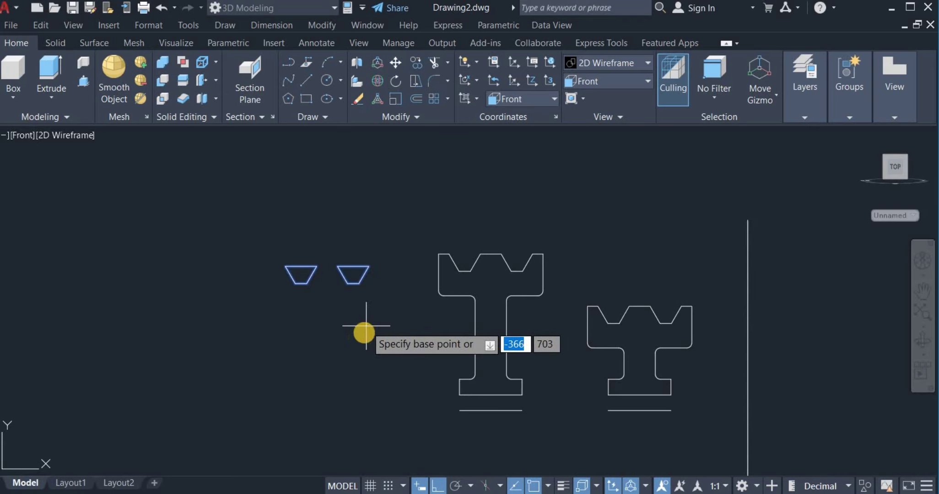
left_click(286, 267)
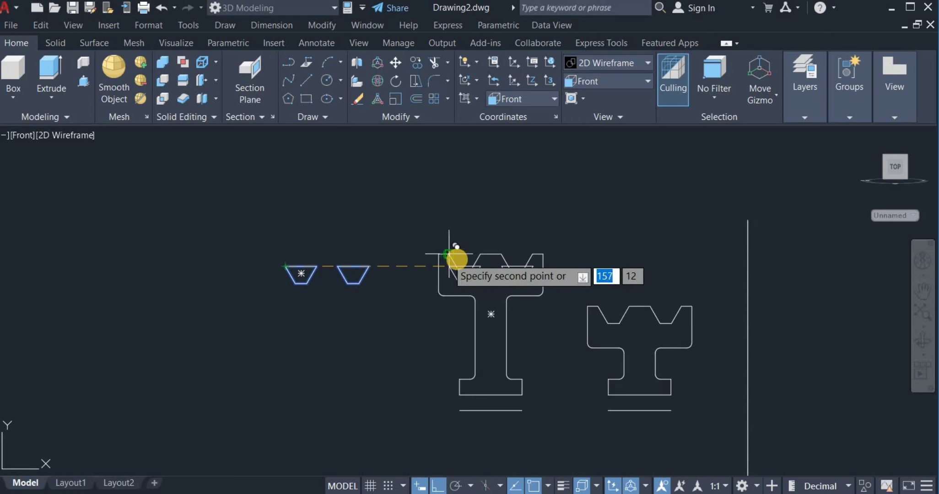
scroll(451, 257, "up", 3)
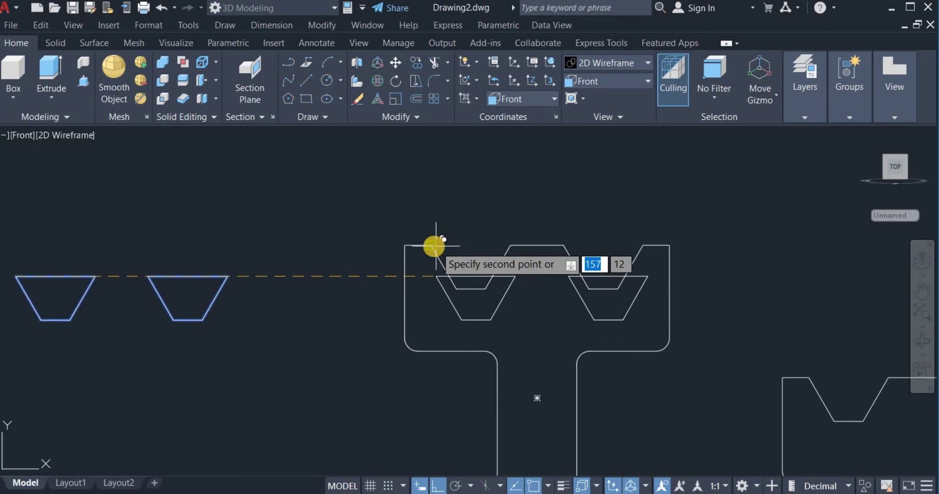
scroll(330, 283, "down", 2)
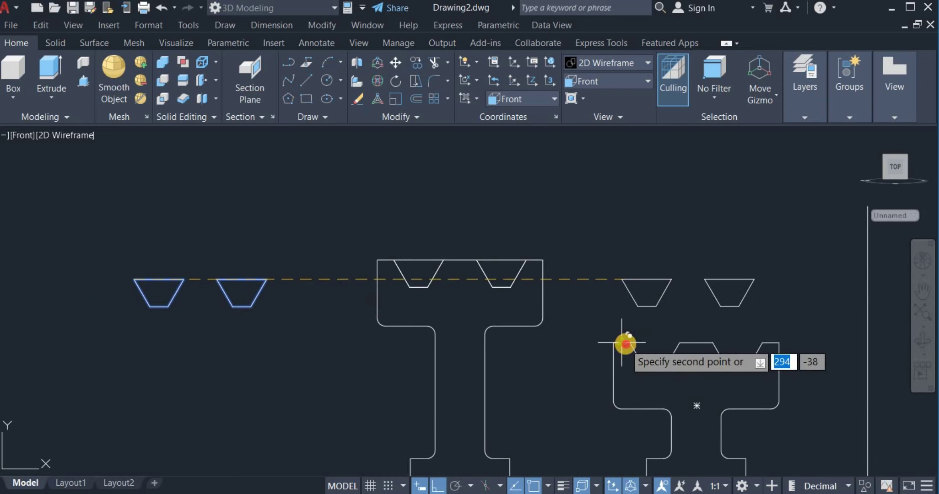
right_click(573, 226)
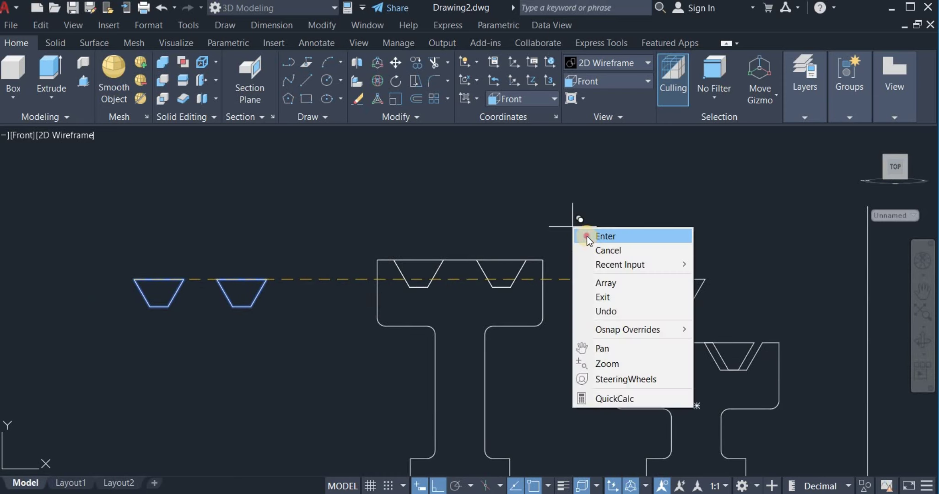
left_click(587, 237)
Erase the two original trapezoidal belt sections beside the large pulley profile.
left_click(122, 250)
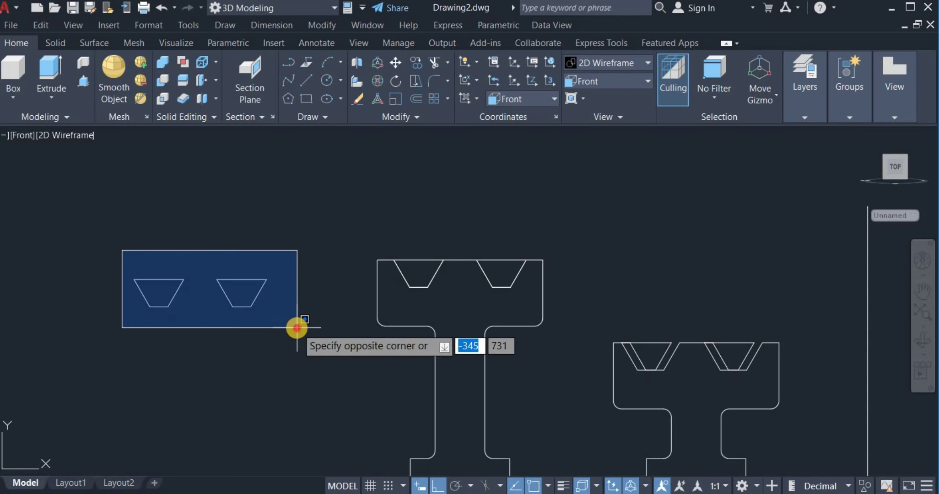
left_click(298, 329)
right_click(302, 314)
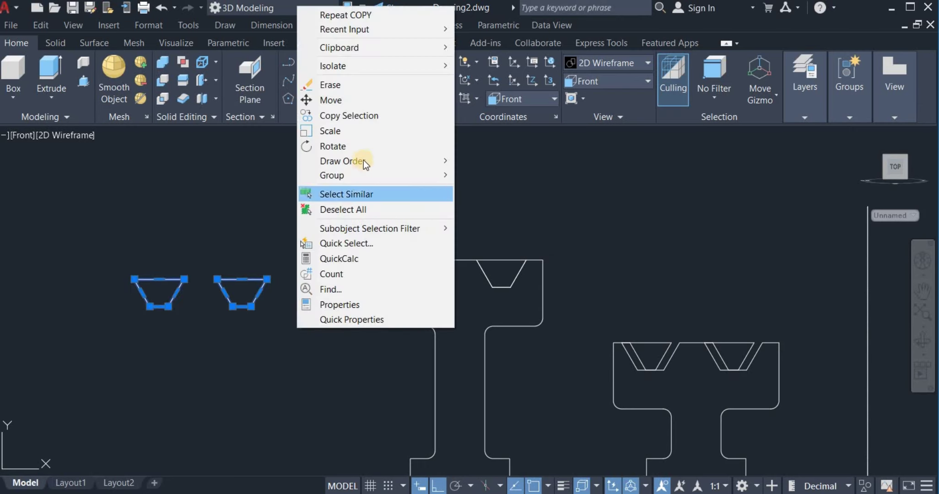
left_click(373, 87)
scroll(274, 243, "down", 4)
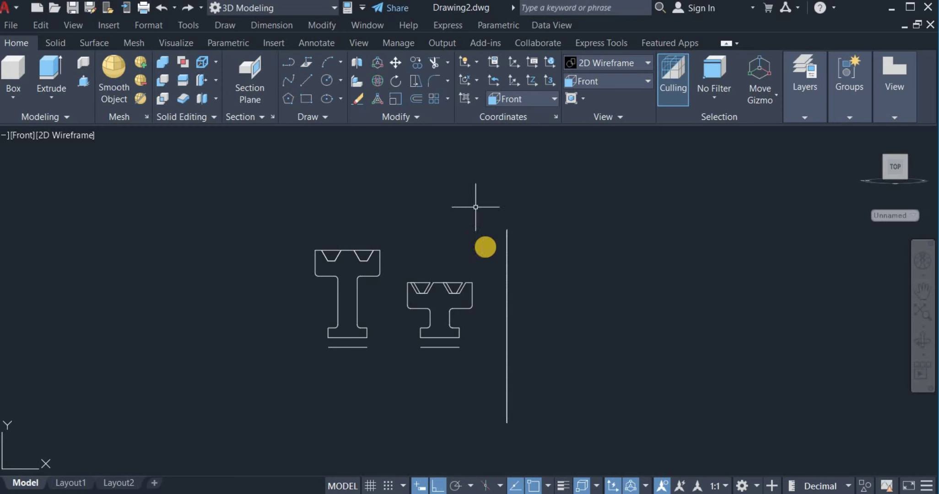
scroll(487, 247, "up", 1)
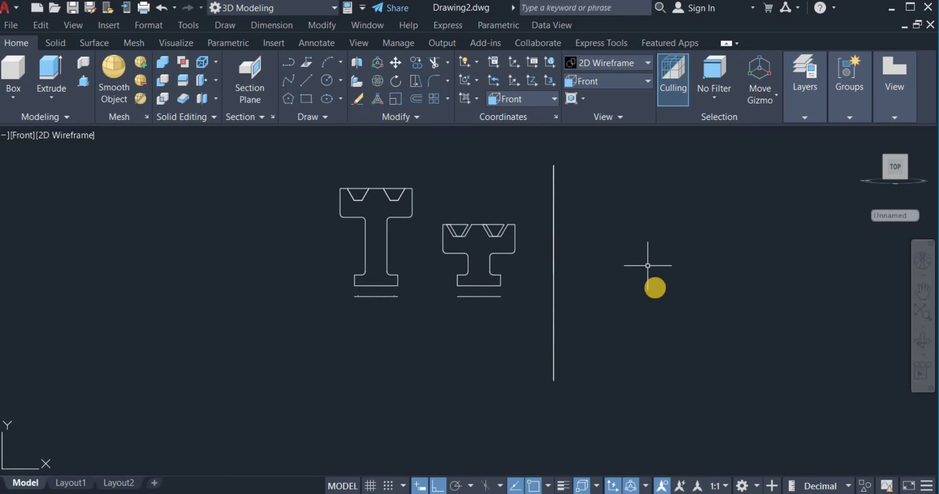
Switch to the NE Isometric view and erase the two long parallel lines between the pulley profiles and the belt path.
left_click(603, 83)
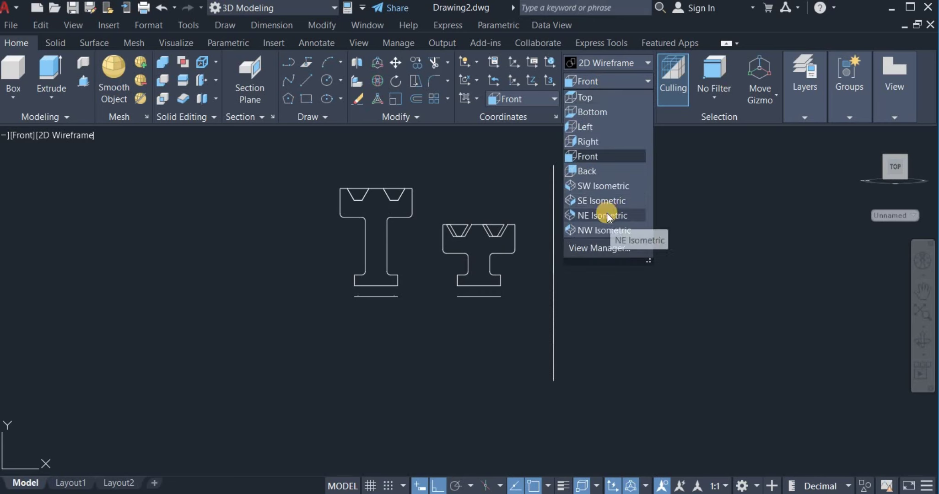
left_click(606, 217)
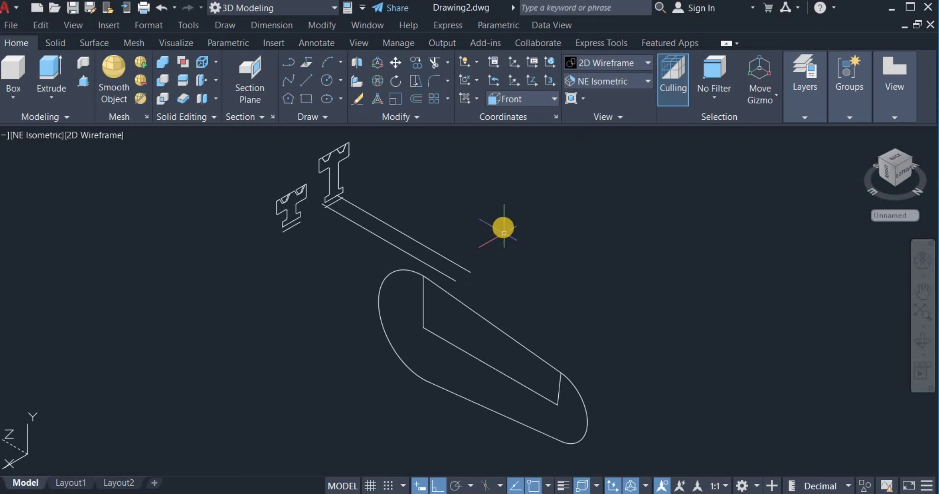
scroll(503, 227, "down", 2)
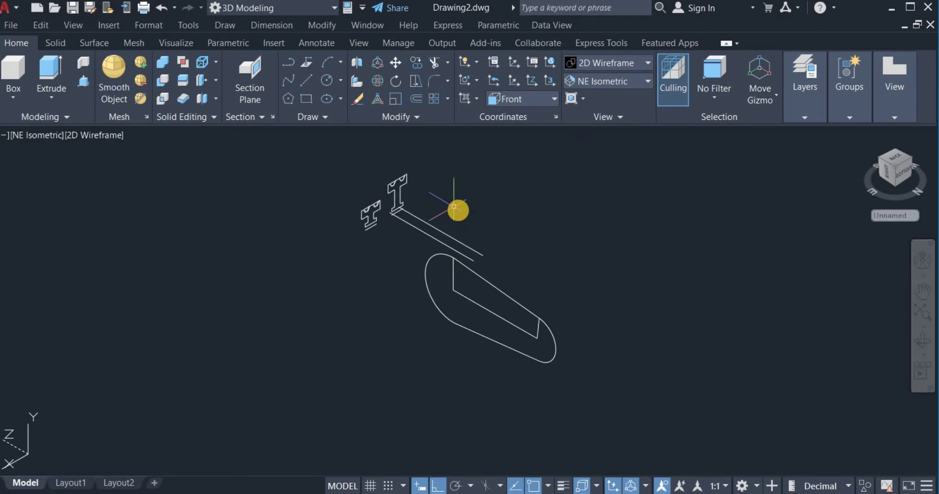
left_click(467, 224)
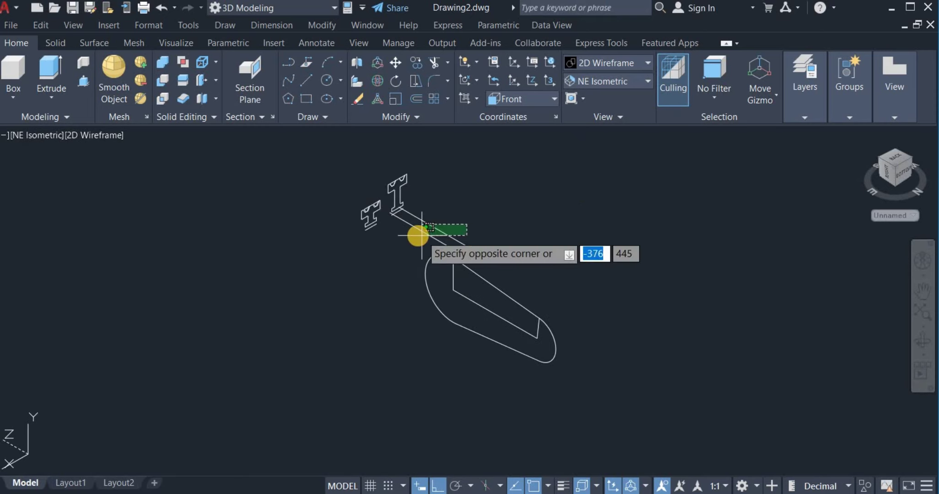
left_click(419, 235)
right_click(482, 205)
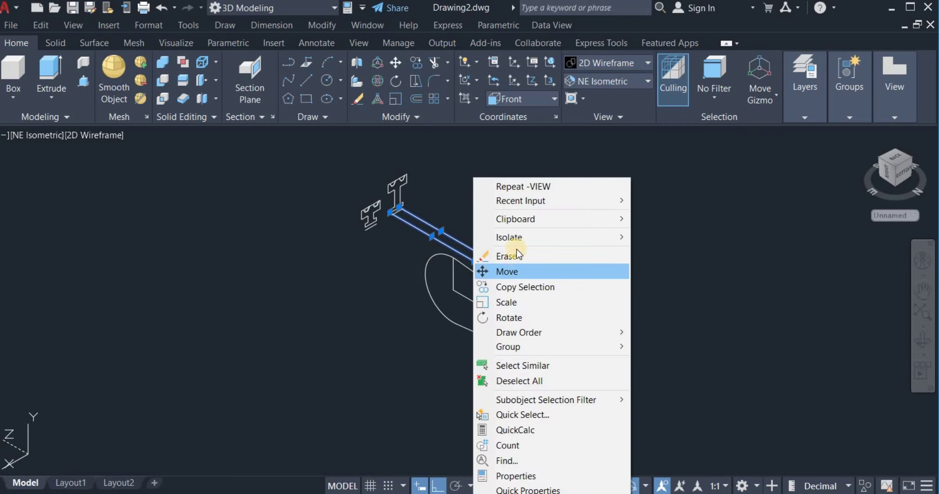
left_click(506, 254)
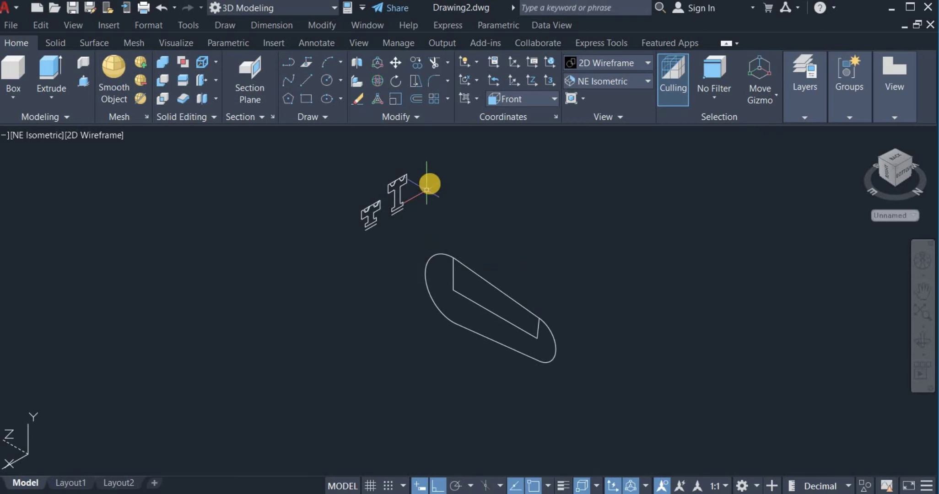
Move the large pulley profile, belt sections and axis line from the axis line's midpoint to the belt path's upper inner center point.
scroll(429, 185, "up", 2)
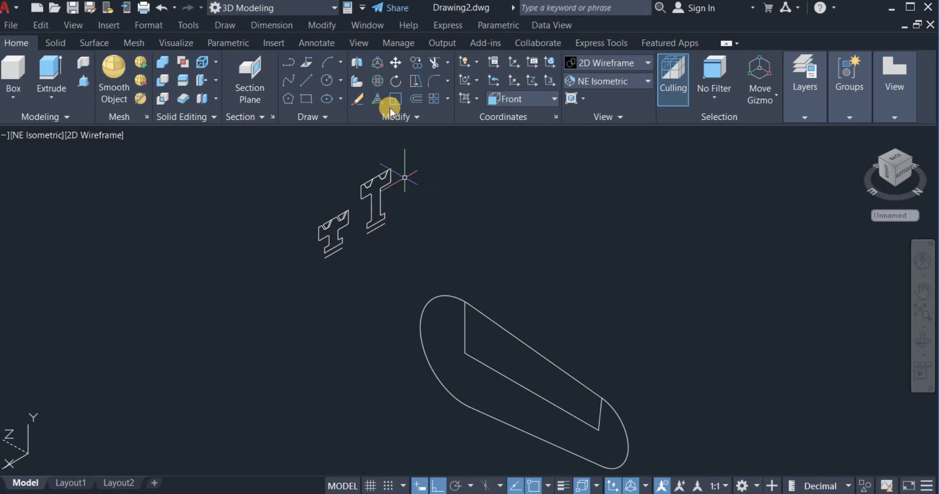
left_click(394, 63)
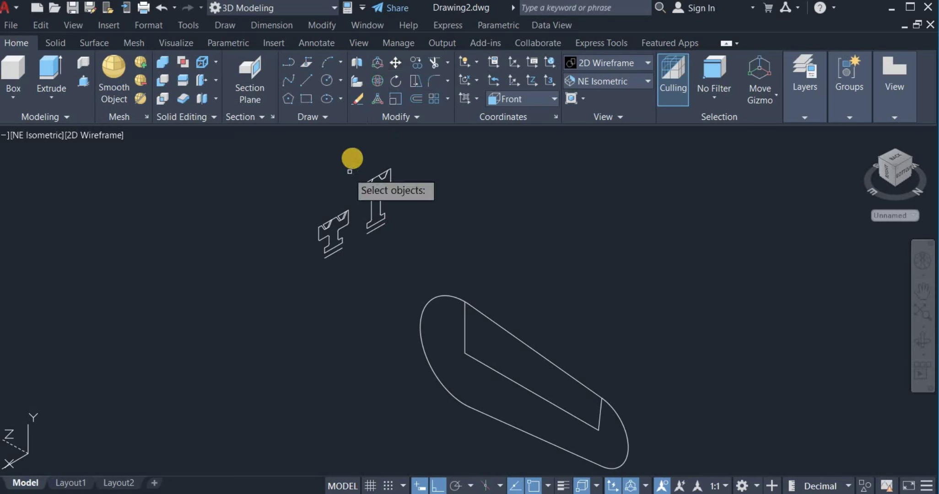
left_click(354, 146)
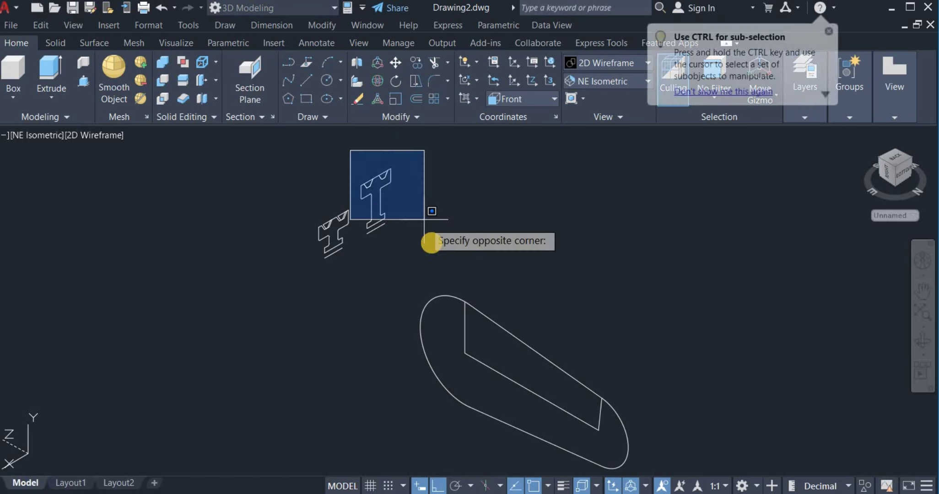
left_click(435, 242)
key("Return")
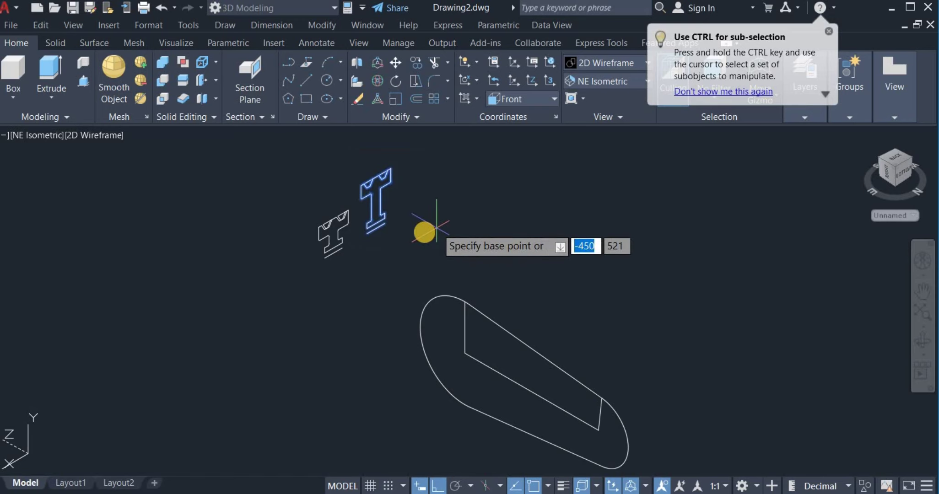
scroll(394, 236, "up", 5)
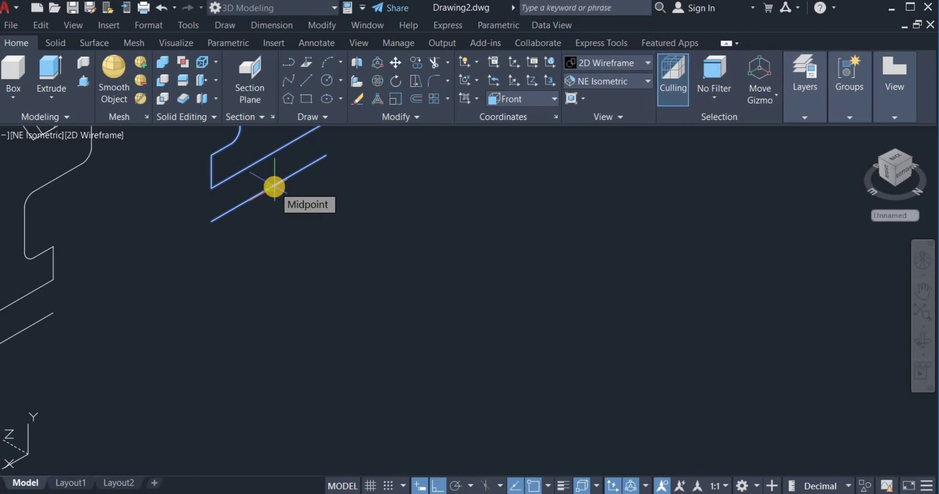
left_click(325, 207)
scroll(348, 204, "down", 5)
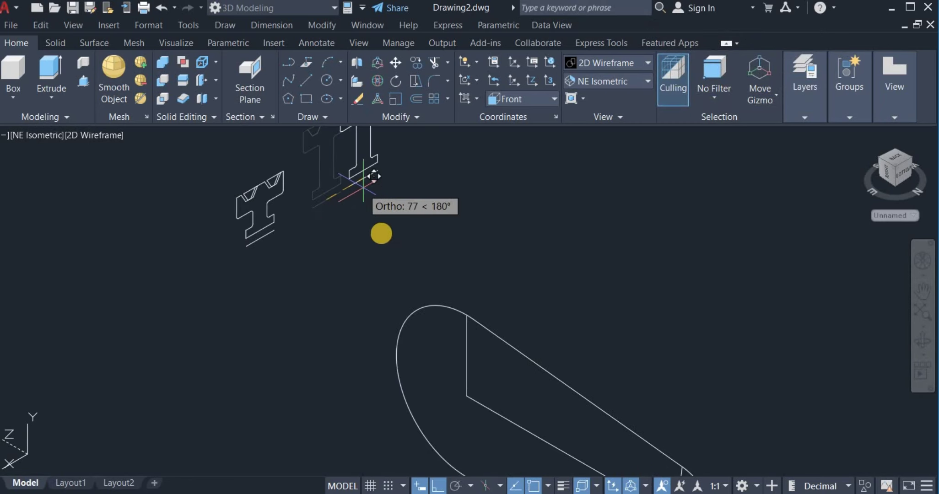
scroll(458, 412, "up", 3)
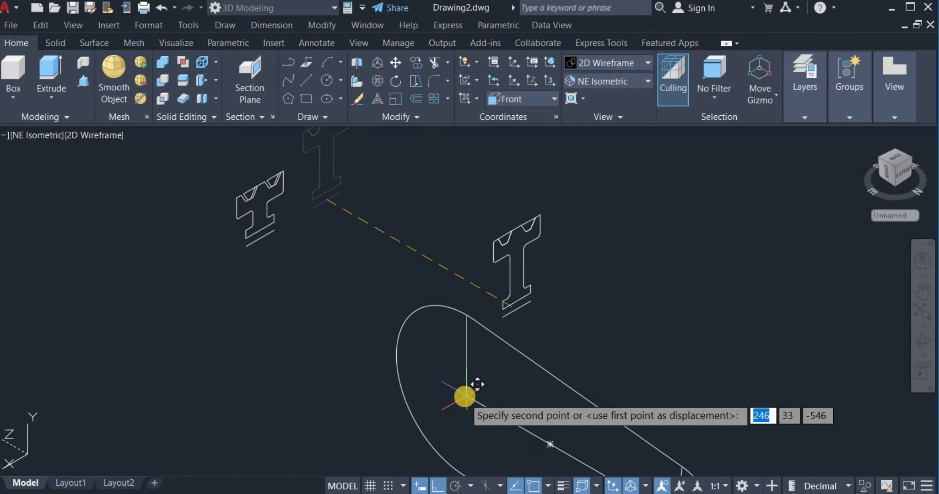
left_click(465, 395)
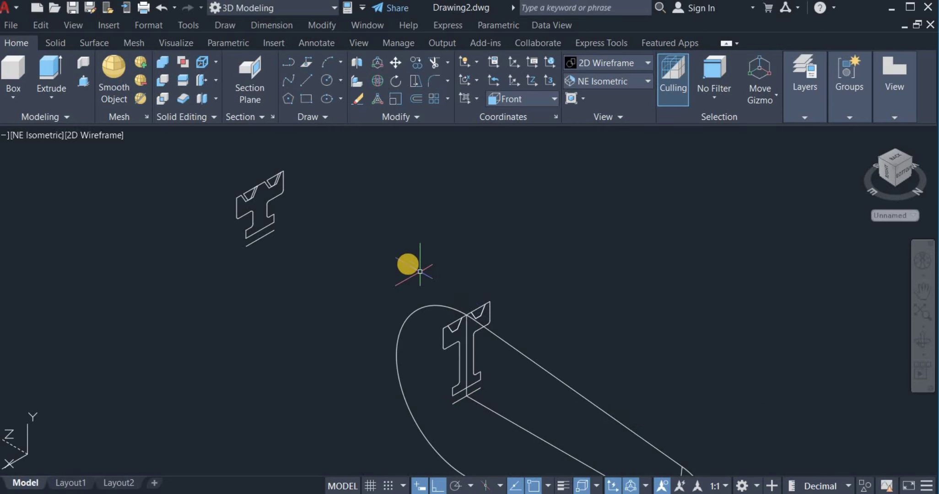
scroll(412, 265, "down", 3)
scroll(420, 227, "down", 2)
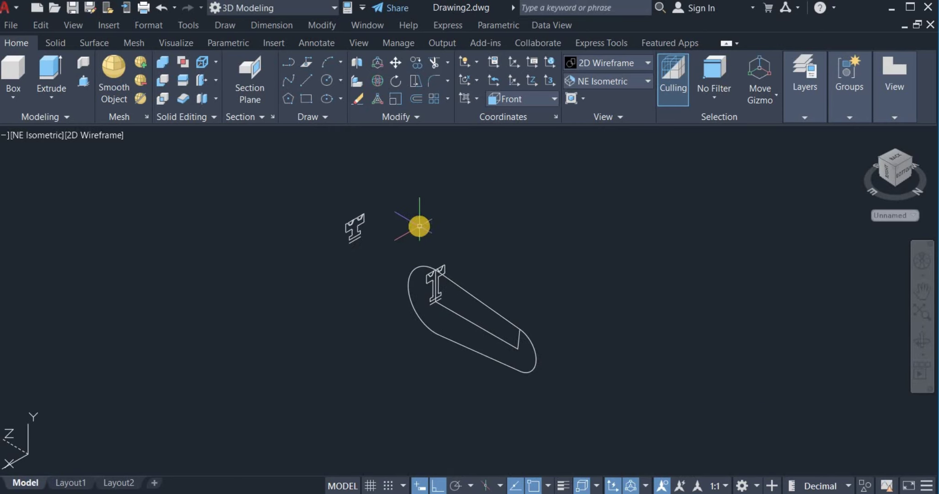
Move the small pulley profile, its belt sections and axis line from the axis line's midpoint to the belt path's lower inner center point.
left_click(397, 62)
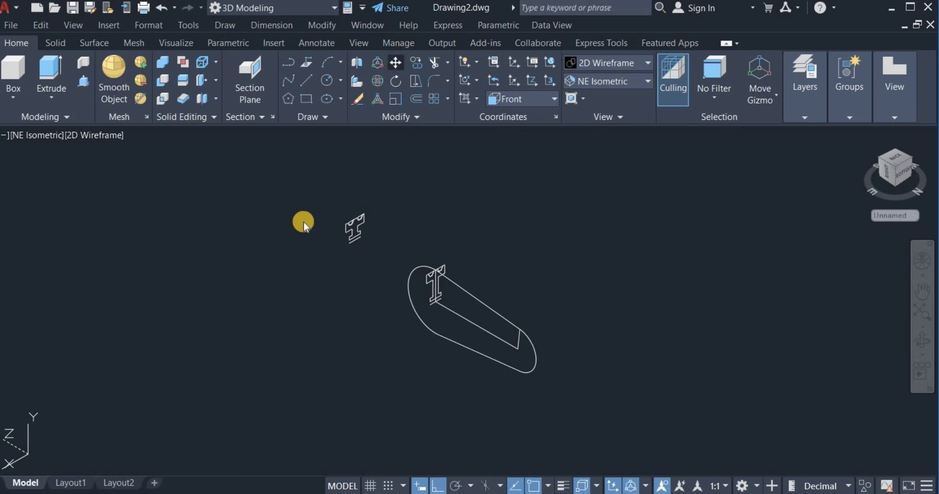
left_click(327, 187)
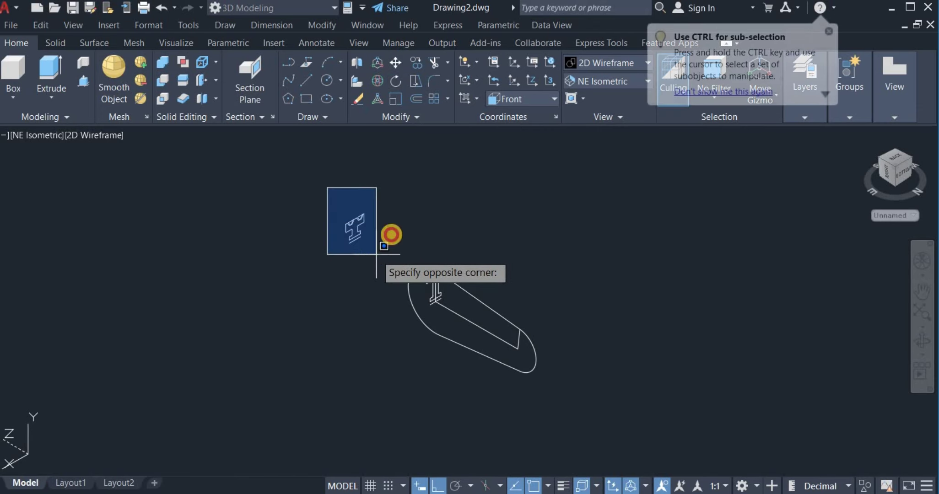
left_click(378, 254)
key("Return")
scroll(369, 231, "up", 5)
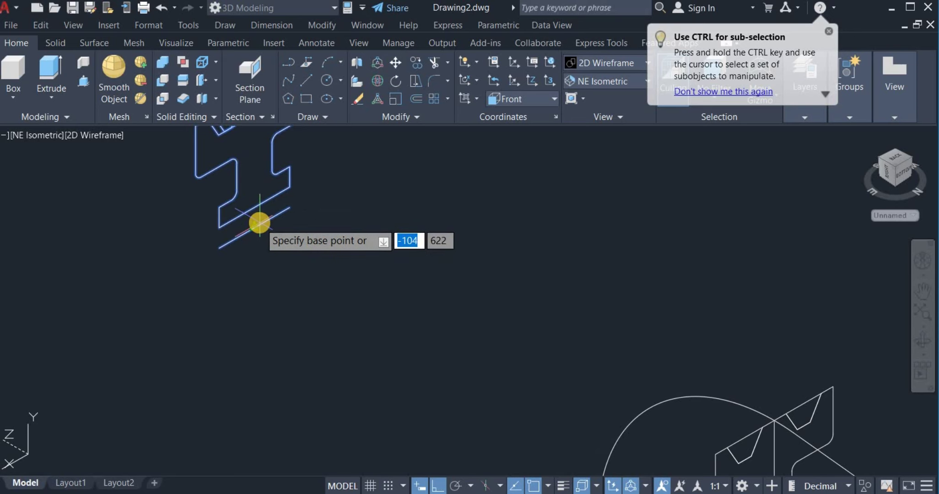
left_click(260, 223)
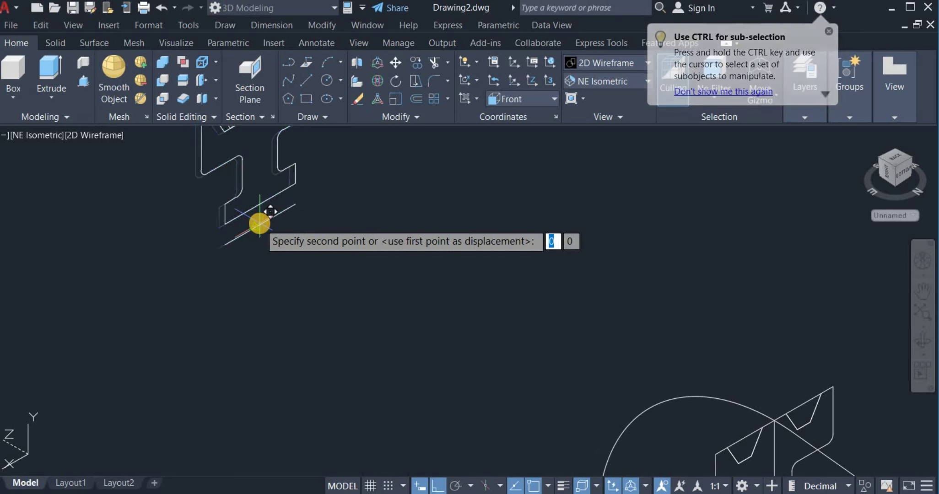
scroll(260, 223, "down", 5)
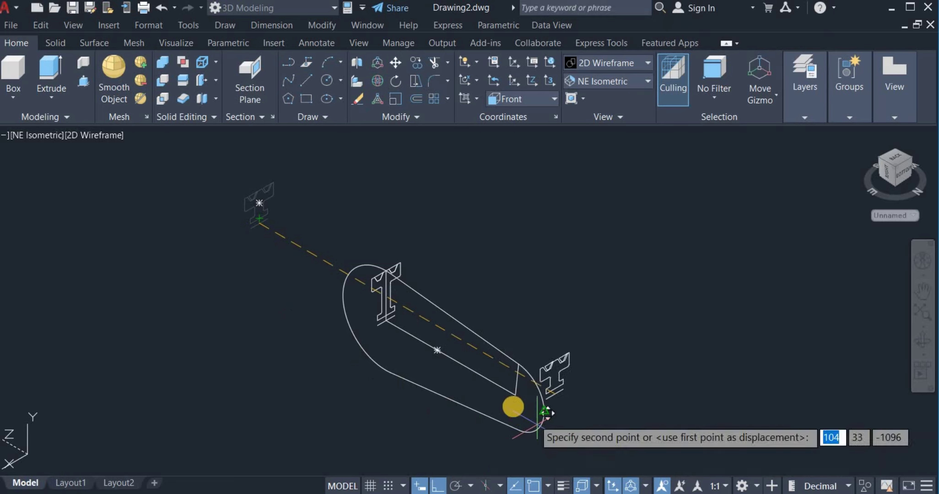
scroll(520, 393, "up", 4)
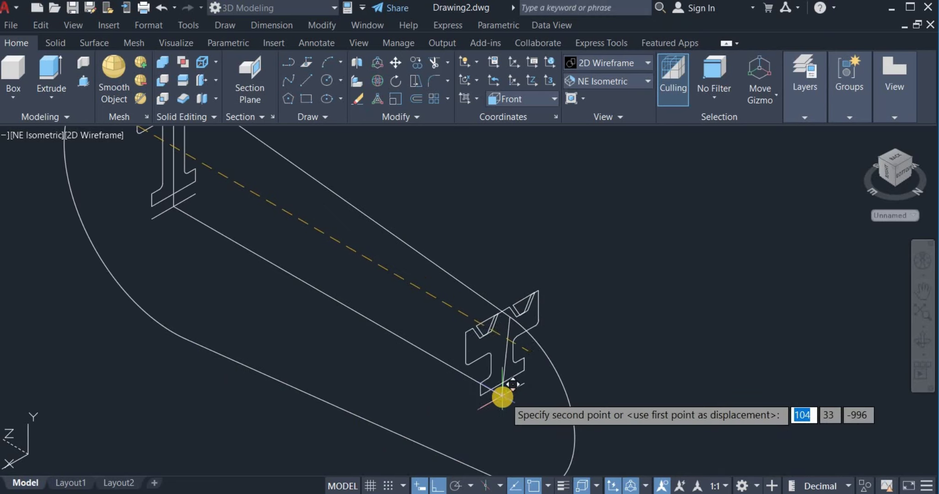
key("BackSpace")
left_click(502, 397)
scroll(566, 372, "down", 5)
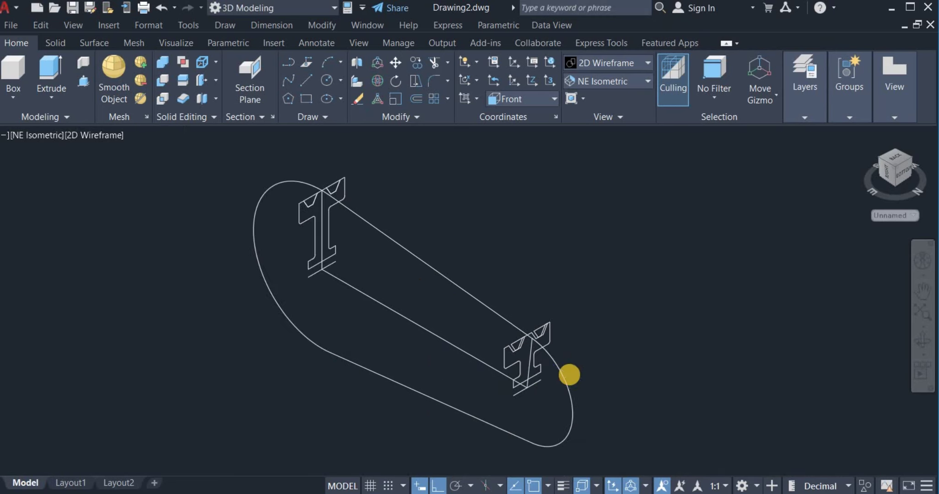
Move the belt path from the upper end of the large pulley's vertical center line to the top-edge midpoint of its left trapezoidal belt section.
scroll(444, 282, "up", 4)
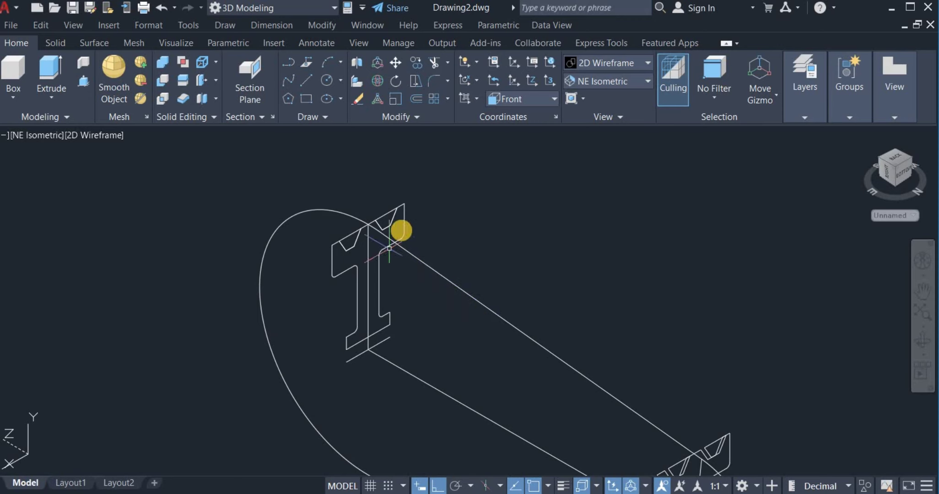
left_click(396, 65)
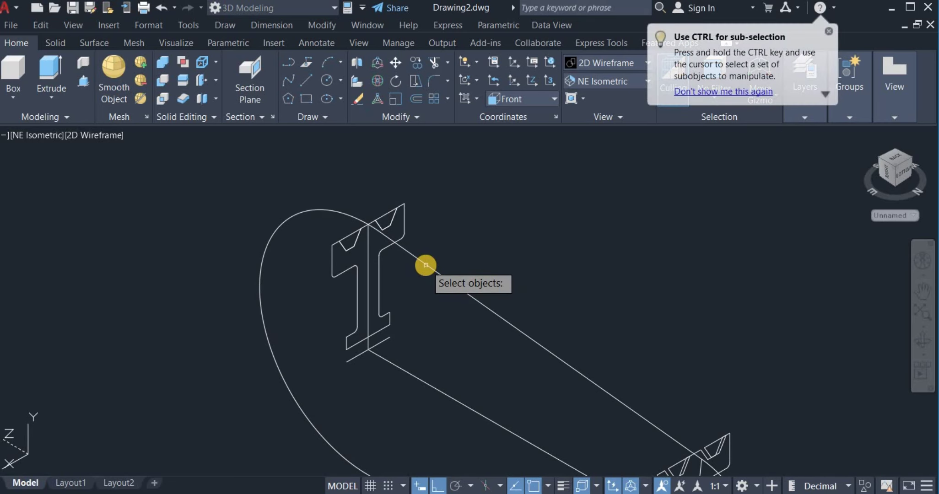
key("Return")
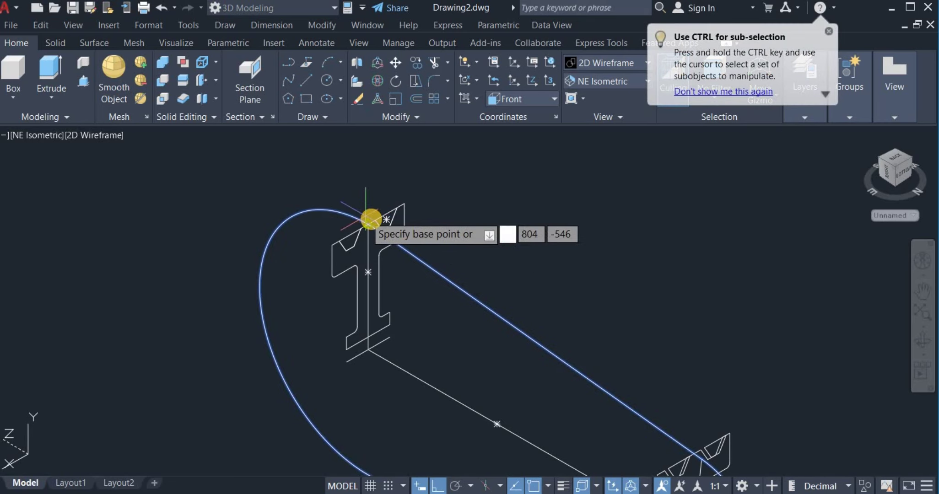
scroll(379, 211, "up", 2)
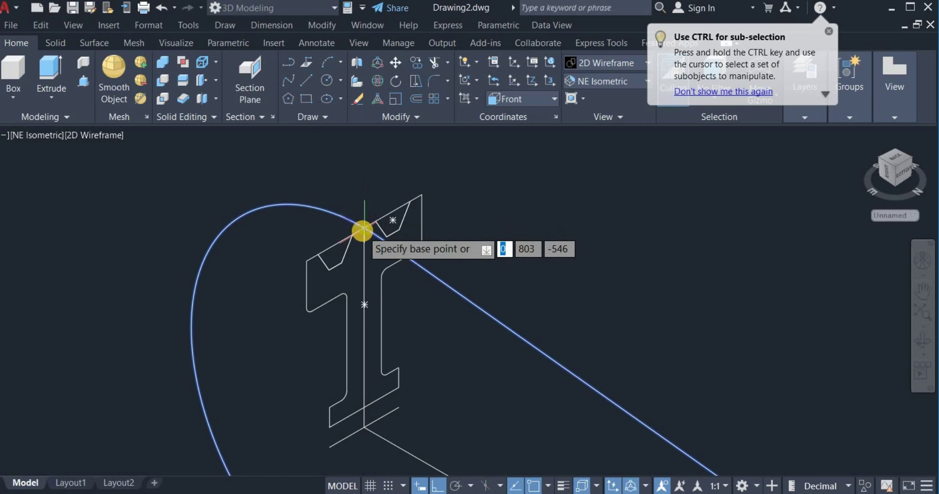
type("m")
key("Return")
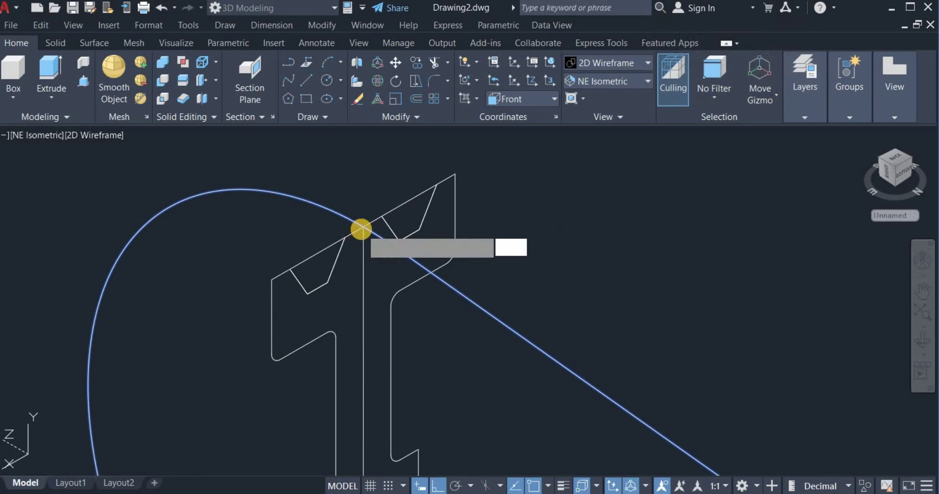
left_click(361, 229)
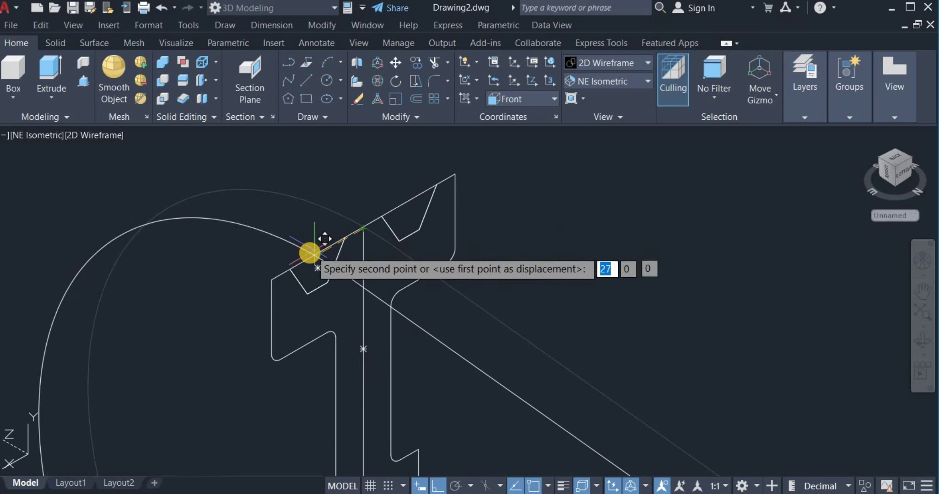
left_click(312, 252)
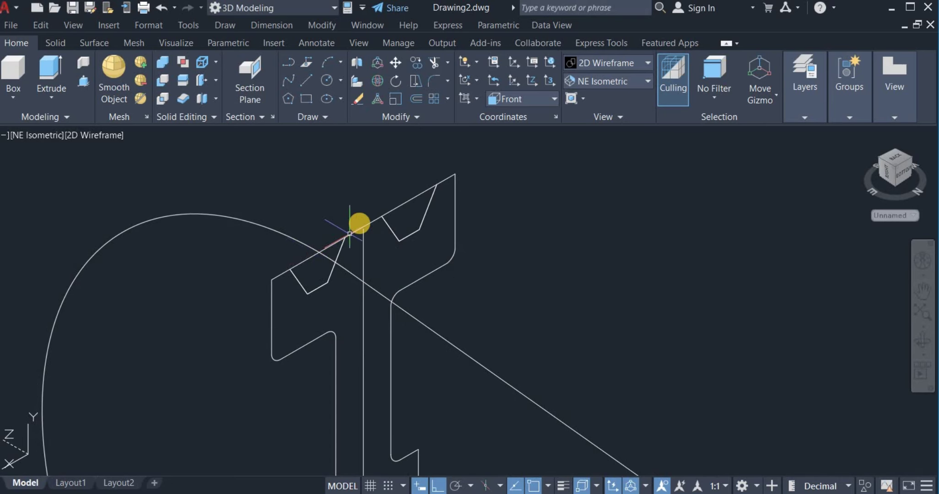
Copy the belt path from the left belt section's top-edge midpoint to the top-edge midpoint of the large pulley's right belt section.
left_click(411, 61)
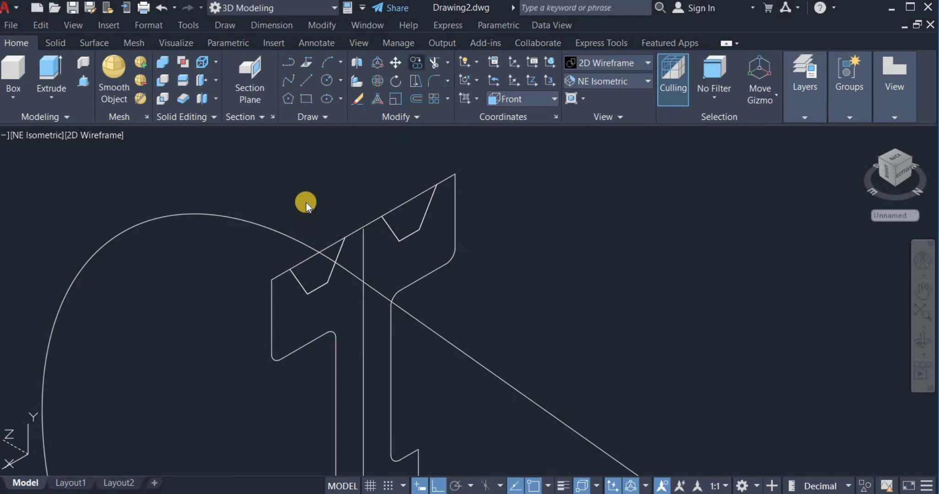
left_click(277, 237)
key("Return")
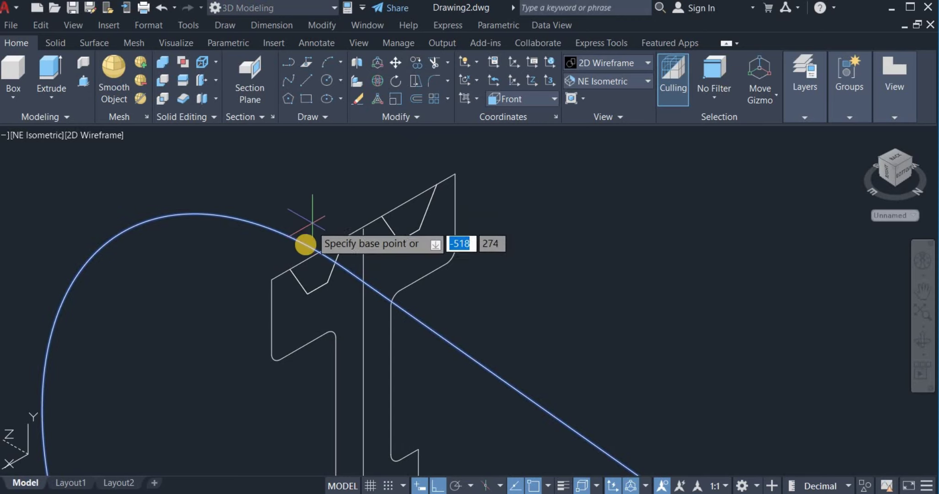
left_click(339, 245)
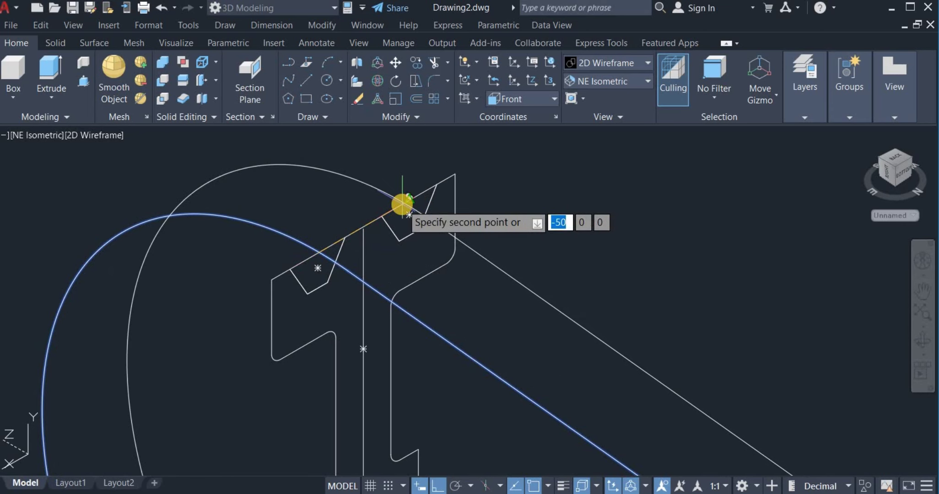
right_click(513, 190)
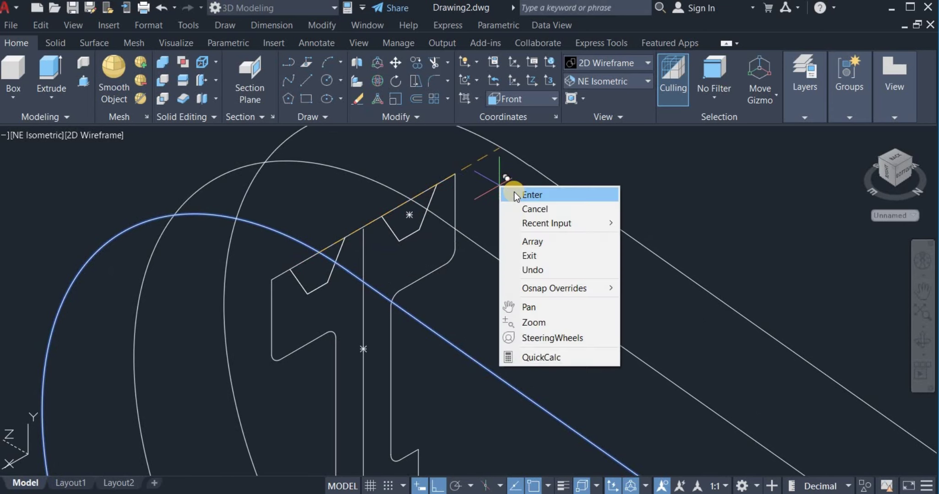
left_click(514, 194)
scroll(441, 166, "down", 2)
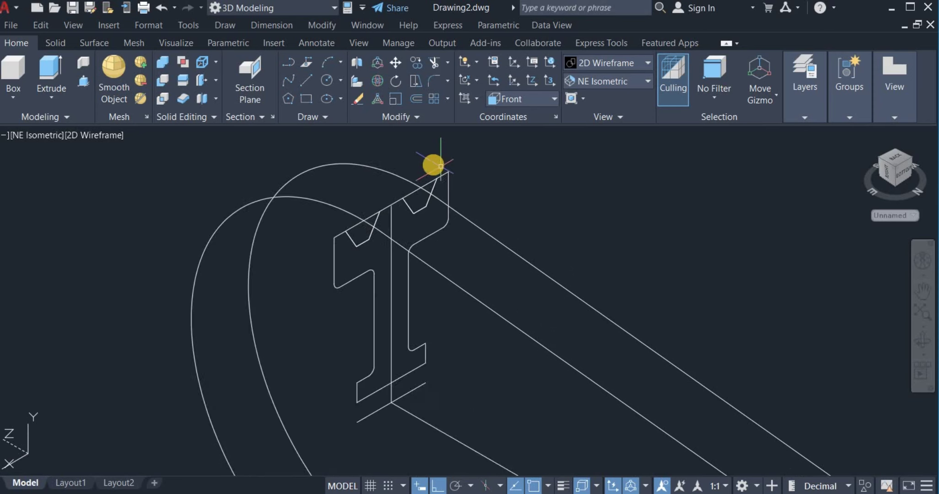
scroll(440, 166, "down", 2)
scroll(515, 205, "down", 2)
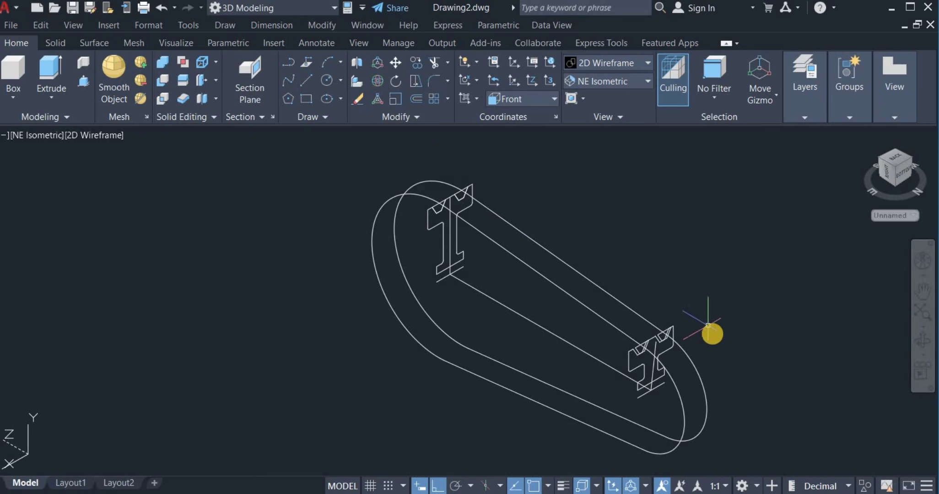
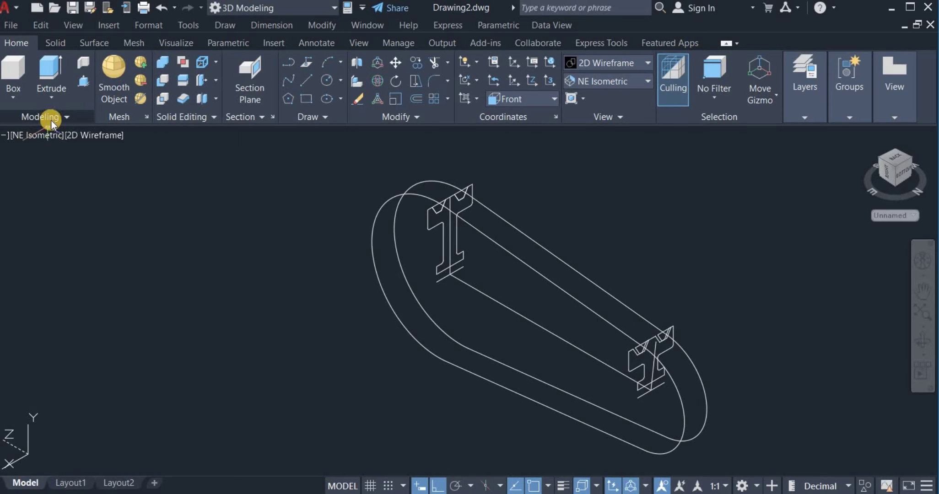
Sweep the large pulley's right trapezoidal belt section along the copied belt path, with perpendicular alignment set to No.
left_click(51, 97)
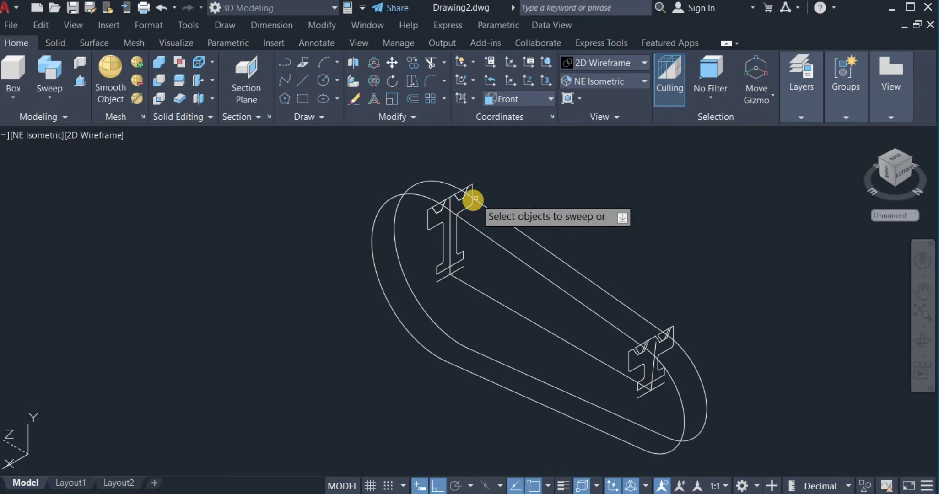
scroll(475, 199, "up", 5)
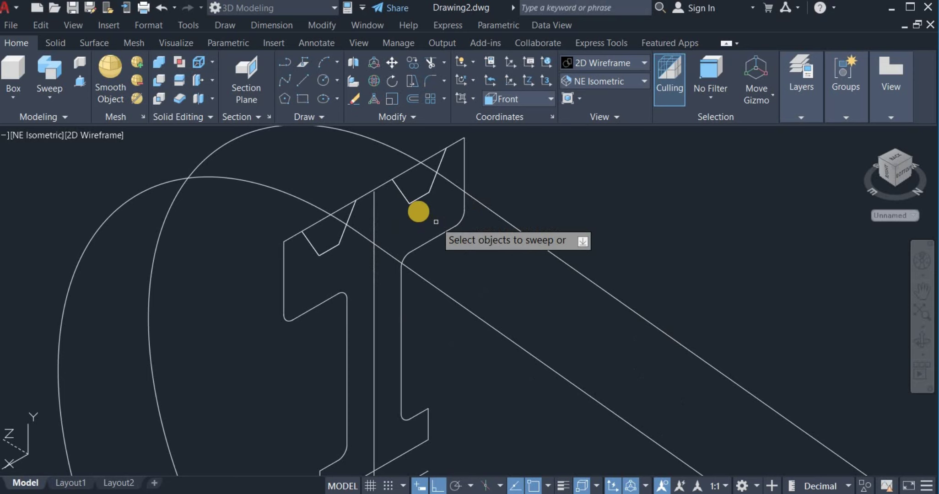
left_click(407, 202)
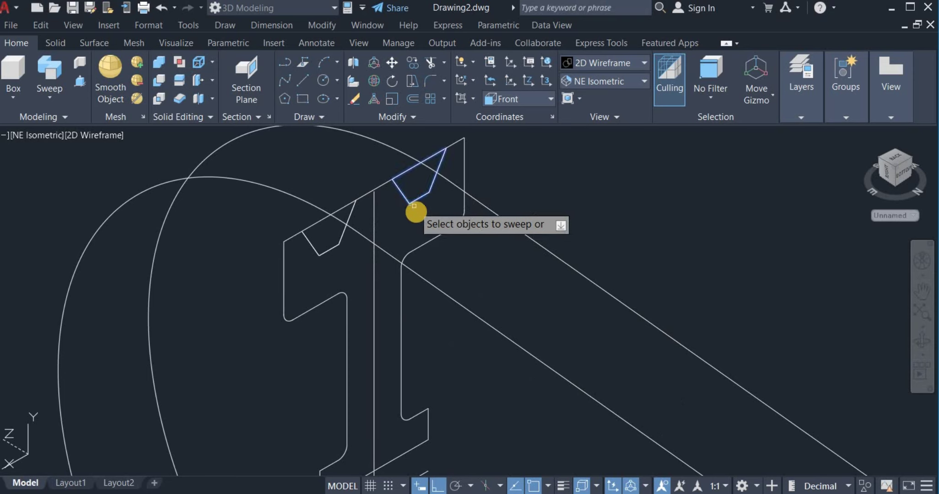
right_click(532, 181)
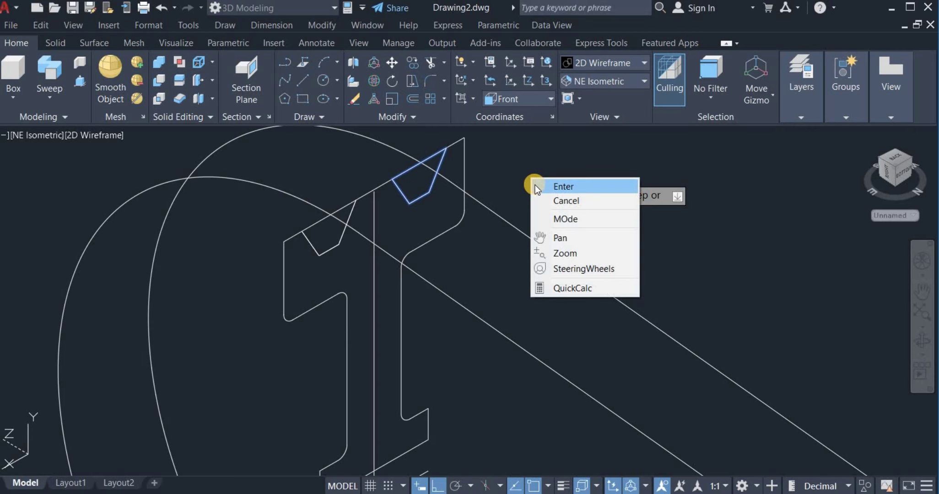
left_click(535, 186)
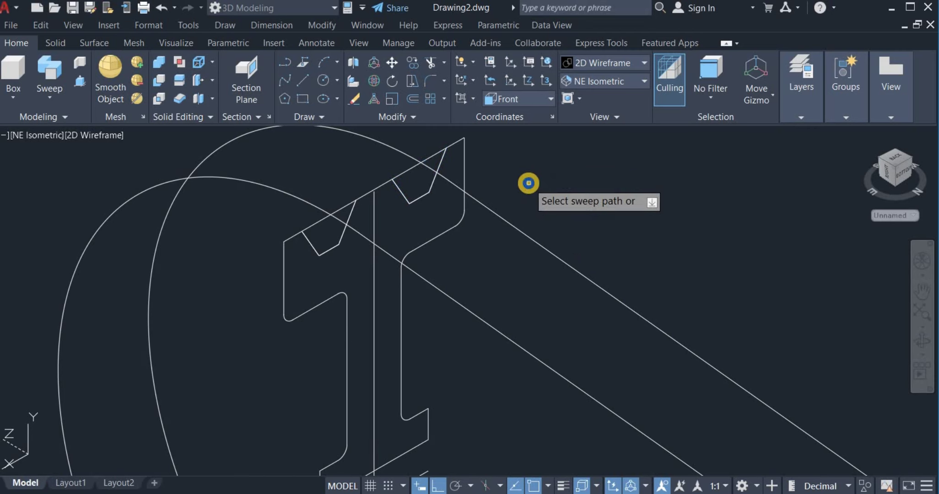
right_click(526, 192)
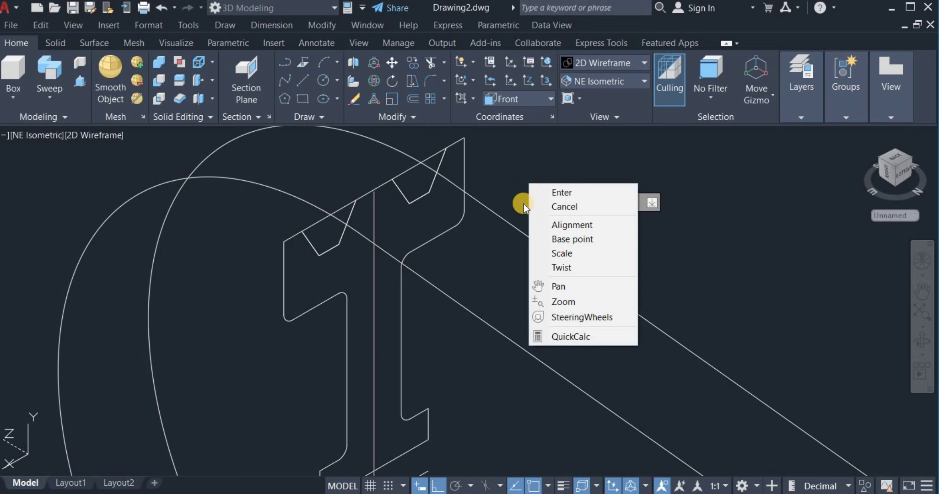
left_click(566, 228)
left_click(587, 282)
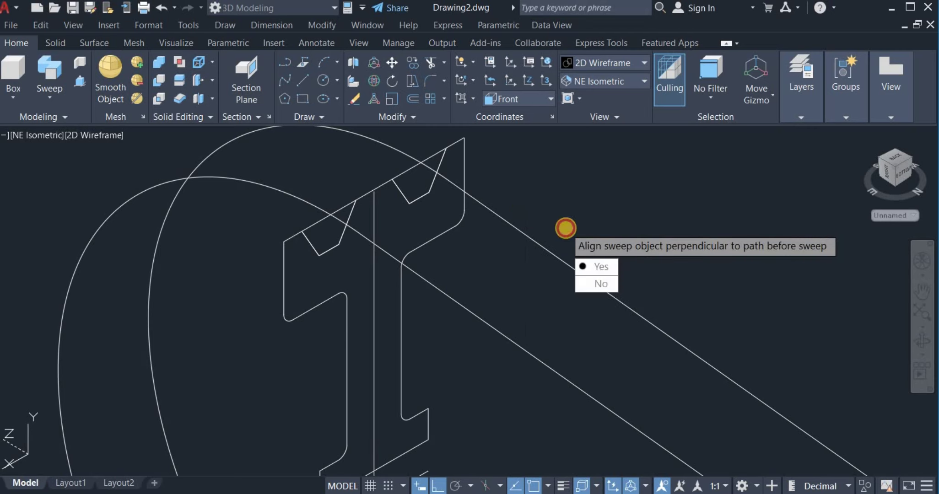
left_click(538, 244)
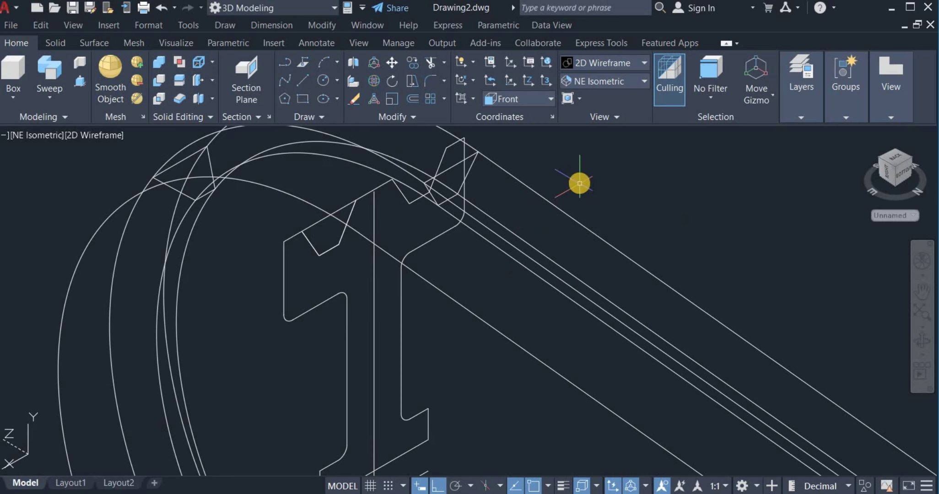
scroll(578, 182, "down", 2)
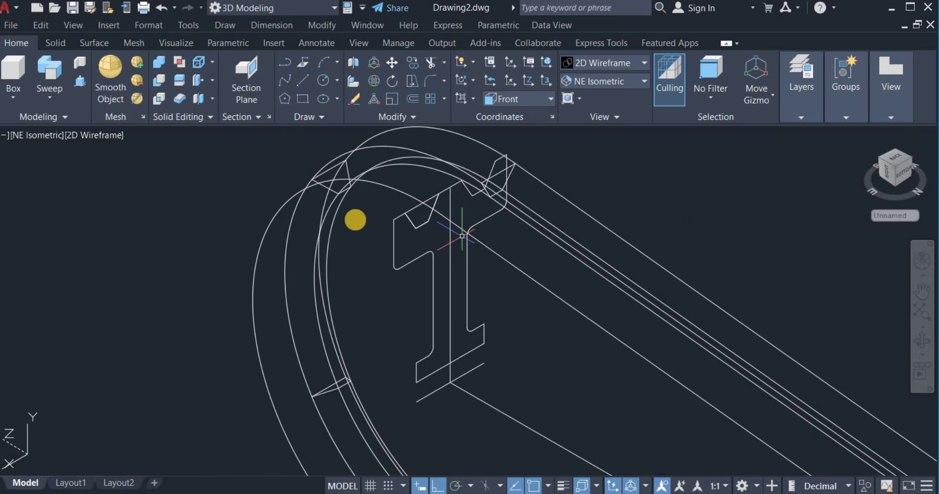
Sweep the large pulley's left trapezoidal belt section along the belt path at its top edge, with perpendicular alignment set to No.
left_click(46, 78)
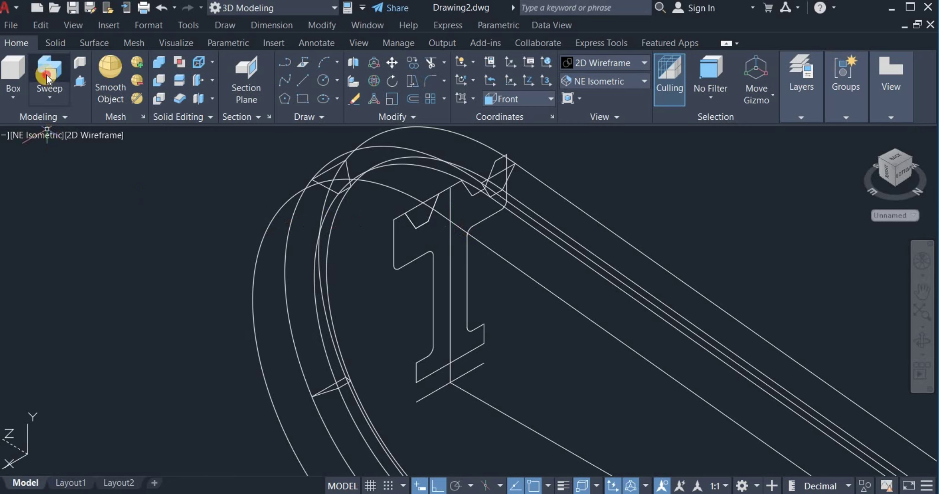
left_click(415, 227)
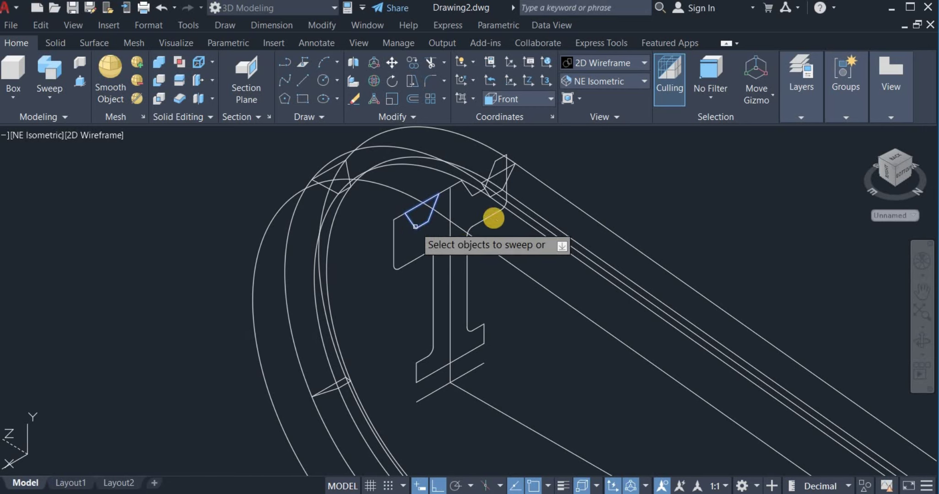
right_click(566, 169)
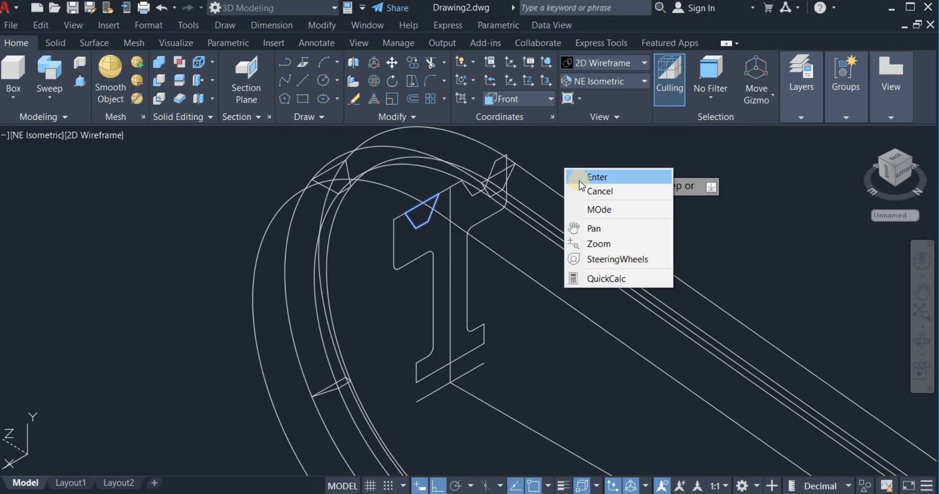
left_click(597, 177)
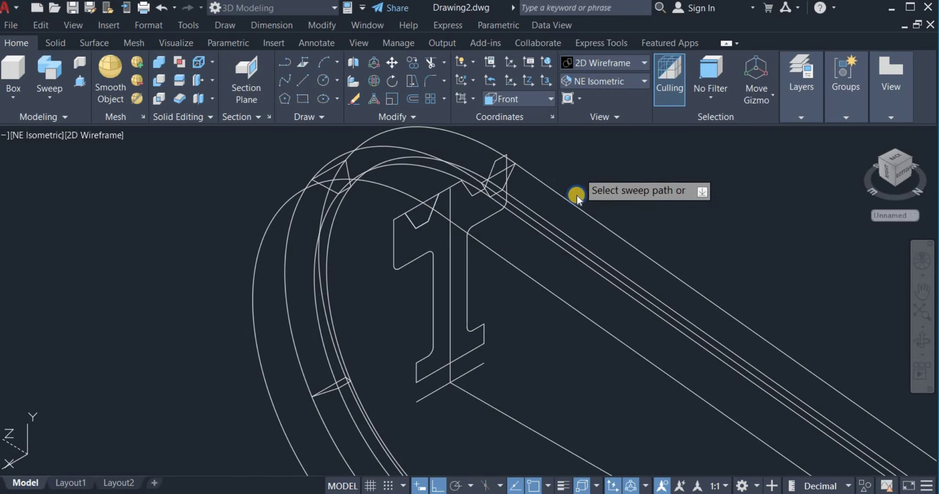
right_click(577, 179)
left_click(607, 214)
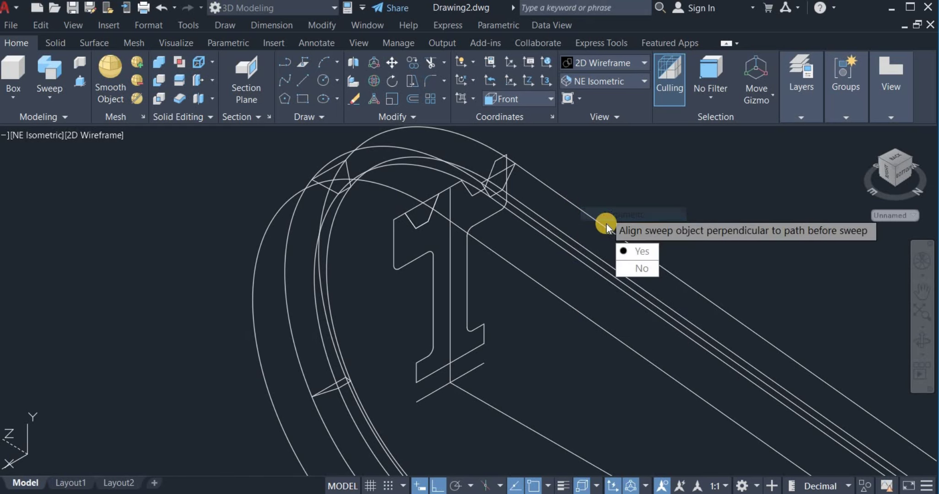
left_click(627, 269)
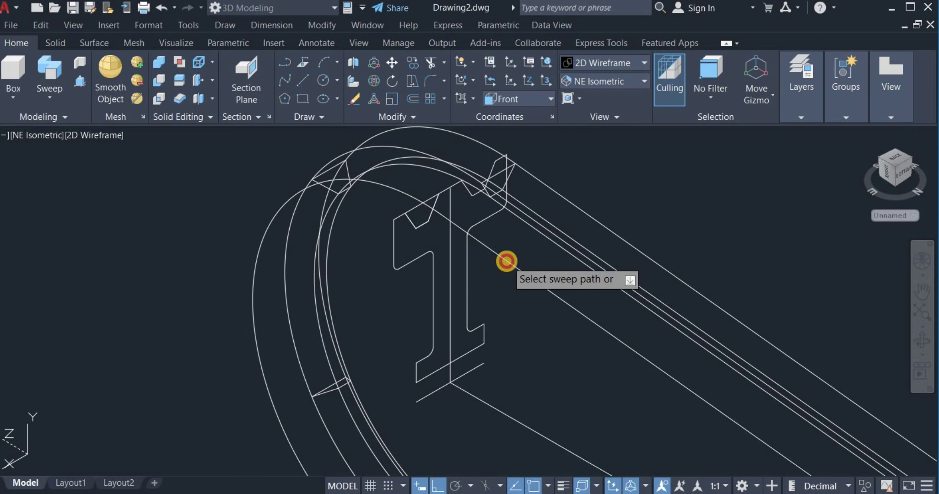
left_click(506, 262)
Change the visual style to Shades of Gray and inspect both swept belts as shaded solids.
scroll(171, 212, "down", 5)
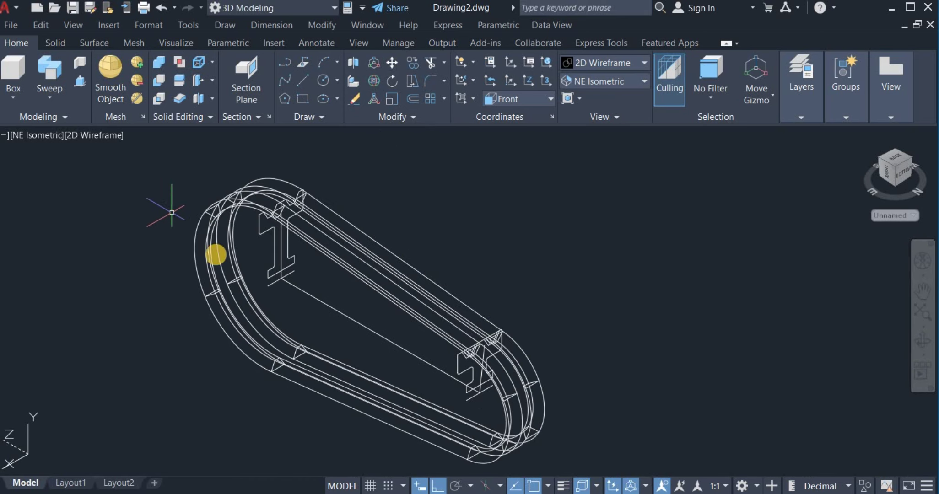
left_click(613, 61)
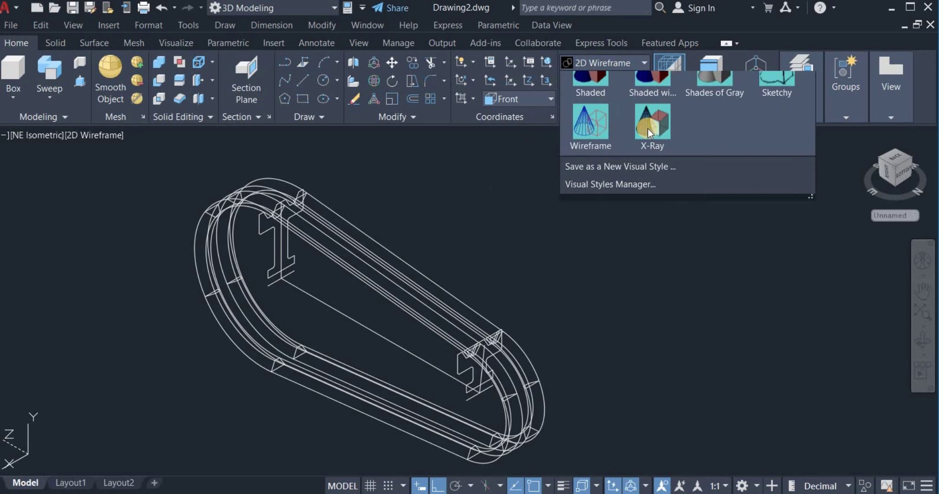
left_click(704, 151)
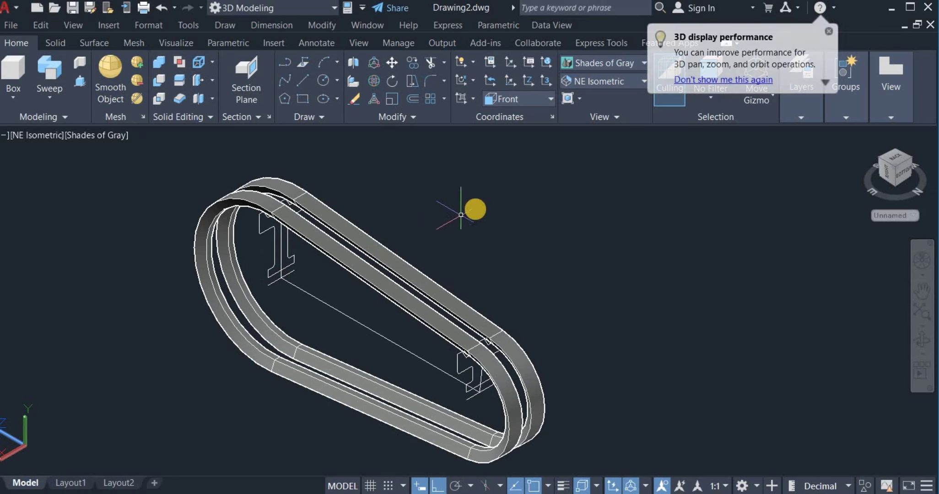
scroll(475, 209, "down", 2)
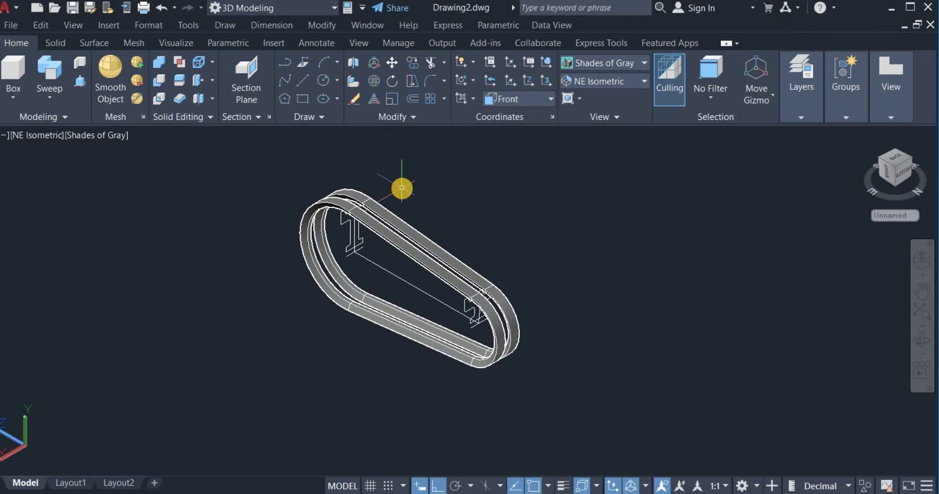
scroll(402, 188, "up", 2)
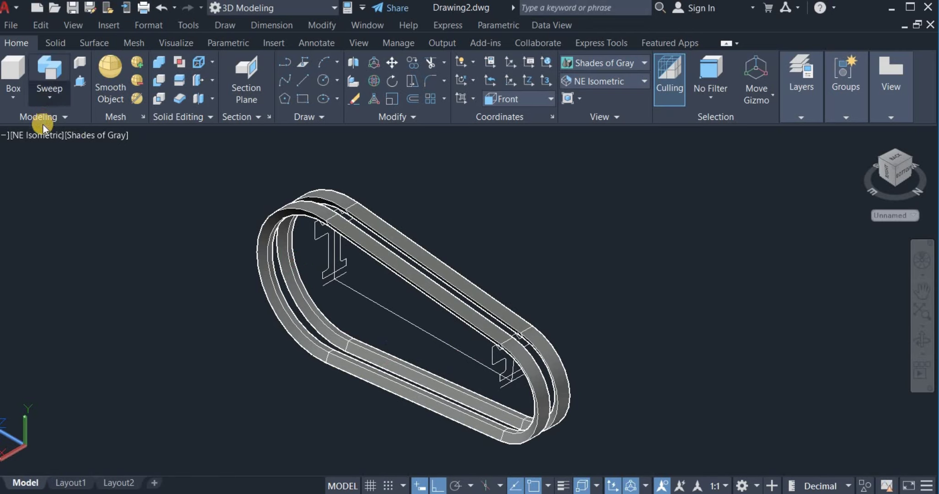
Revolve the large pulley's closed profile inside the upper end of the belts.
left_click(49, 97)
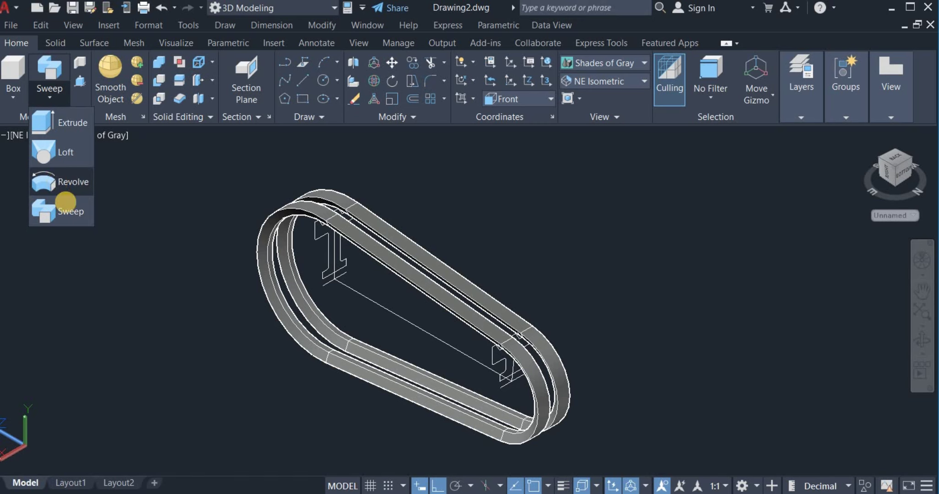
left_click(66, 201)
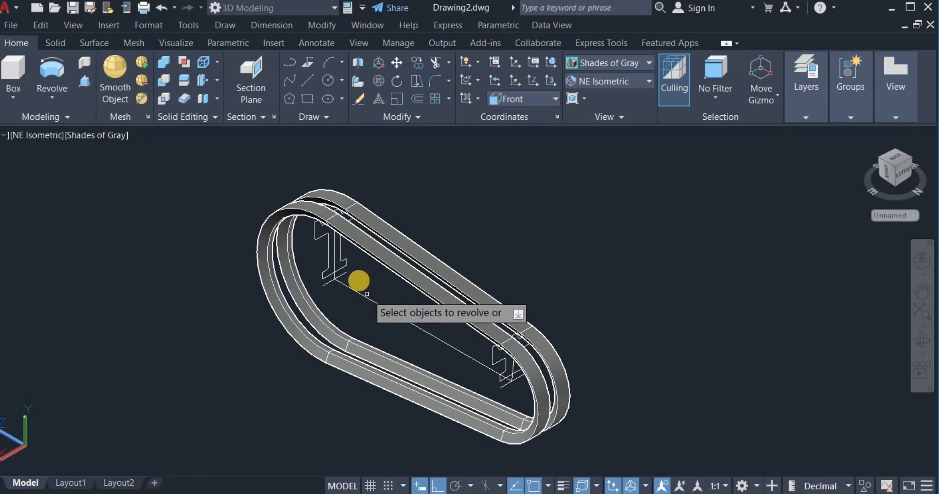
scroll(316, 270, "up", 4)
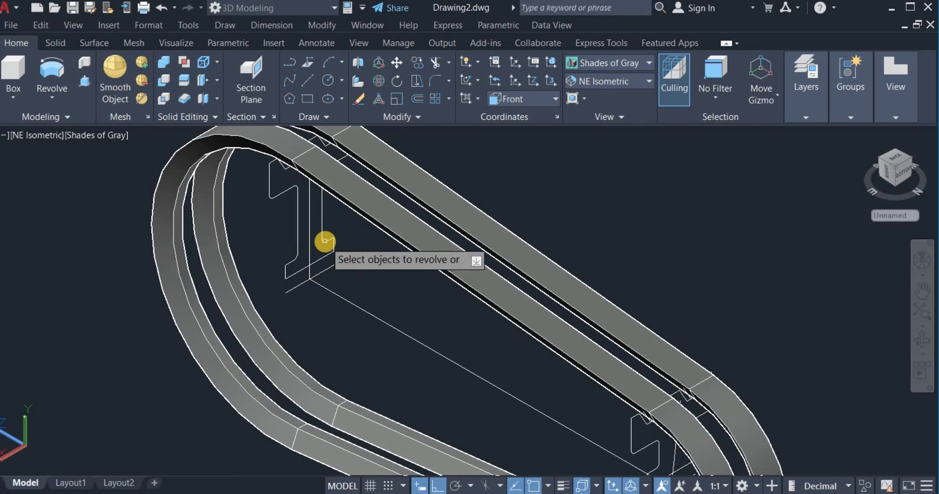
right_click(359, 243)
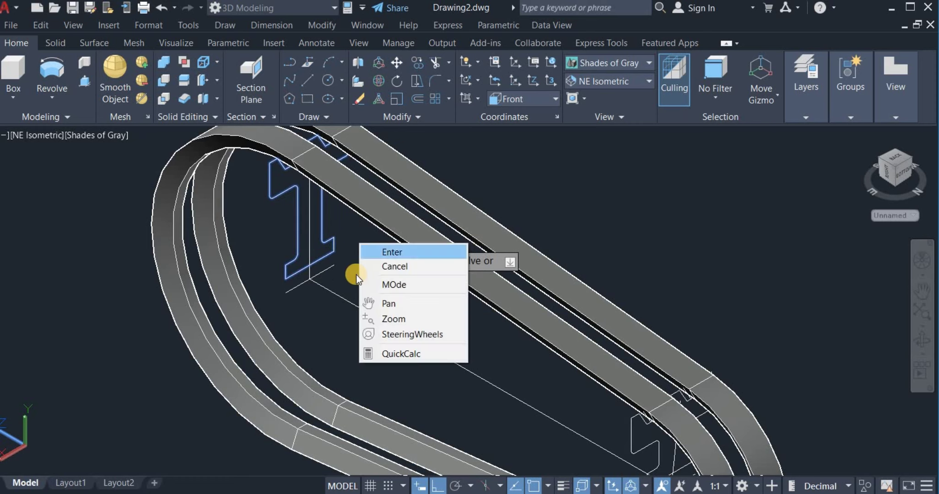
Revolve the large pulley's closed profile 360 degrees about the short axis line below it.
left_click(374, 255)
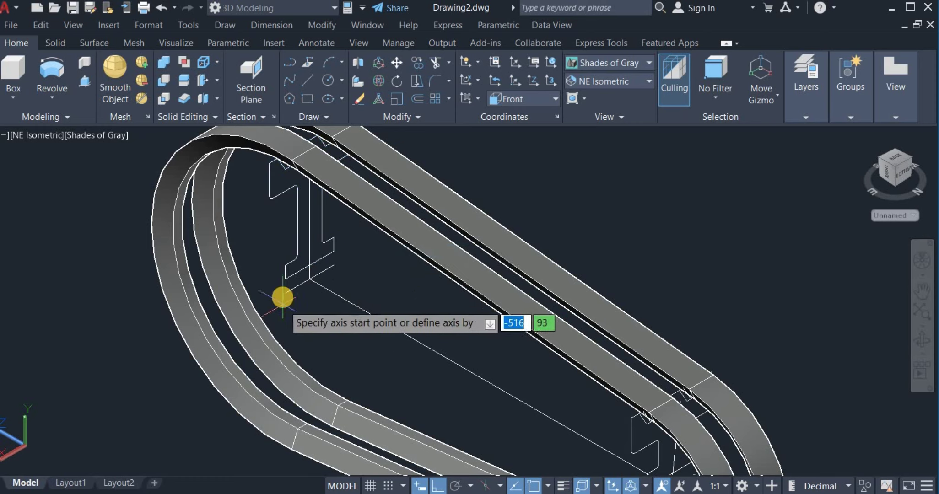
left_click(288, 292)
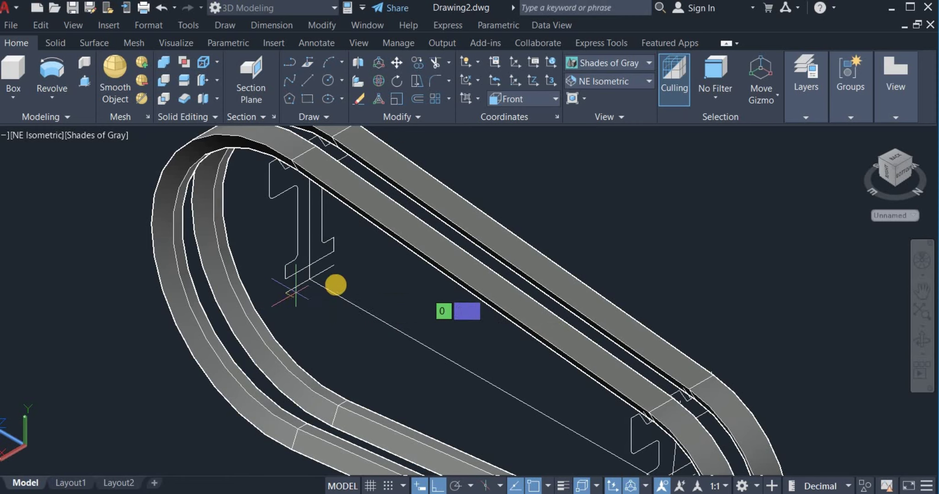
left_click(330, 265)
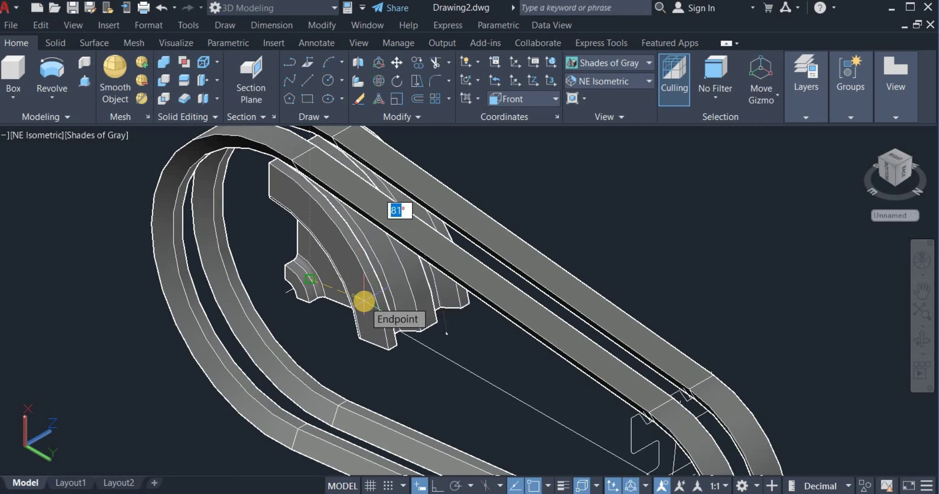
type("360")
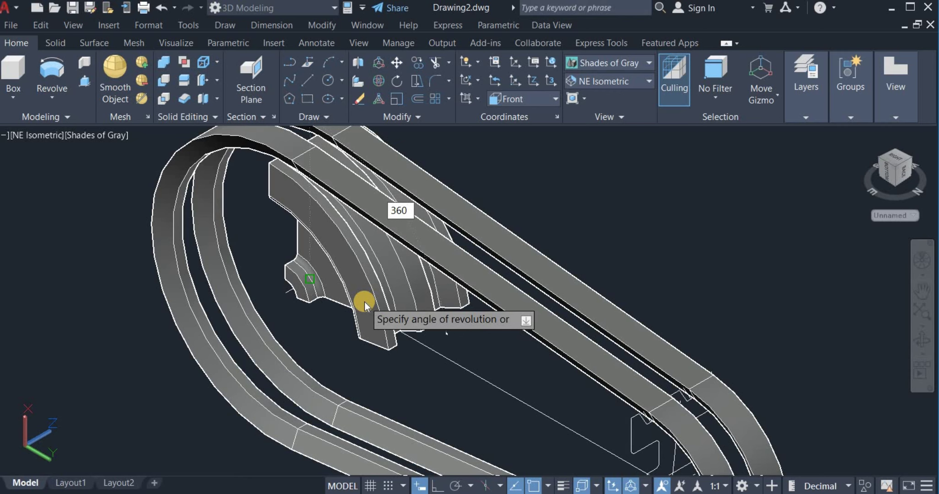
key("Return")
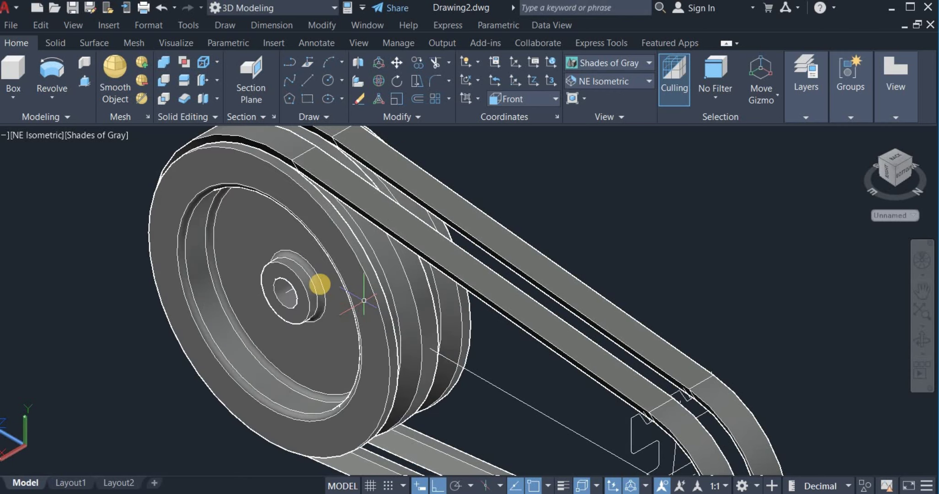
Revolve the small pulley's profile 360 degrees about the short axis line at its centre.
scroll(320, 278, "down", 5)
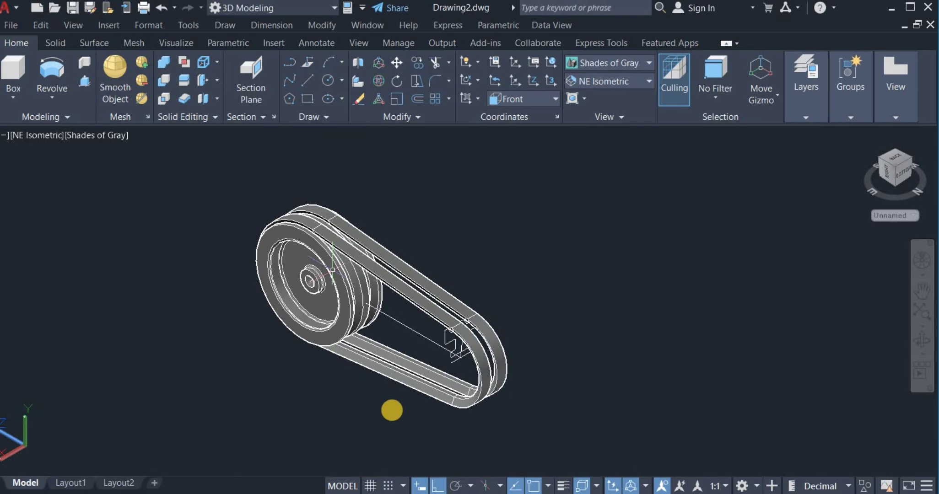
scroll(461, 366, "up", 1)
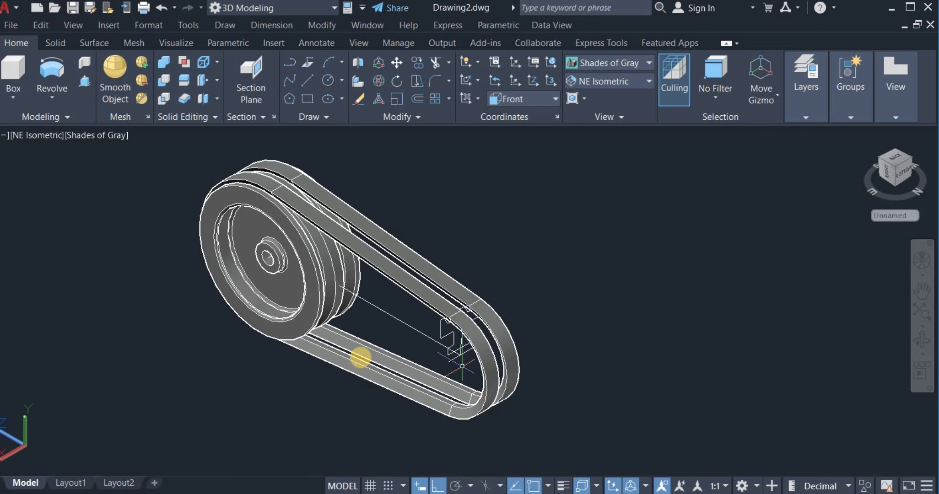
left_click(54, 73)
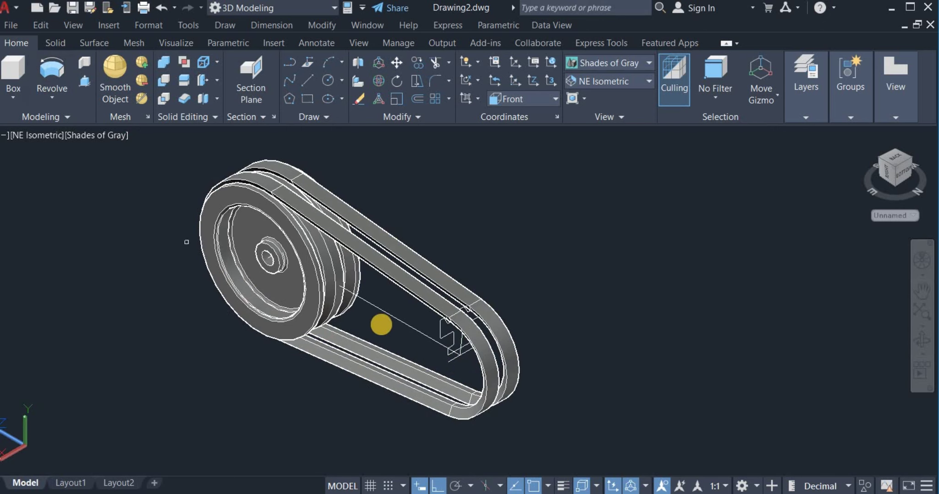
scroll(450, 371, "up", 1)
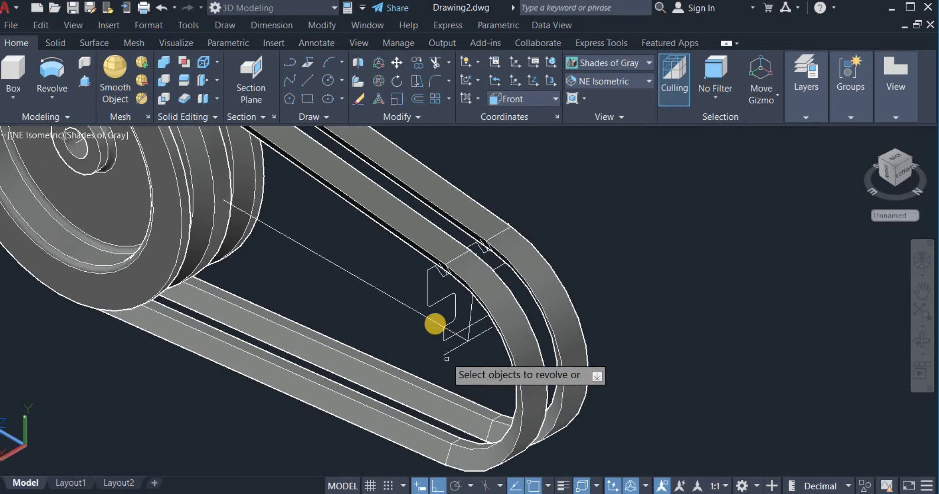
left_click(440, 302)
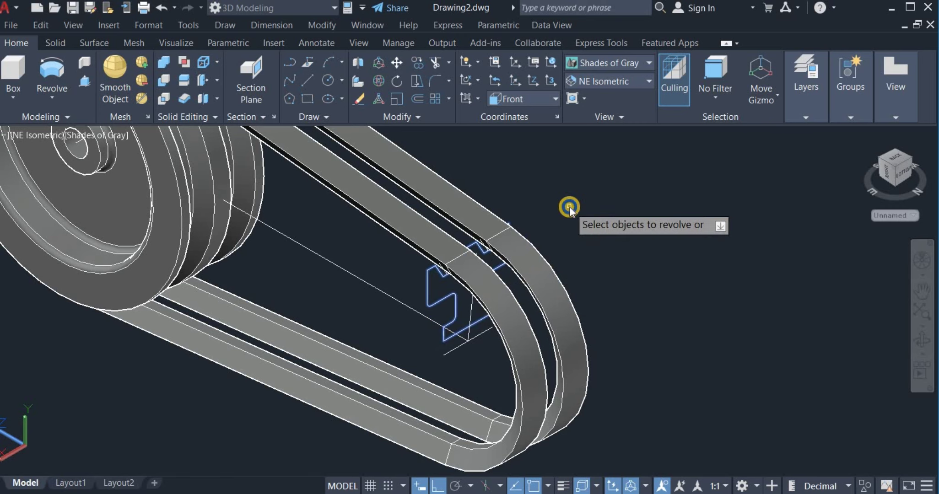
right_click(570, 209)
left_click(586, 217)
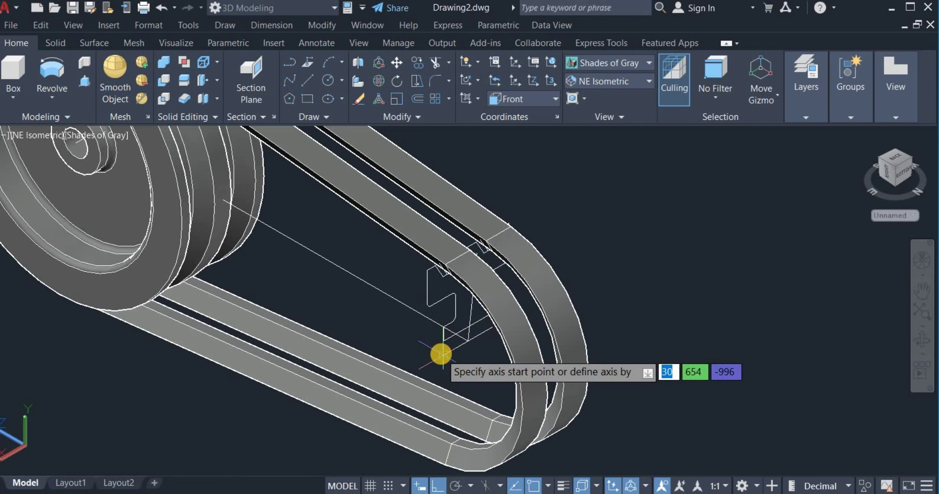
left_click(466, 351)
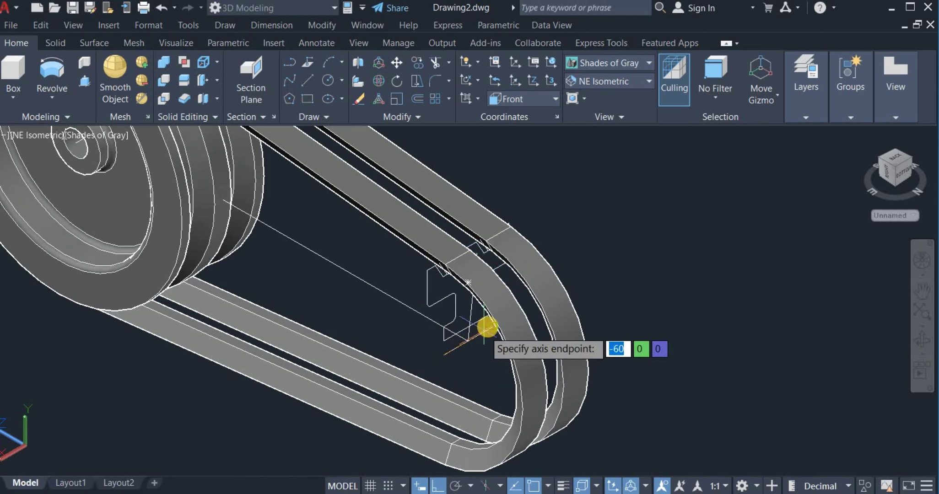
left_click(489, 327)
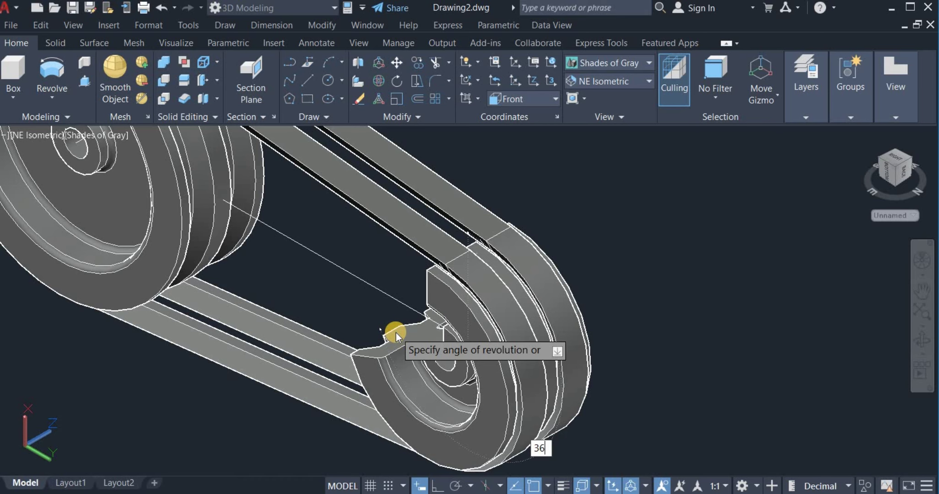
type("360")
key("Return")
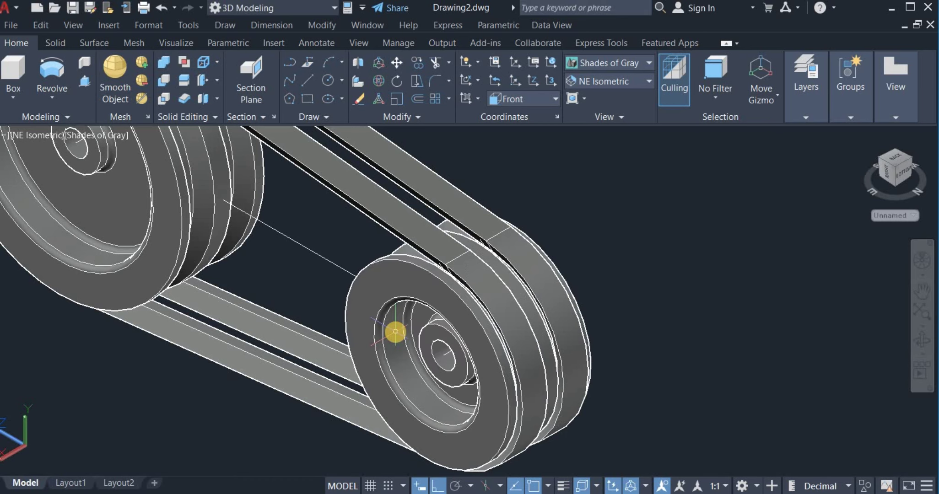
scroll(403, 336, "down", 2)
scroll(422, 349, "down", 2)
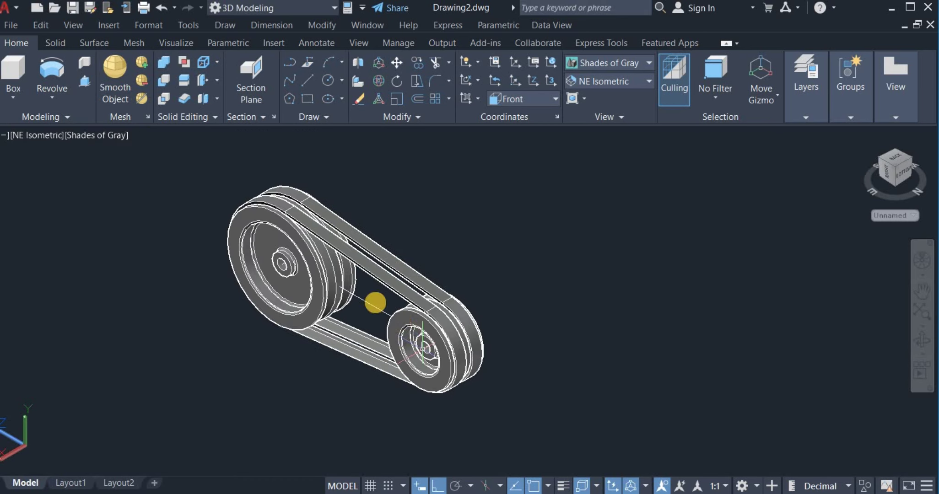
scroll(228, 204, "up", 1)
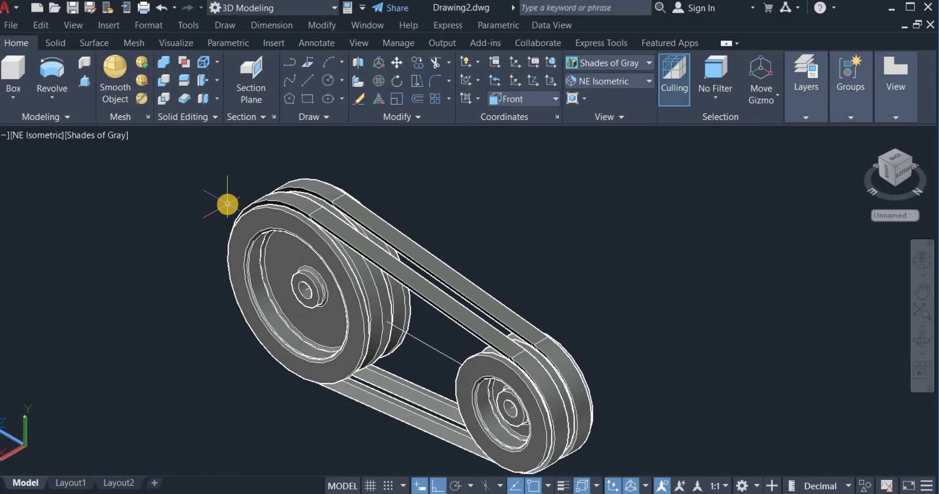
scroll(227, 204, "down", 1)
scroll(228, 204, "up", 1)
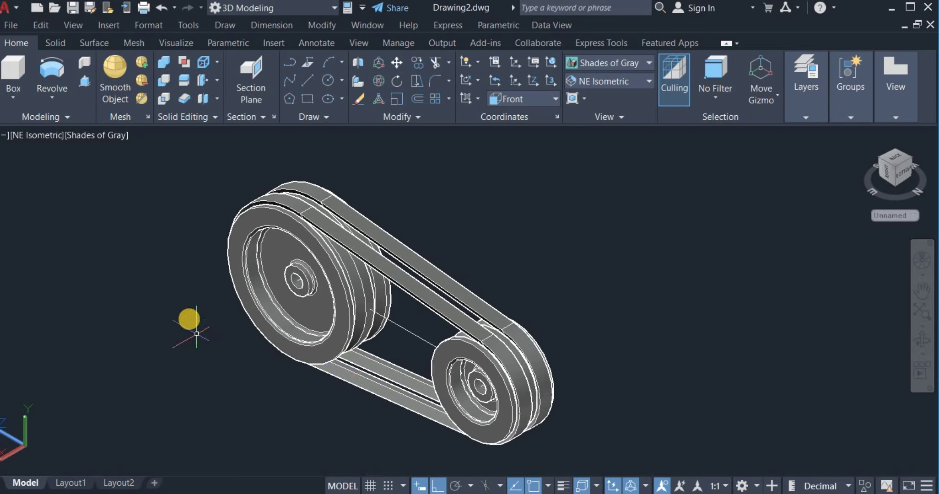
right_click(189, 319)
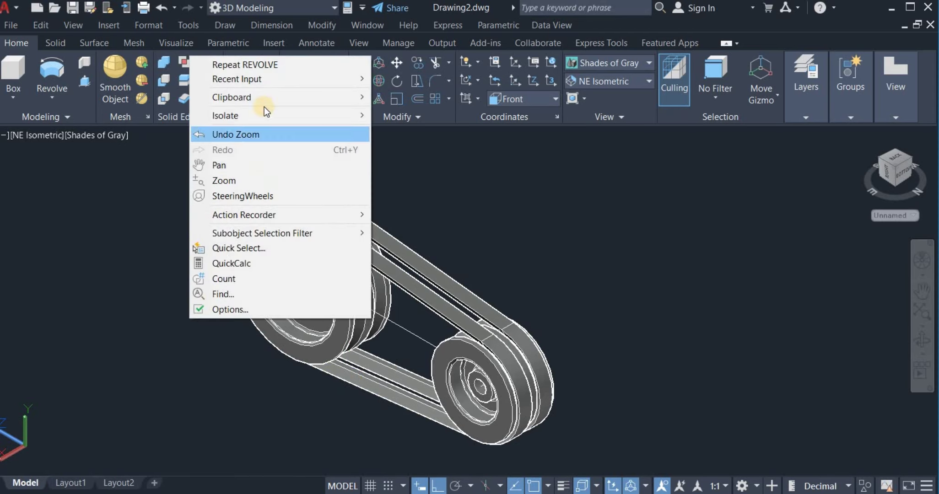
left_click(479, 219)
left_click(477, 221)
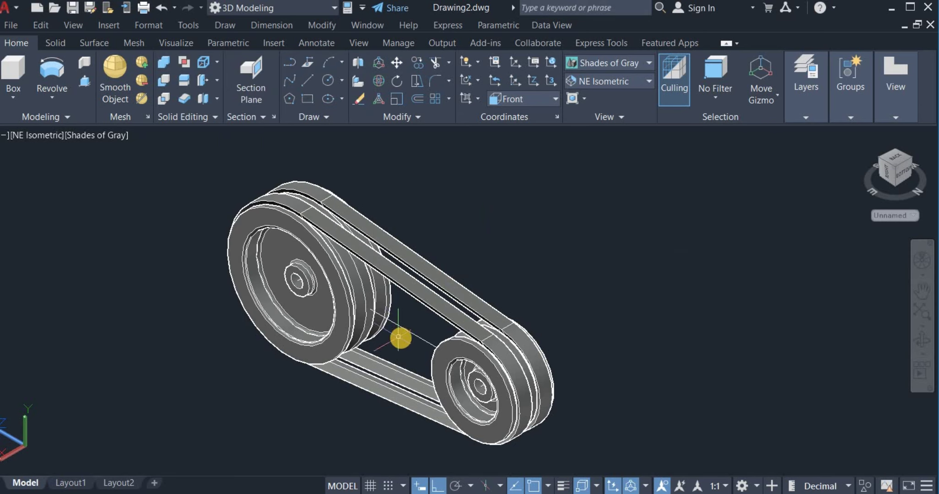
Erase the construction line that connects the centres of the two pulleys.
scroll(408, 338, "up", 3)
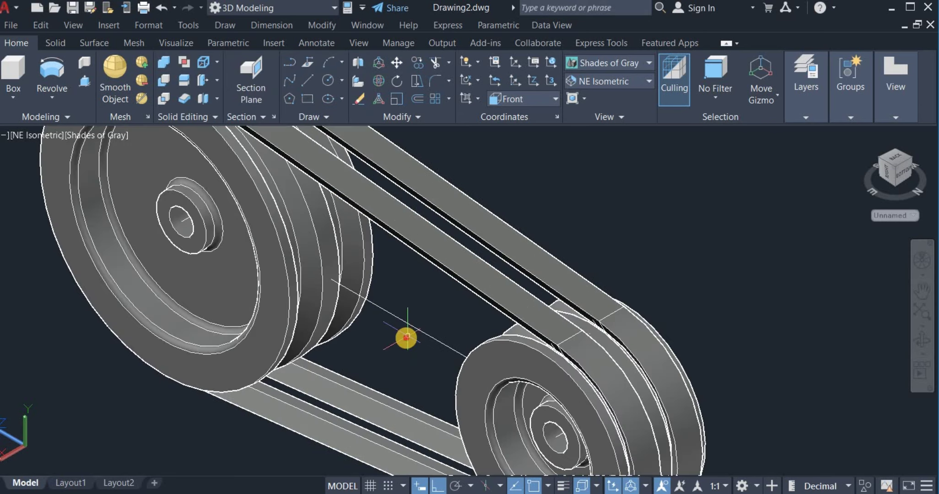
left_click(412, 303)
left_click(392, 317)
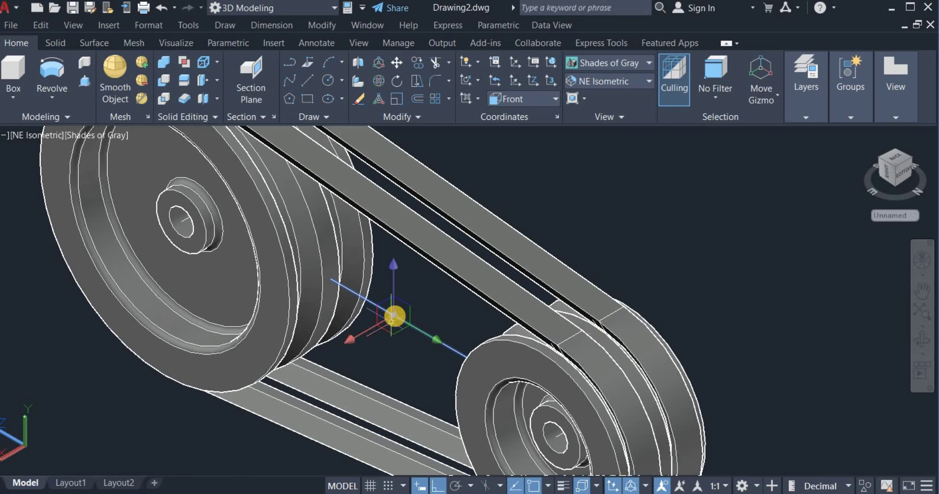
scroll(393, 316, "down", 4)
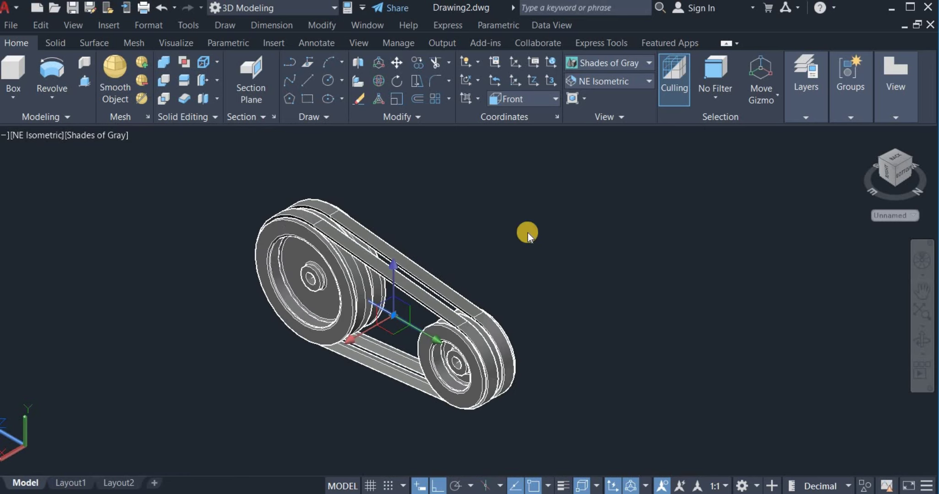
right_click(528, 234)
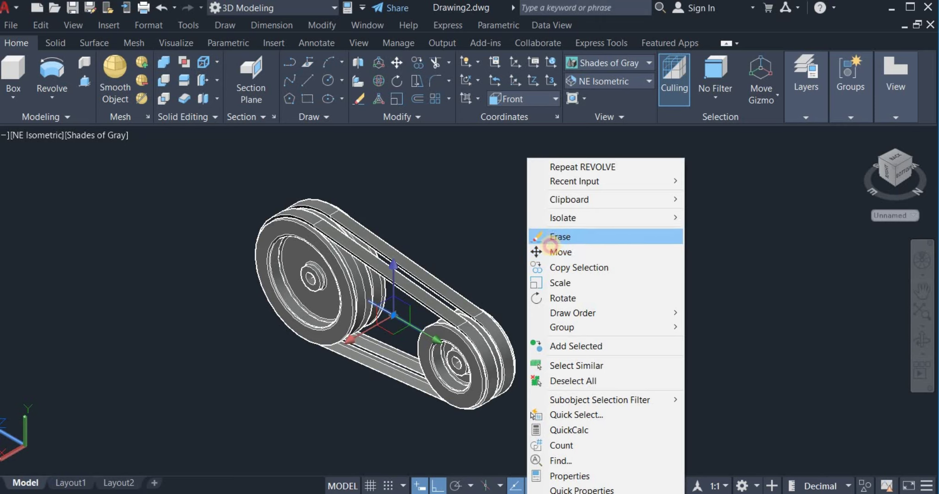
left_click(558, 237)
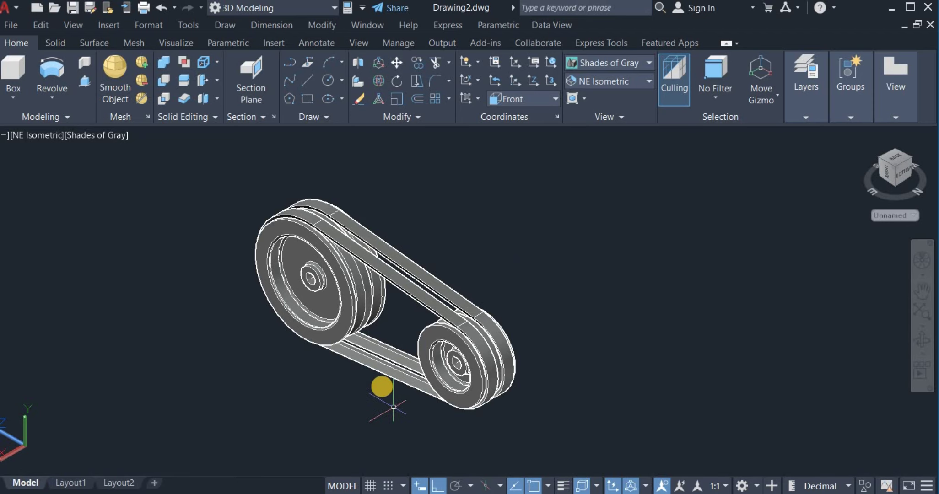
Switch the model from the isometric view to the Right view.
scroll(392, 331, "up", 3)
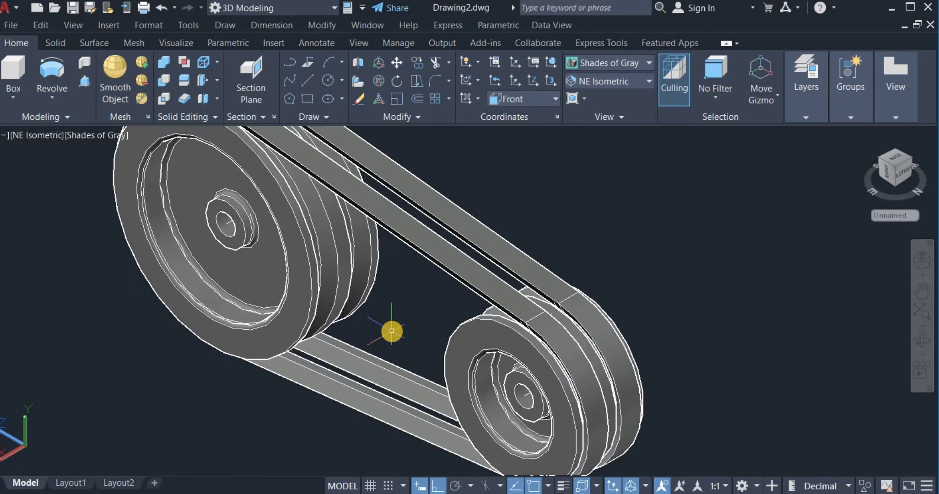
scroll(392, 331, "down", 2)
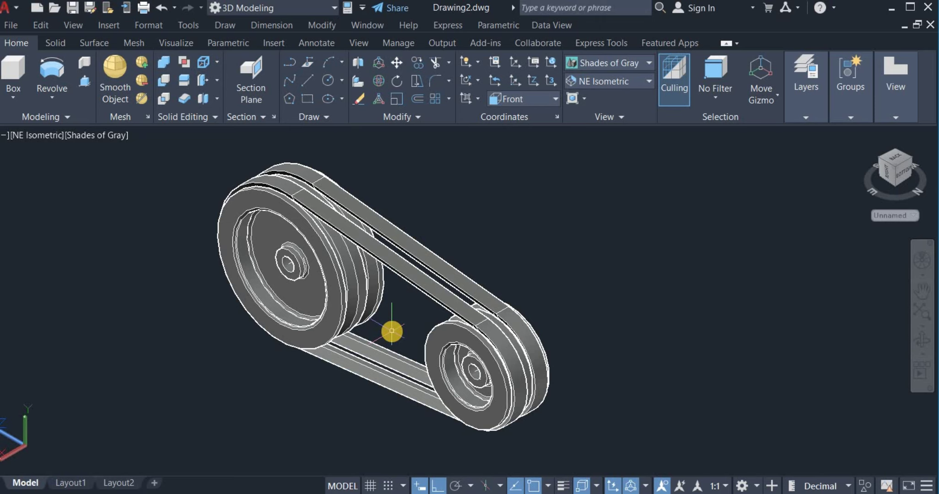
left_click(604, 83)
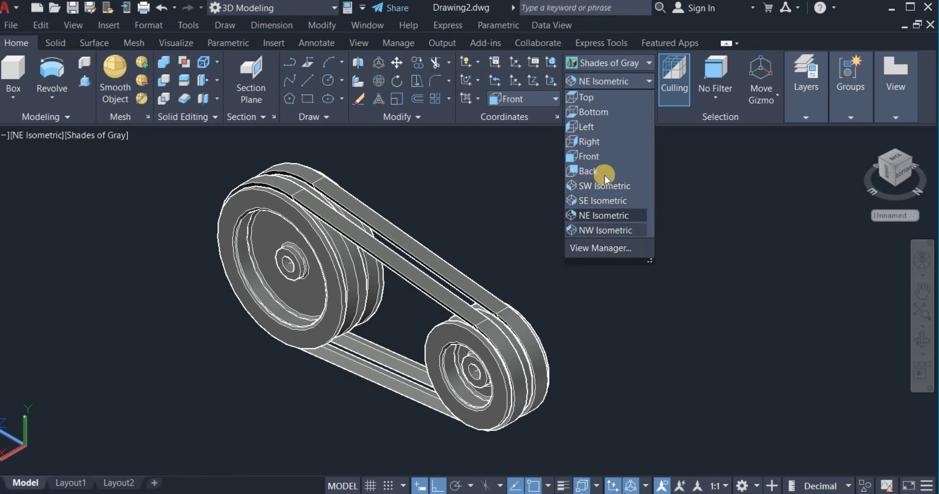
left_click(595, 141)
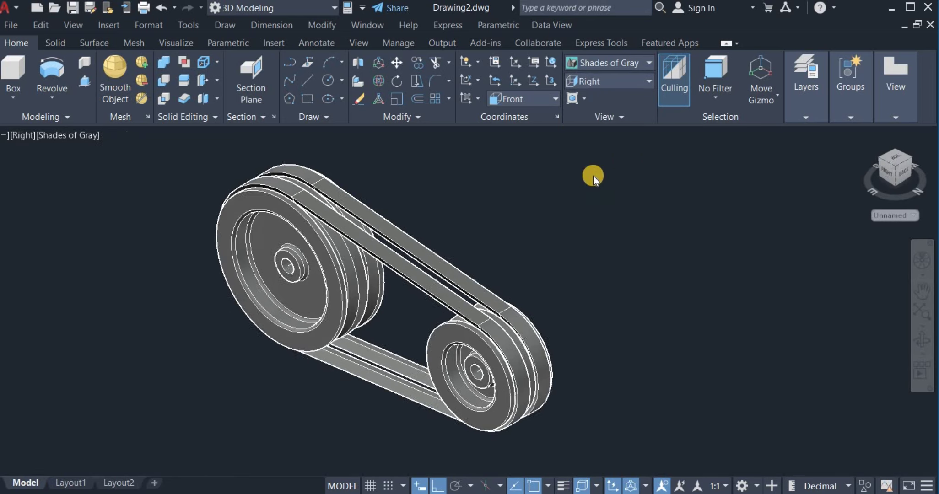
scroll(201, 220, "down", 4)
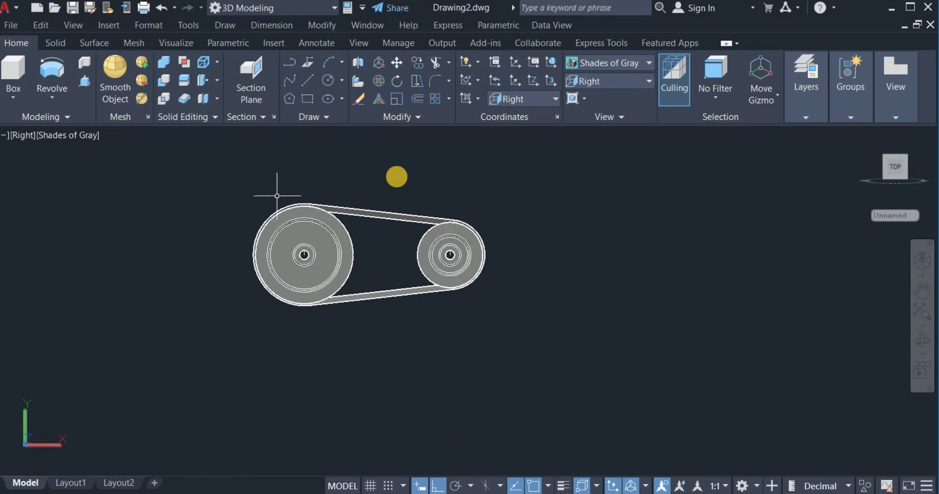
scroll(434, 170, "up", 2)
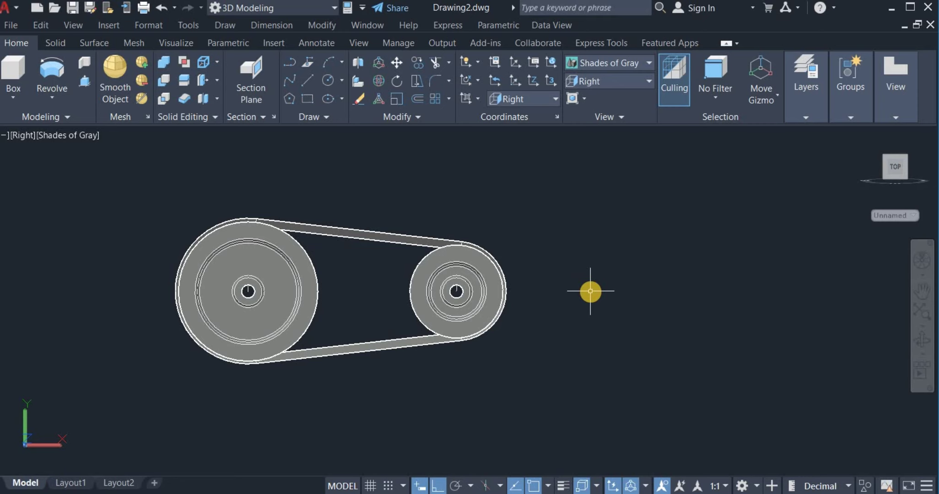
Select the whole belt and pulley assembly and hide it with the object isolation options.
right_click(609, 278)
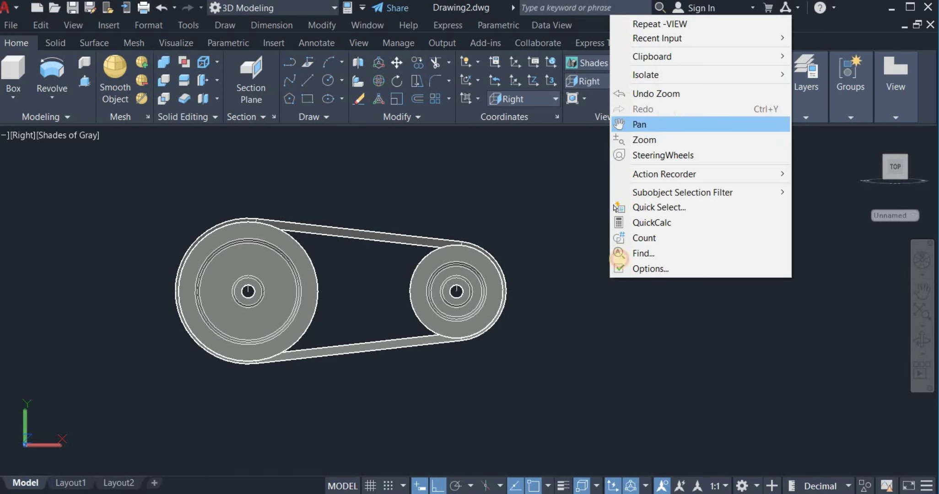
left_click(666, 123)
left_click_drag(597, 289, 535, 302)
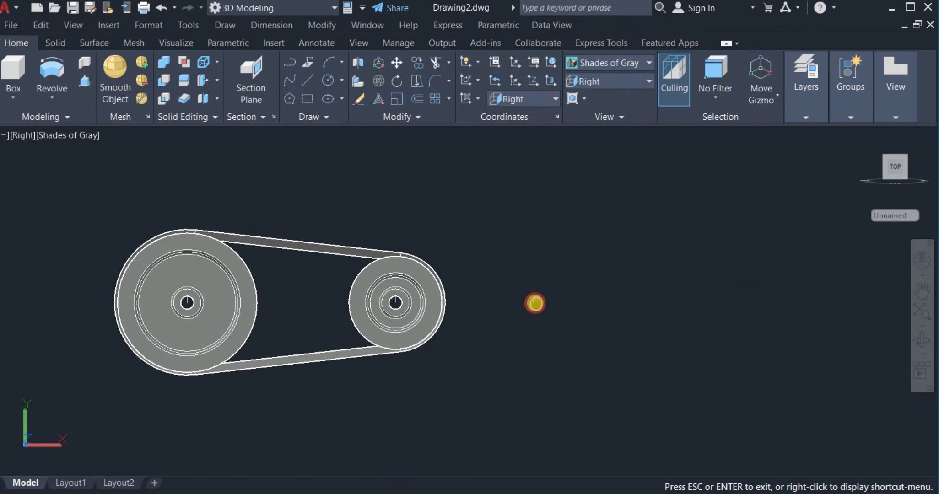
right_click(487, 276)
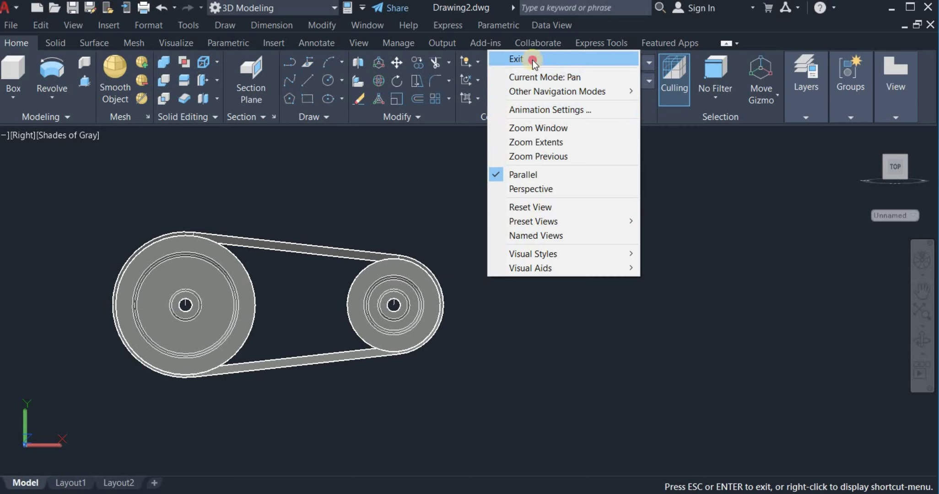
left_click(517, 58)
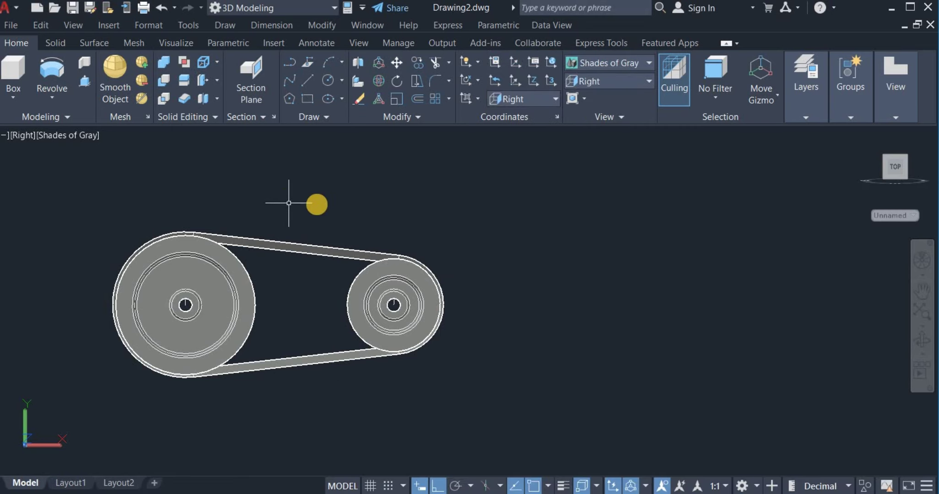
left_click(439, 386)
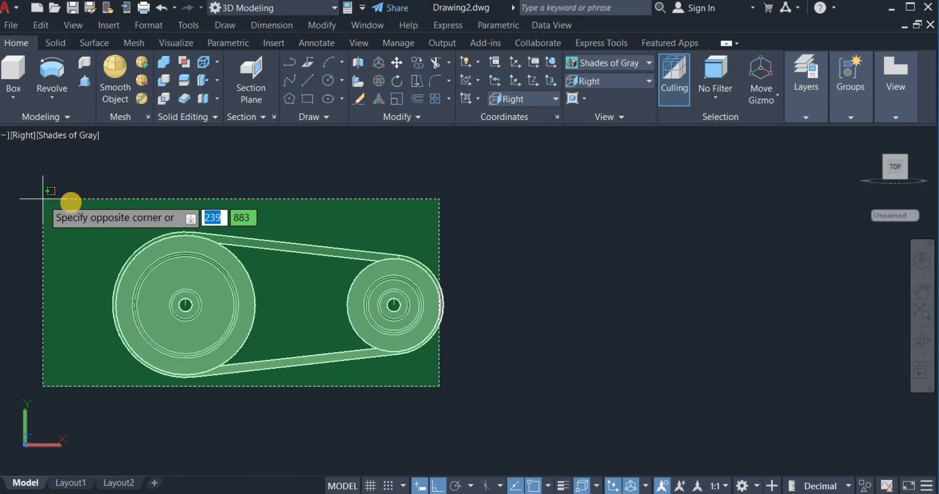
left_click(69, 202)
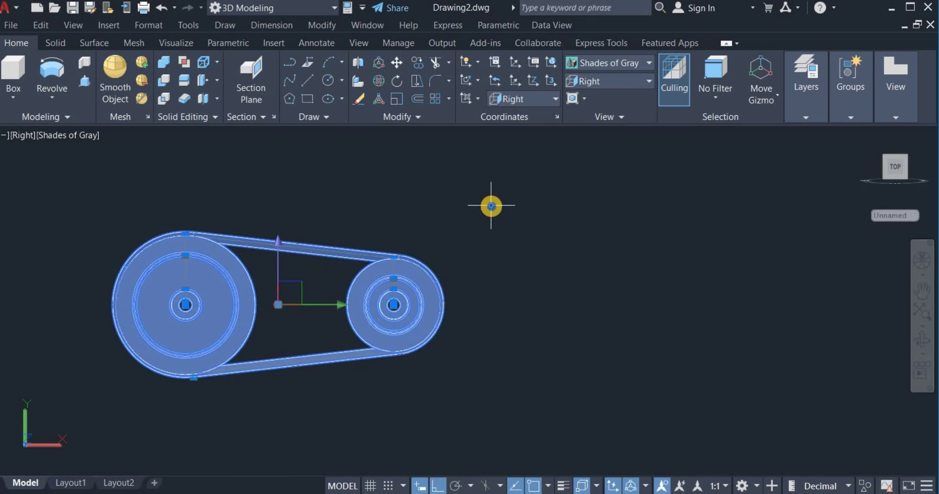
right_click(491, 206)
mouse_move(578, 237)
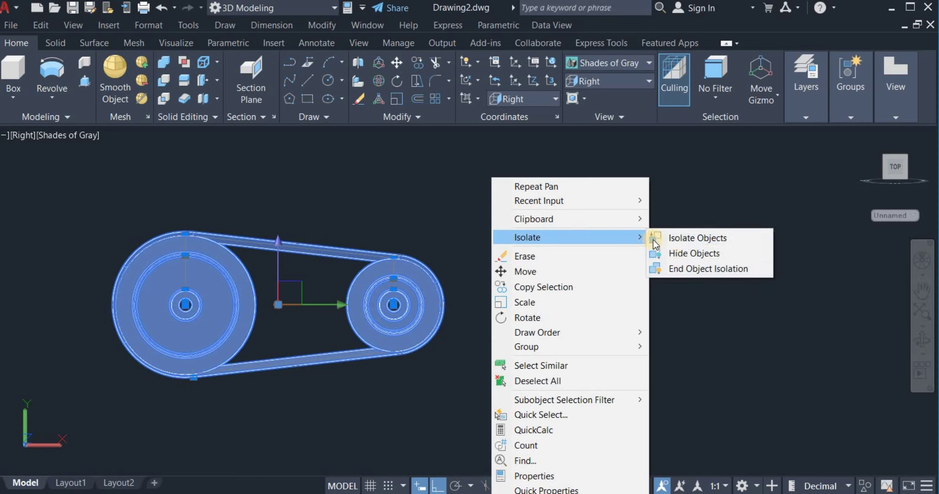
left_click(689, 252)
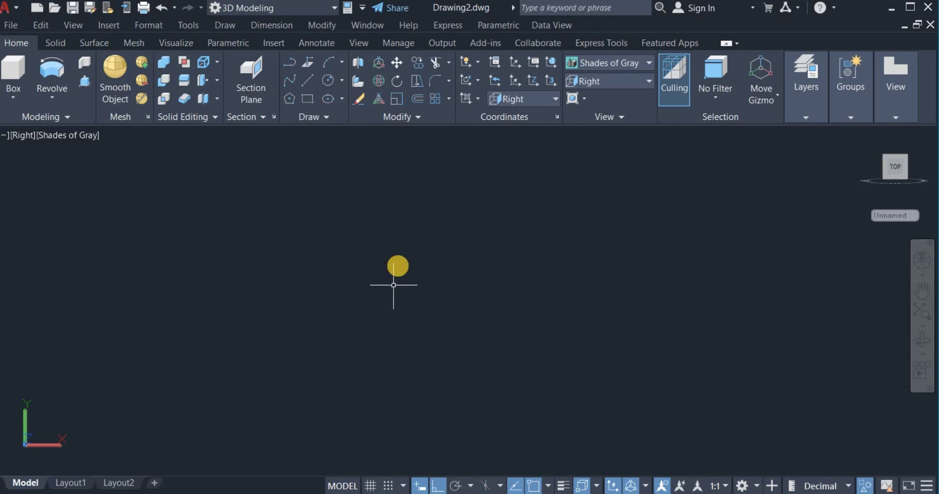
Draw a circle with a diameter of 300 in the middle of the empty drawing area.
left_click(323, 79)
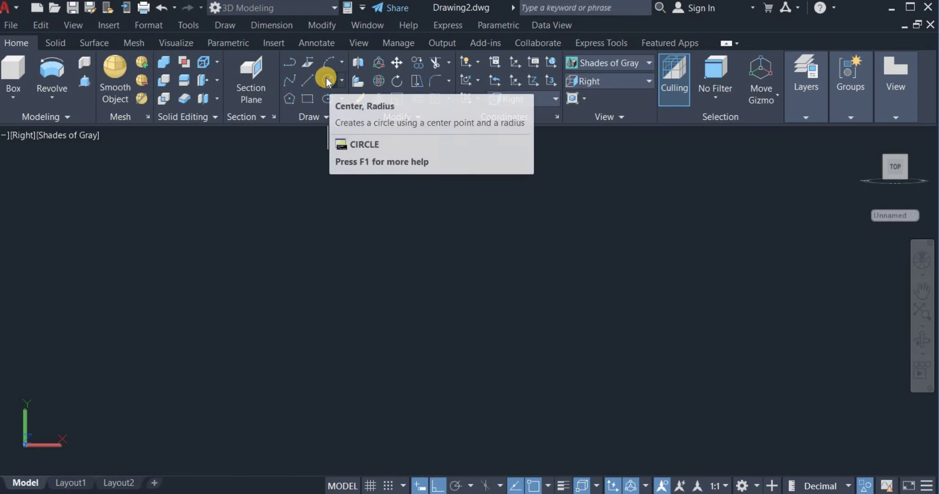
left_click(329, 107)
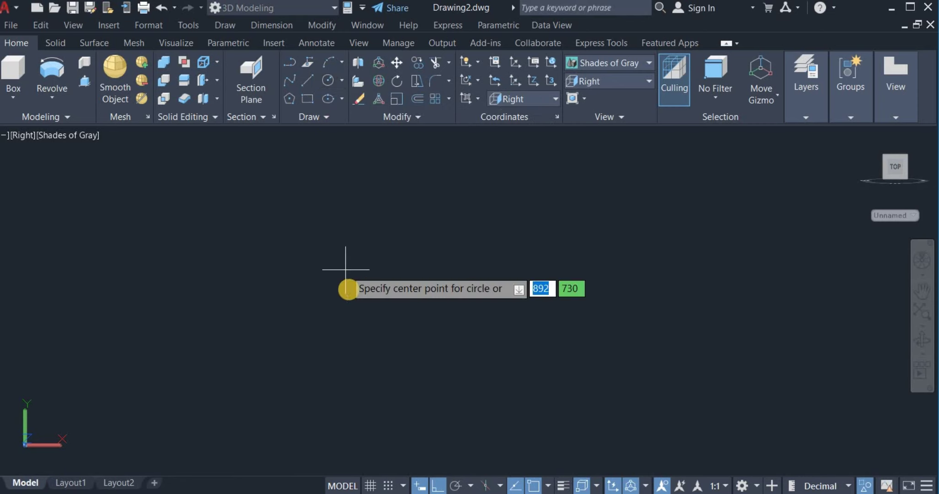
left_click(353, 294)
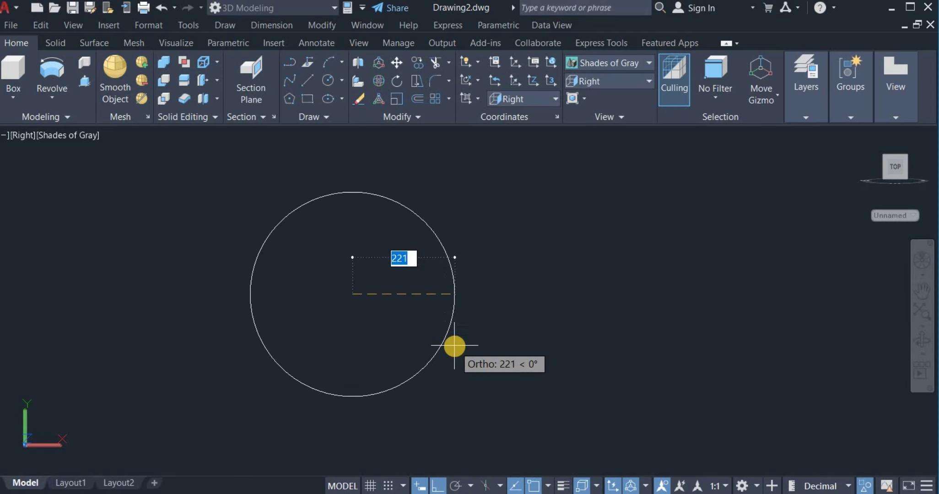
right_click(455, 348)
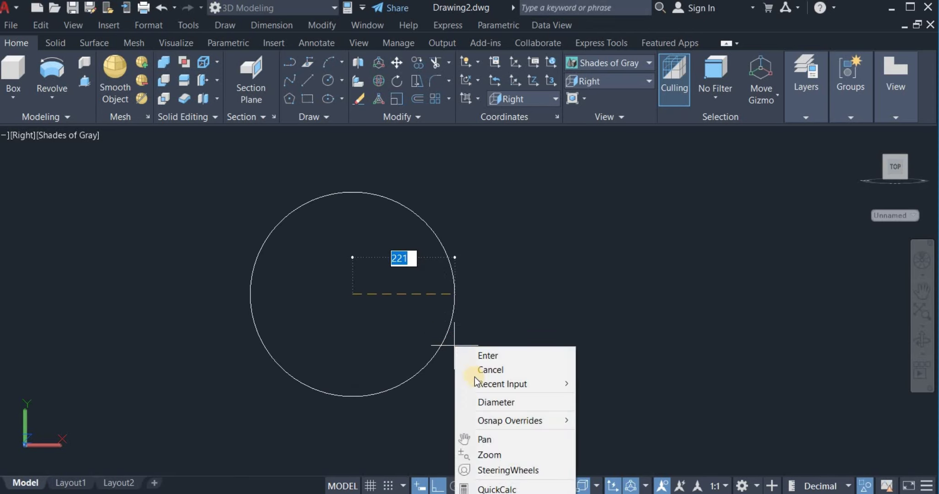
left_click(485, 401)
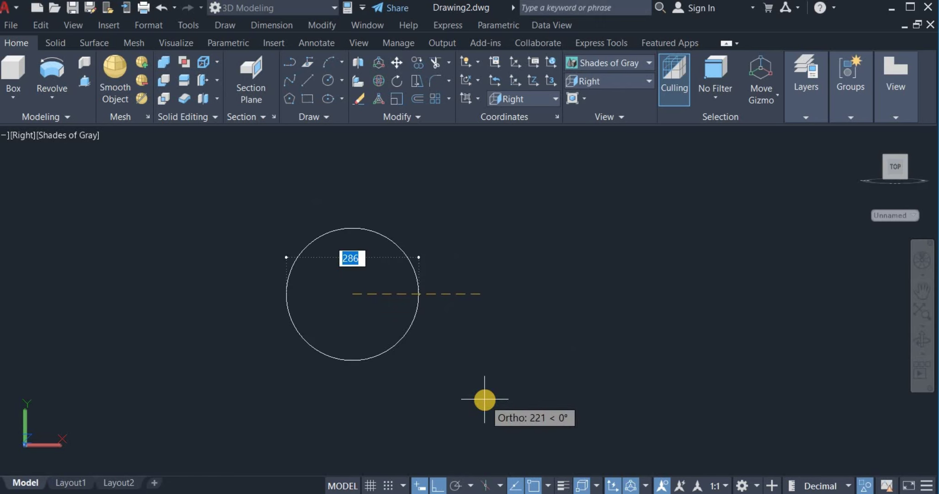
type("300")
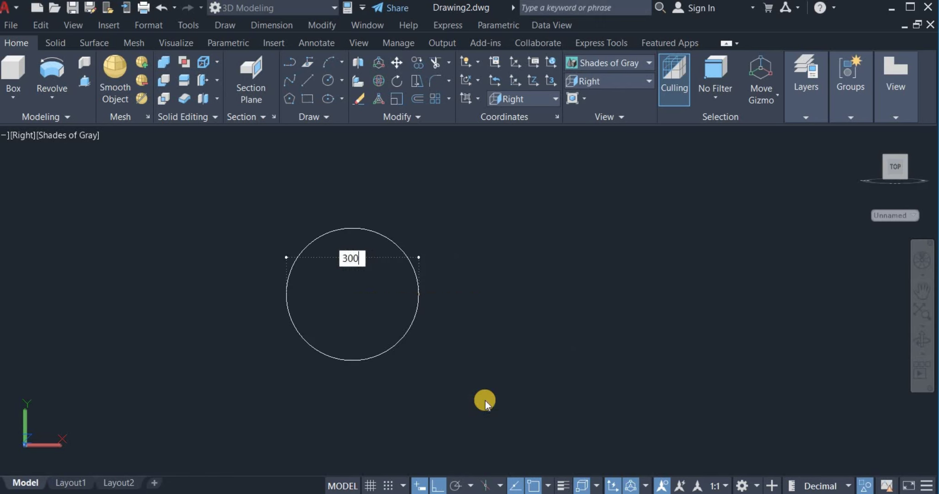
key("Return")
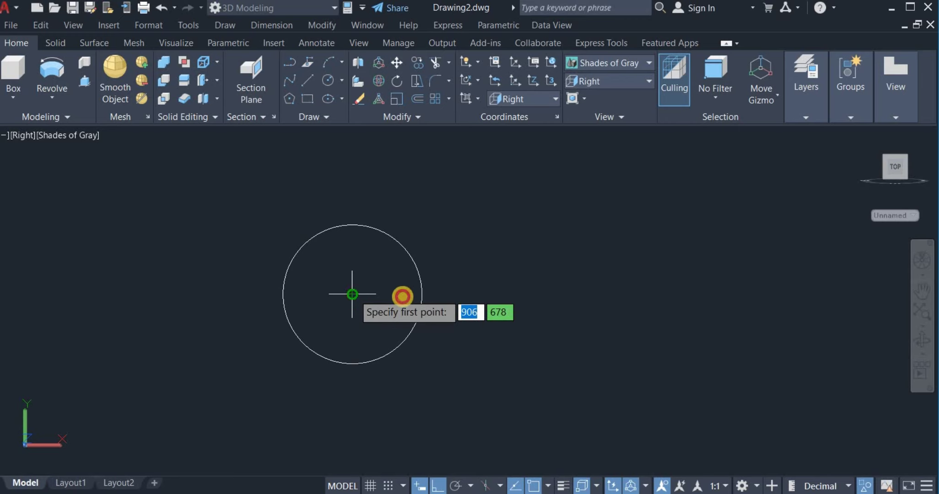
Draw a horizontal line 450 long, running right from the centre of the 300-diameter circle.
left_click(352, 294)
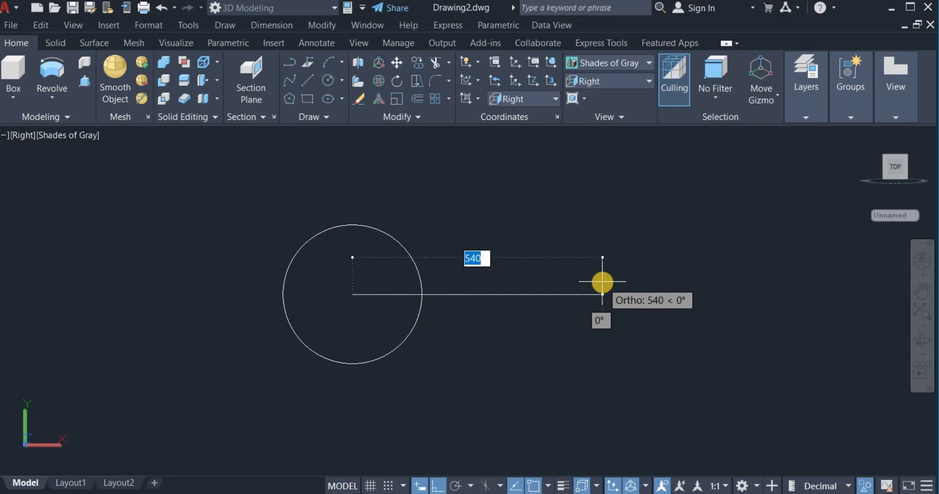
type("450")
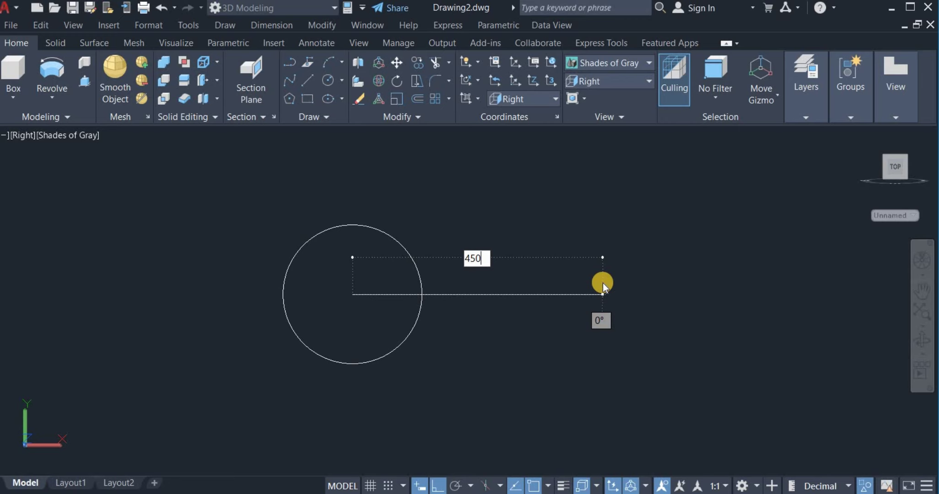
key("Return")
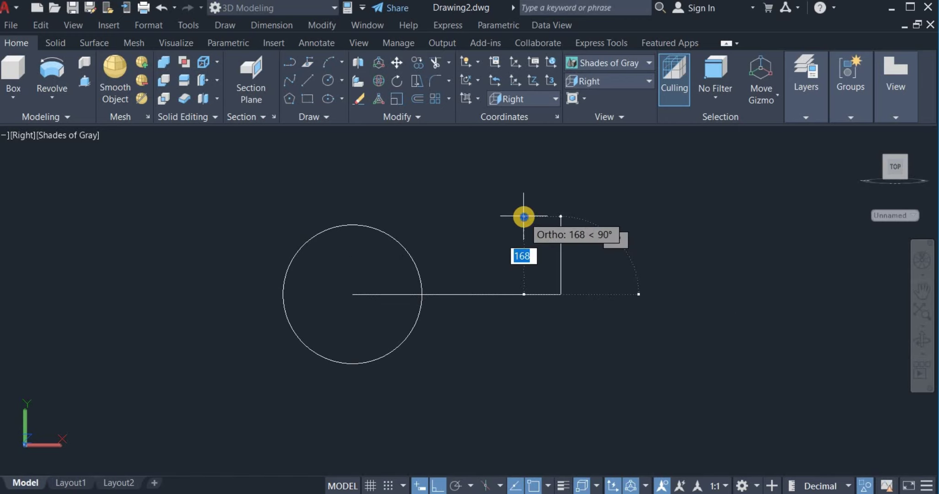
right_click(524, 215)
left_click(541, 224)
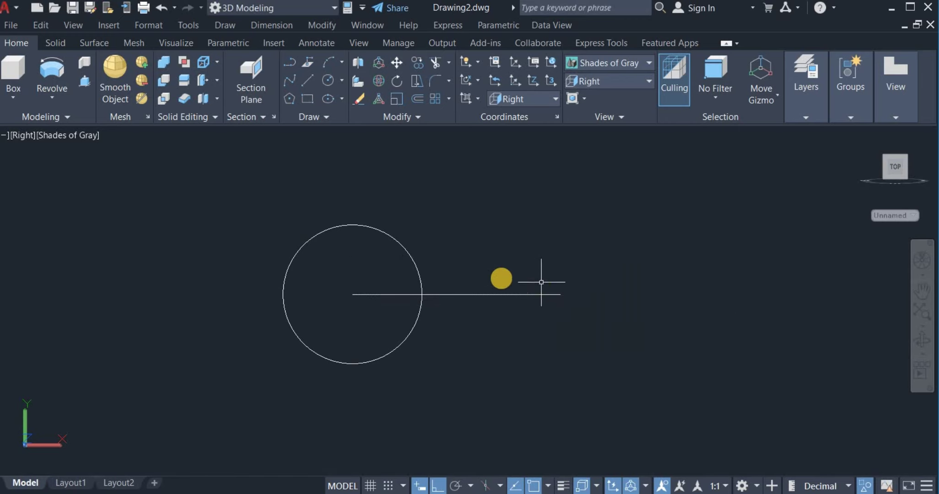
Draw a circle with a diameter of 200 centred on the free right end of the horizontal line.
left_click(323, 80)
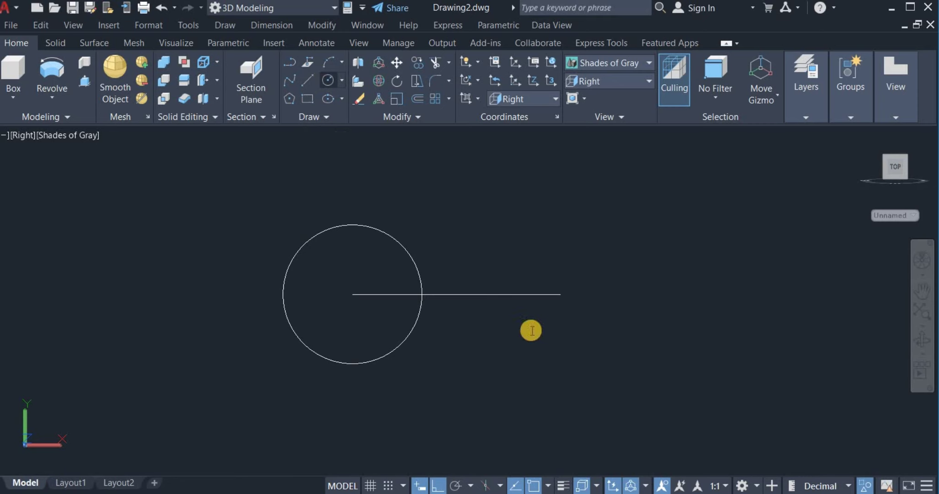
left_click(560, 293)
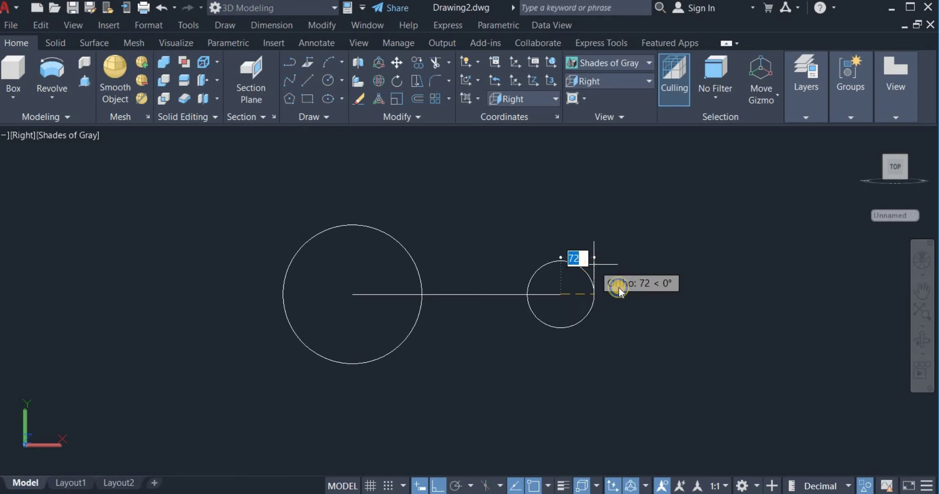
right_click(594, 264)
left_click(635, 321)
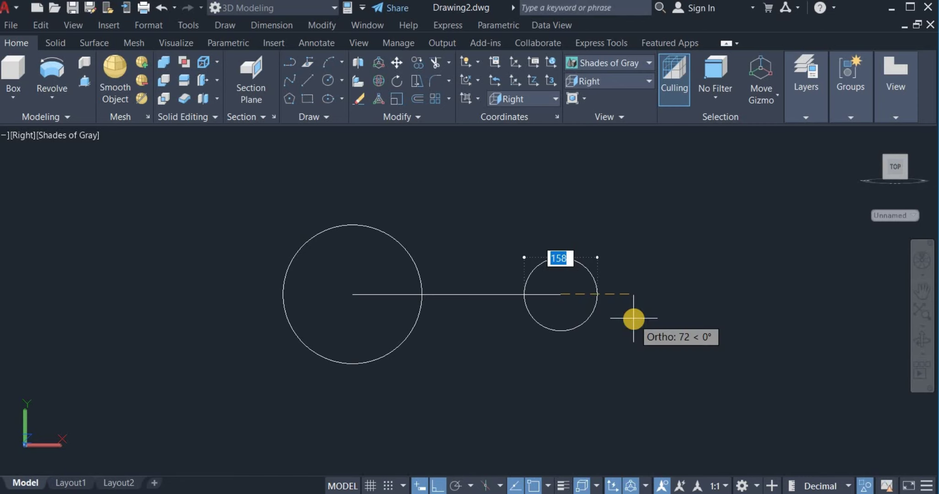
type("200")
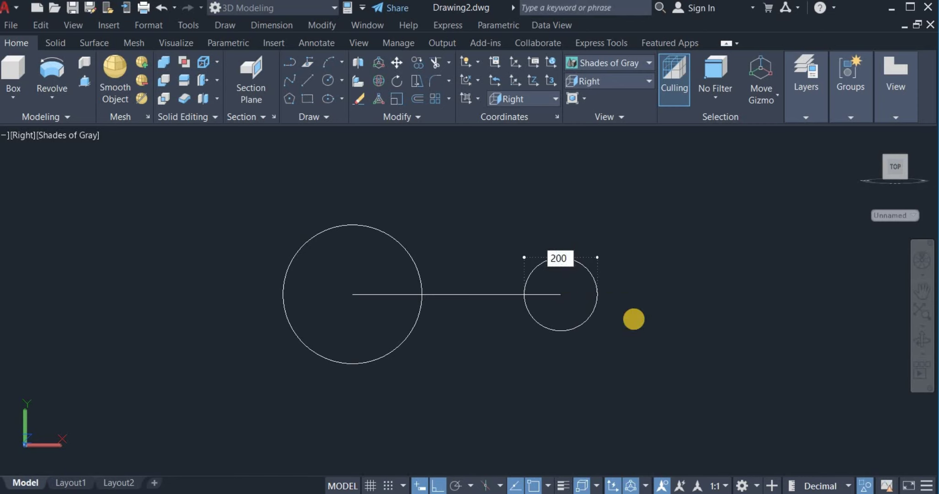
key("Return")
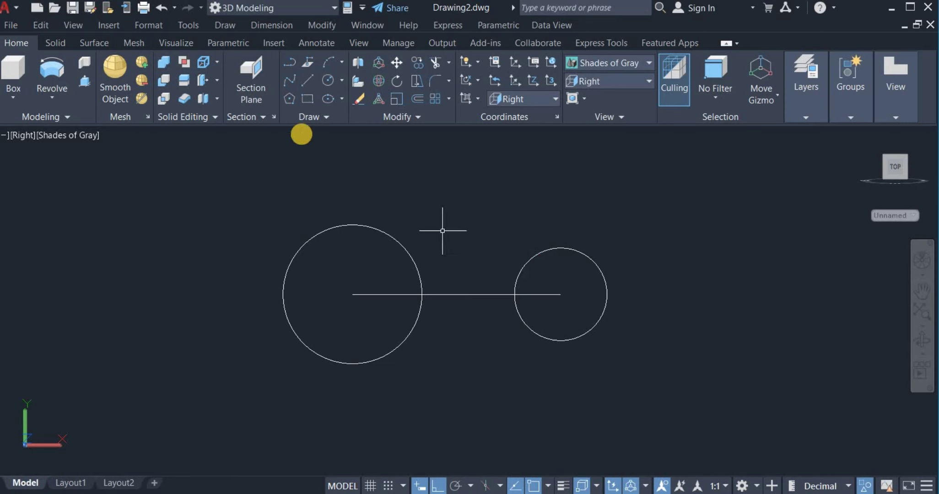
Draw a line tangent to the upper sides of the large and small circles, using the Tangent snap at both ends.
left_click(309, 80)
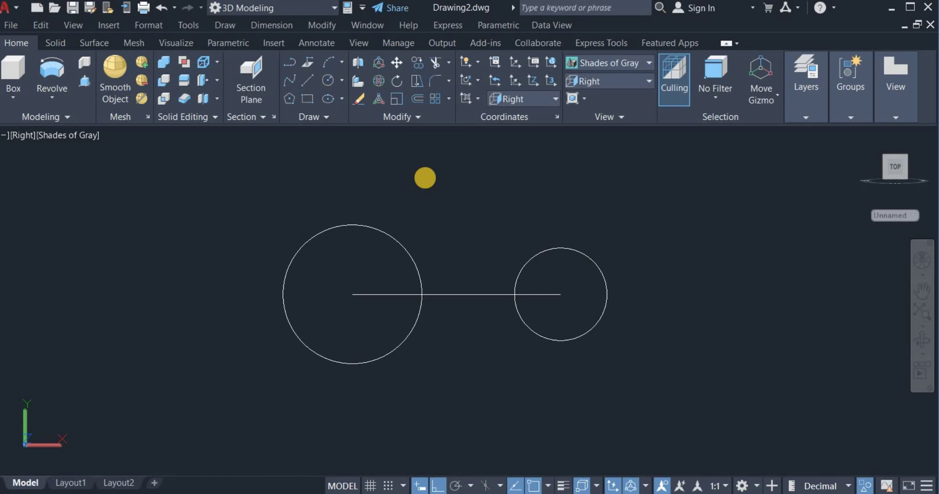
right_click(452, 196, "shift")
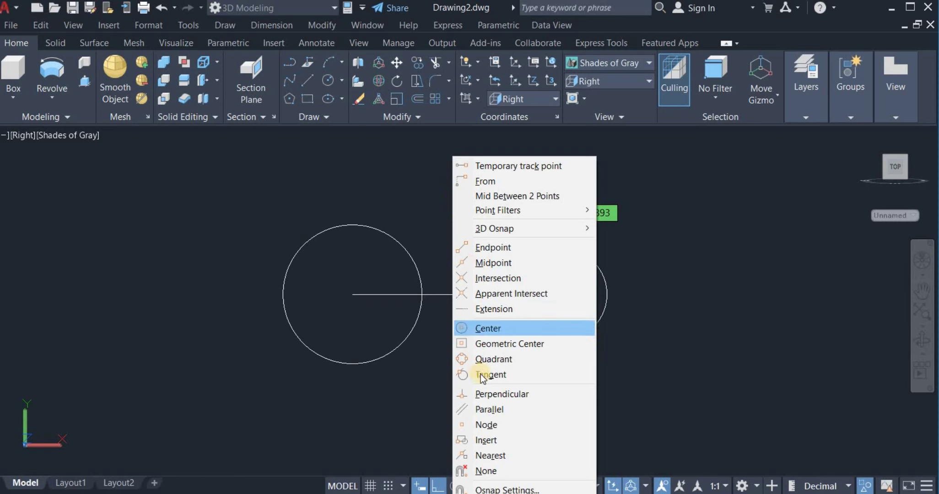
left_click(527, 376)
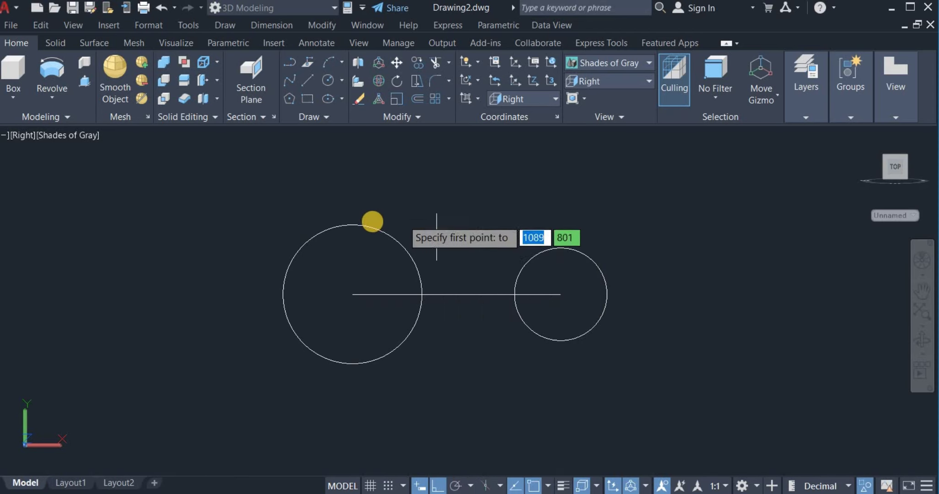
left_click(372, 223)
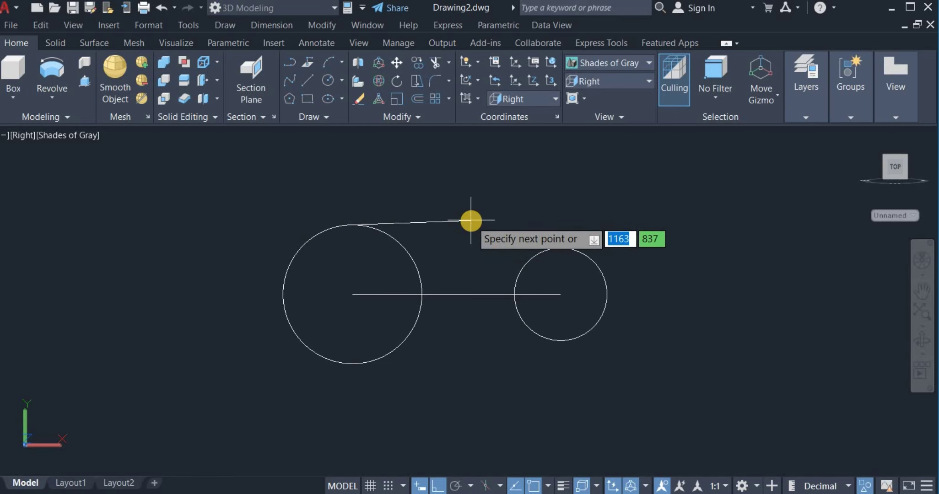
right_click(471, 221, "shift")
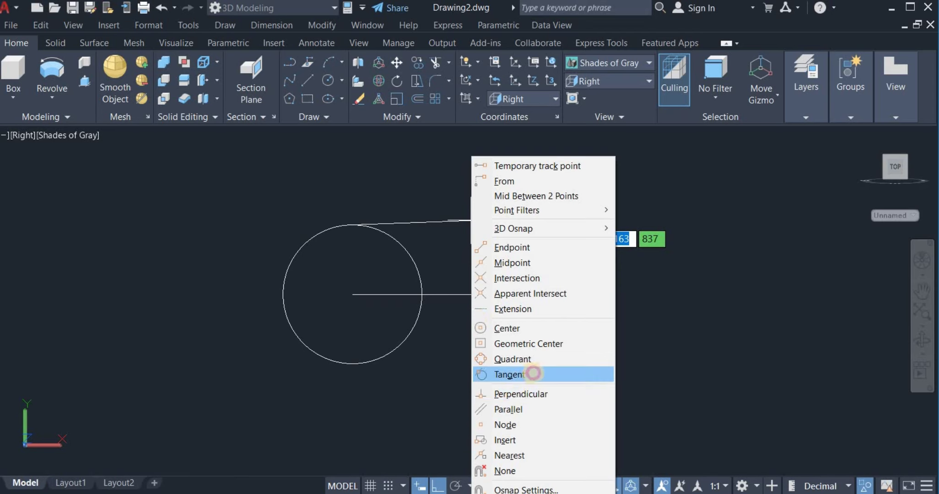
left_click(531, 374)
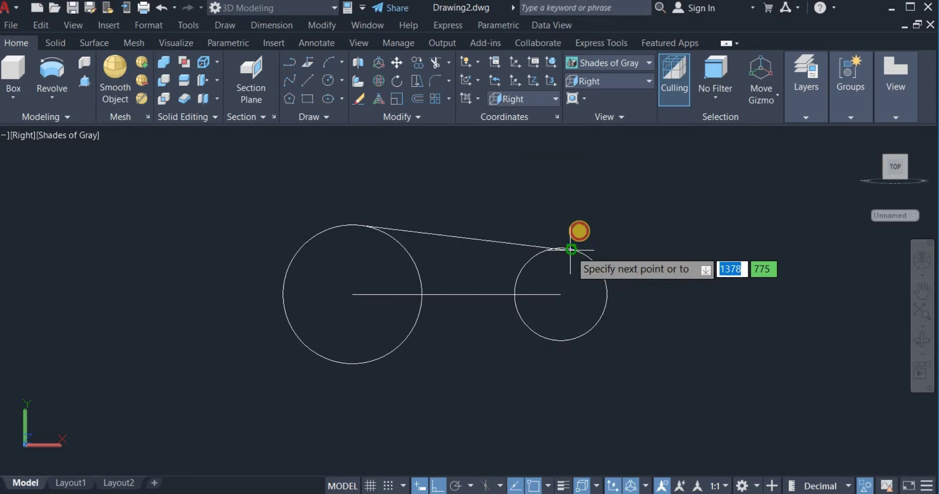
left_click(576, 237)
right_click(581, 214)
left_click(607, 224)
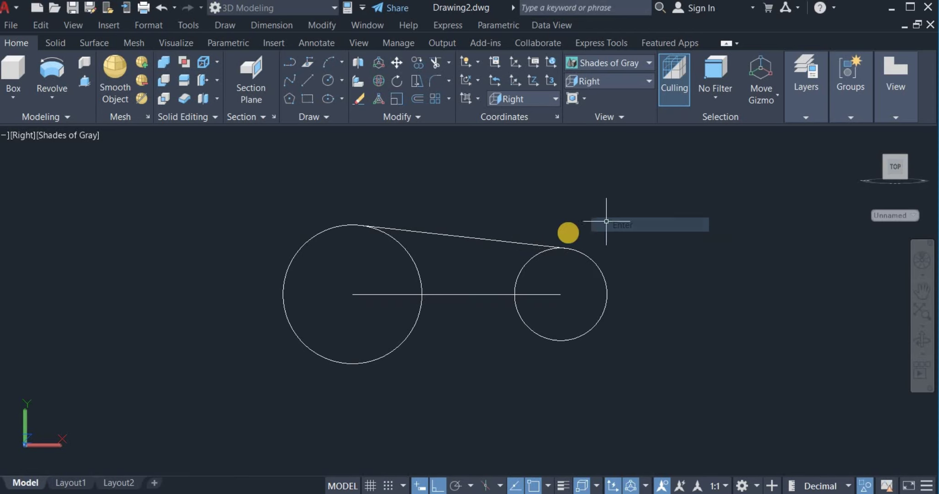
Draw a line tangent to the lower sides of the large and small circles, using the Tangent snap at both ends.
right_click(420, 184)
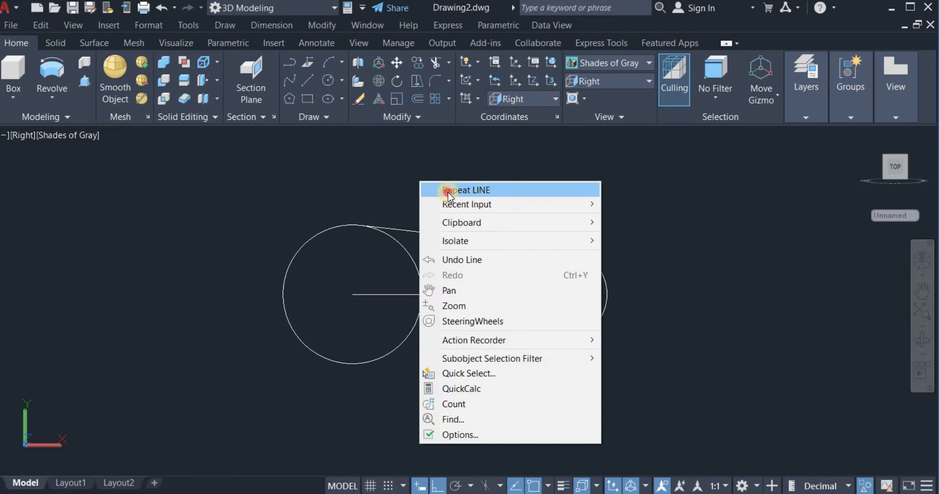
left_click(448, 191)
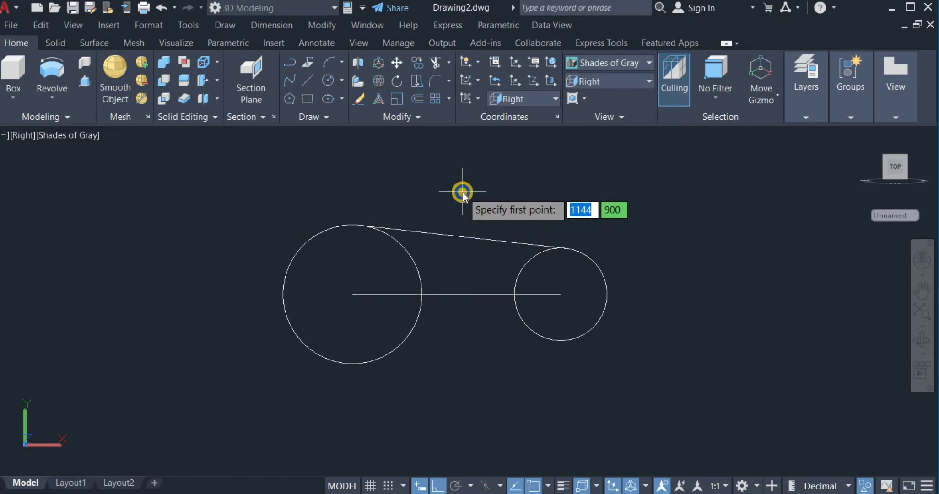
right_click(463, 192, "shift")
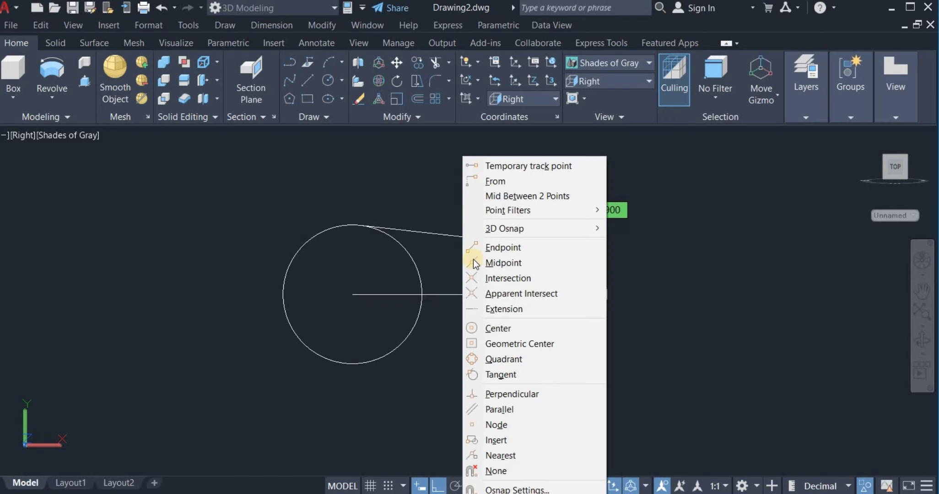
left_click(487, 374)
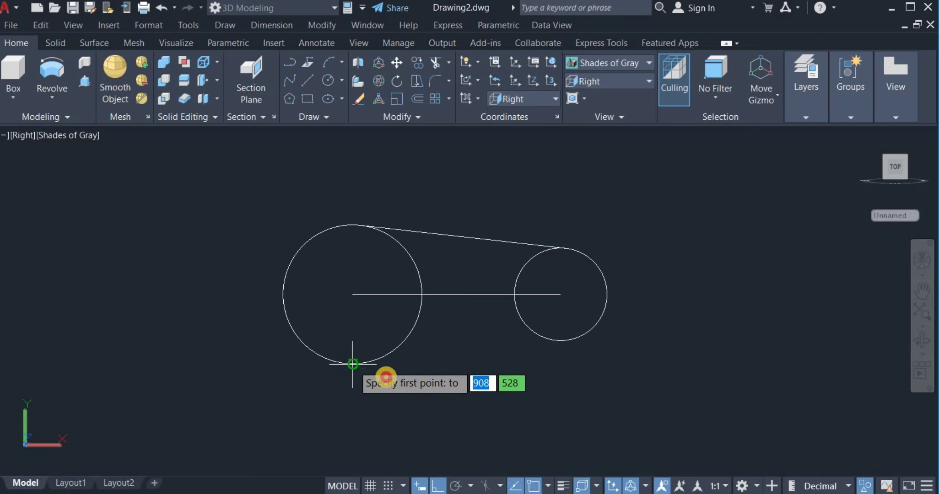
left_click(385, 377)
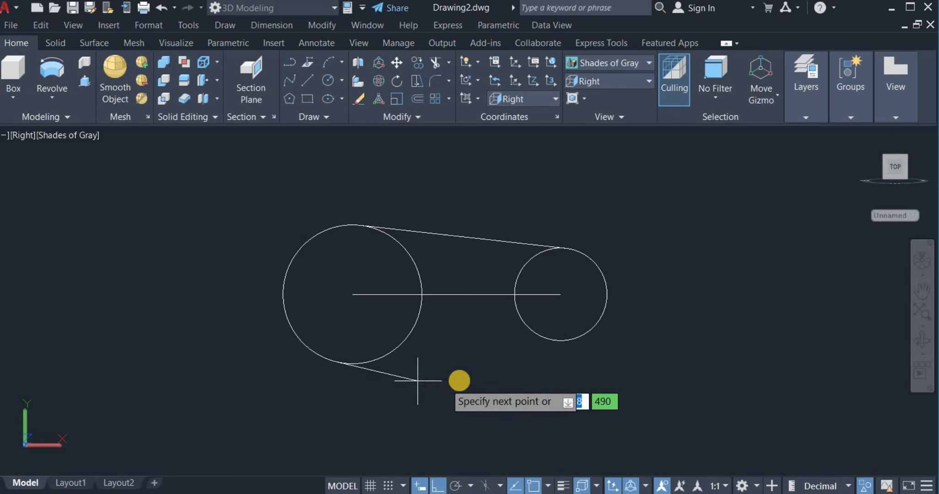
right_click(479, 360, "shift")
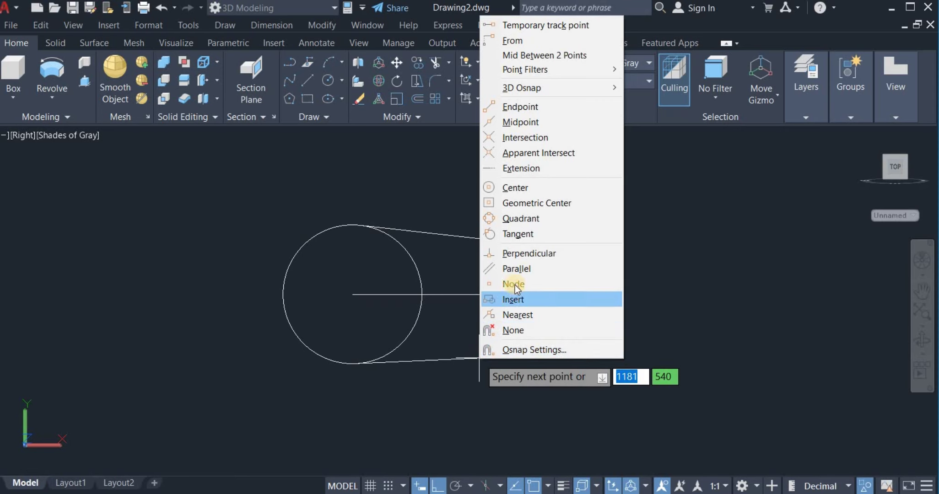
left_click(538, 236)
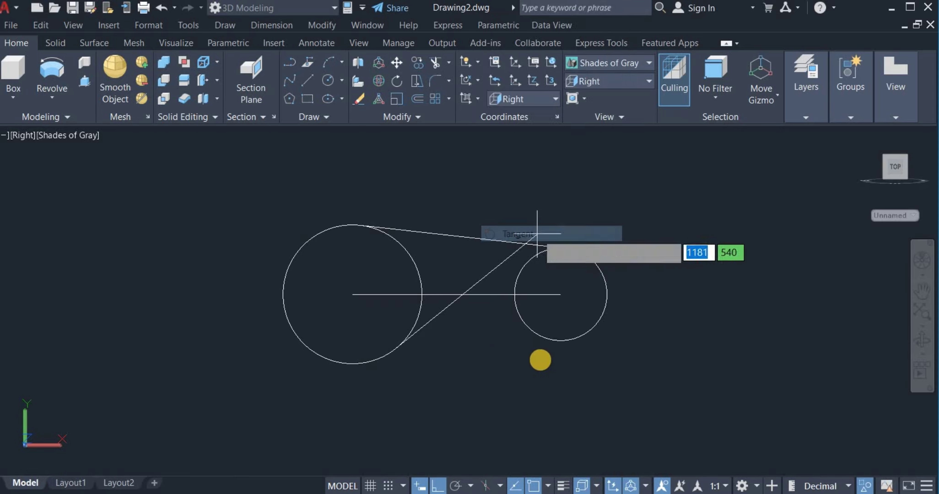
left_click(556, 341)
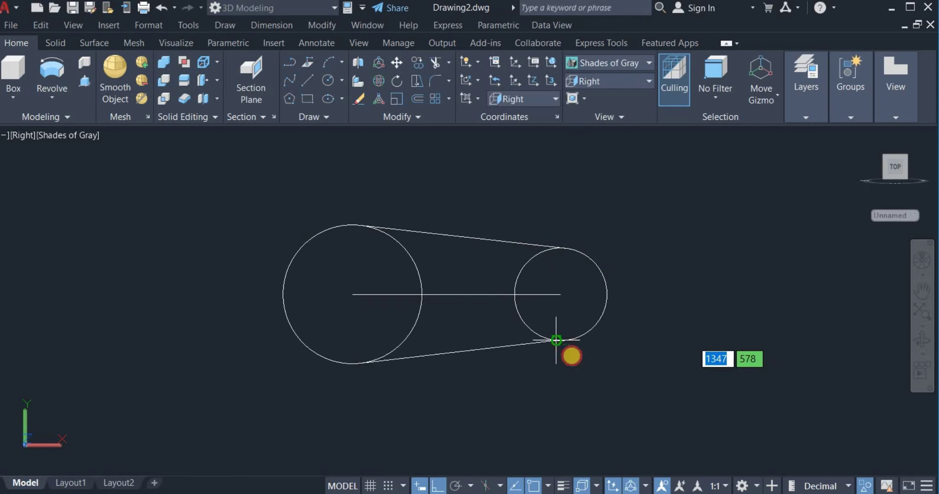
right_click(575, 360)
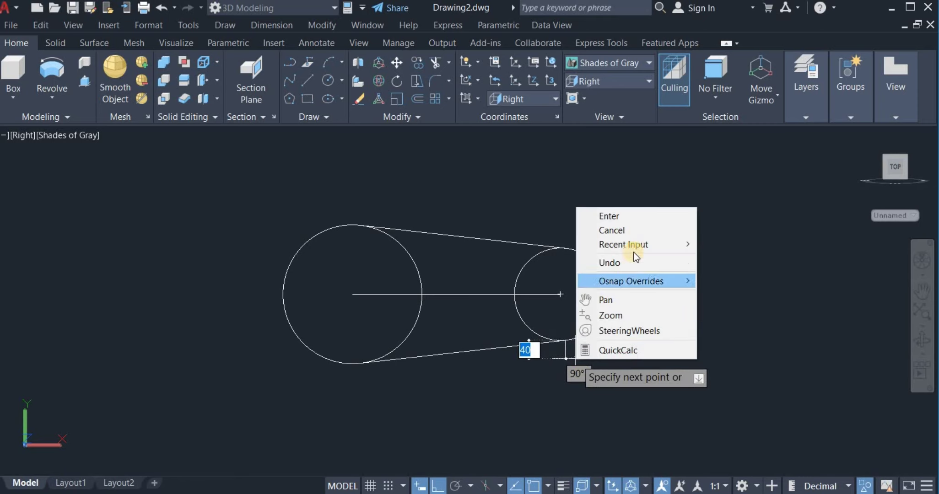
left_click(648, 217)
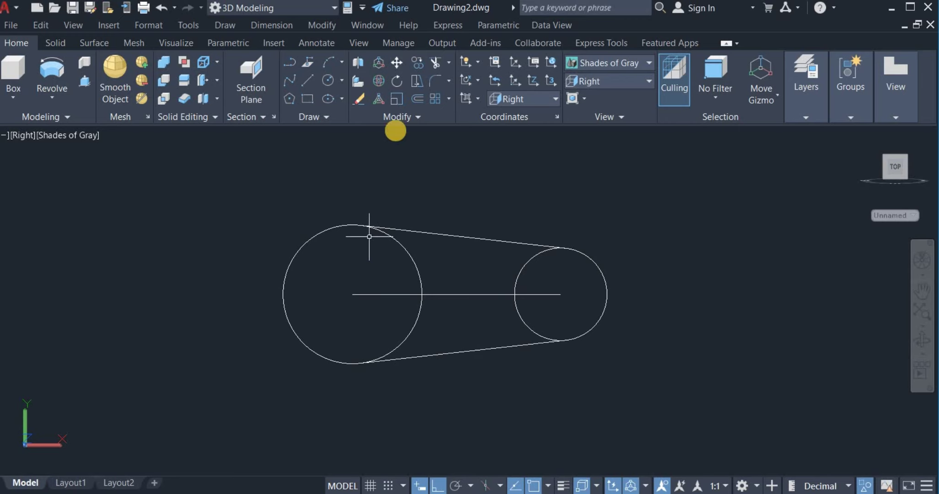
Trim away the inner arcs of both circles between the tangent lines, keeping the outer belt outline and the horizontal centre line.
left_click(435, 63)
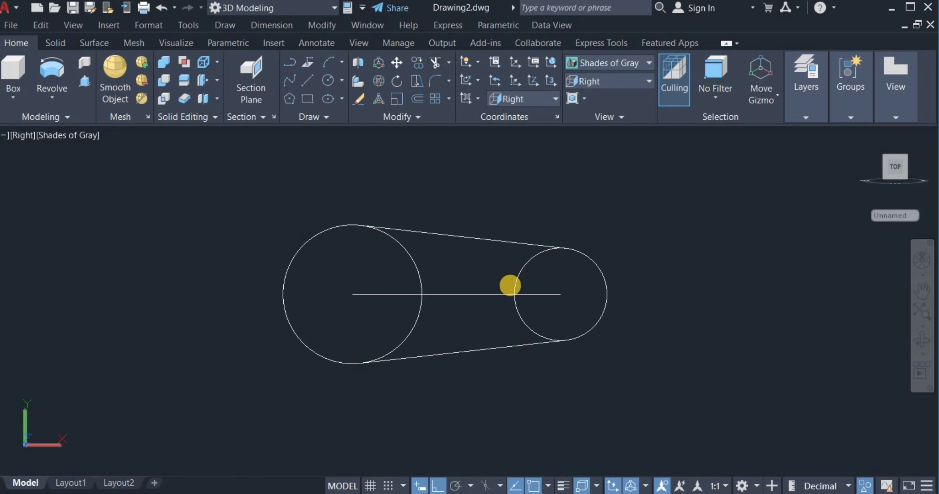
left_click(553, 273)
left_click(350, 275)
key("Return")
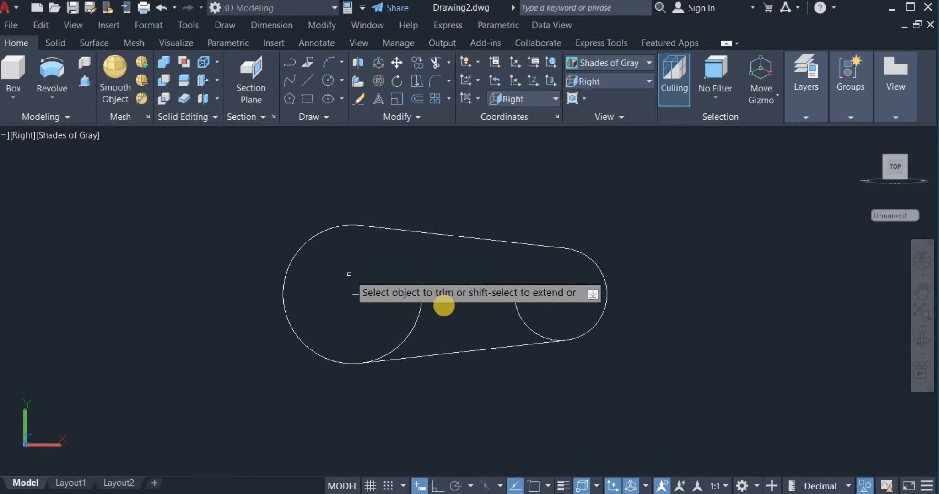
left_click(484, 316)
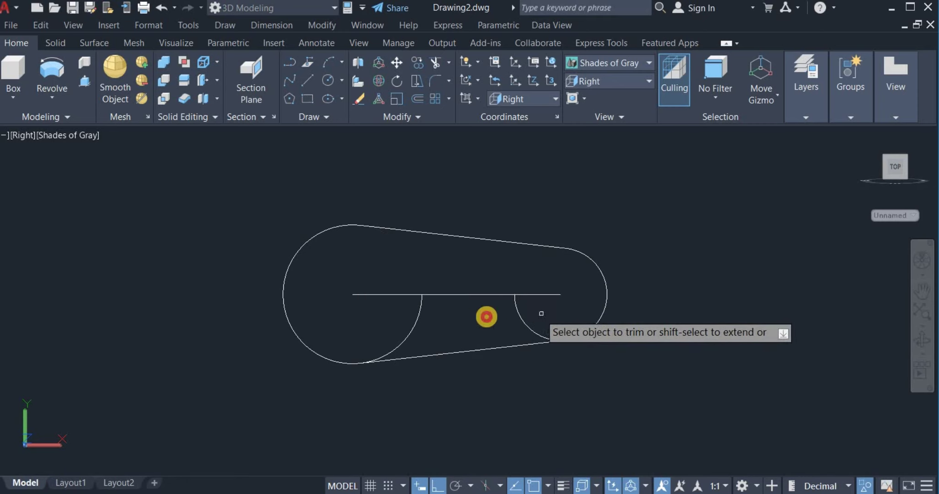
left_click(337, 315)
key("Return")
right_click(505, 192)
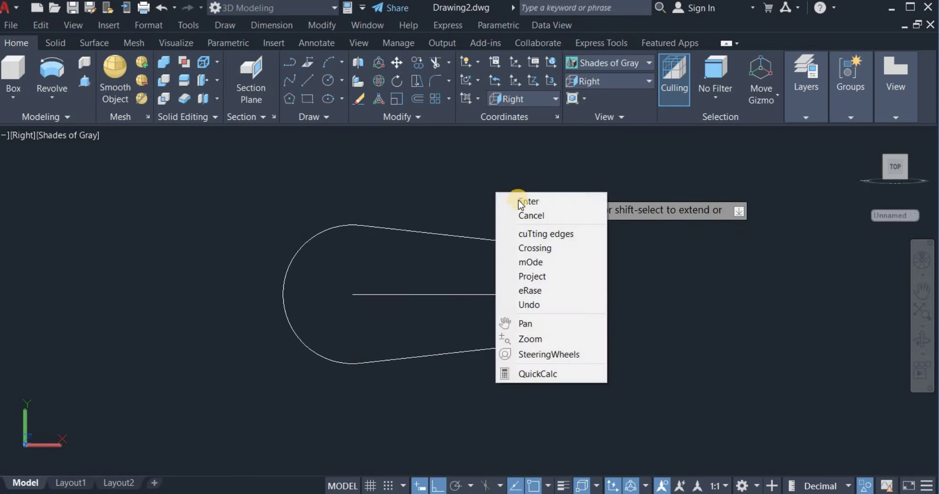
left_click(518, 201)
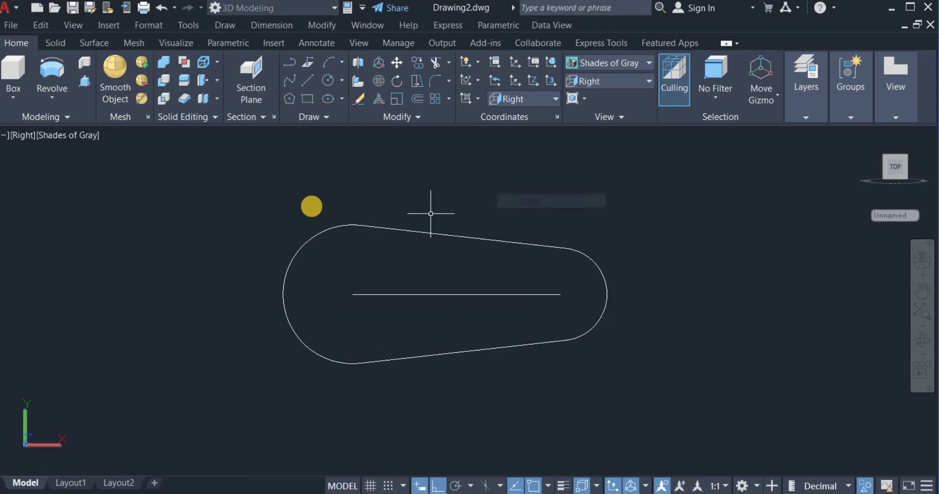
Join the two tangent lines and the two outer arcs into a single closed belt outline.
left_click(390, 118)
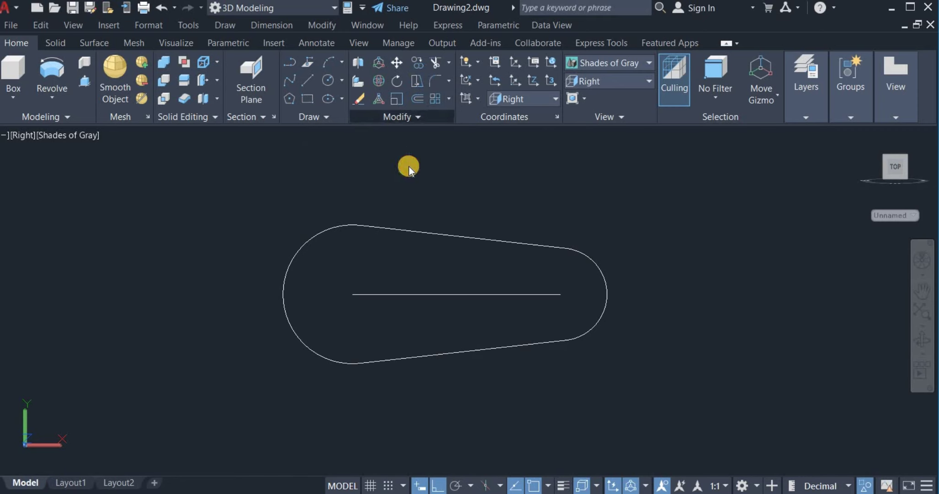
left_click(415, 151)
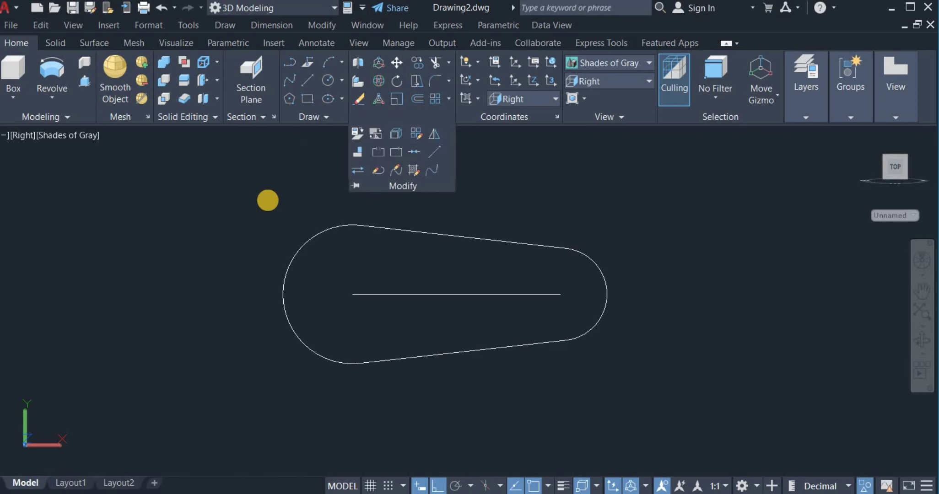
left_click(243, 196)
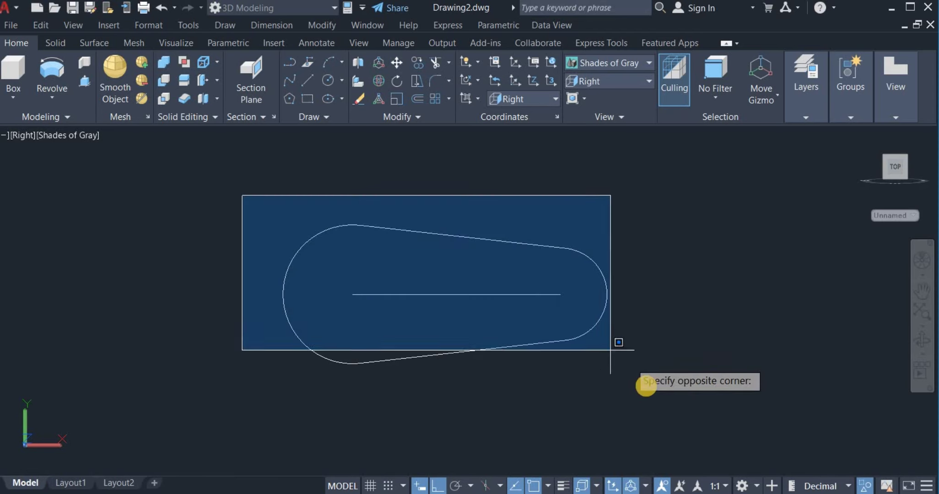
left_click(647, 386)
key("Return")
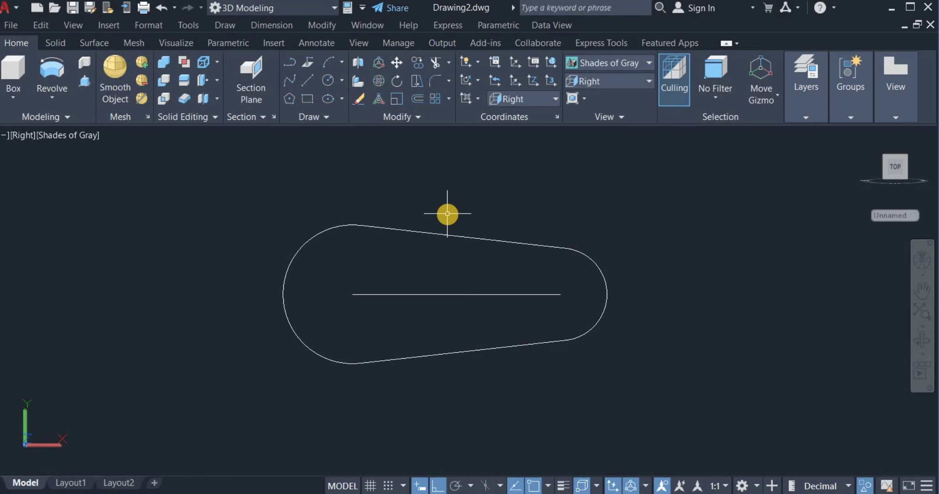
Draw an 8 by 8 square in the empty area to the right of the belt outline.
left_click(304, 99)
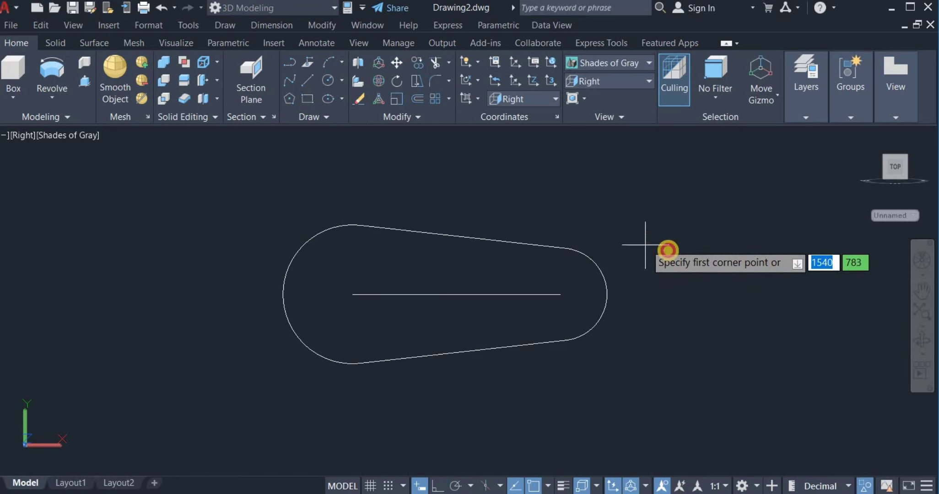
left_click(684, 279)
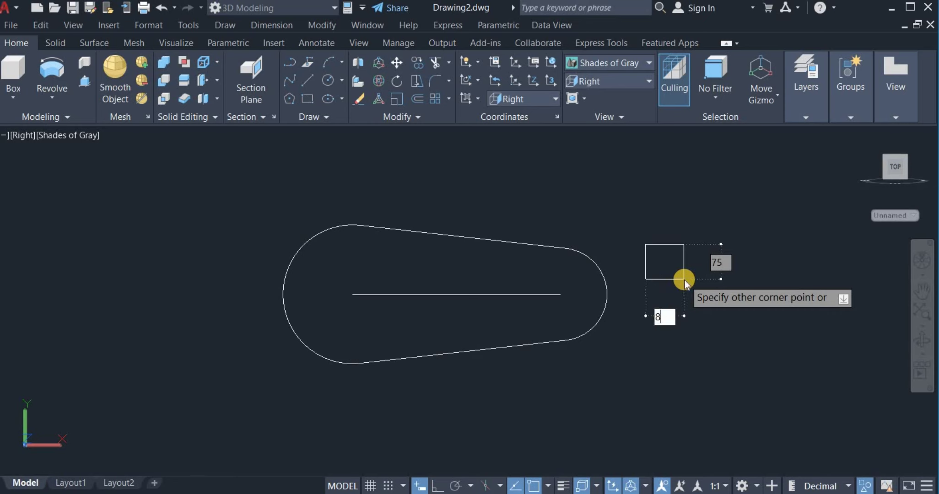
type("8")
key("Tab")
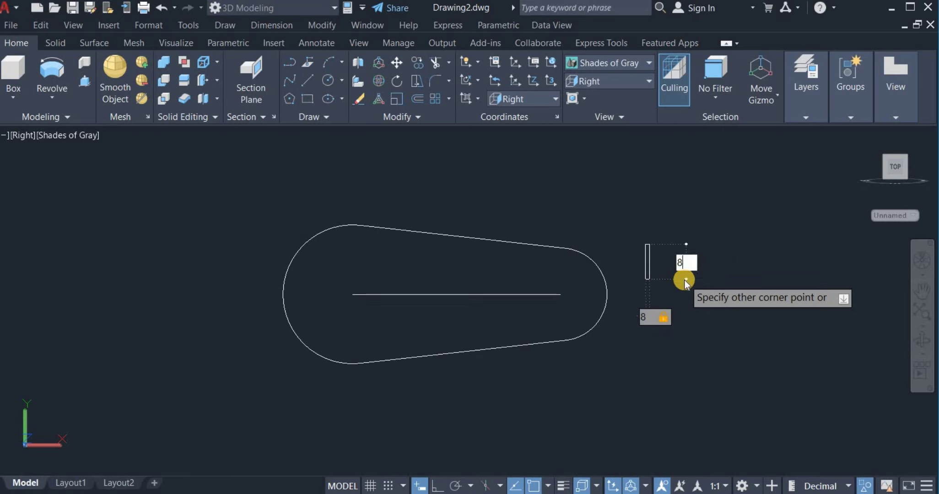
type("8")
key("Return")
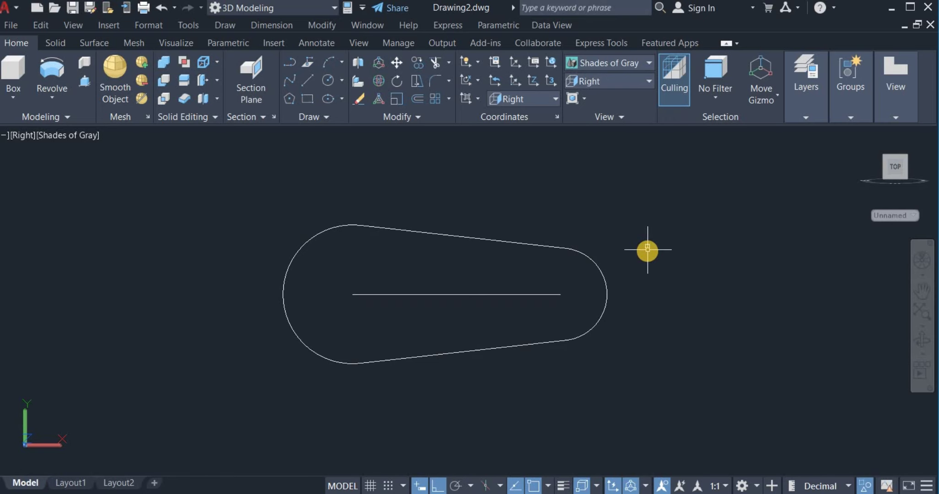
Create a path array of the small square at the outline's upper edge, using the closed belt outline as the path.
scroll(566, 185, "up", 2)
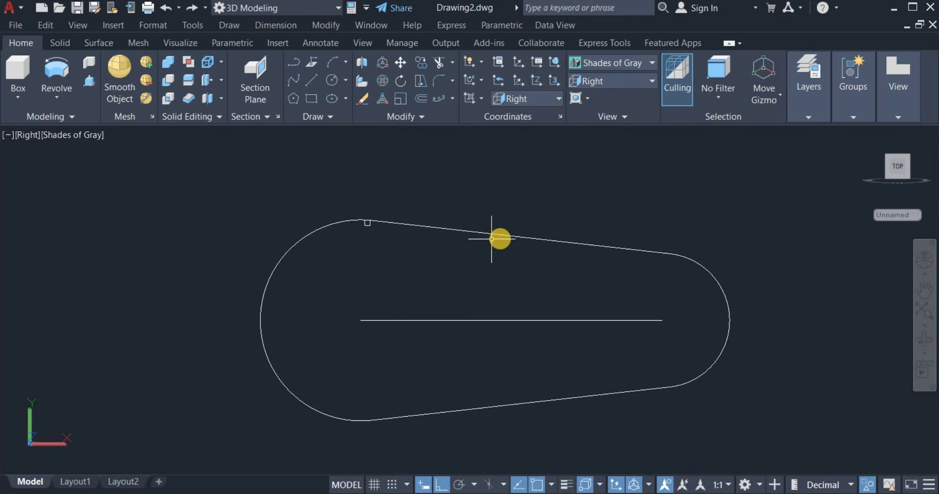
left_click(450, 98)
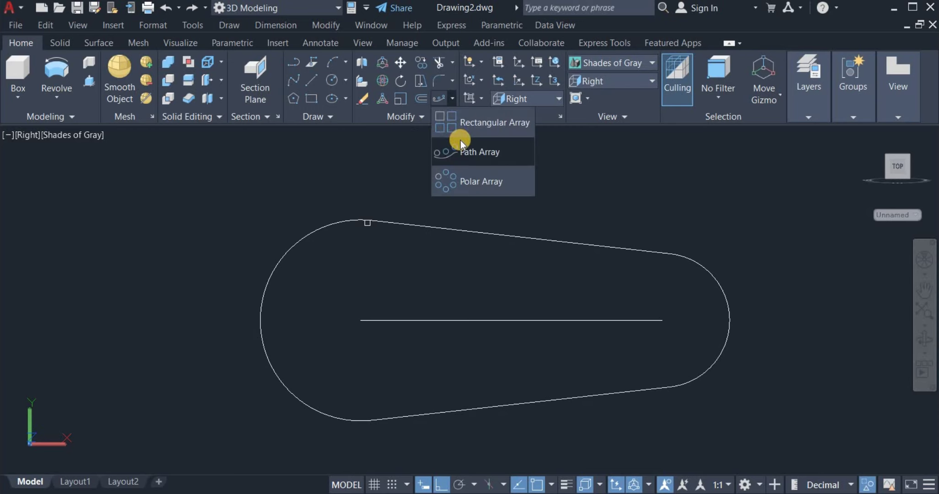
left_click(435, 181)
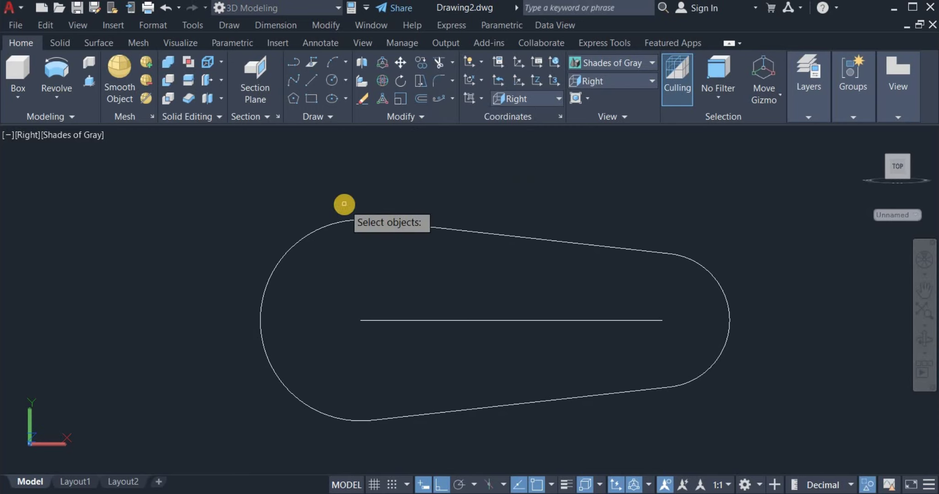
left_click(345, 205)
left_click(387, 245)
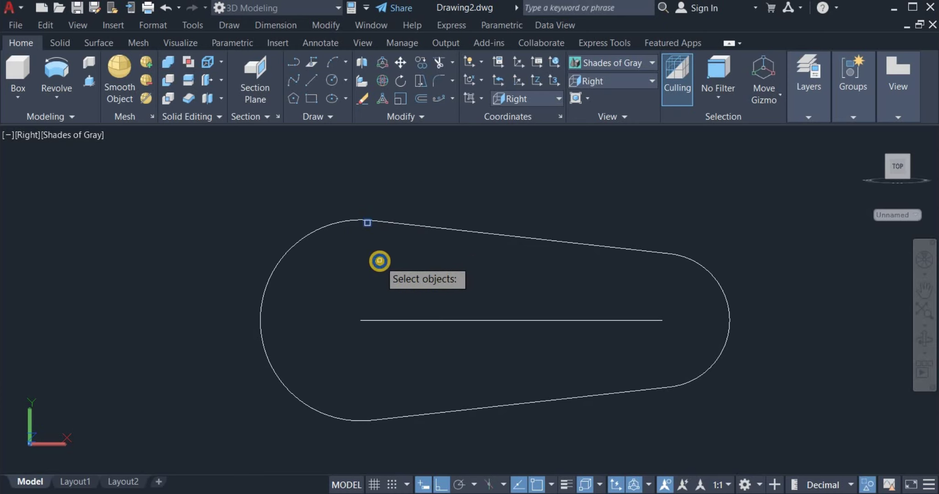
left_click(447, 228)
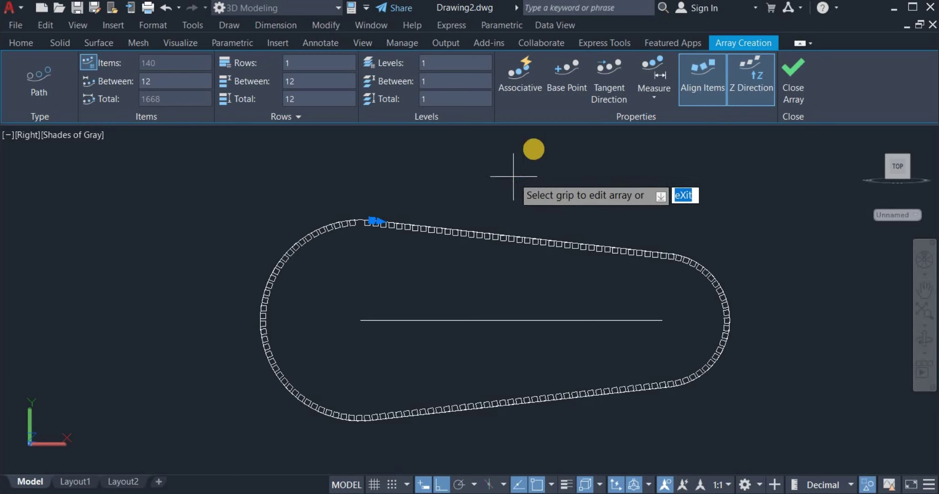
Set the array's base point to the midpoint of the source square's top edge.
left_click(566, 83)
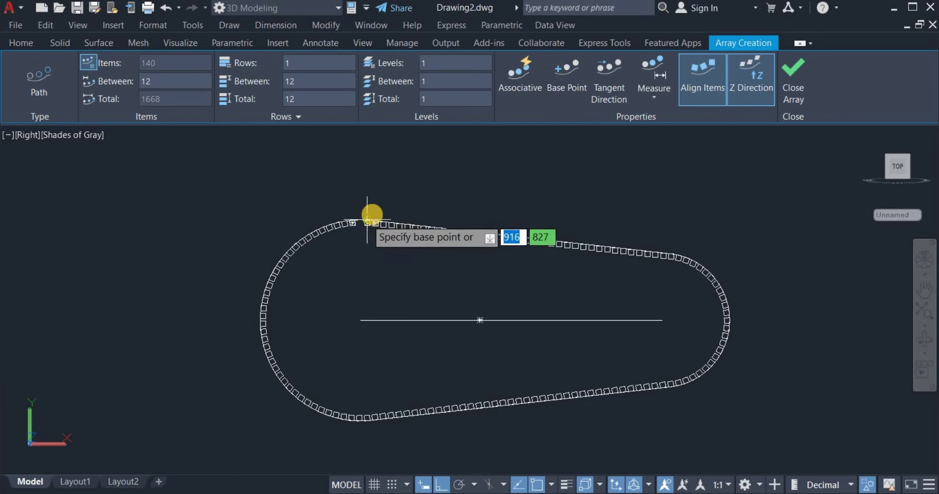
scroll(366, 216, "up", 5)
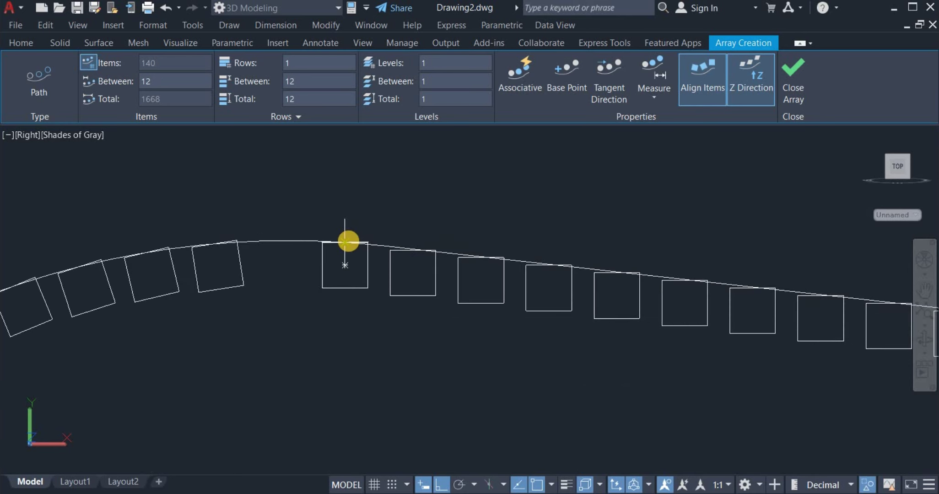
left_click(349, 240)
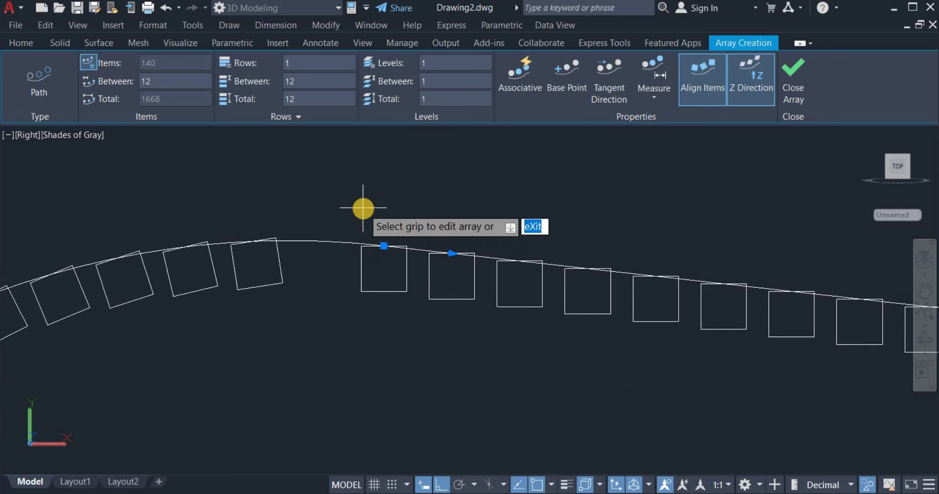
scroll(363, 204, "down", 5)
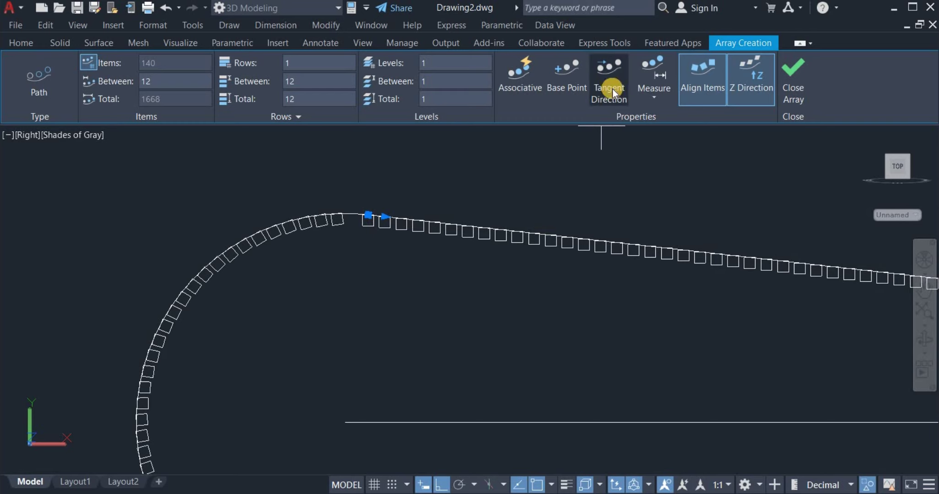
Set the array's tangent direction along the source square's right edge, from its top corner to its bottom corner.
left_click(588, 95)
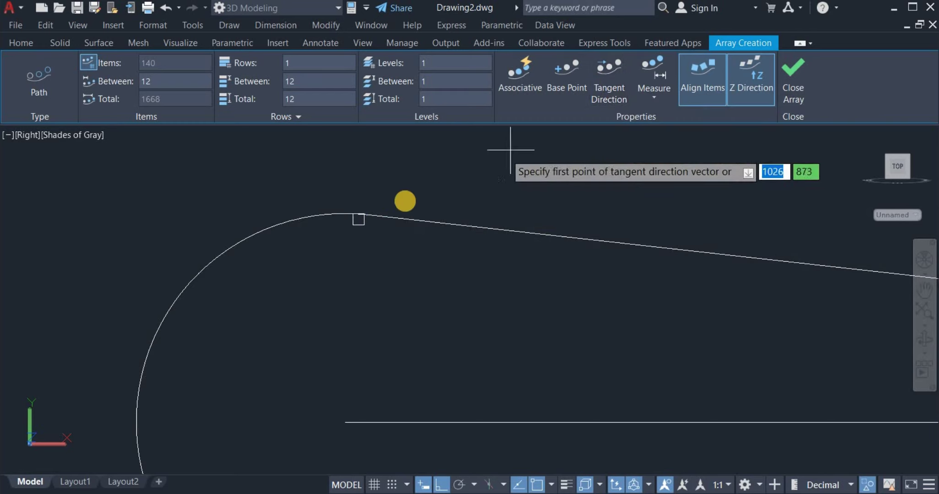
scroll(369, 211, "up", 5)
scroll(373, 207, "up", 2)
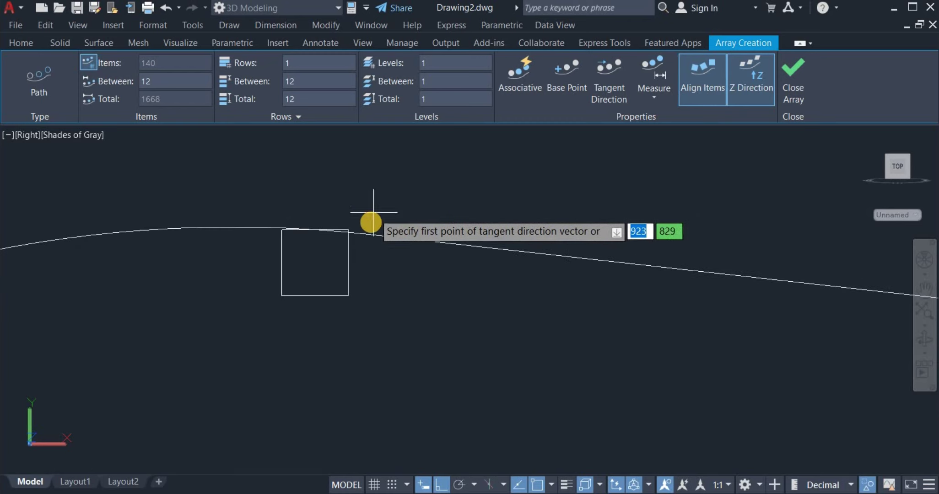
left_click(348, 229)
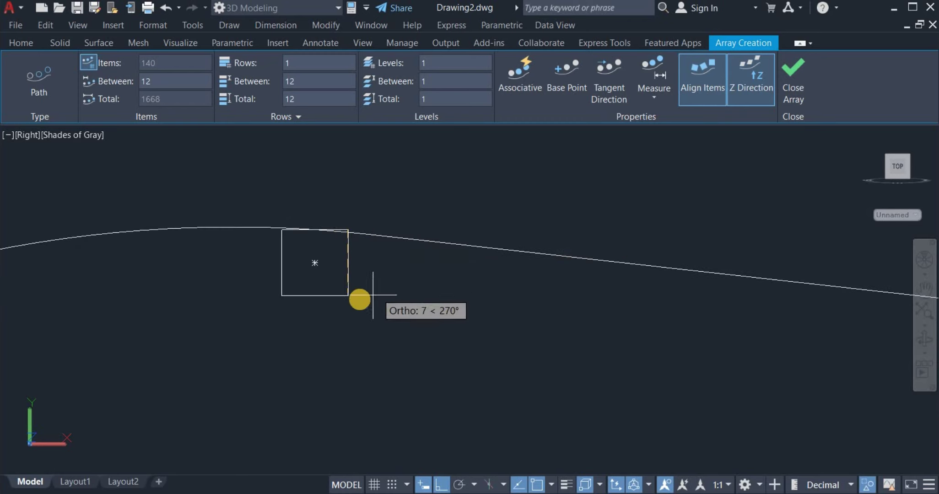
left_click(349, 297)
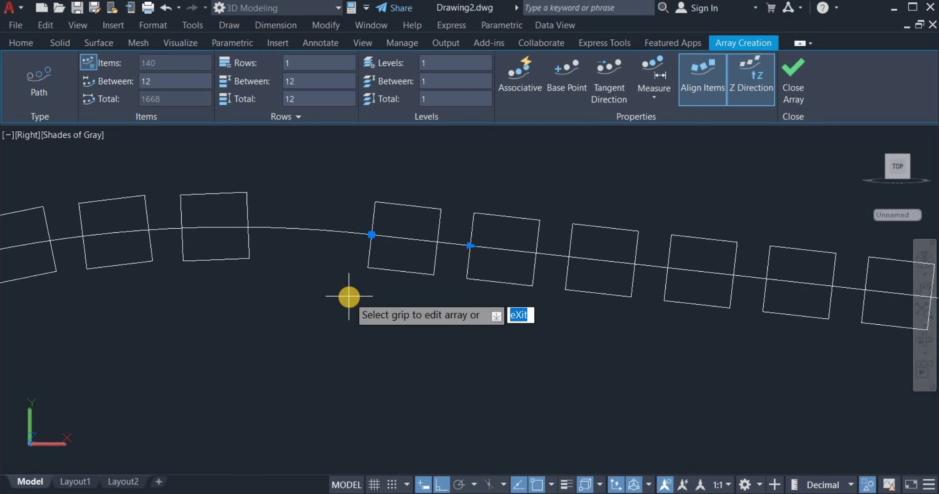
scroll(350, 296, "down", 5)
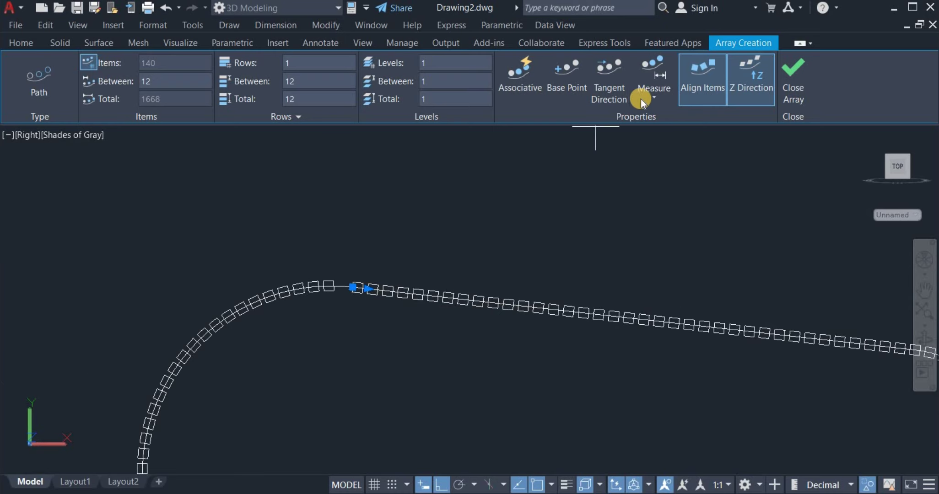
Change the path array's spacing method to Divide with 140 items and finish the array.
left_click(652, 94)
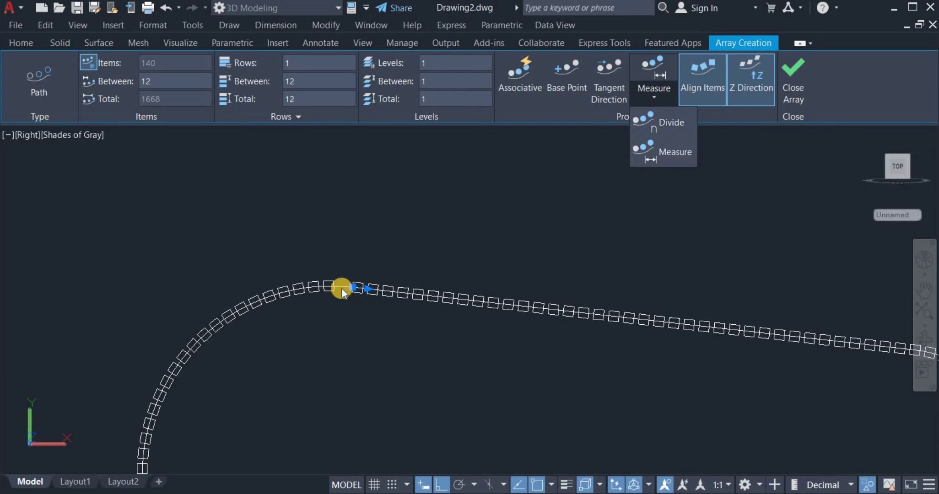
left_click(665, 122)
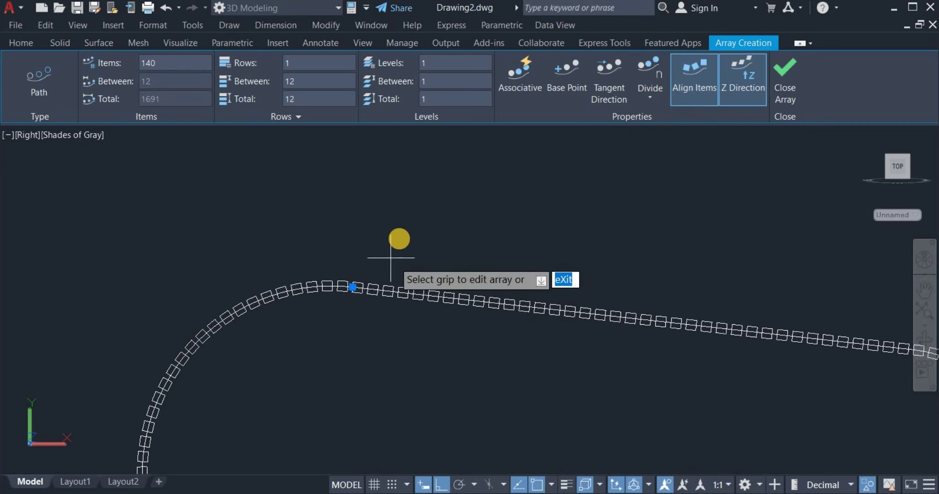
right_click(398, 208)
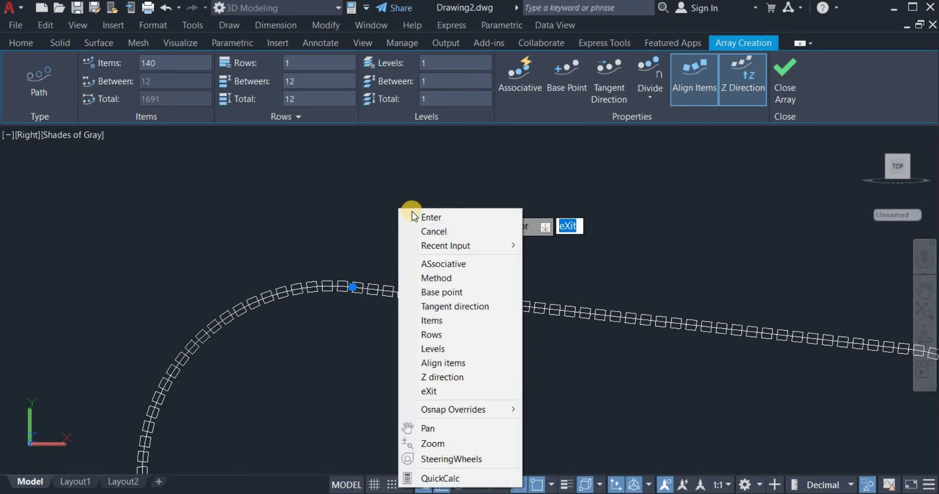
left_click(430, 217)
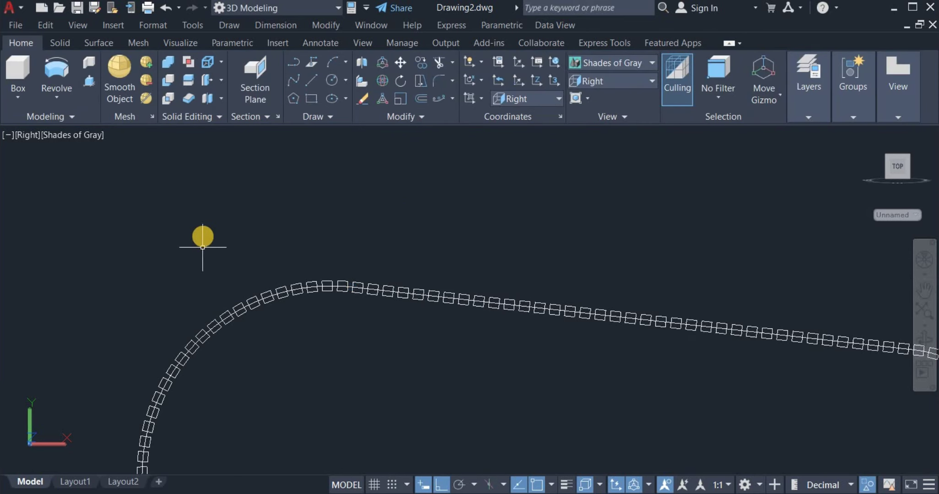
Offset the closed belt outline outward by 6.
scroll(203, 247, "down", 4)
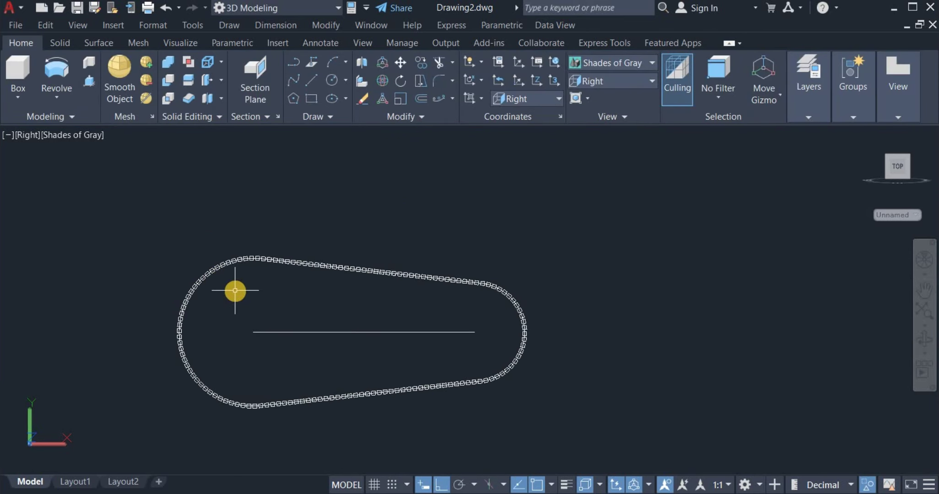
scroll(235, 290, "up", 2)
right_click(278, 254)
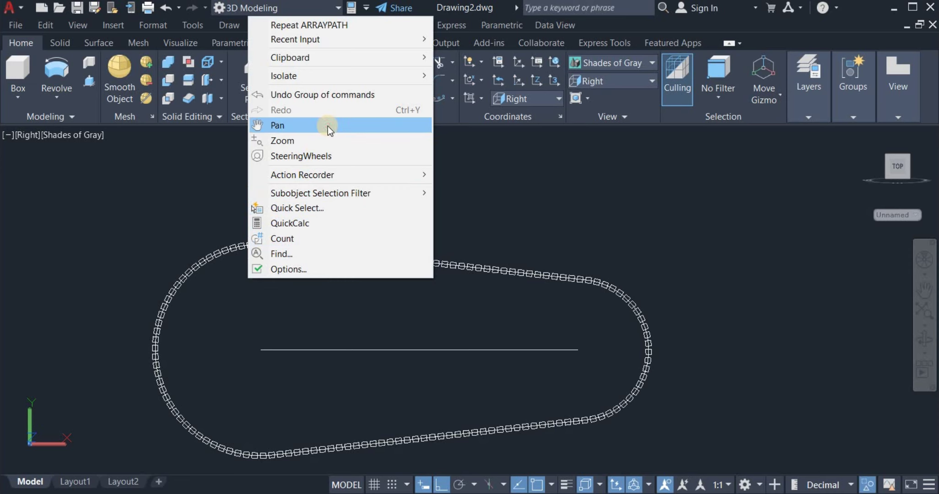
left_click(328, 126)
left_click_drag(303, 273, 380, 252)
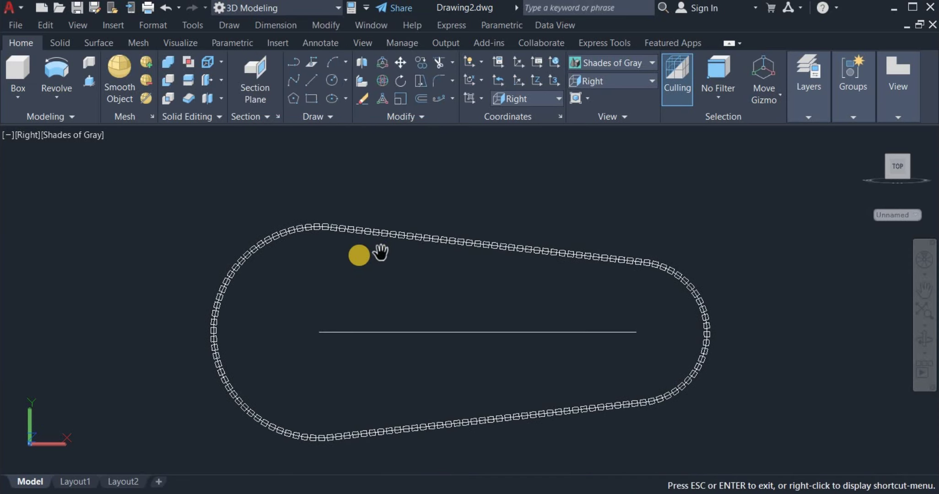
scroll(362, 232, "up", 3)
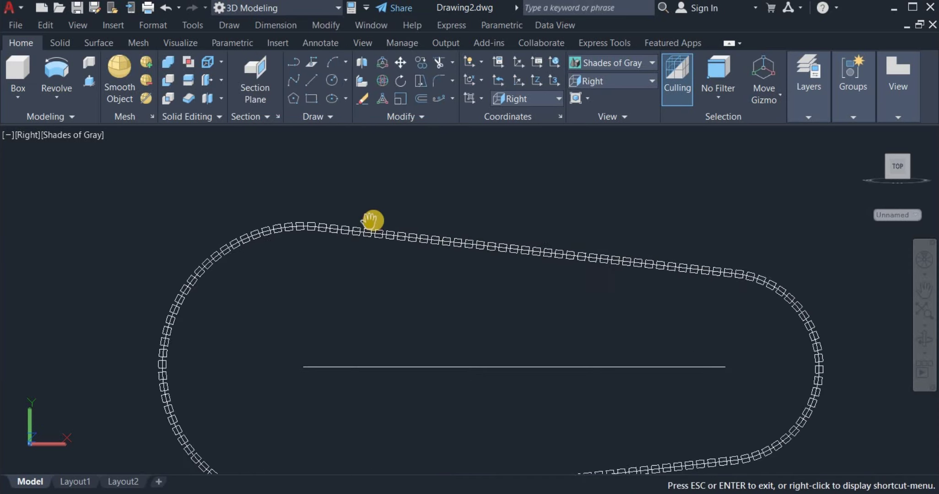
right_click(374, 210)
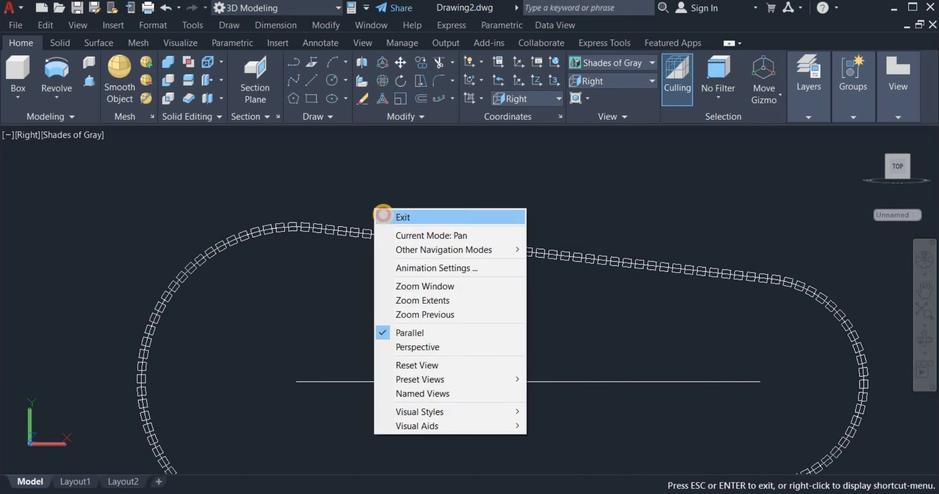
left_click(383, 217)
scroll(353, 236, "up", 3)
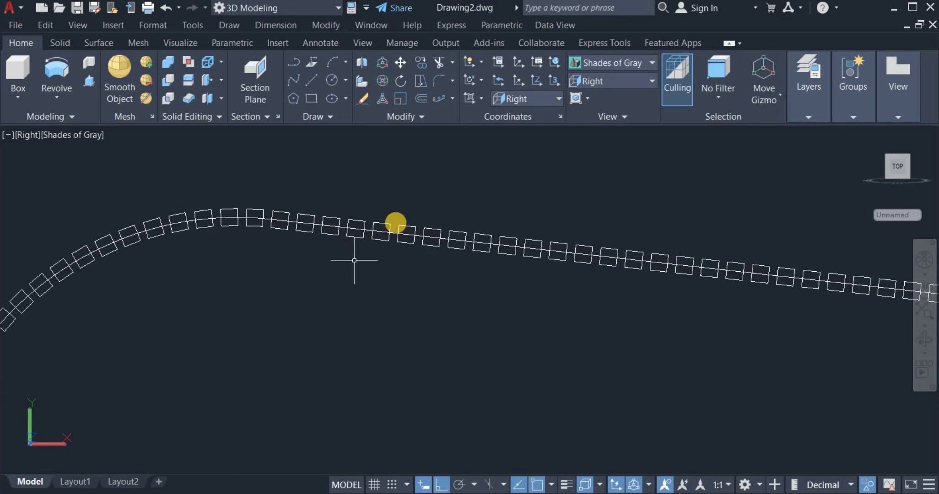
left_click(422, 98)
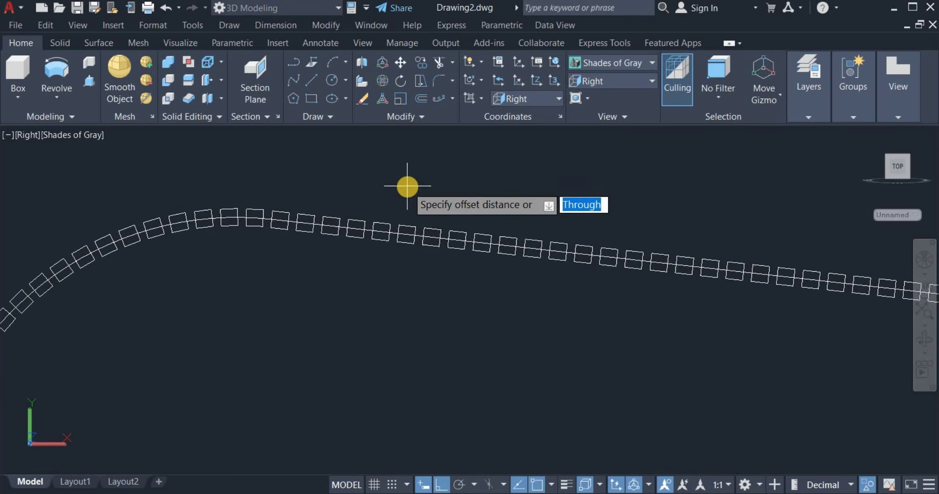
key("Return")
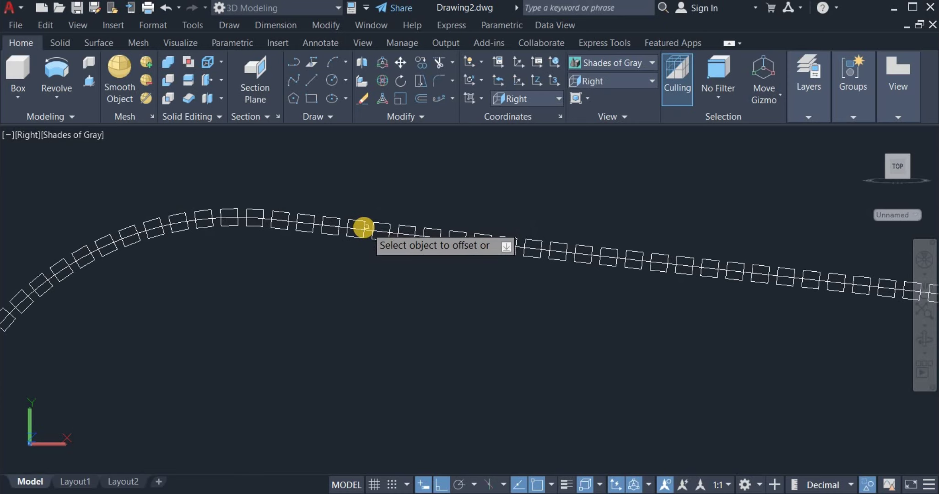
scroll(363, 227, "up", 3)
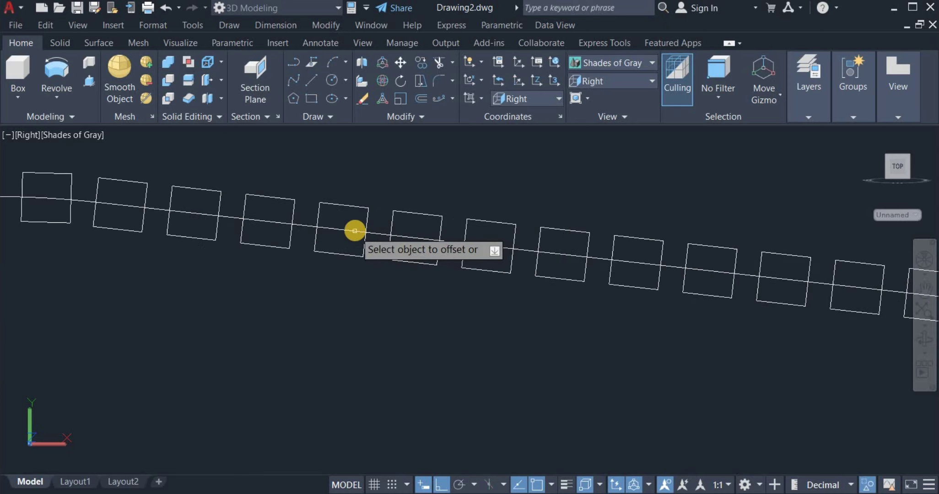
left_click(353, 233)
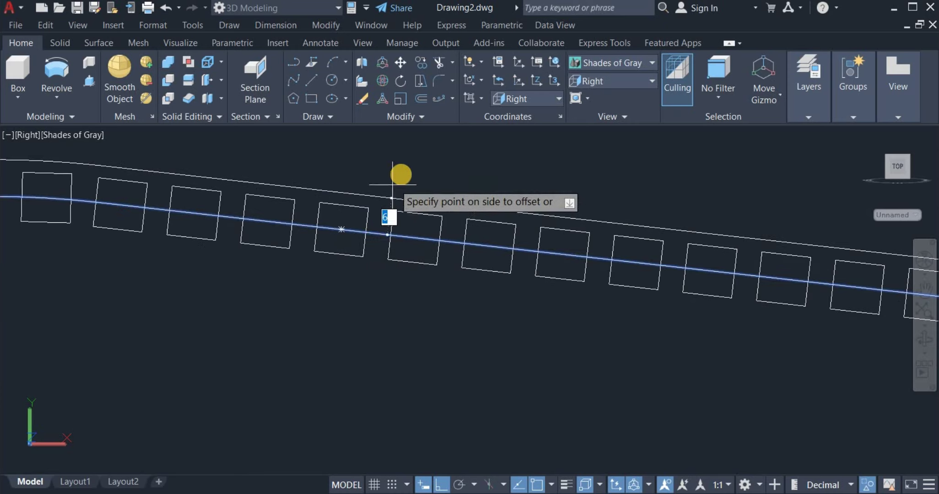
left_click(404, 171)
right_click(435, 173)
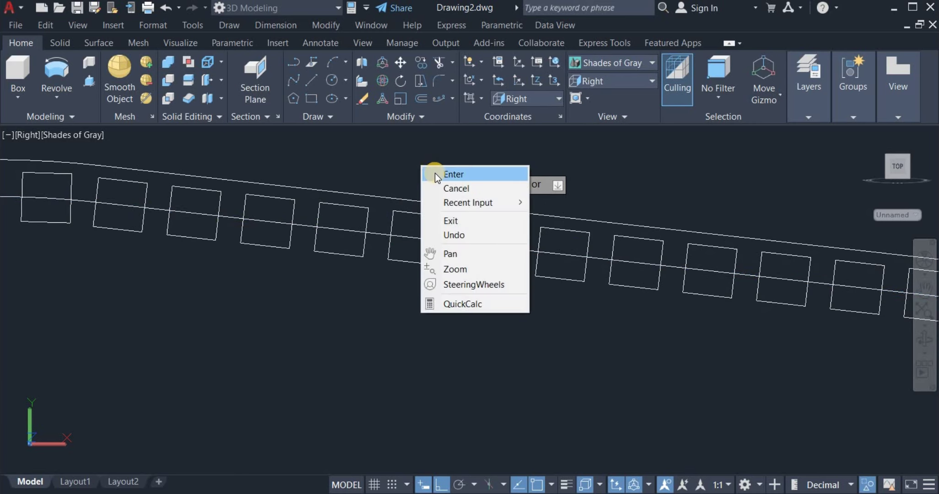
left_click(437, 178)
Trim away the square sides lying outside the original outline on the upper straight run, beside the larger arc.
scroll(434, 172, "down", 2)
scroll(436, 173, "down", 3)
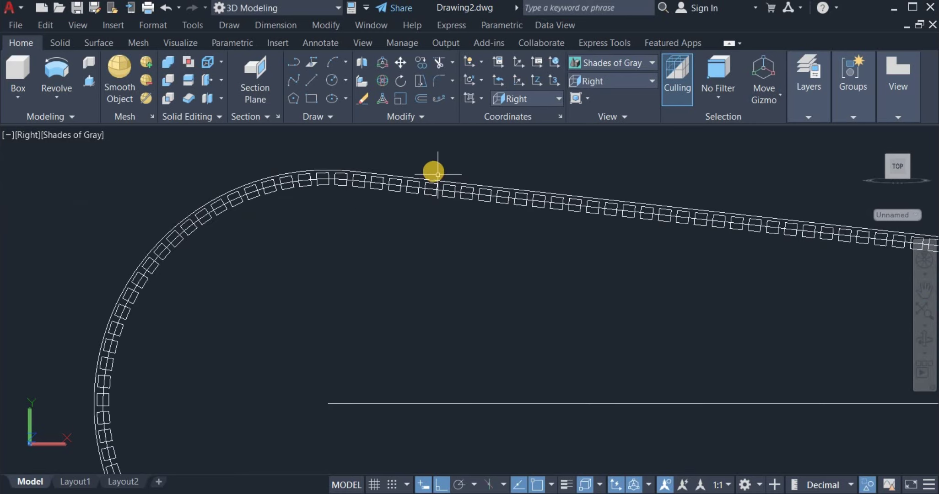
scroll(430, 168, "up", 6)
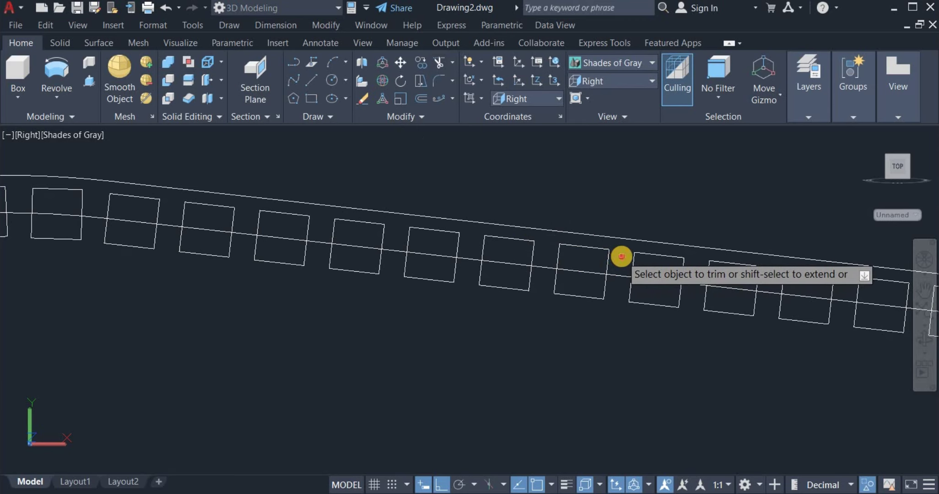
mouse_move(622, 256)
left_mouse_down()
mouse_move(109, 201)
mouse_move(123, 211)
left_mouse_up()
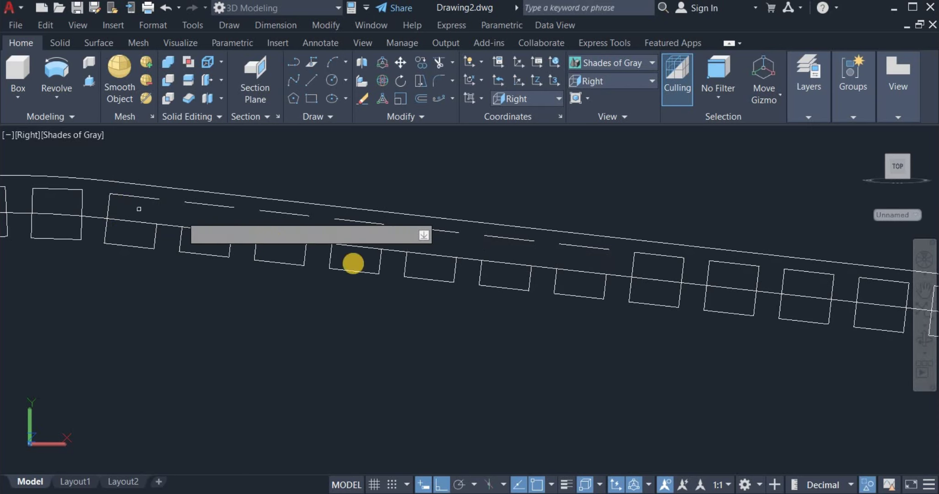
scroll(513, 303, "down", 2)
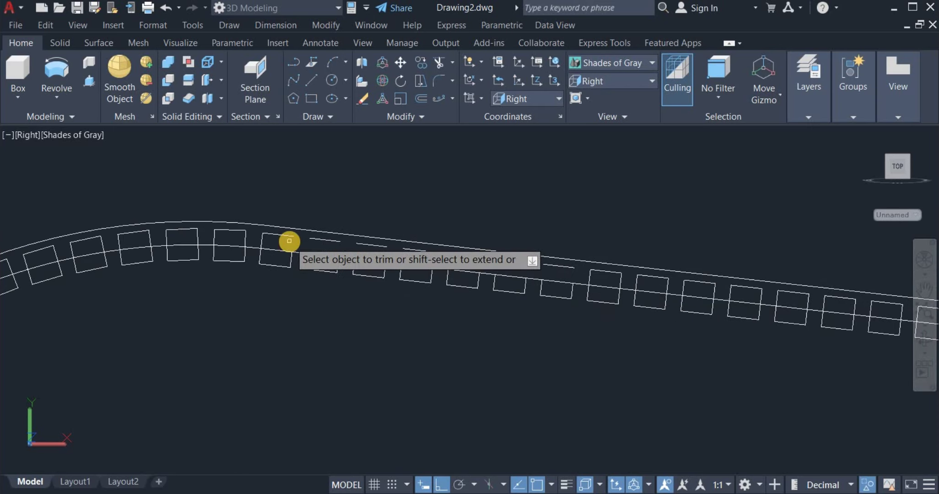
left_click_drag(287, 241, 200, 238)
Fence-trim the outer side edges of the next group of squares farther along the upper straight run toward the smaller arc.
scroll(293, 250, "down", 3)
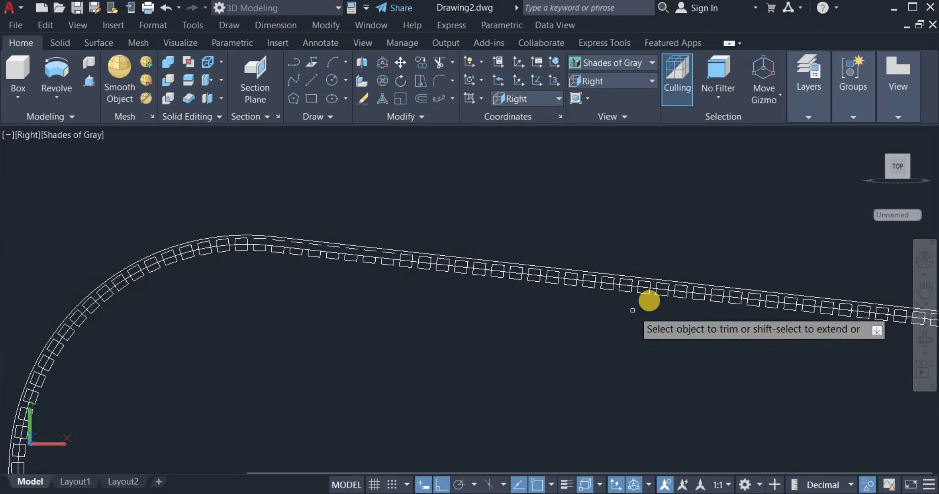
scroll(653, 297, "up", 1)
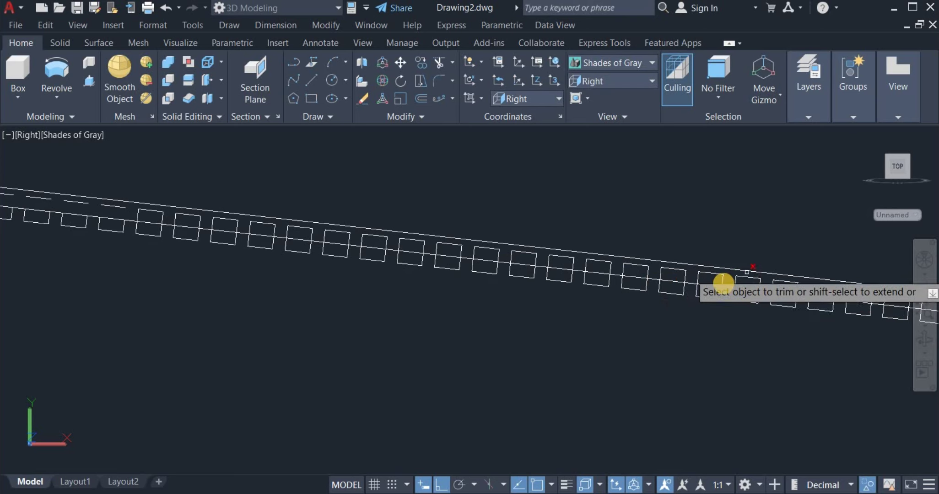
scroll(723, 284, "up", 3)
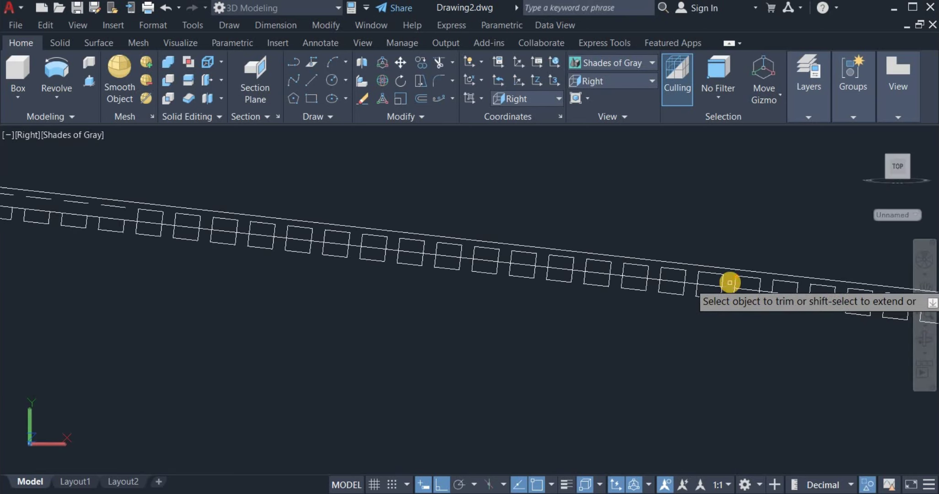
left_click(730, 281)
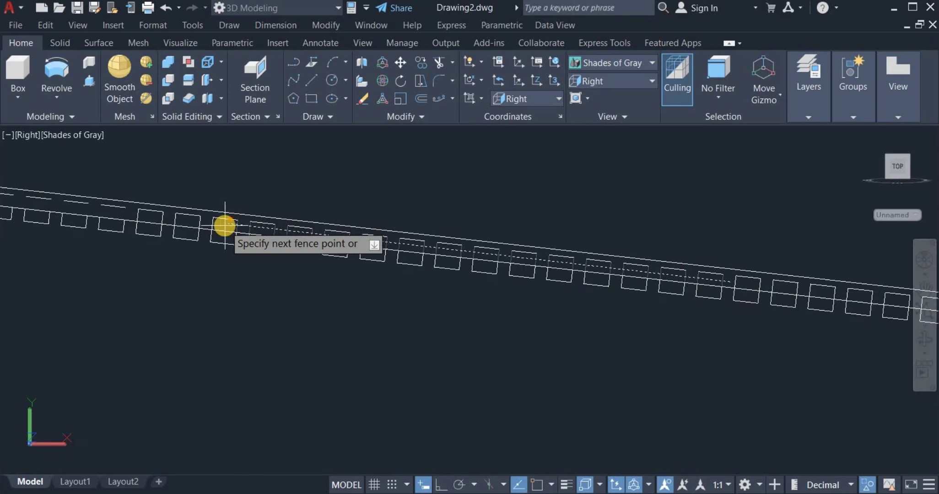
key("Return")
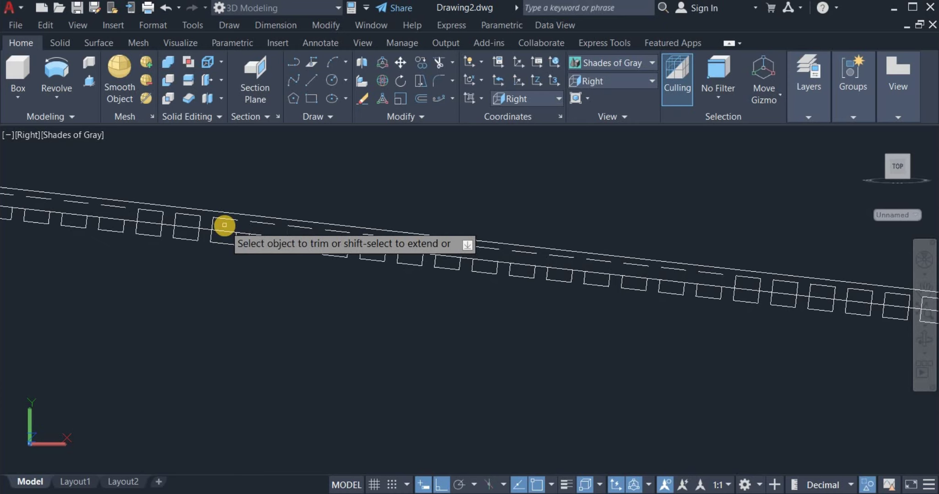
Fence-trim the outer parts of two squares and the outline segments inside them on the lower straight run beside the smaller arc.
scroll(396, 295, "up", 3)
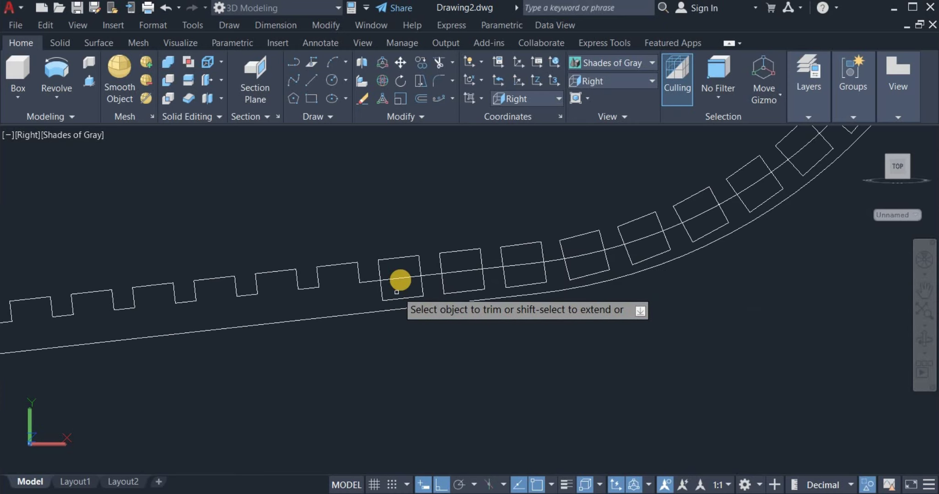
left_click(399, 293)
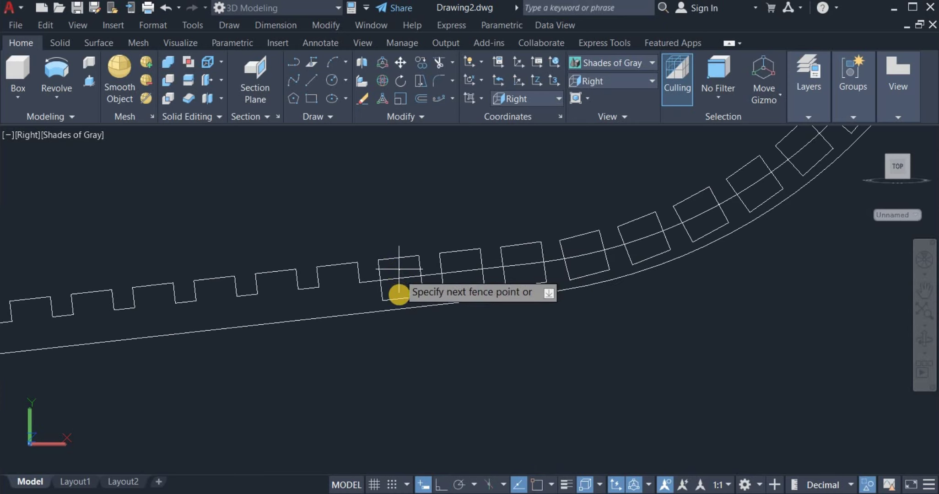
left_click(428, 278)
key("Return")
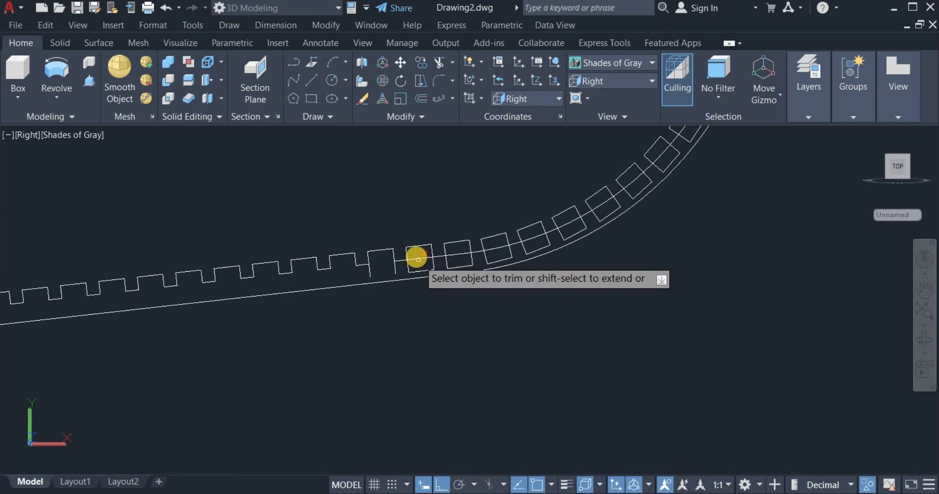
scroll(414, 251, "down", 2)
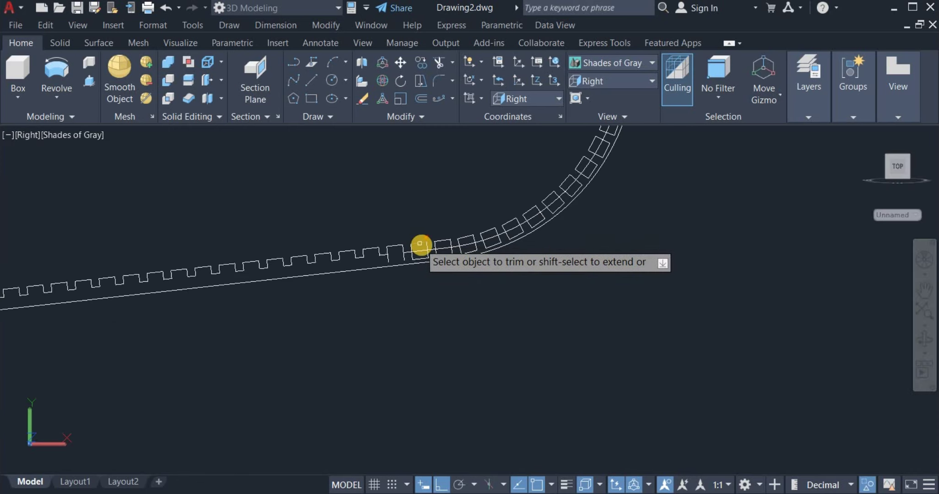
scroll(424, 247, "up", 1)
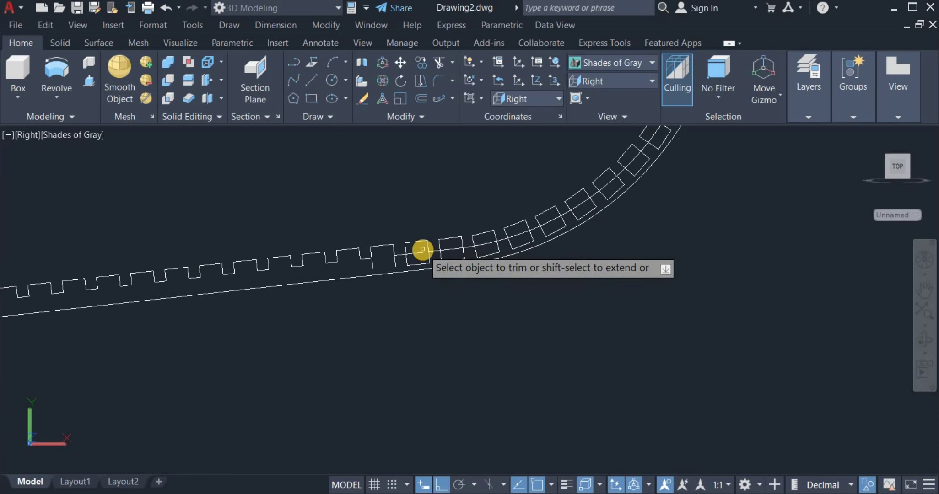
left_click(420, 264)
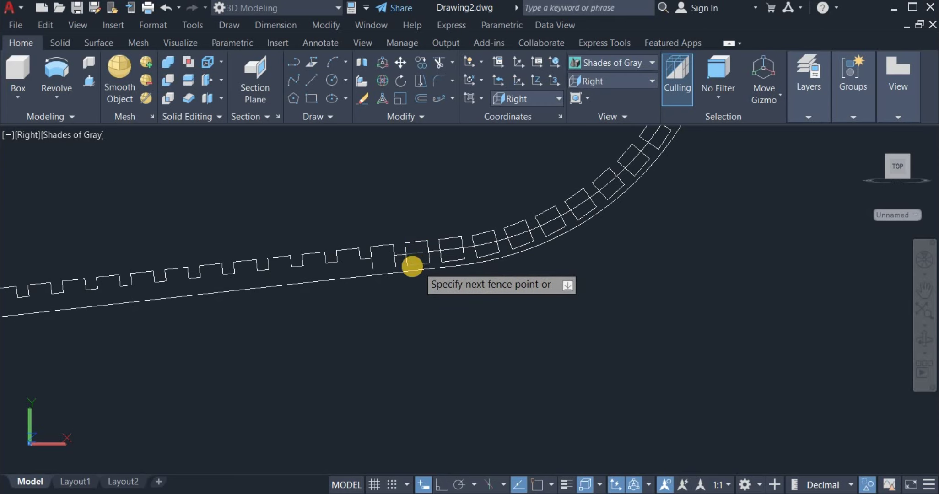
left_click(405, 268)
key("Return")
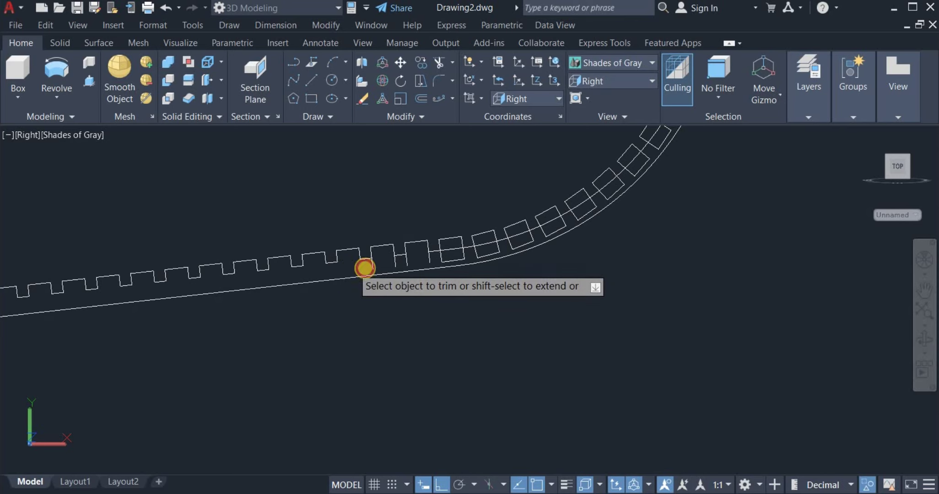
left_click(353, 267)
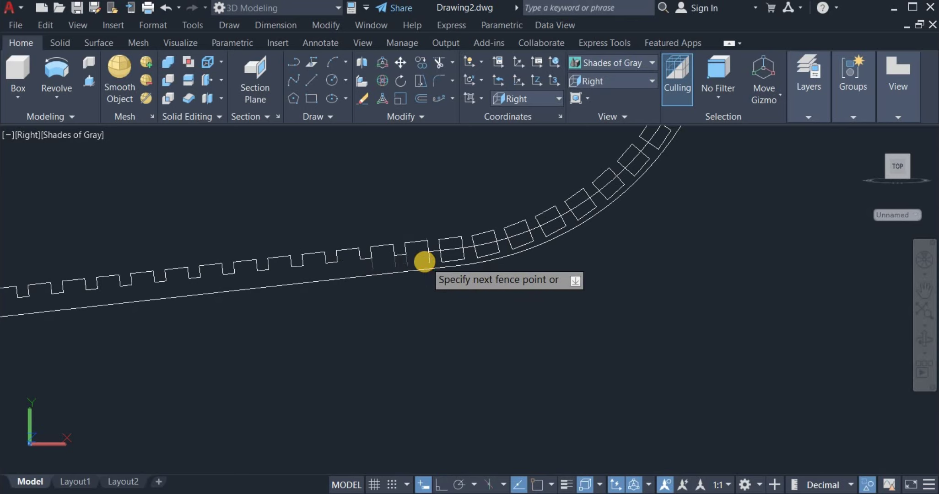
left_click(425, 261)
key("Return")
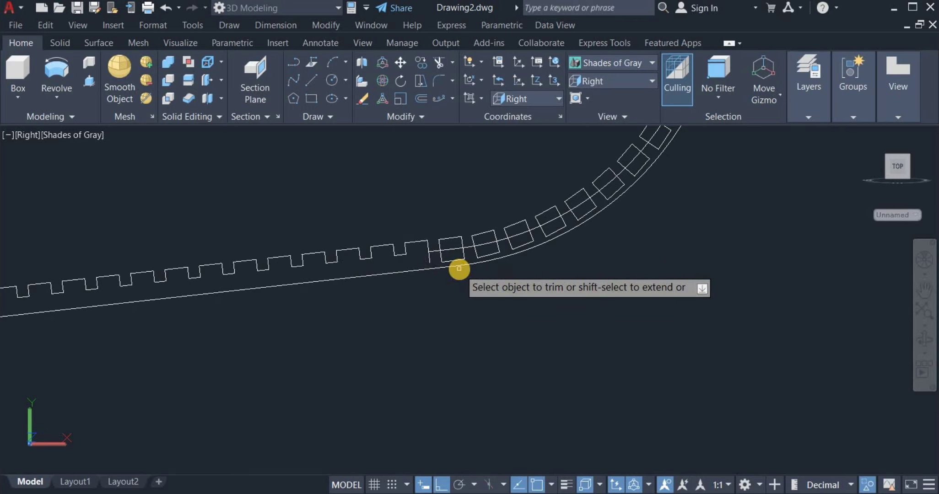
Trim the outer edges and enclosed outline segments of three squares on the upper part of the smaller arc.
scroll(664, 209, "down", 5)
scroll(648, 211, "up", 3)
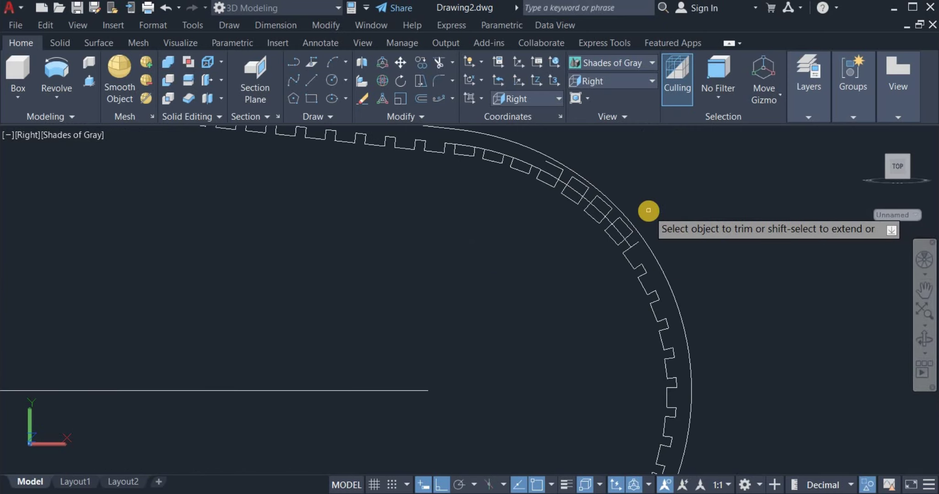
scroll(649, 210, "up", 3)
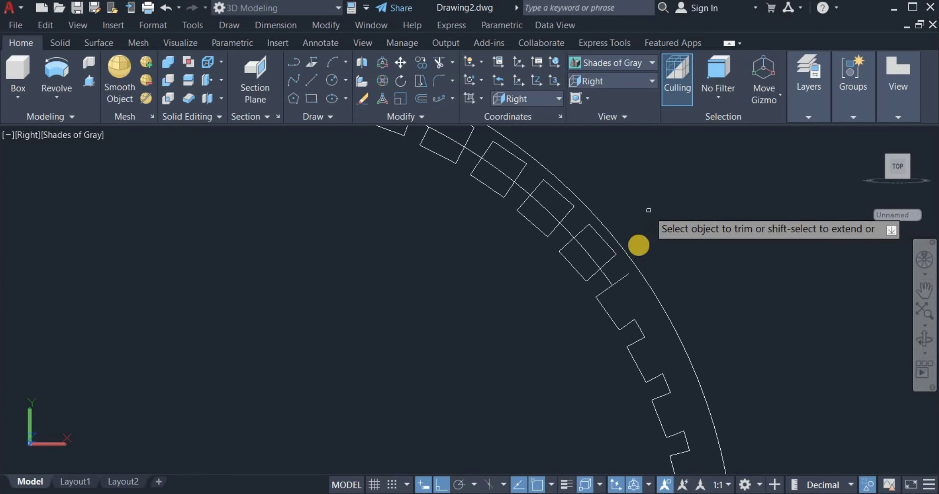
left_click(603, 233)
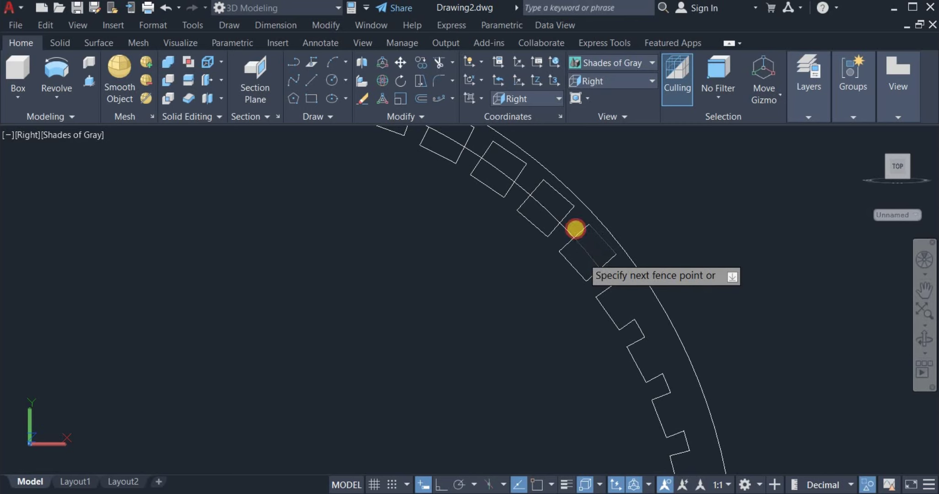
left_click(575, 229)
key("Return")
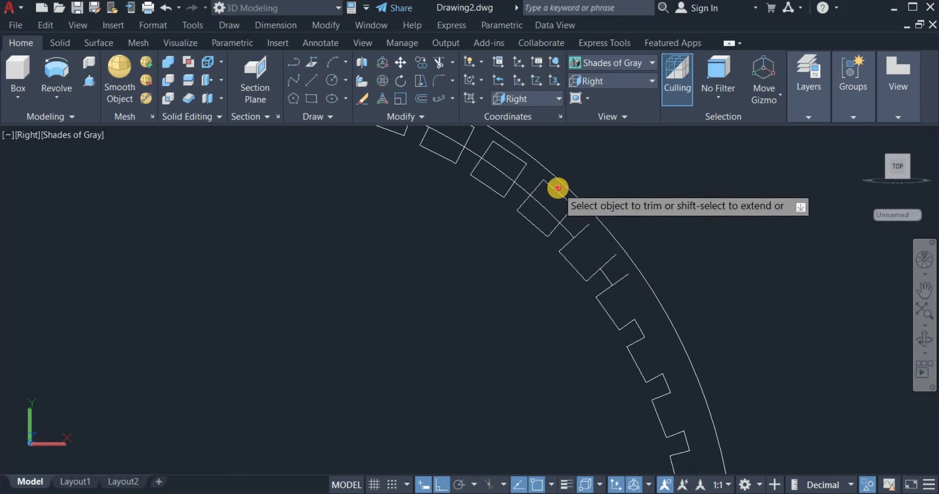
left_click(549, 203)
left_click(541, 210)
key("Return")
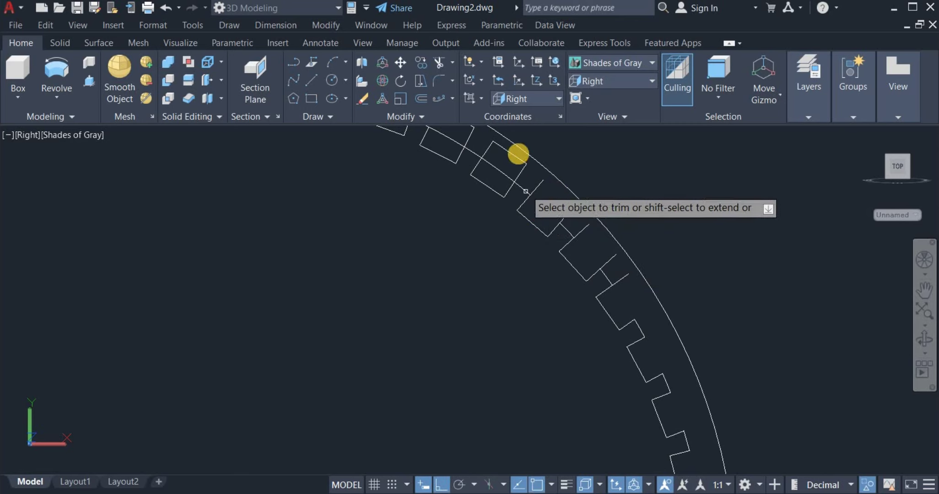
left_click(518, 154)
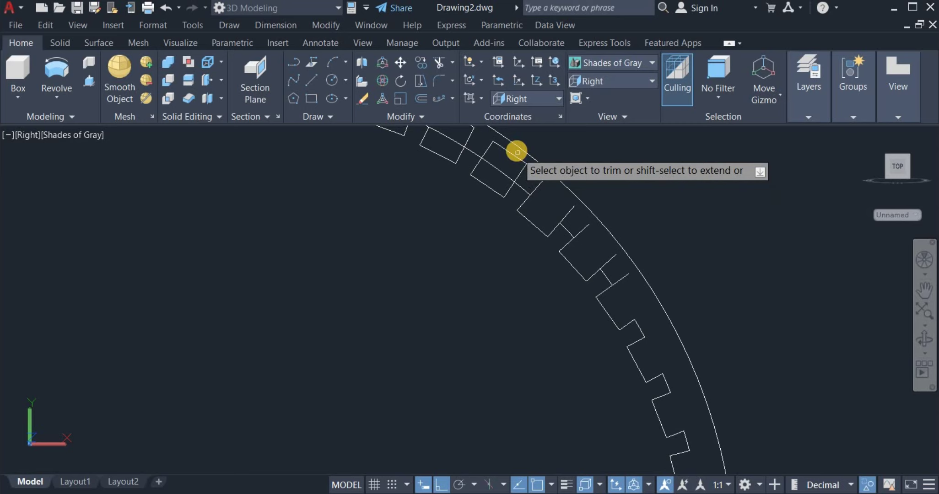
left_click(498, 173)
key("Return")
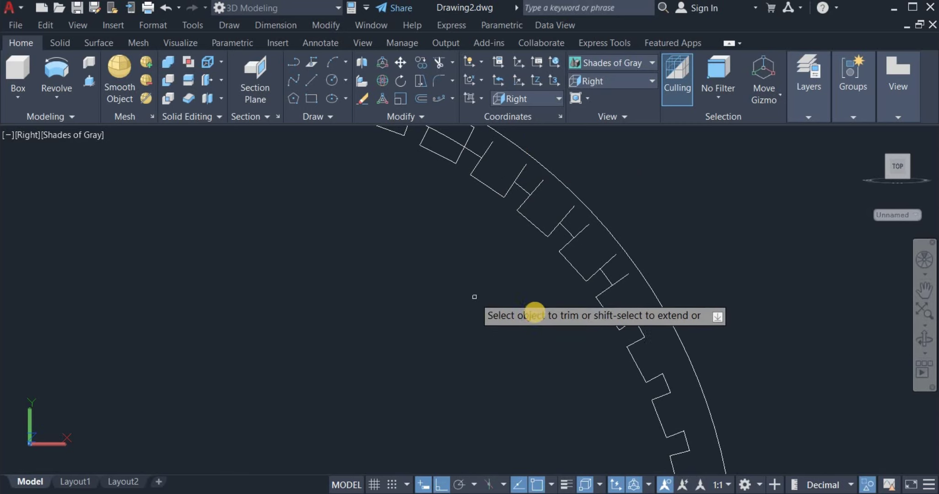
Trim the leftover side stubs projecting outside the original outline on the lower of those arc squares.
left_click(609, 249)
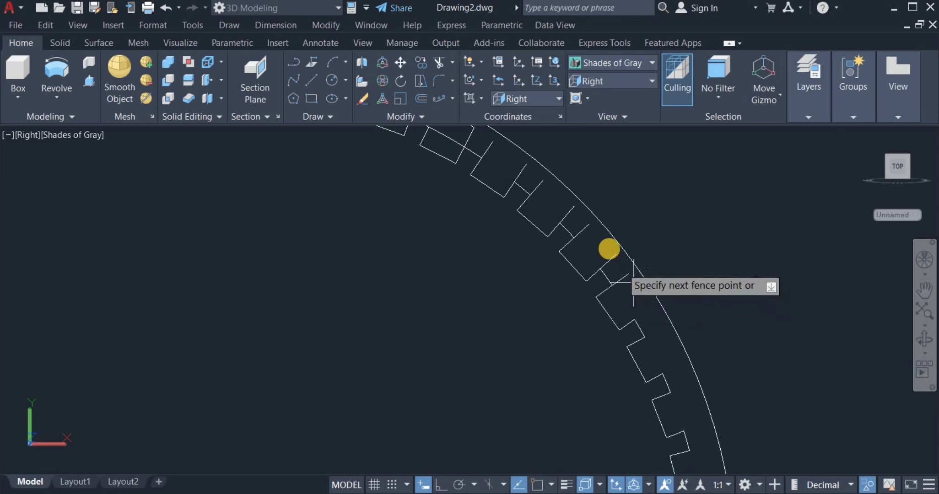
left_click(606, 246)
key("Return")
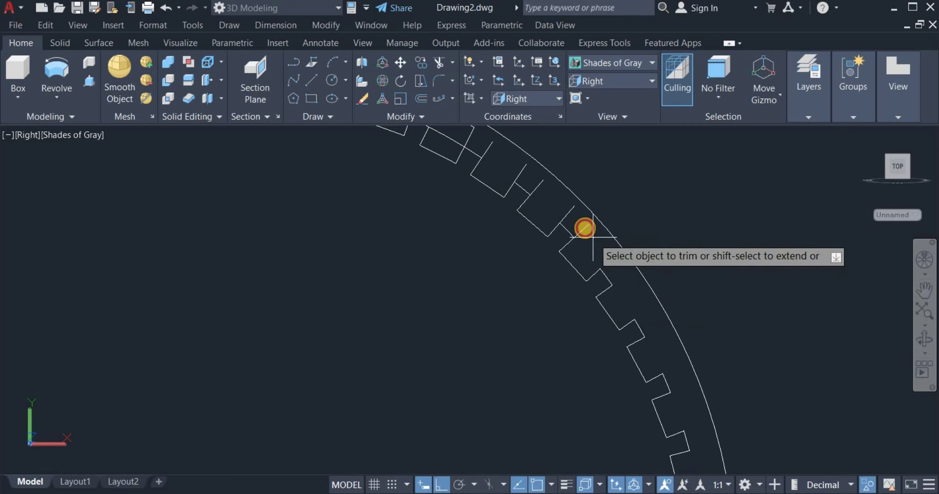
left_click(573, 213)
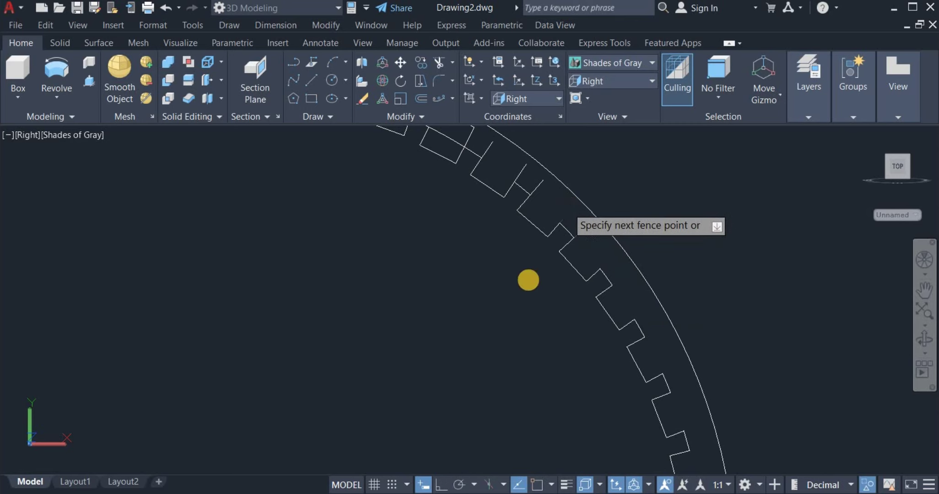
key("Return")
Trim the remaining side stubs farther up the smaller arc and the leftover outer edge of the adjoining square.
scroll(544, 307, "down", 2)
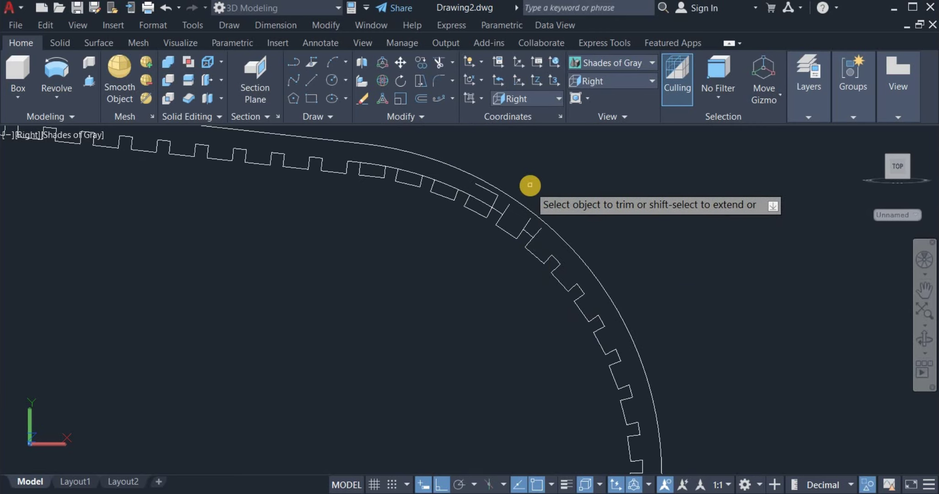
scroll(545, 298, "up", 2)
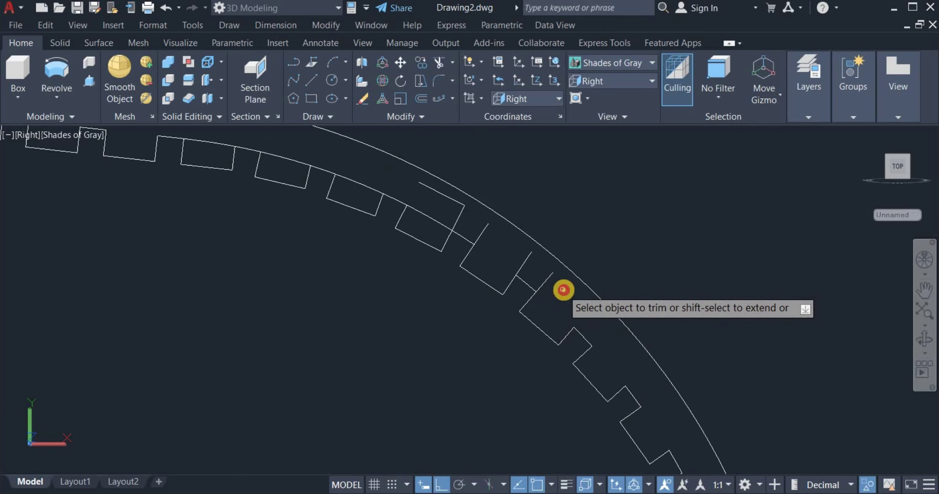
left_click(563, 290)
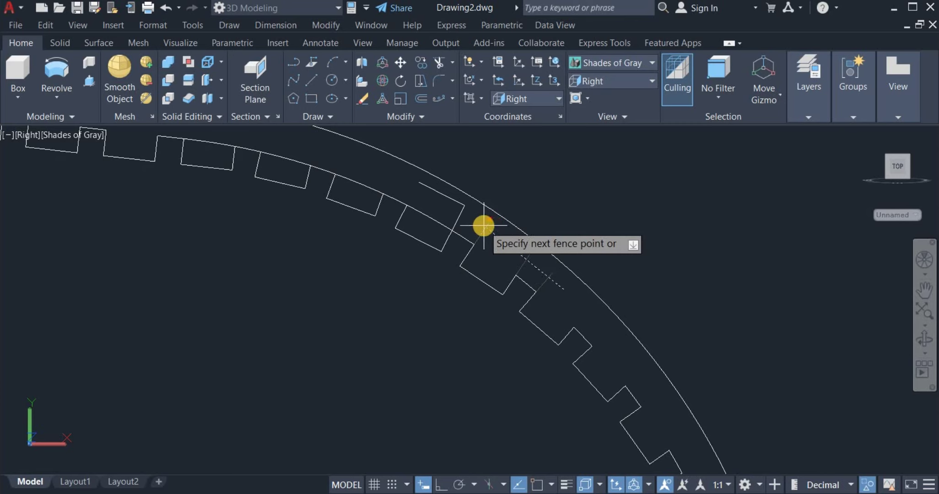
left_click(476, 220)
key("Return")
left_click(434, 195)
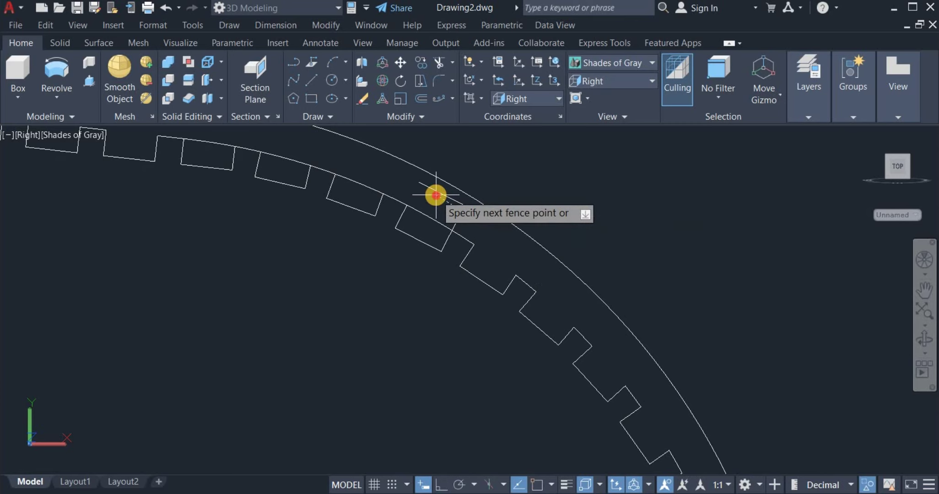
left_click(438, 191)
key("Return")
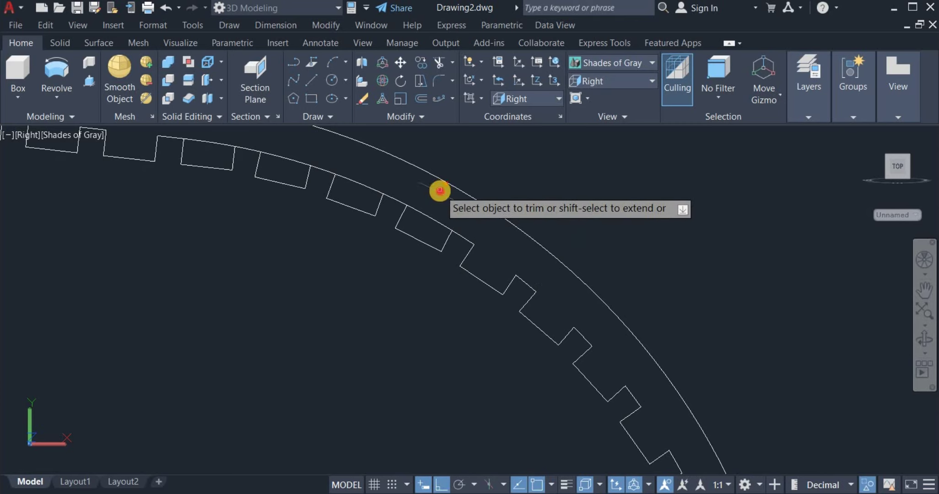
Trim the original outline inside the last three squares leading to the upper straight run and end the Trim command.
left_click(421, 204)
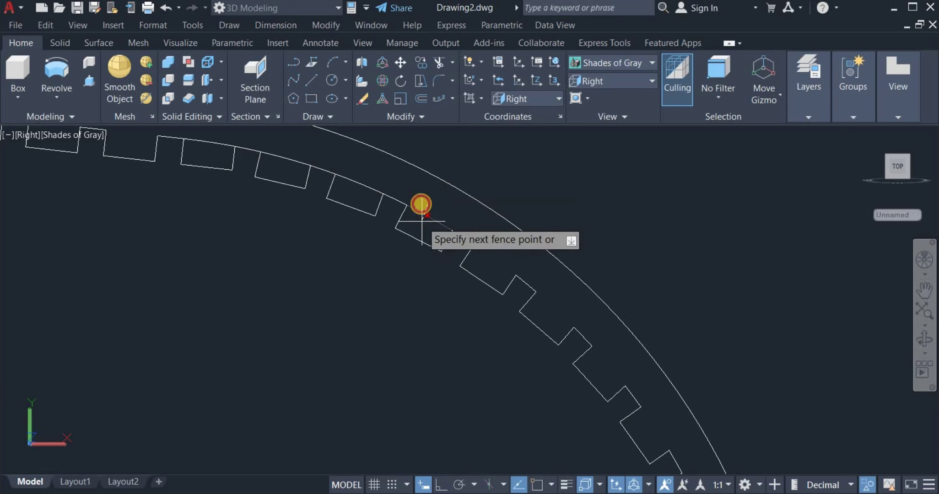
left_click(373, 183)
key("Return")
left_click(369, 180)
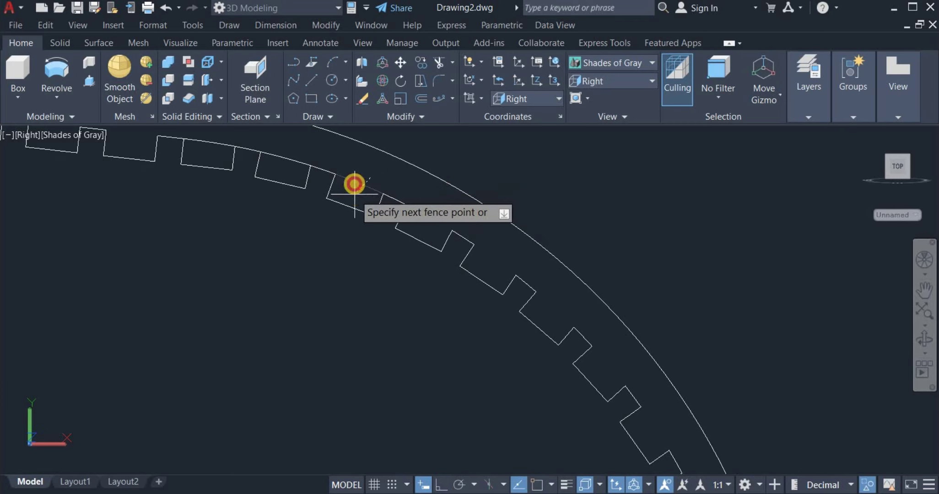
left_click(354, 184)
key("Return")
left_click(288, 160)
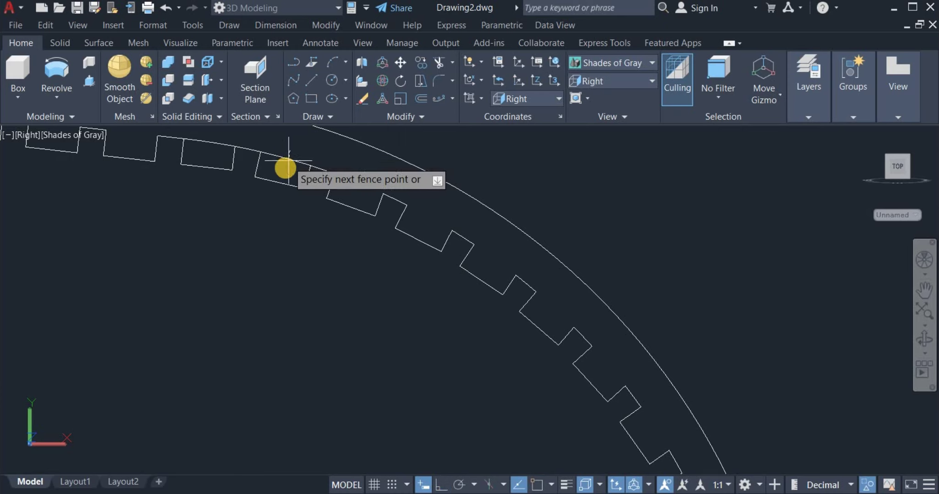
left_click(279, 166)
key("Return")
key("Escape")
middle_click(544, 257)
middle_click(544, 257)
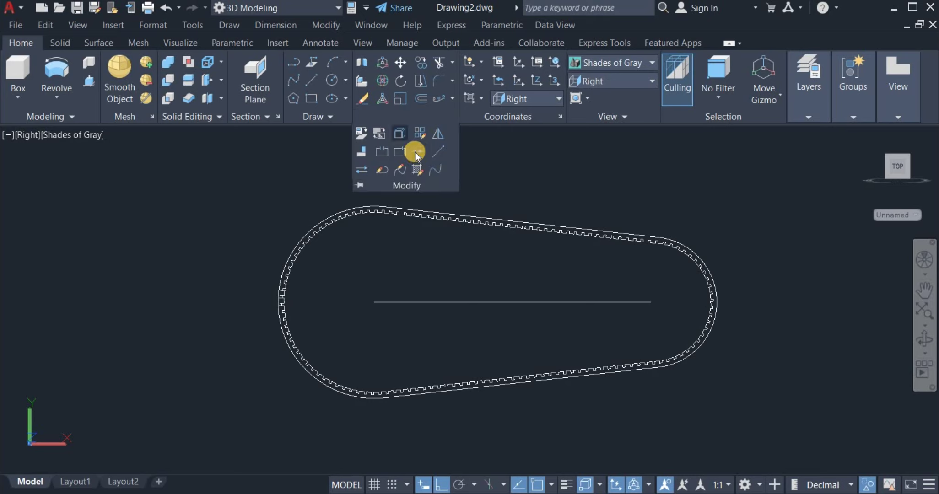
Join the segments of the whole toothed belt profile, selecting the entire drawing.
left_click(418, 151)
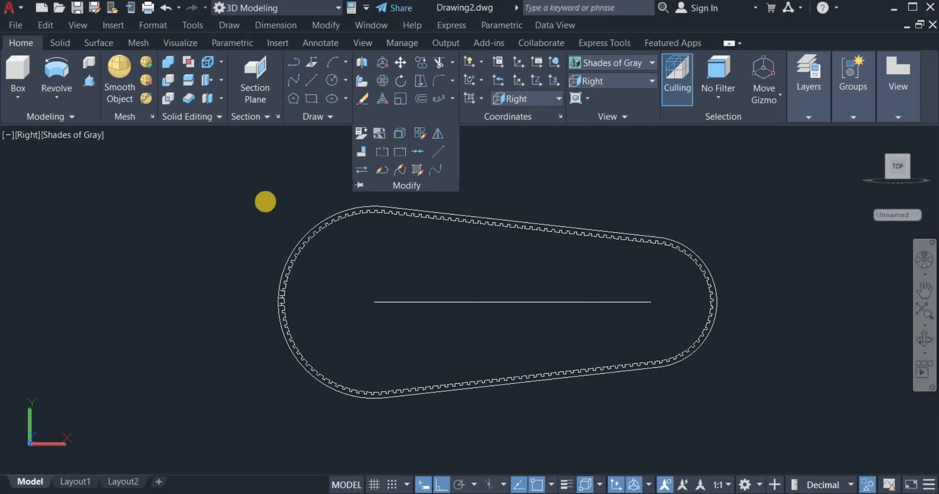
left_click(246, 183)
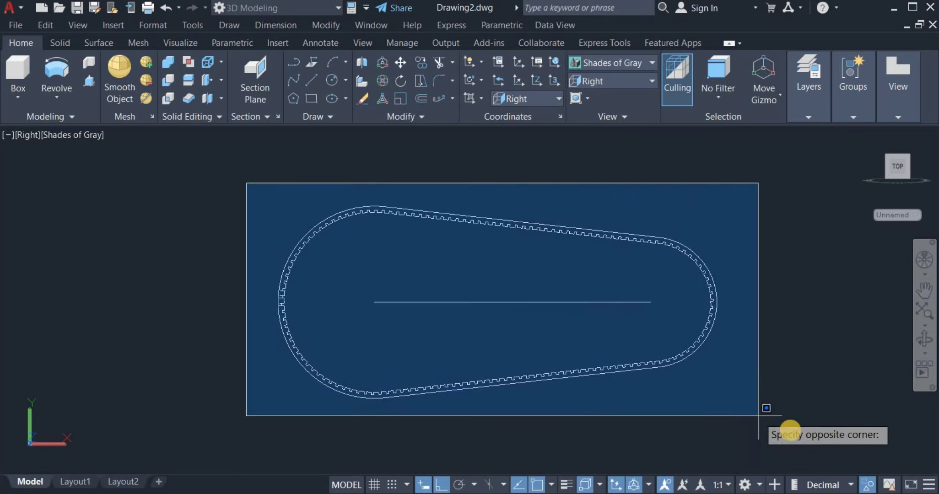
left_click(779, 416)
key("Return")
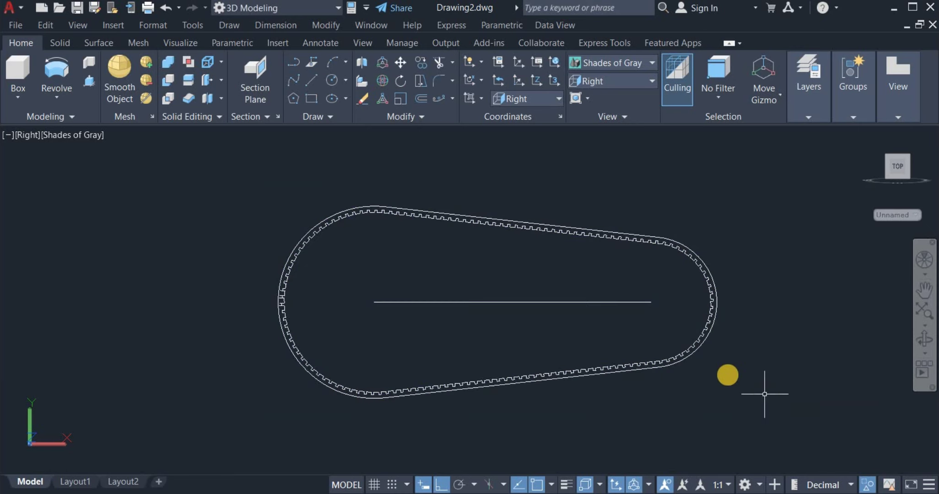
Erase the straight line connecting the two pulley centres.
left_click(555, 302)
scroll(595, 305, "up", 3)
right_click(363, 210)
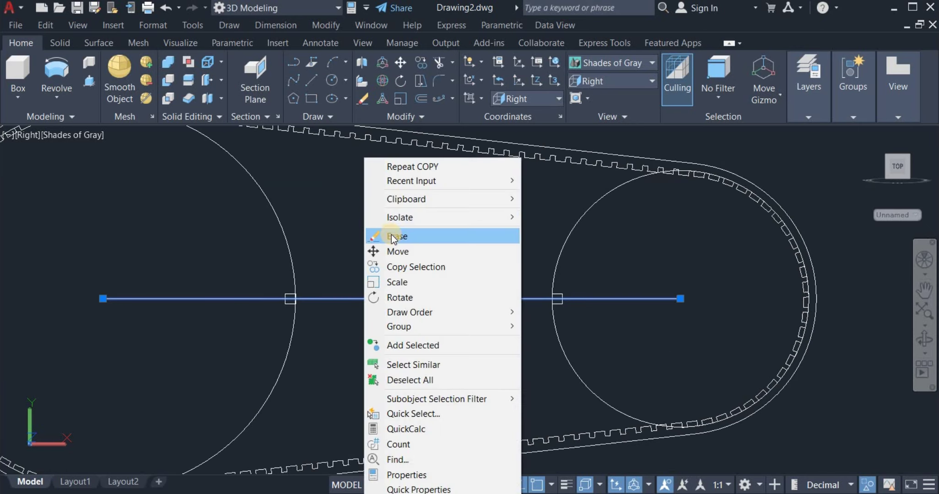
left_click(380, 236)
scroll(525, 248, "down", 4)
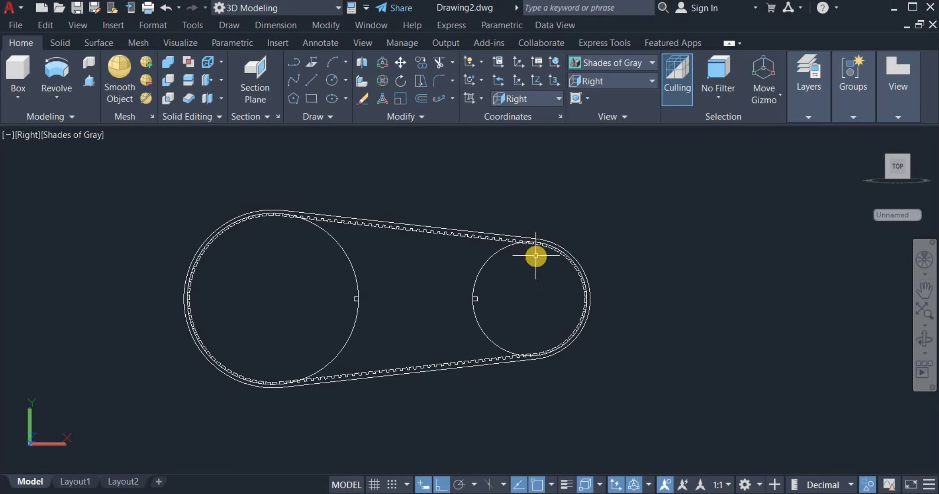
Switch the model to the NE Isometric view.
left_click(617, 82)
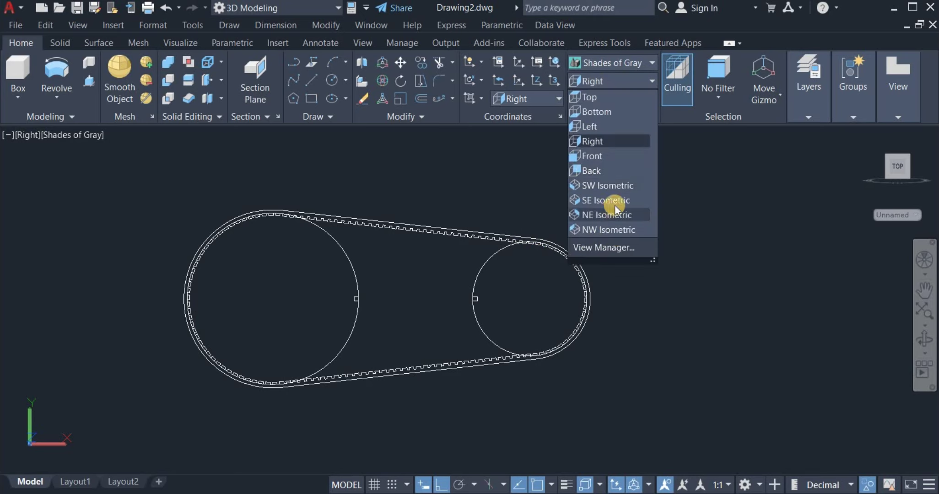
left_click(605, 219)
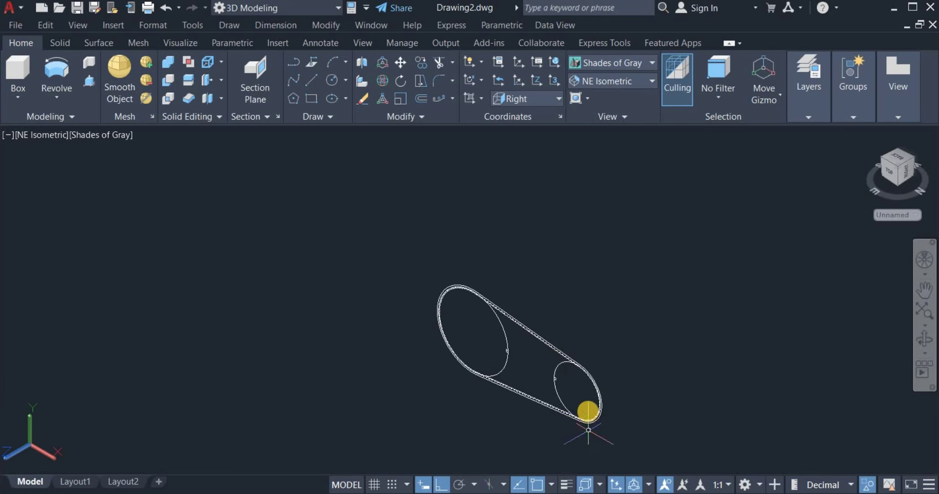
Set the model's visual style to Shades of Gray.
scroll(588, 404, "up", 5)
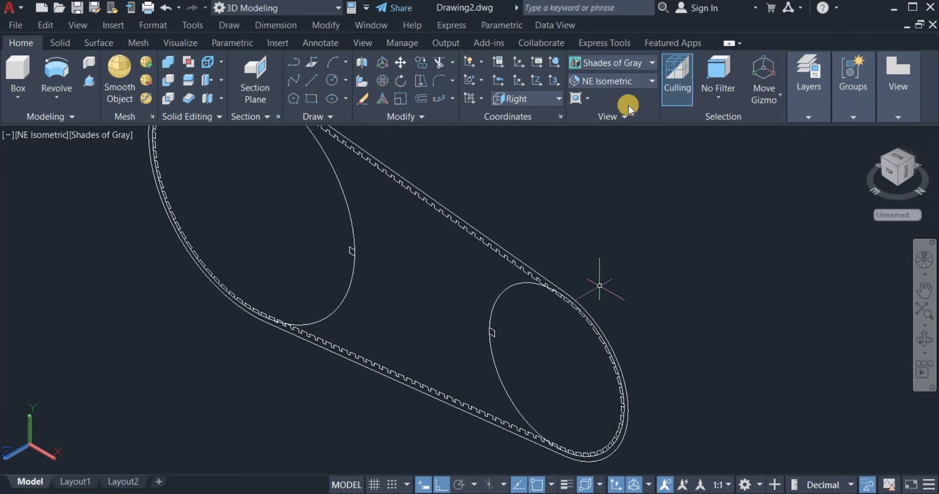
left_click(608, 66)
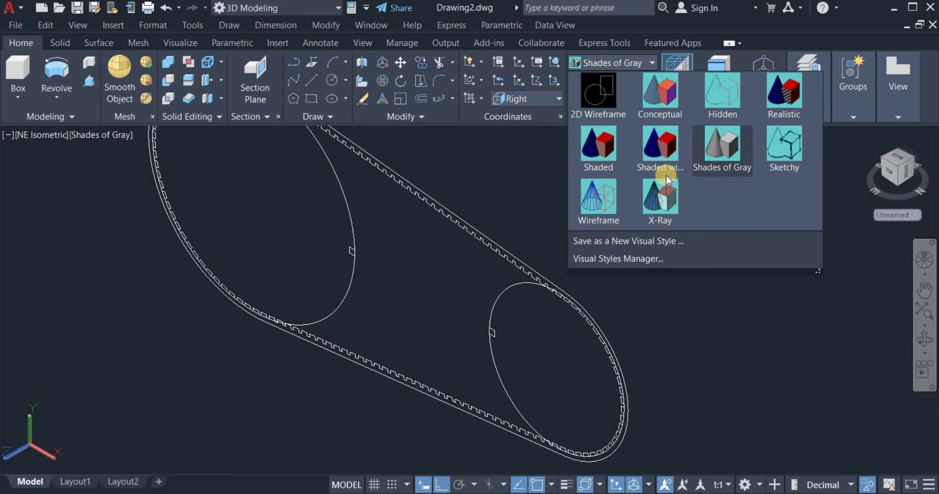
left_click(720, 151)
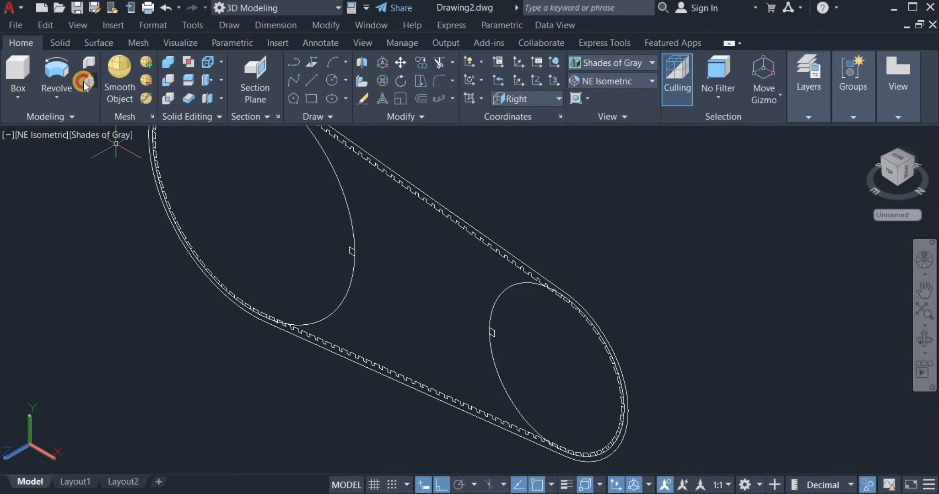
Presspull the area between the belt's outer outline and its toothed inner profile into a solid belt.
left_click(113, 111)
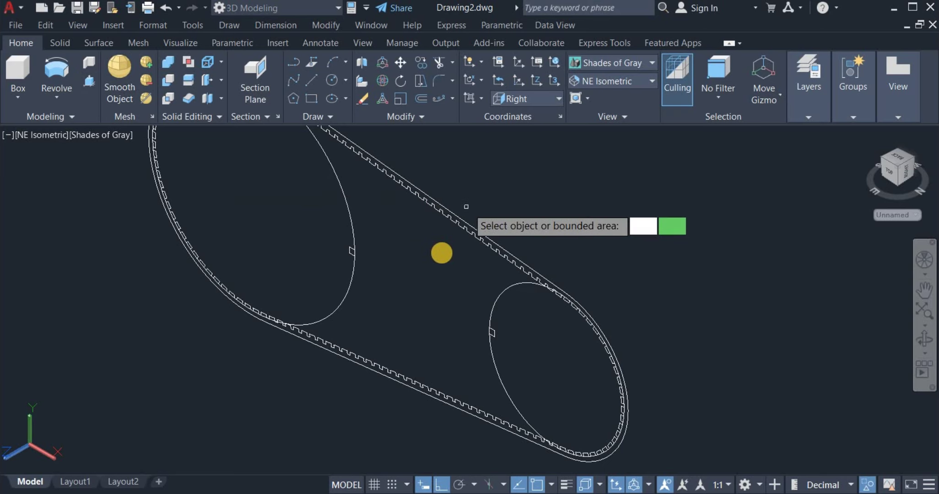
scroll(466, 207, "up", 6)
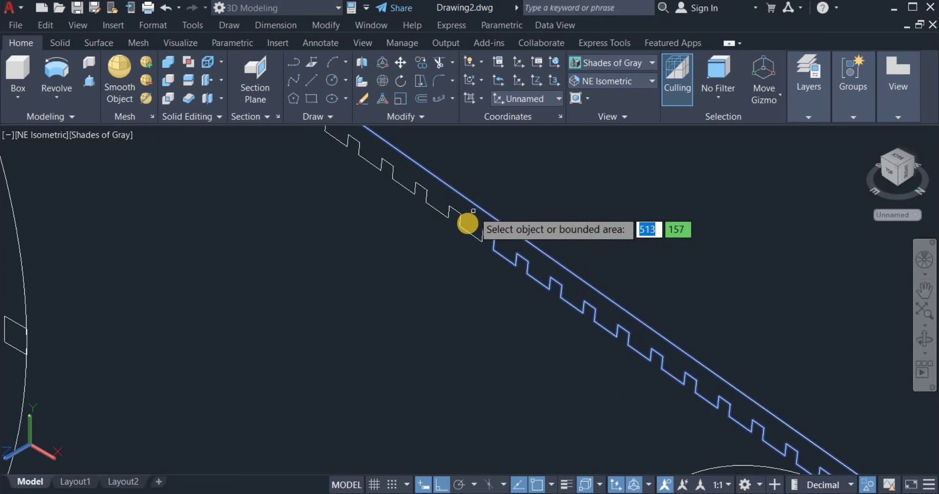
left_click(465, 228)
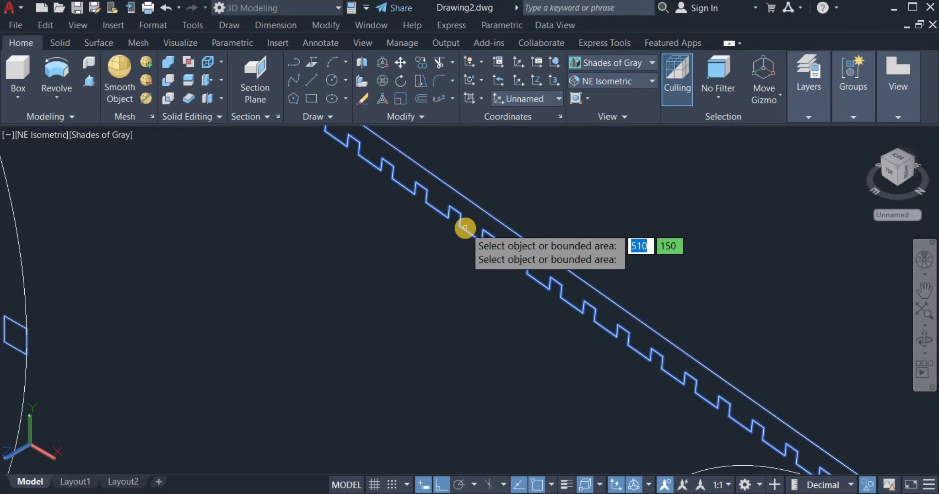
scroll(498, 320, "up", 3)
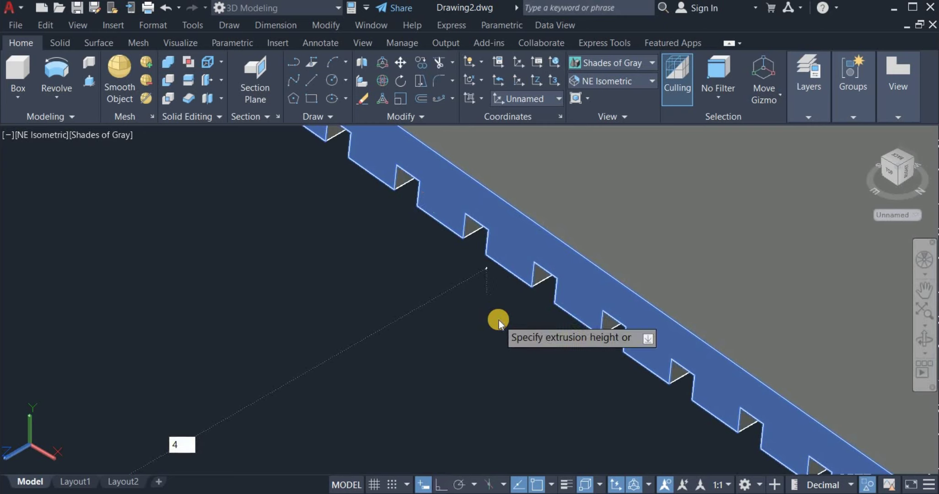
key("Return")
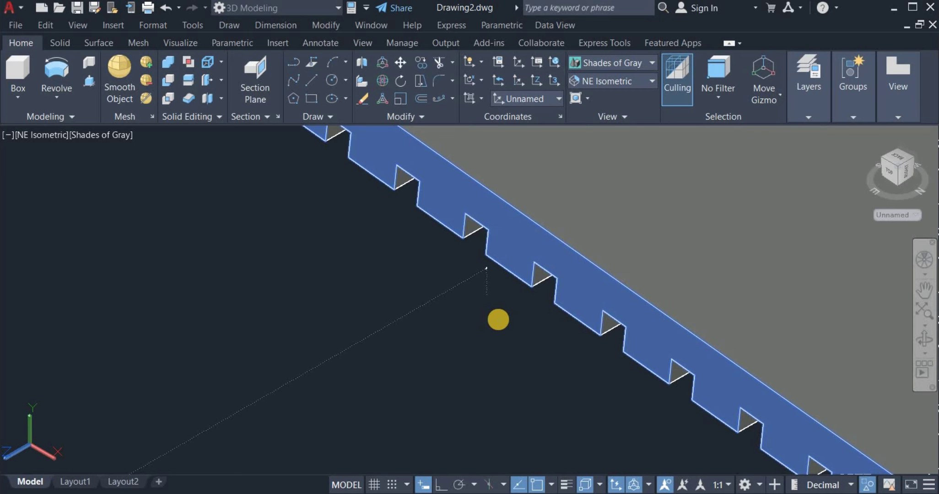
scroll(642, 200, "down", 8)
scroll(642, 201, "down", 3)
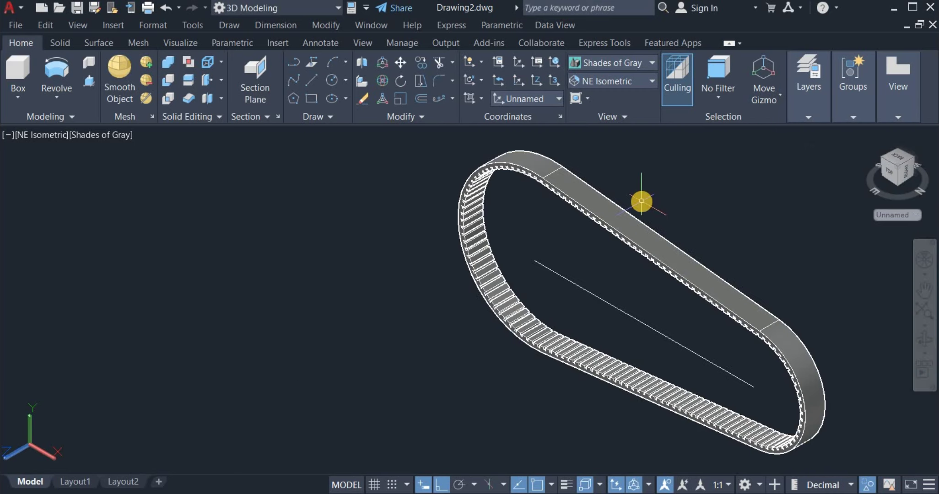
Switch the model to the Right view.
middle_click_drag(642, 201, 530, 144)
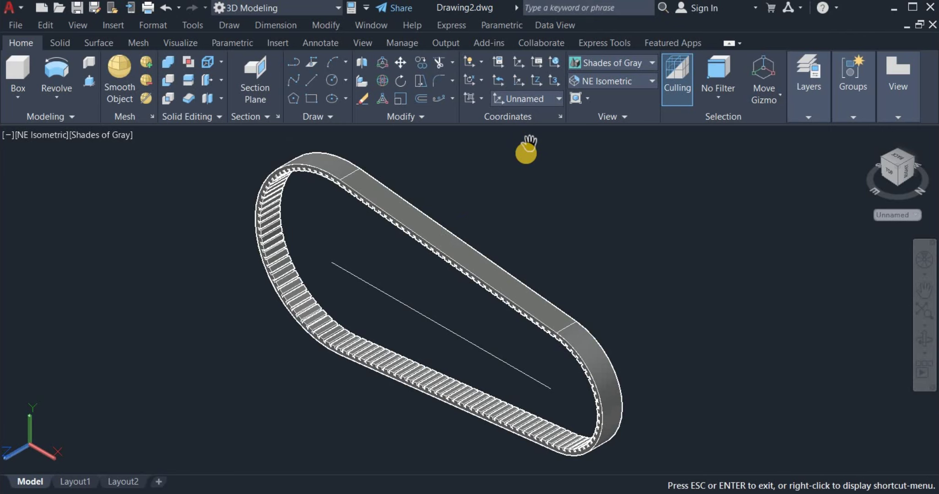
right_click(526, 175)
left_click(547, 183)
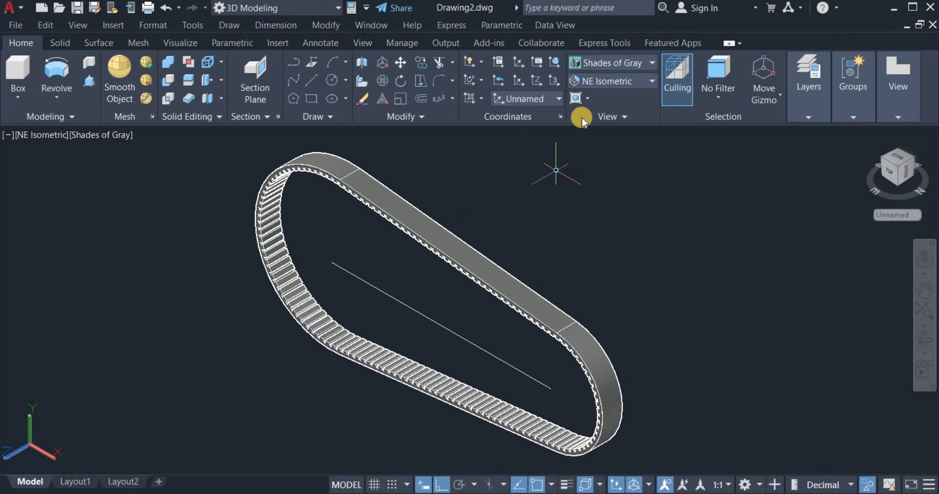
left_click(611, 83)
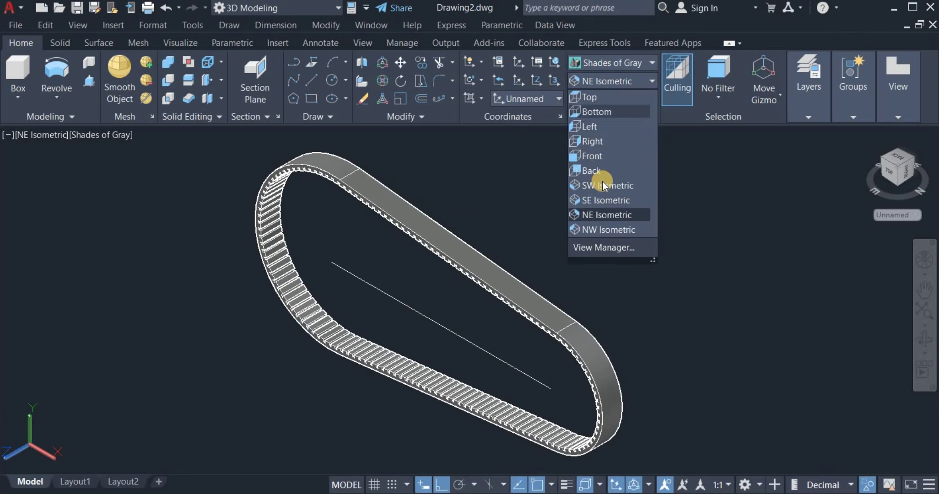
left_click(614, 141)
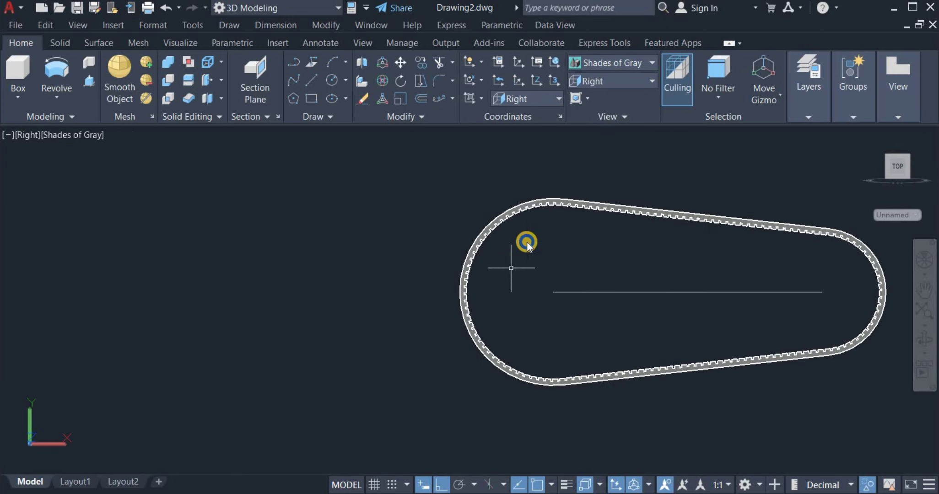
Draw the larger pulley's circle, centred on the centre line's left end, with its radius snapped to the belt teeth.
right_click(528, 246)
left_click(567, 147)
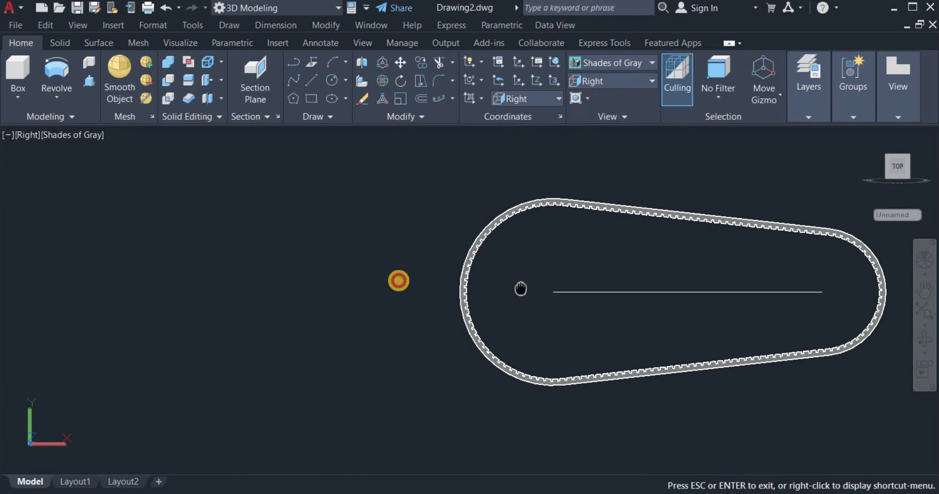
mouse_move(521, 288)
left_mouse_down()
mouse_move(329, 279)
mouse_move(322, 303)
left_mouse_up()
right_click(423, 181)
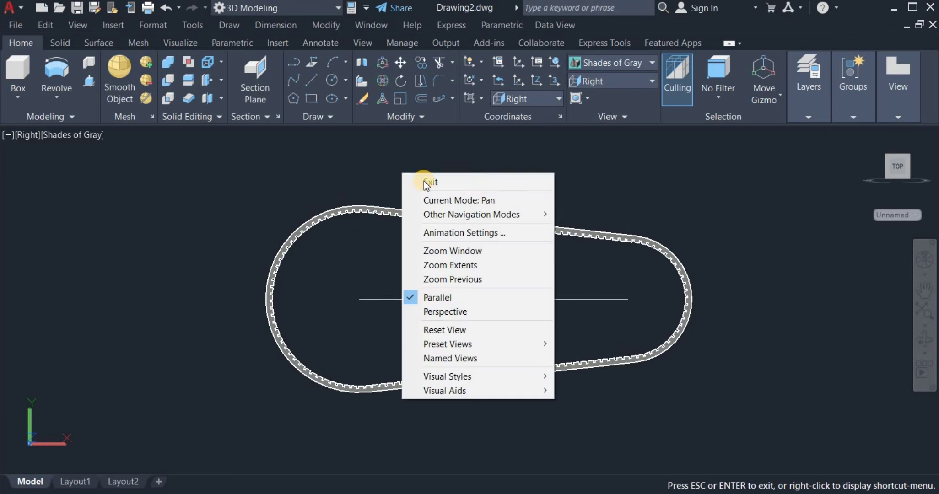
left_click(428, 182)
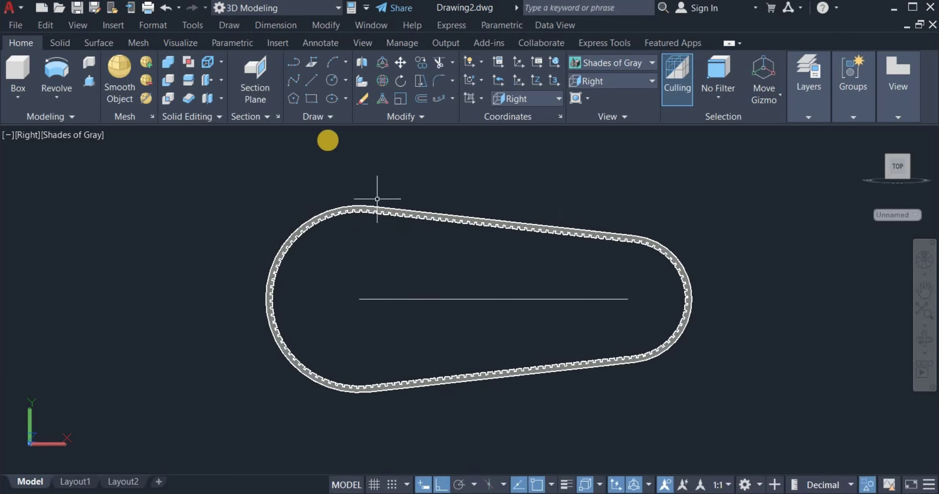
left_click(327, 80)
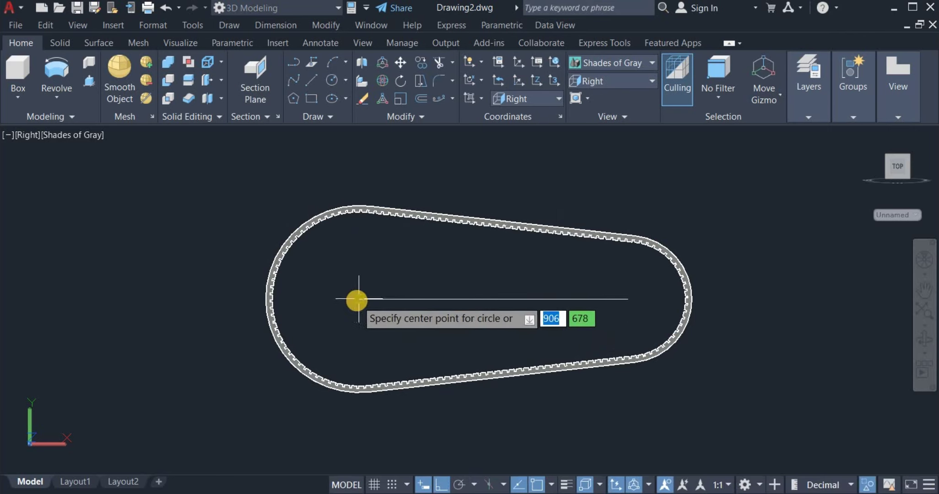
left_click(359, 299)
scroll(361, 206, "up", 6)
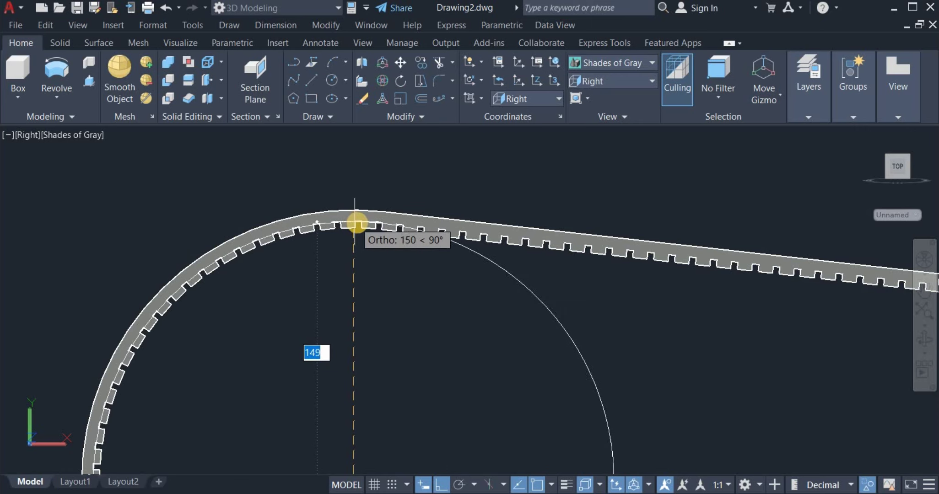
scroll(362, 224, "up", 3)
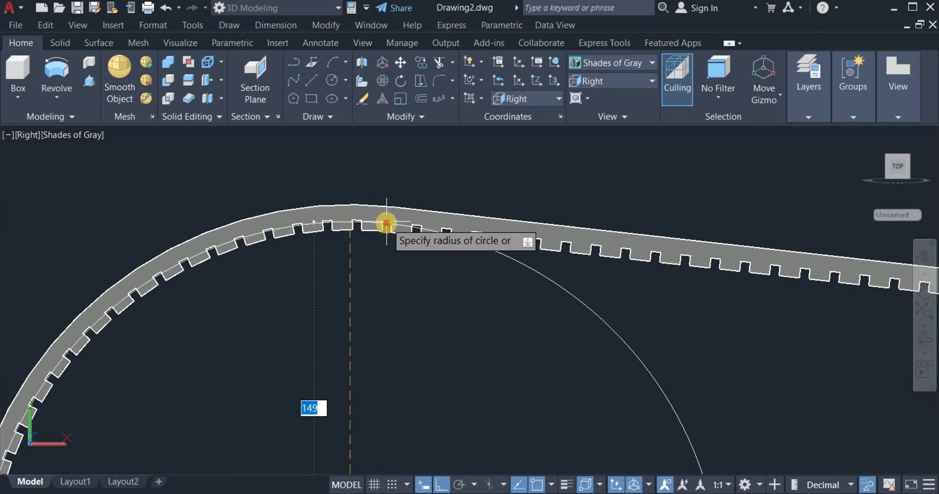
left_click(386, 224)
Draw the smaller pulley's circle, centred on the centre line's right end, with its radius snapped to a midpoint on the belt teeth.
scroll(403, 167, "down", 5)
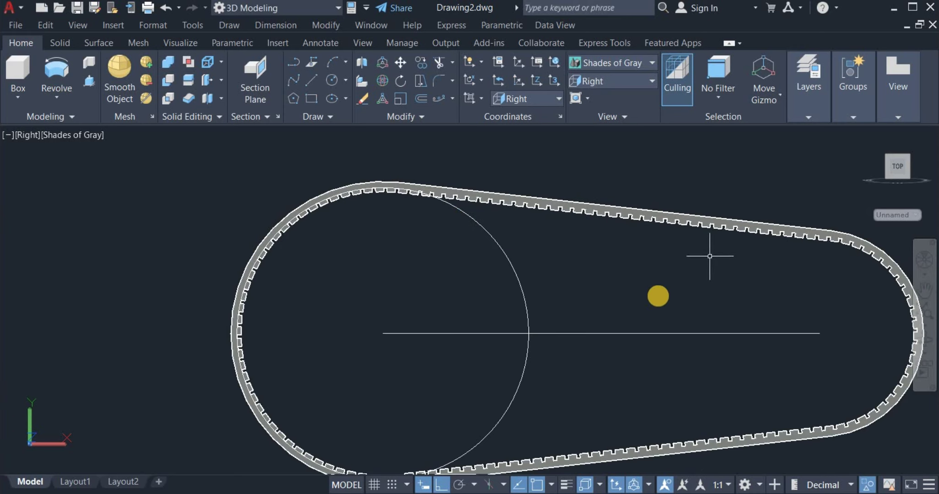
right_click(631, 285)
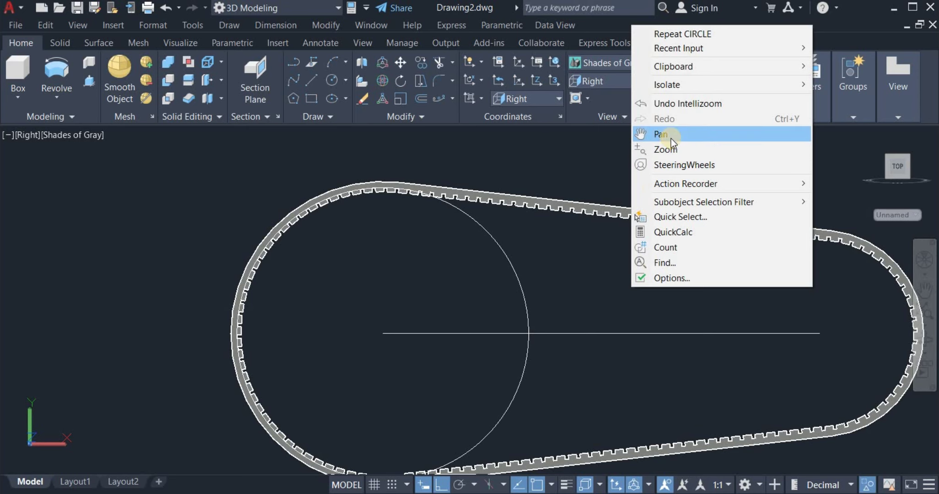
left_click(670, 135)
left_click_drag(612, 260, 431, 274)
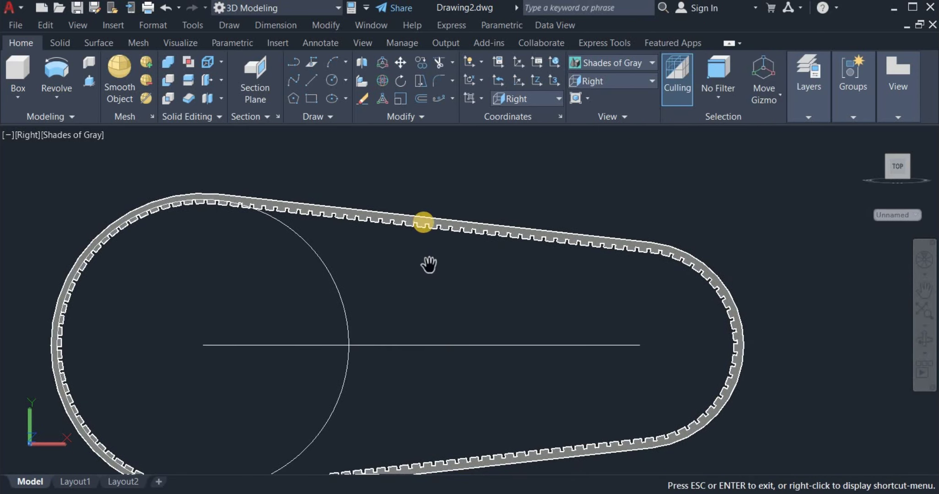
right_click(425, 188)
left_click(436, 197)
right_click(448, 191)
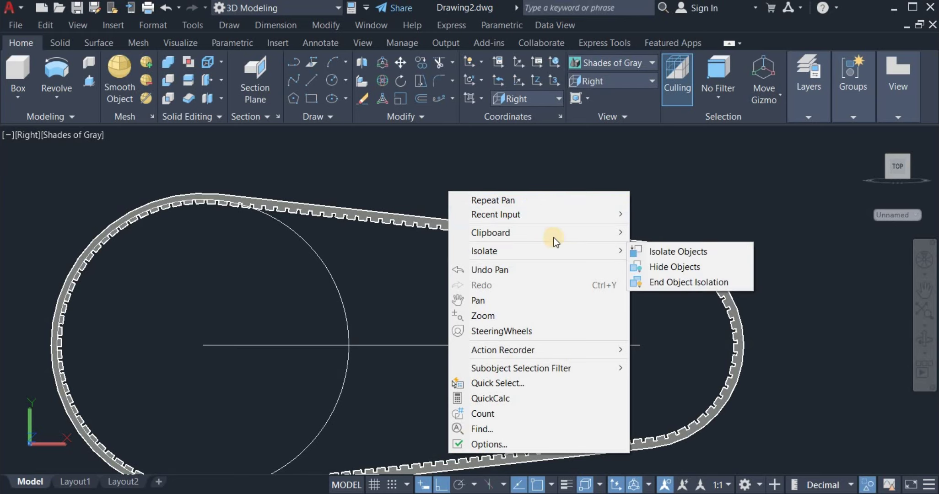
left_click(325, 83)
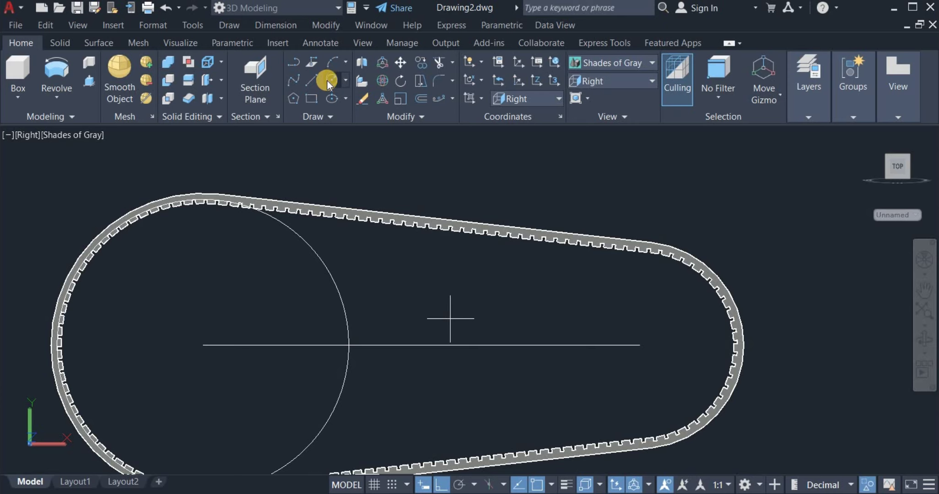
left_click(327, 81)
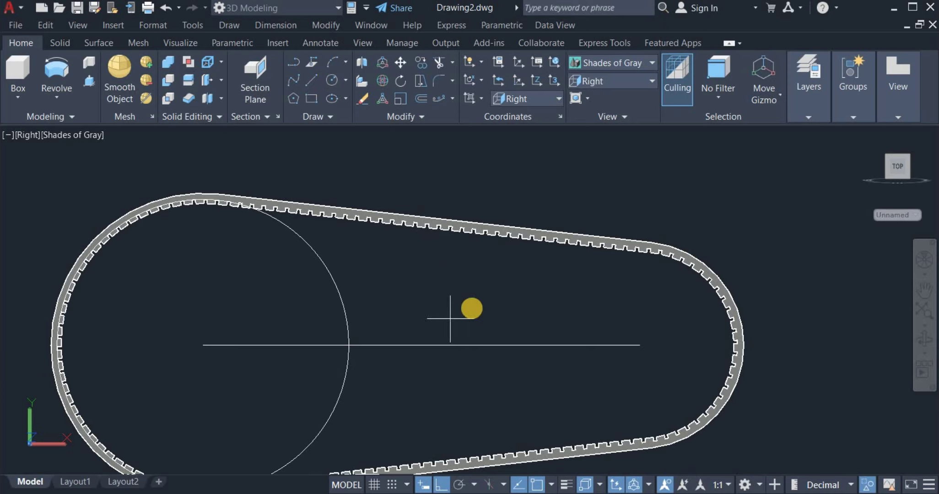
left_click(639, 346)
scroll(659, 248, "up", 6)
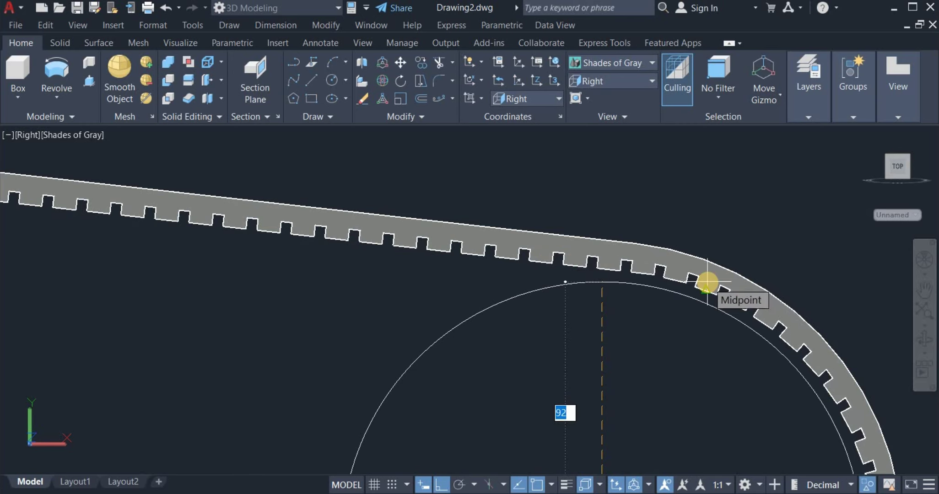
left_click(707, 282)
Draw an 8 by 8 square in the empty space between the two pulley circles, above the centre line.
scroll(562, 329, "down", 7)
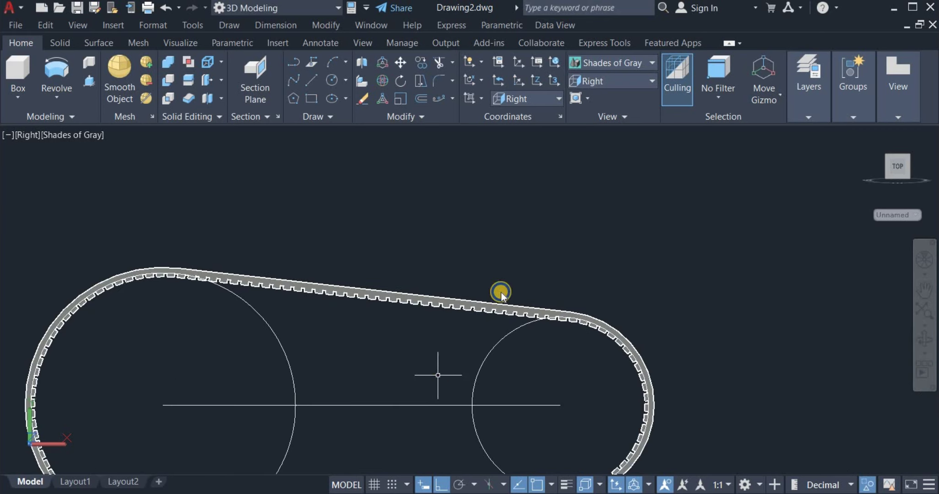
right_click(501, 293)
left_click(515, 224)
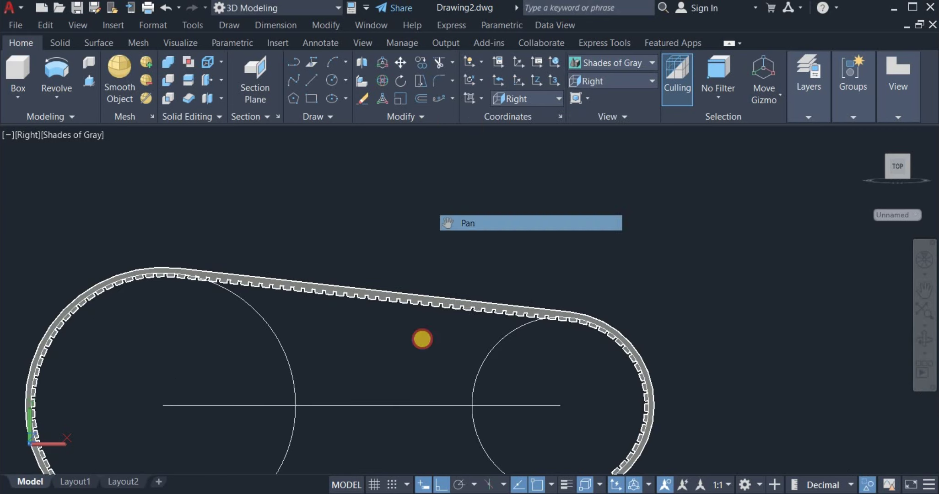
left_click_drag(422, 338, 544, 265)
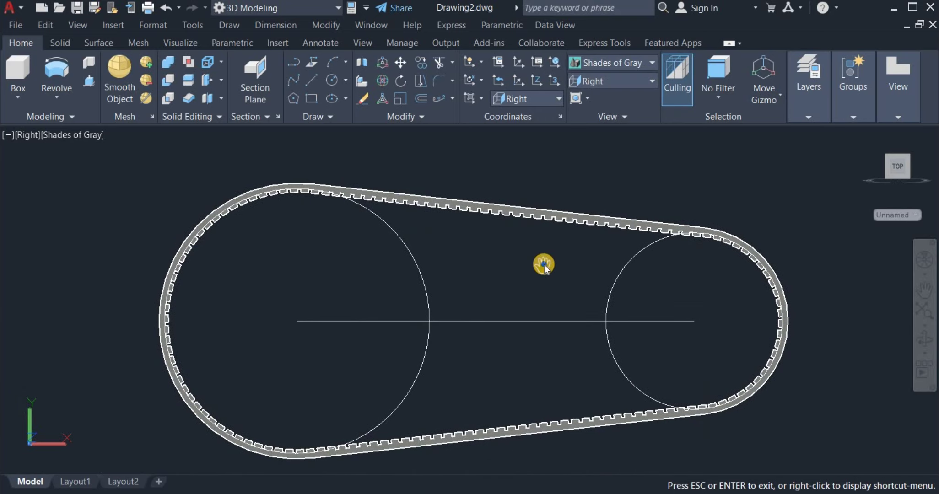
right_click(545, 265)
left_click(568, 270)
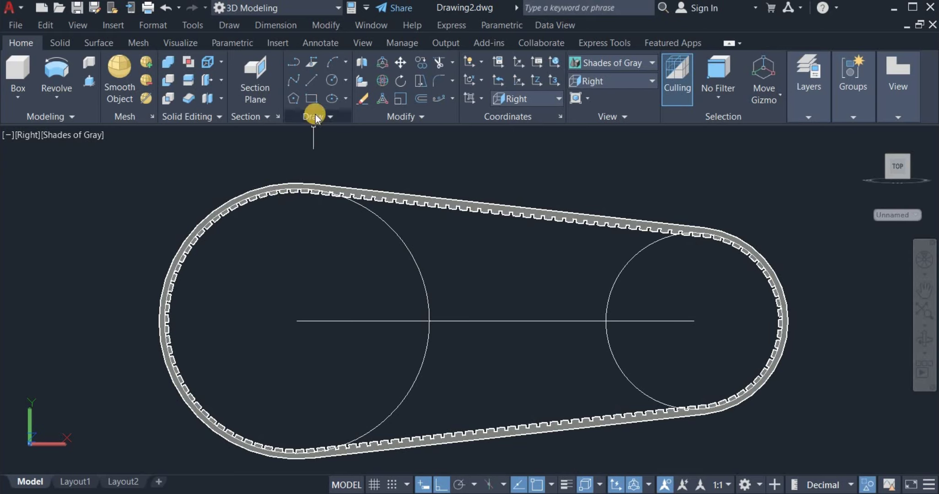
left_click(310, 100)
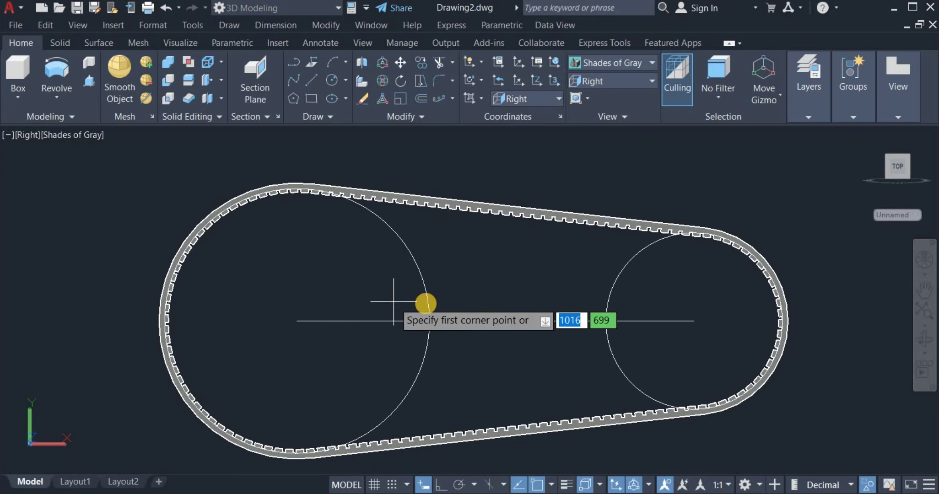
left_click(451, 271)
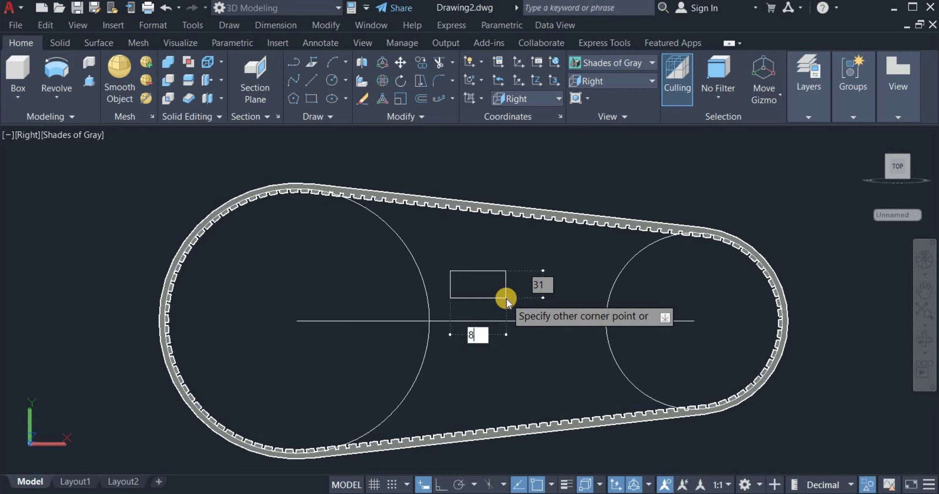
type("8")
key("Tab")
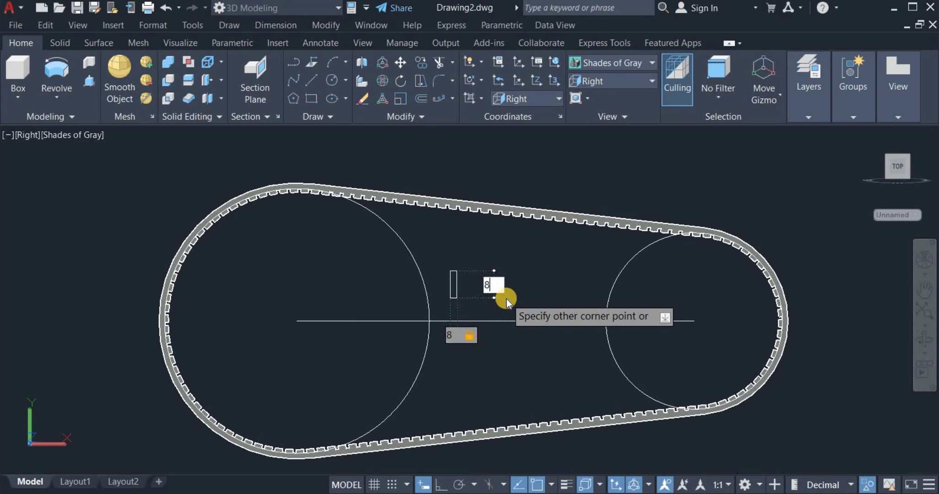
type("8")
key("Return")
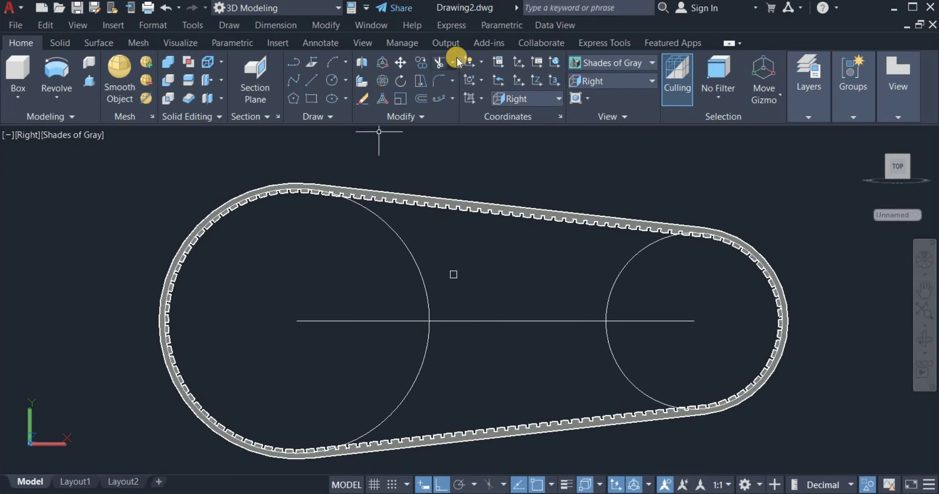
Move the small square by its centre onto the intersection of the larger pulley circle and the centre line.
left_click(421, 62)
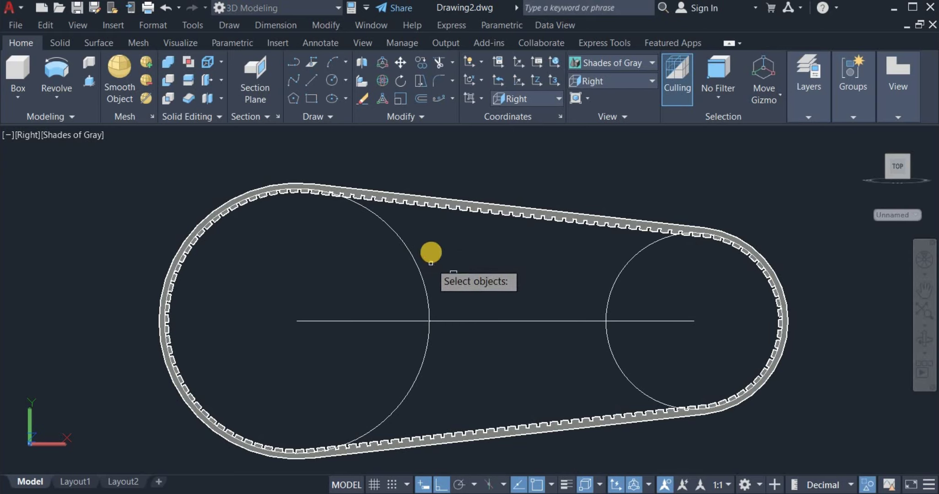
left_click(455, 251)
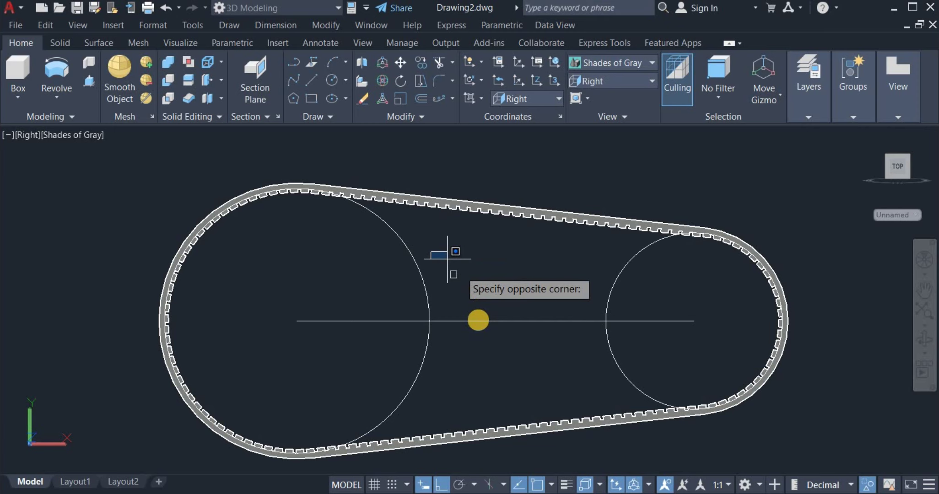
left_click(491, 299)
key("Return")
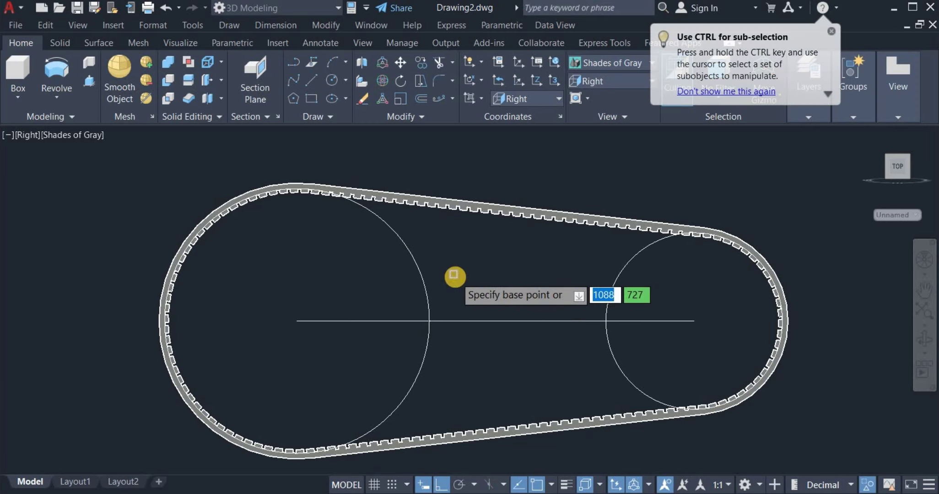
scroll(453, 270, "up", 5)
left_click(446, 268)
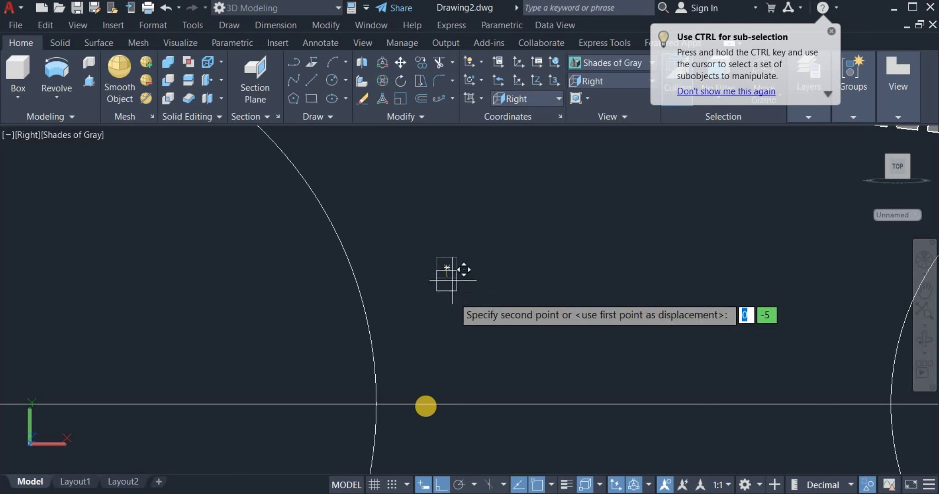
left_click(371, 405)
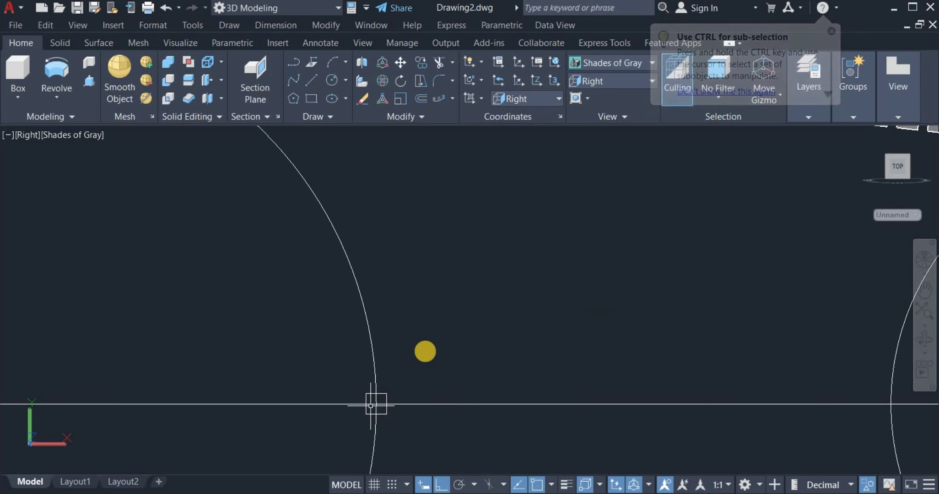
Create a path array of the square around the larger pulley circle, using the Divide method.
scroll(442, 315, "down", 4)
scroll(443, 311, "down", 2)
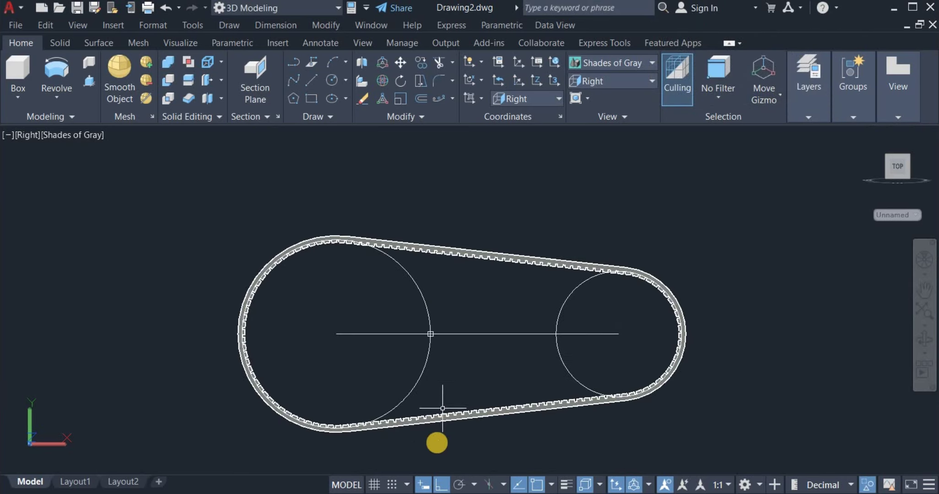
scroll(437, 442, "up", 2)
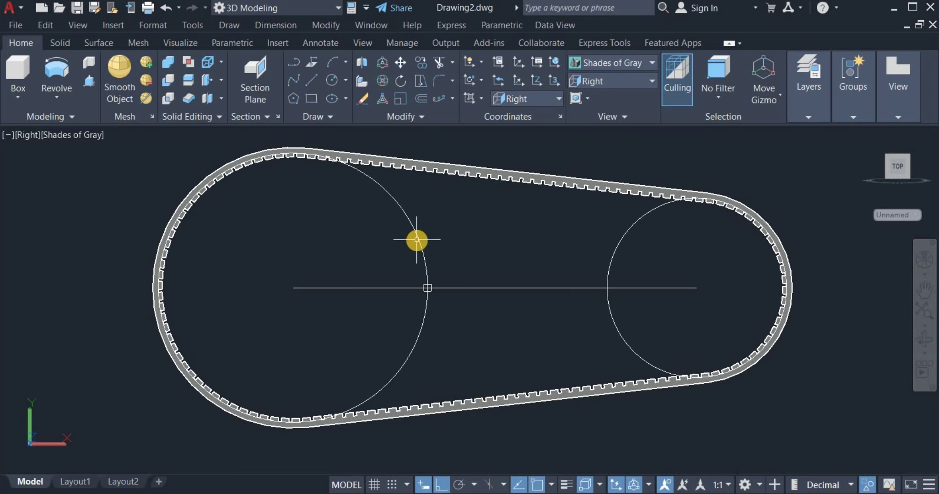
left_click(446, 98)
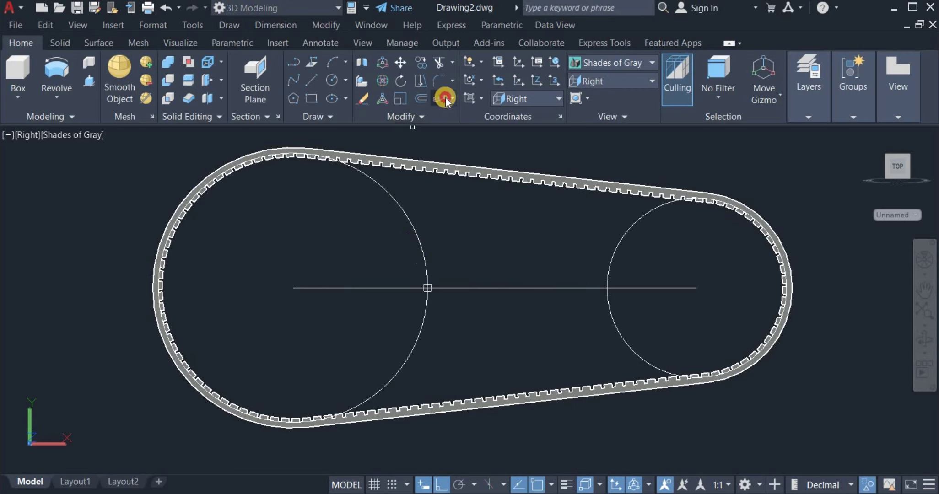
left_click(450, 98)
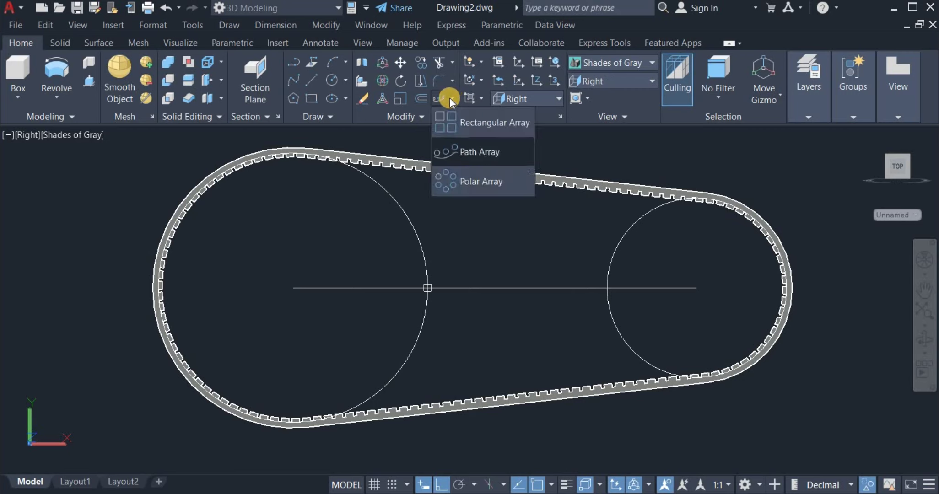
left_click(464, 151)
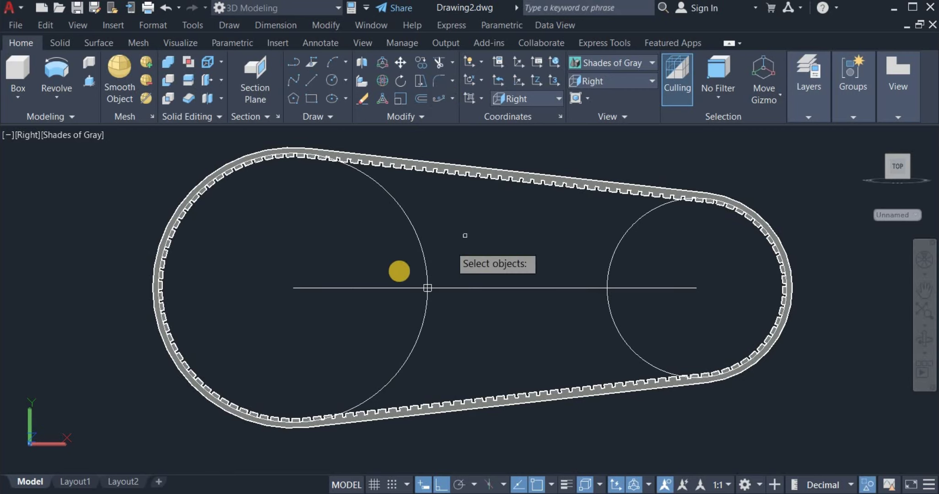
left_click(404, 268)
left_click(466, 308)
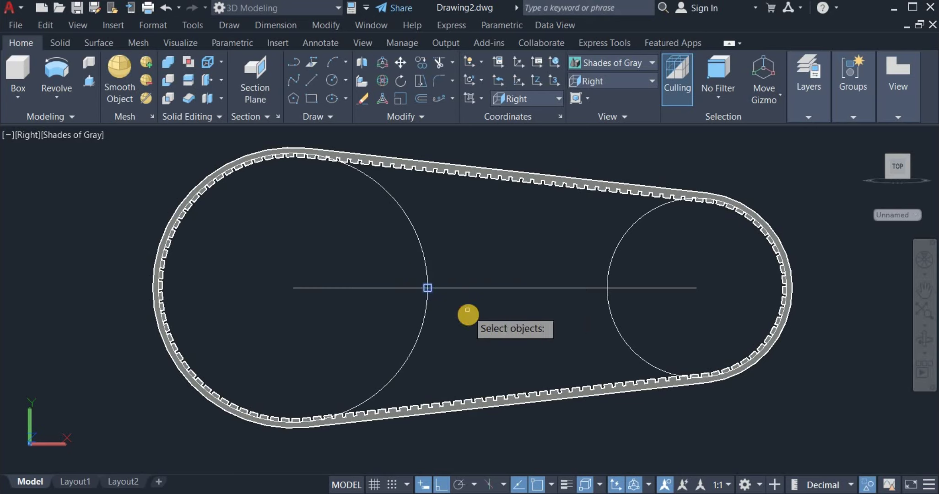
key("Return")
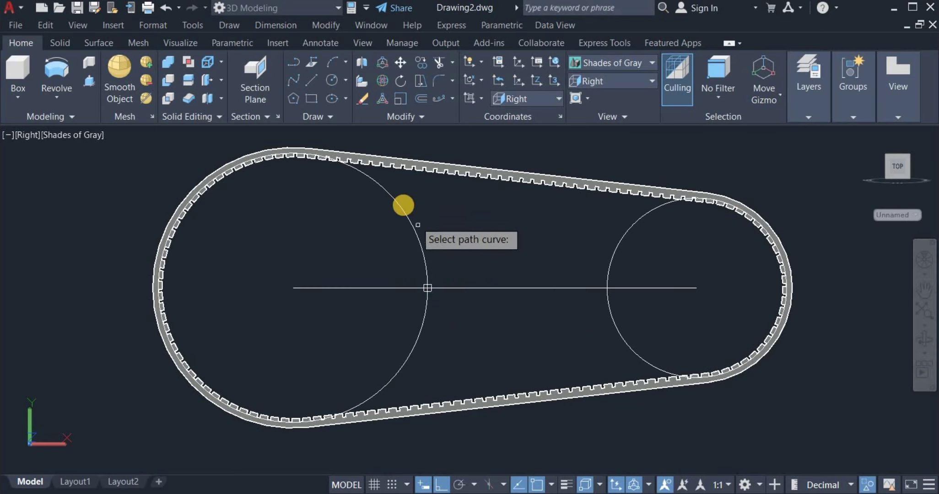
left_click(401, 208)
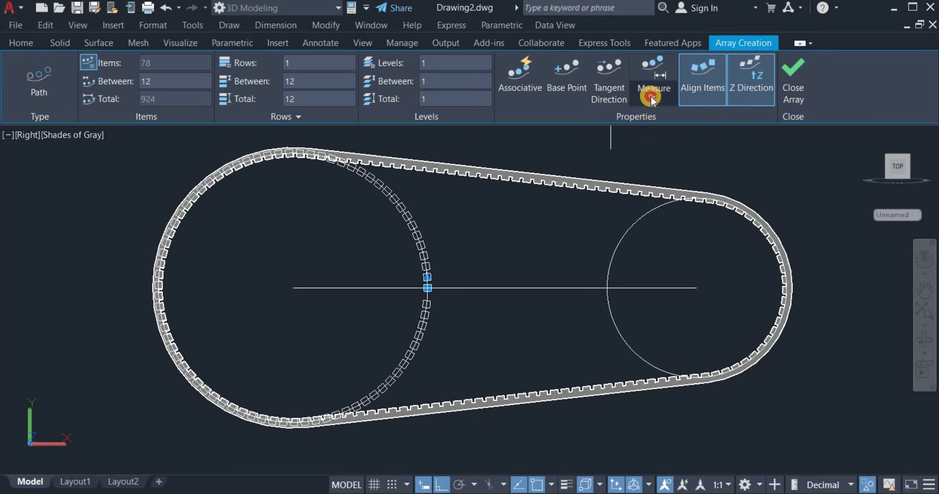
left_click(667, 123)
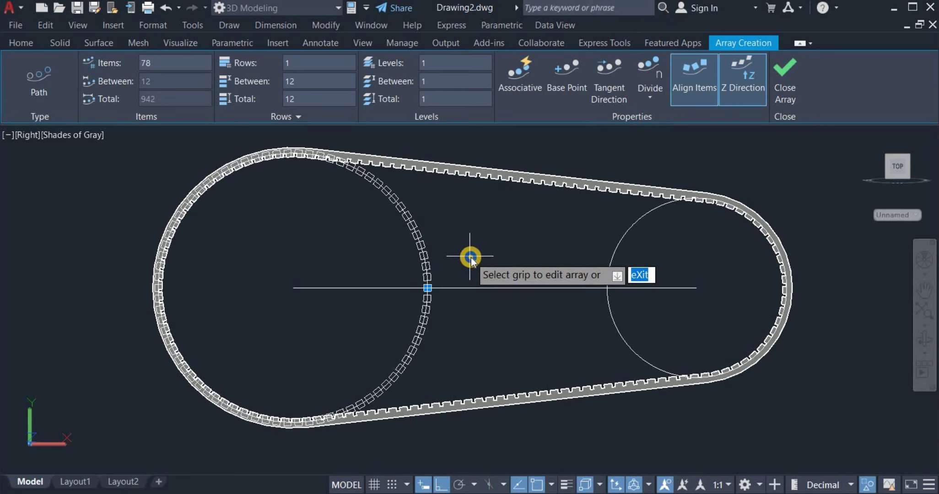
right_click(471, 258)
left_click(507, 228)
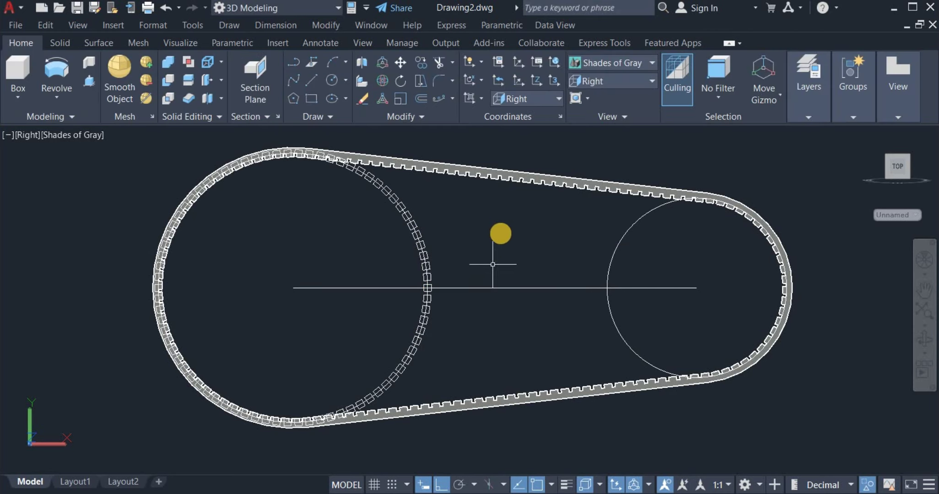
Draw another 8 by 8 square above the centre line, in the space between the larger pulley's squares and the smaller circle.
left_click(314, 99)
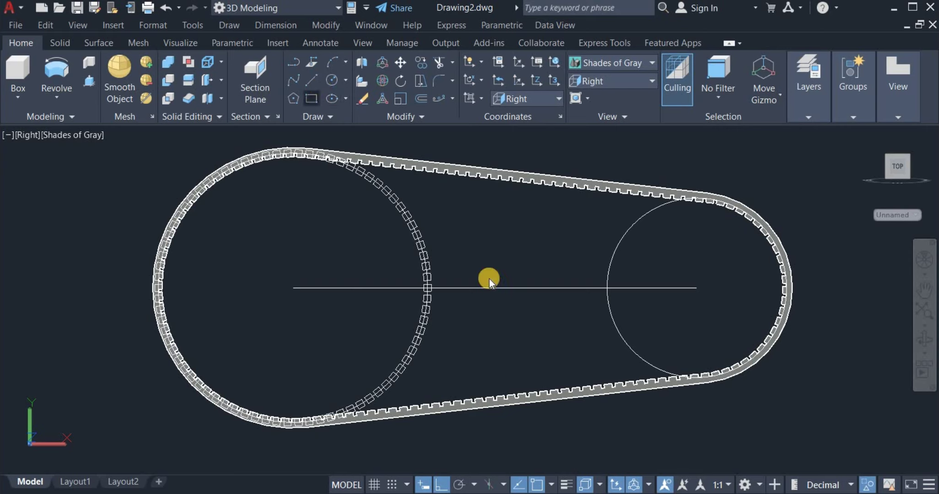
left_click(508, 239)
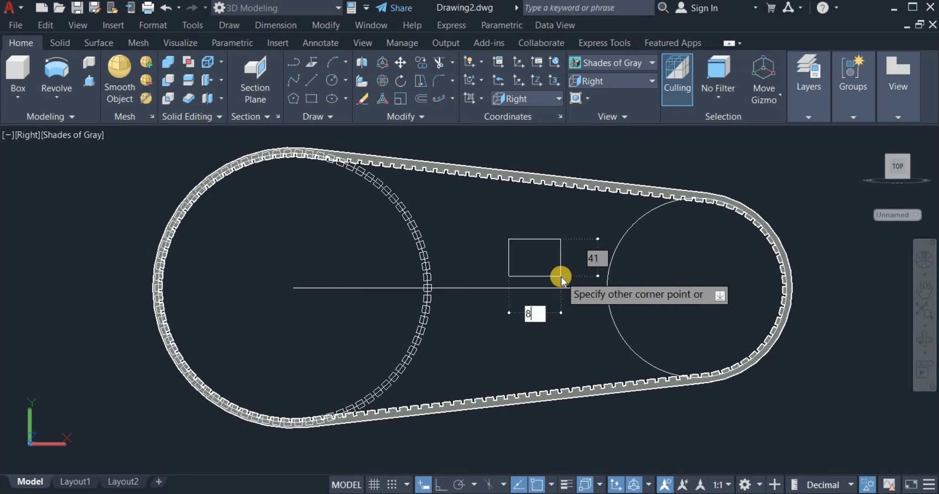
key("Tab")
type("8")
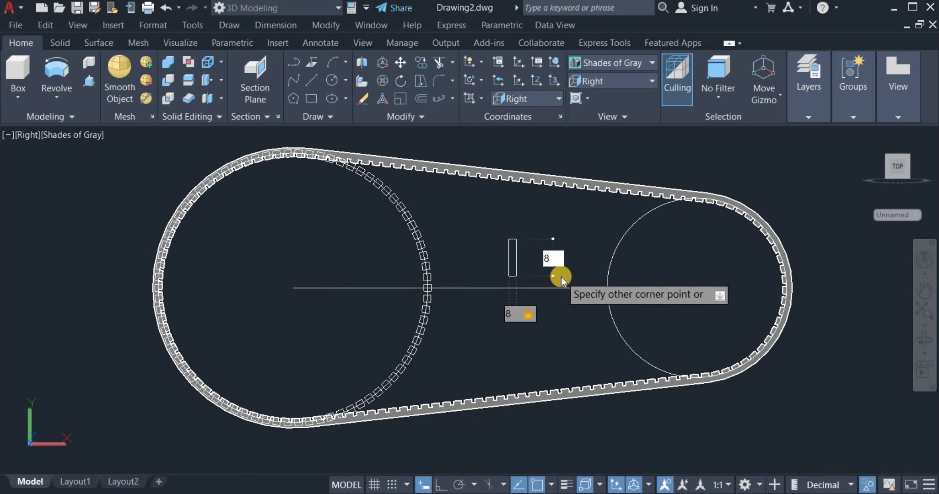
key("Return")
Move the new square by its right side's midpoint to where the smaller pulley circle crosses the centre line.
left_click(403, 61)
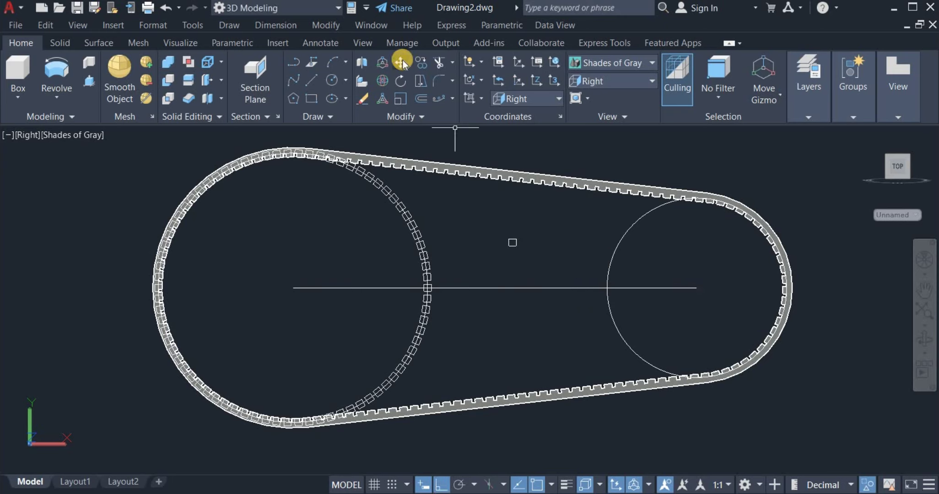
left_click(474, 205)
left_click(543, 259)
key("Return")
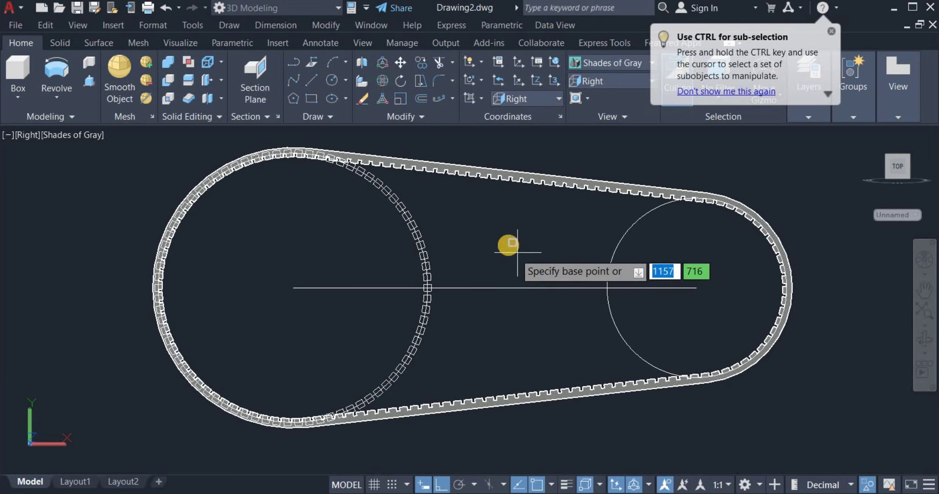
scroll(522, 244, "up", 3)
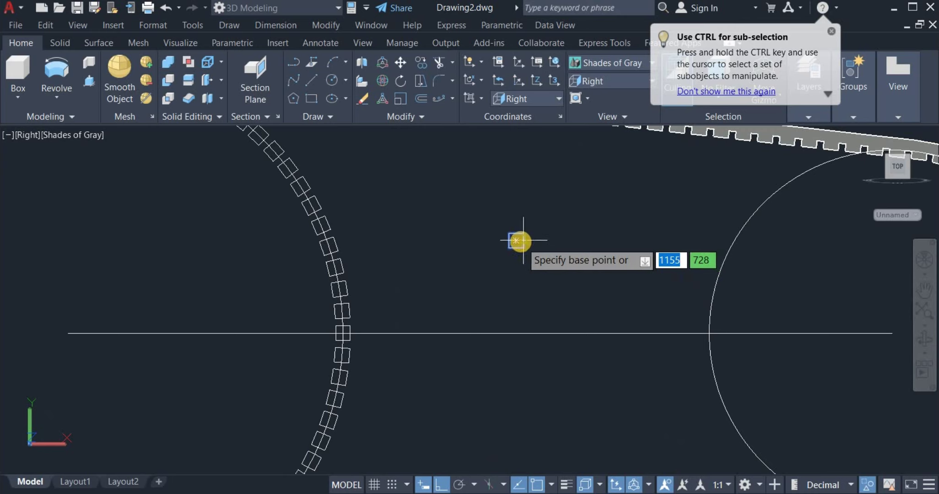
left_click(519, 241)
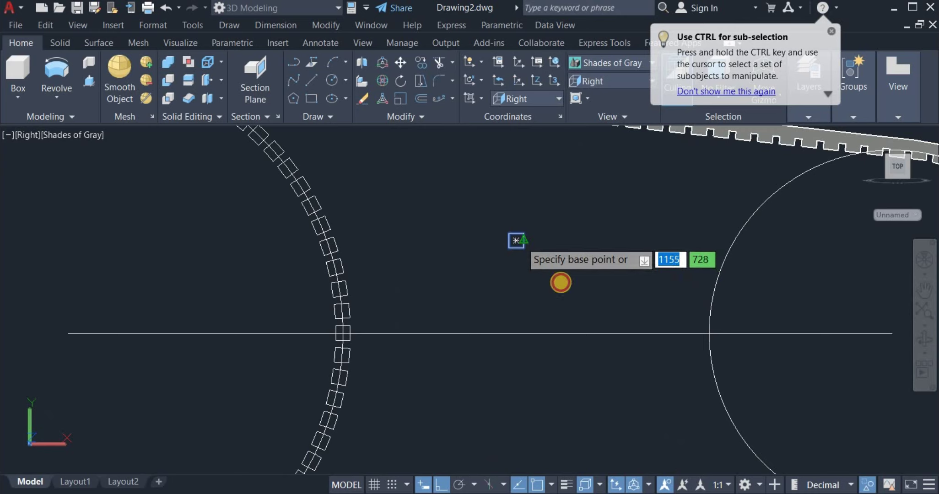
left_click(693, 338)
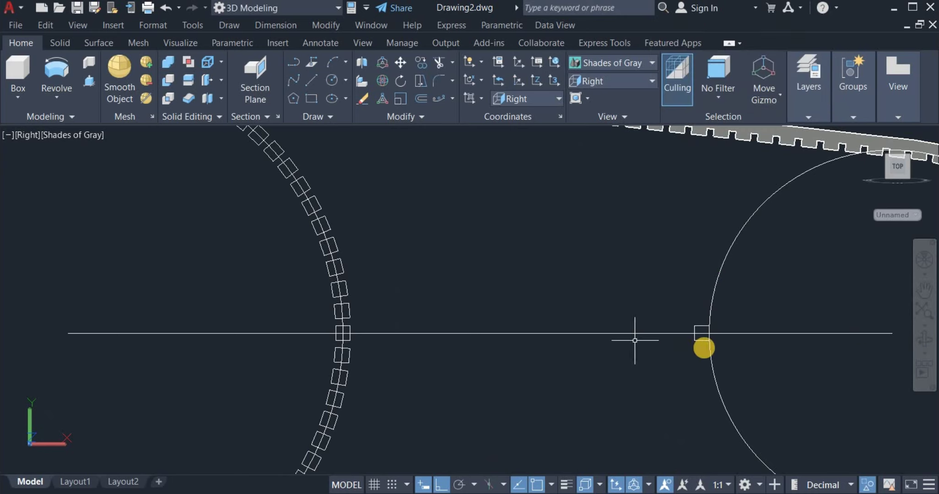
Move the square by its centre onto the intersection of the smaller pulley circle and the centre line.
scroll(716, 343, "up", 4)
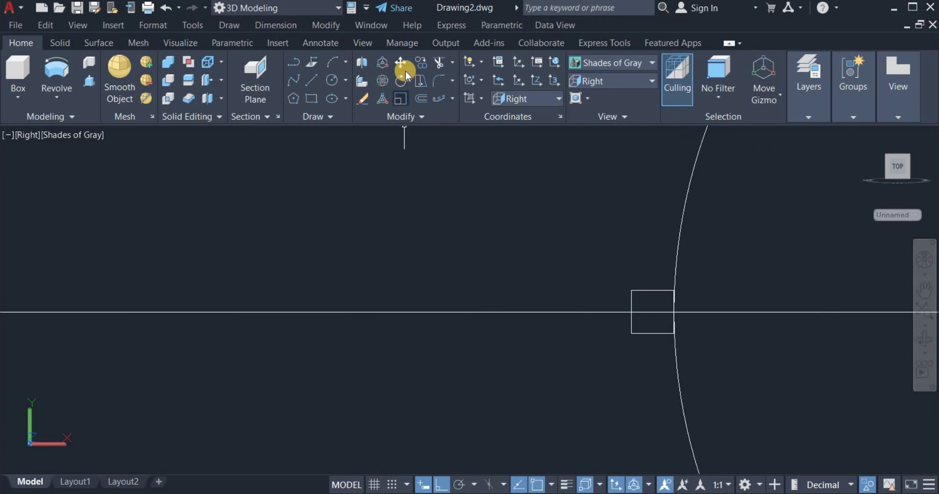
key("space")
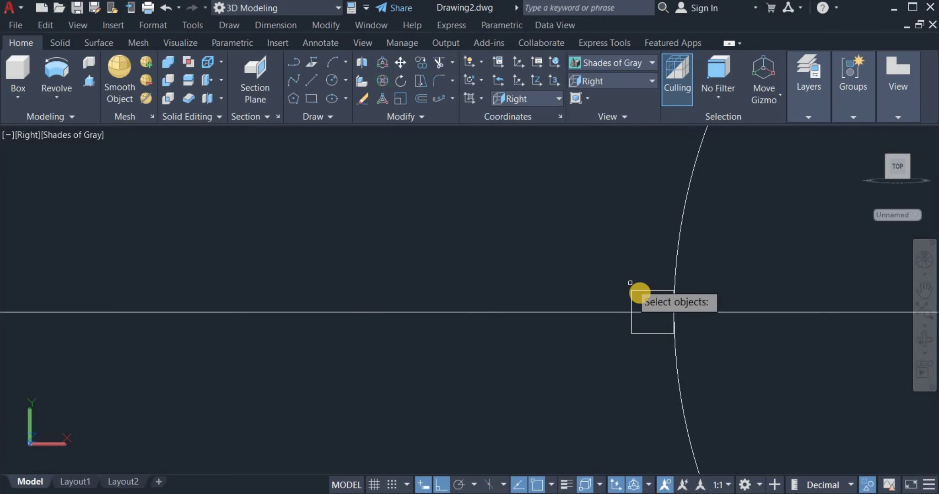
left_click(643, 291)
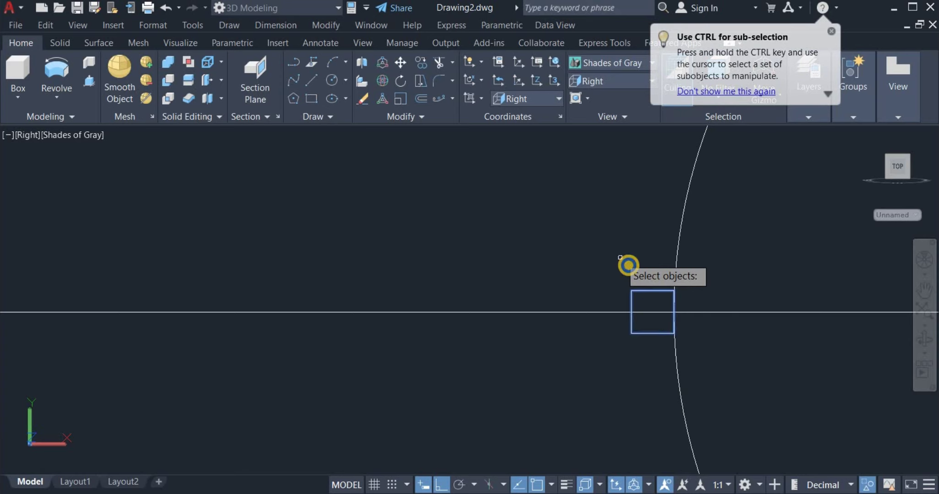
key("space")
left_click(654, 312)
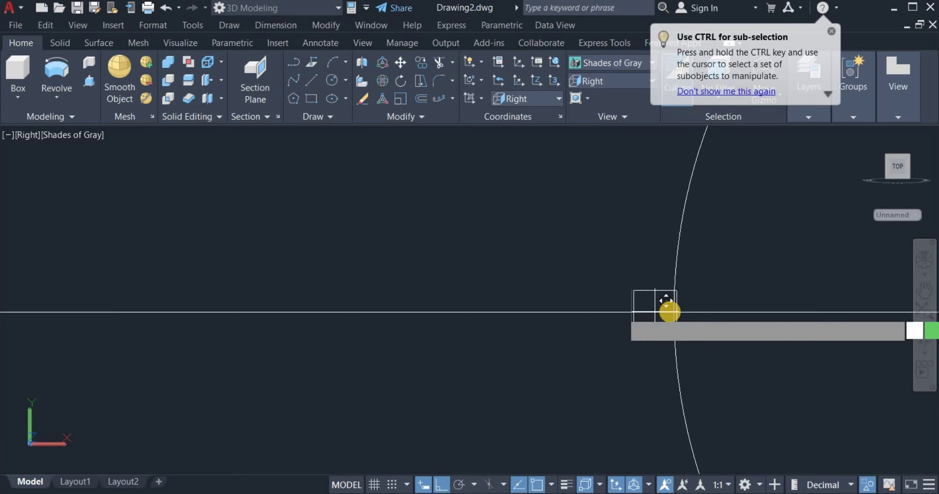
left_click(678, 313)
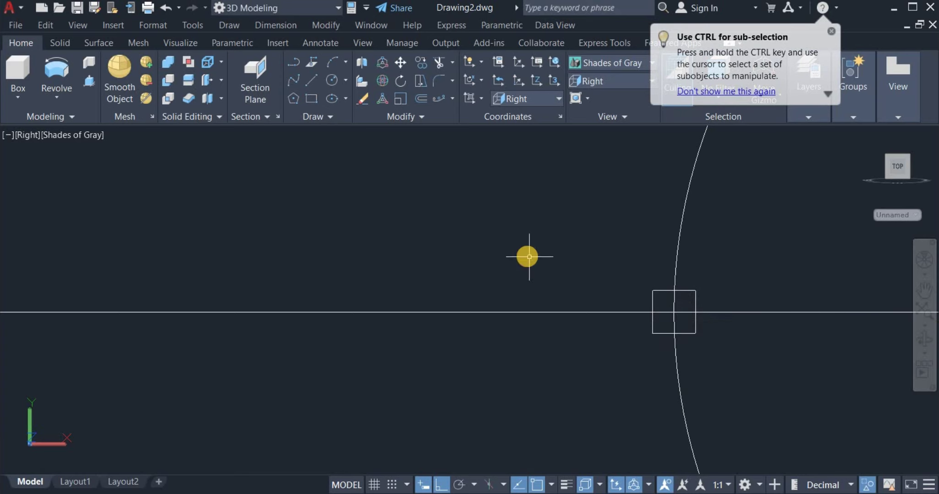
Create a path array of the square around the smaller pulley circle, using the Divide method.
scroll(527, 259, "down", 6)
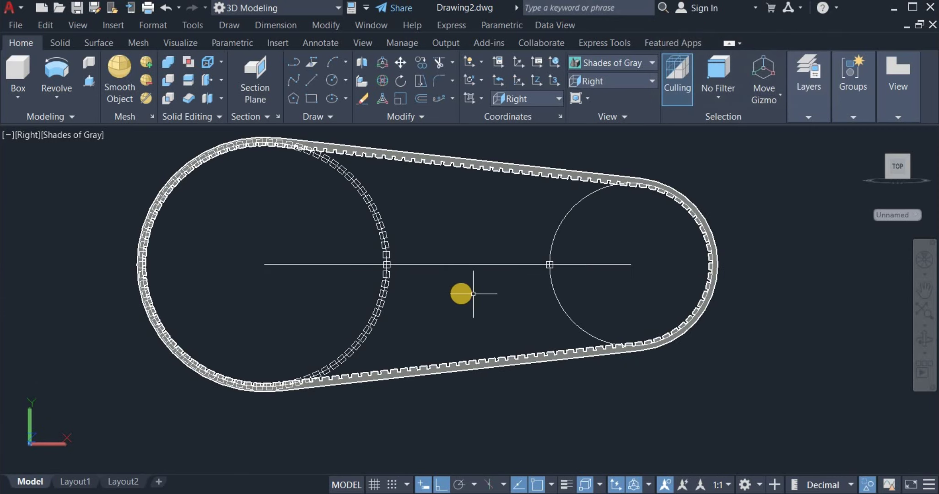
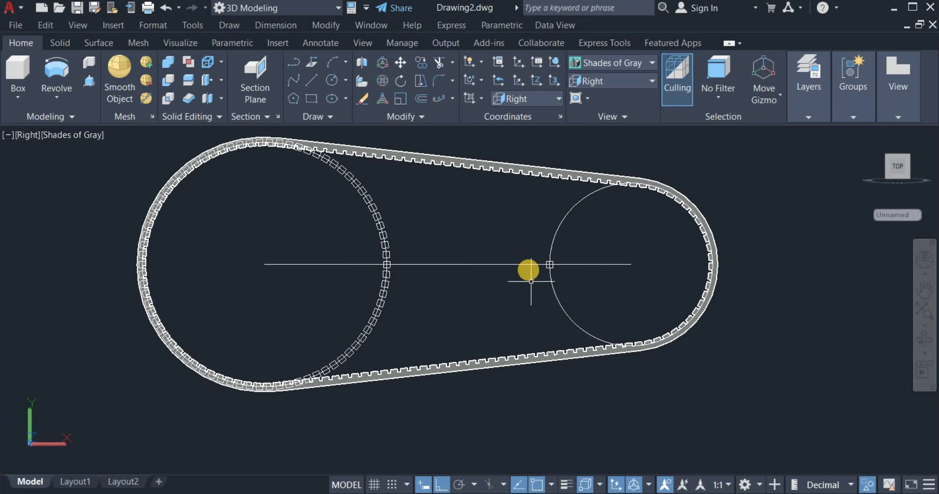
left_click(435, 100)
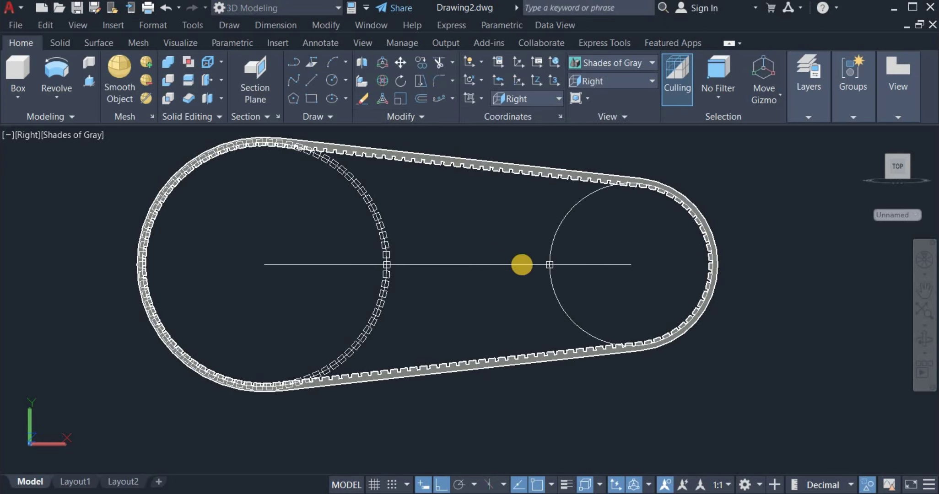
left_click(538, 241)
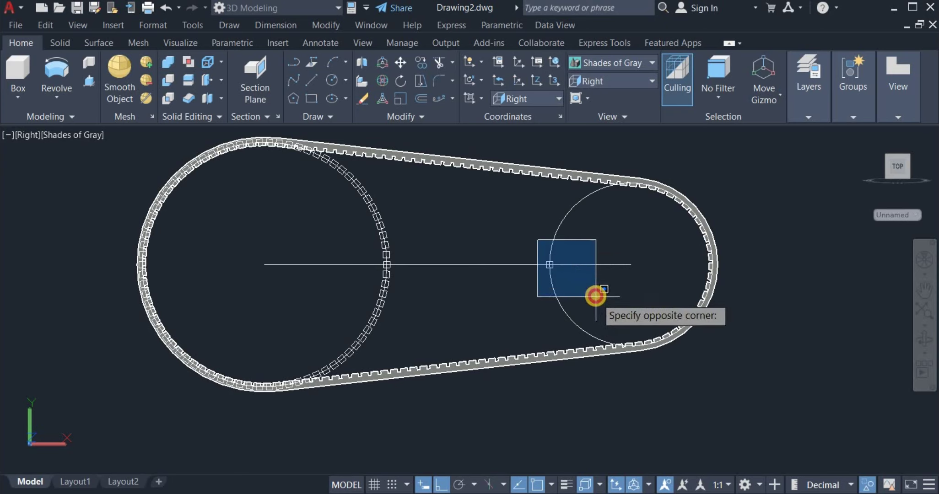
left_click(596, 295)
key("Return")
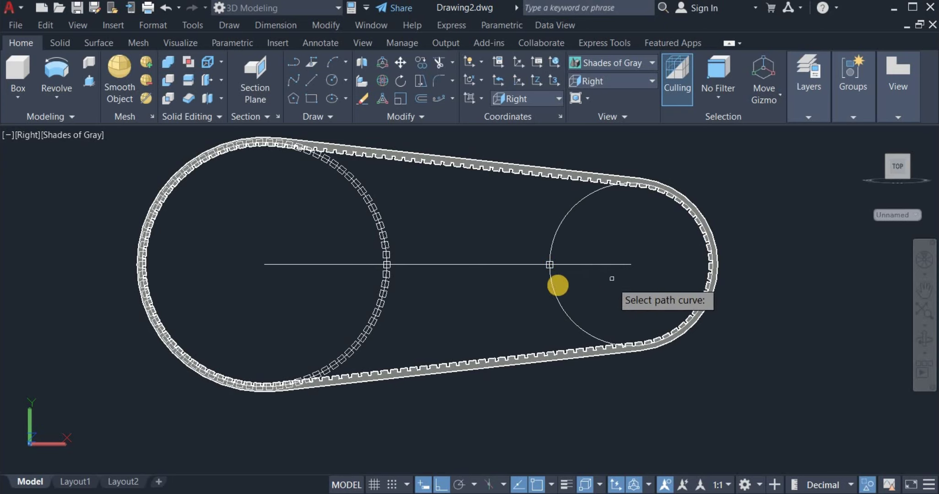
left_click(559, 226)
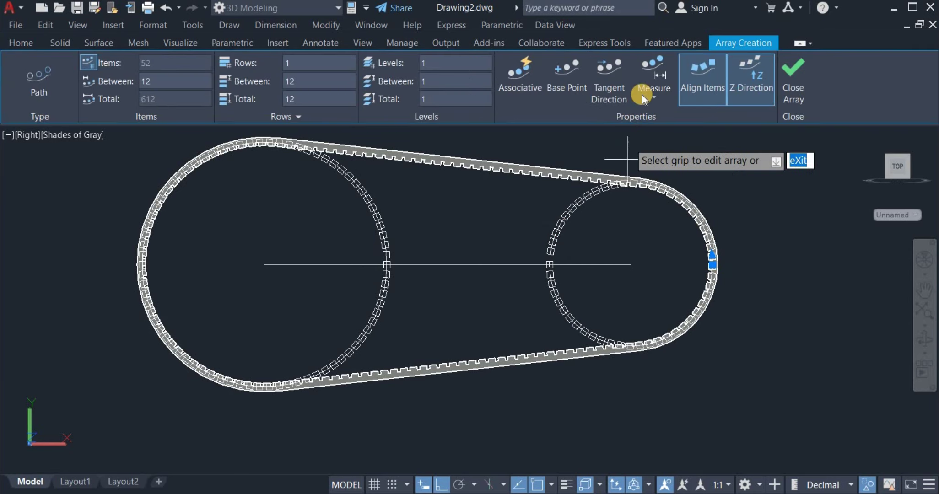
left_click(650, 98)
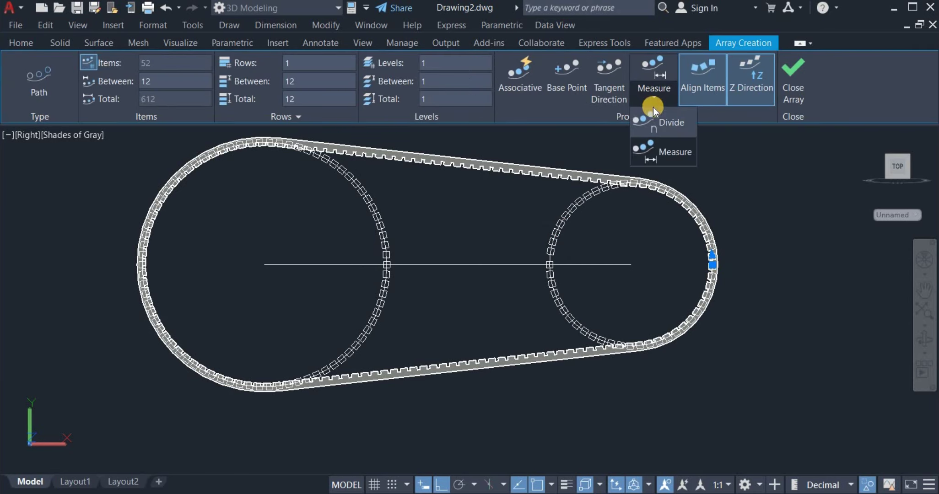
left_click(667, 127)
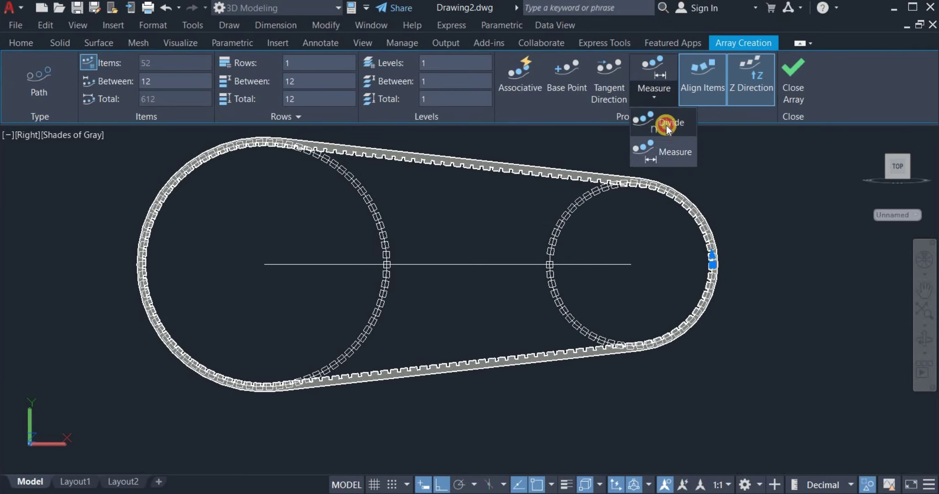
right_click(506, 215)
left_click(521, 223)
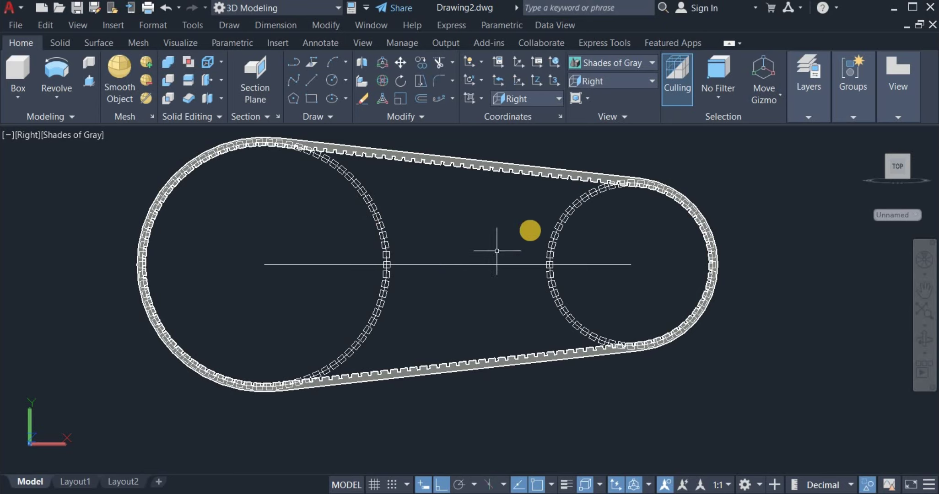
Switch to the NE Isometric view and hide the toothed belt solid.
left_click(610, 83)
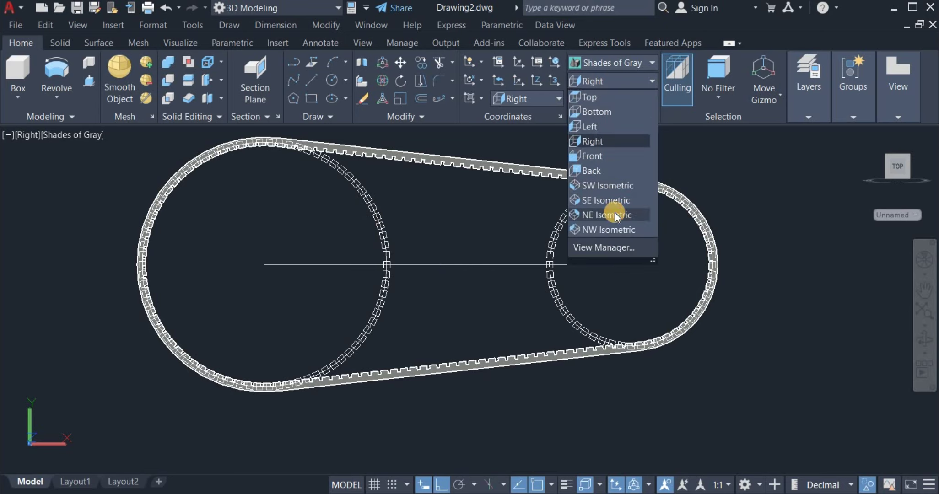
left_click(615, 214)
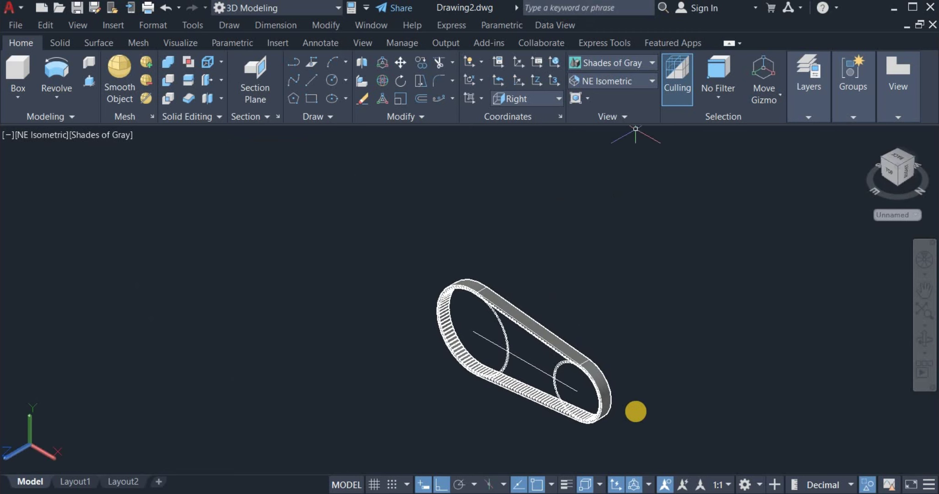
scroll(634, 419, "up", 4)
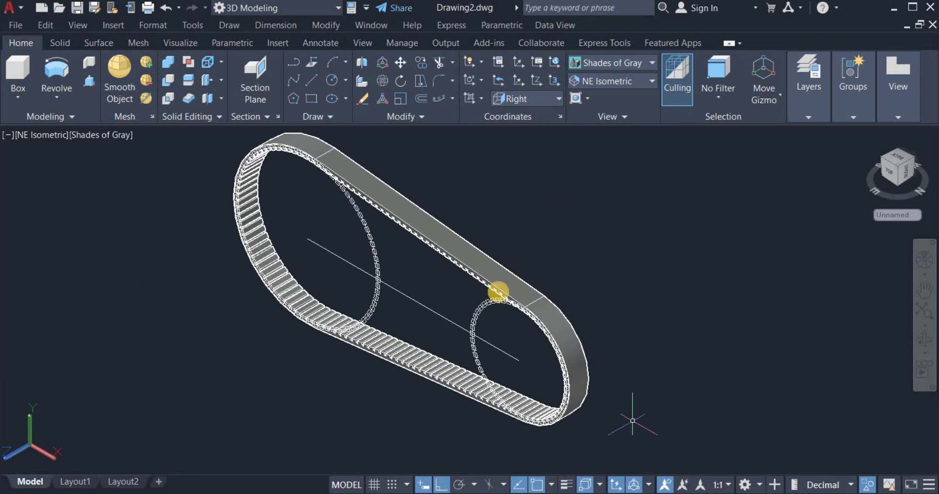
left_click(465, 253)
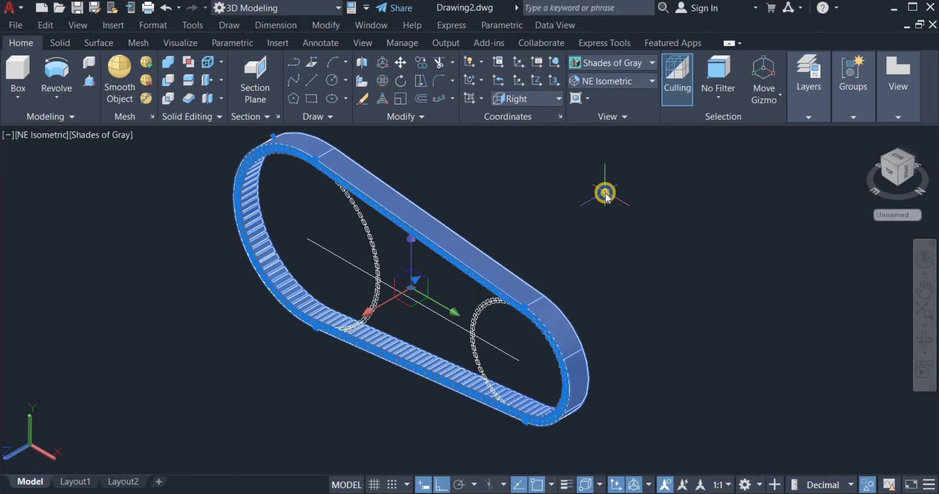
right_click(605, 194)
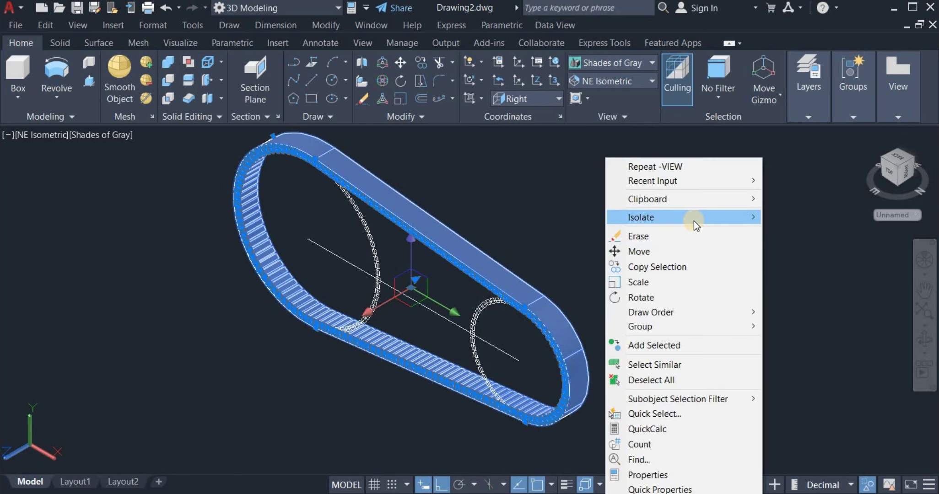
mouse_move(695, 222)
left_click(795, 230)
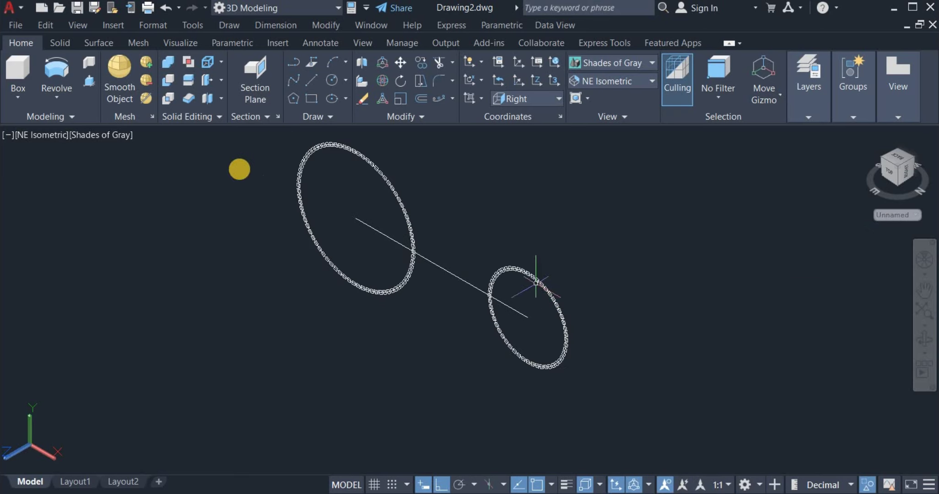
Extrude the smaller pulley circle together with its arrayed squares by 40.
left_click(58, 98)
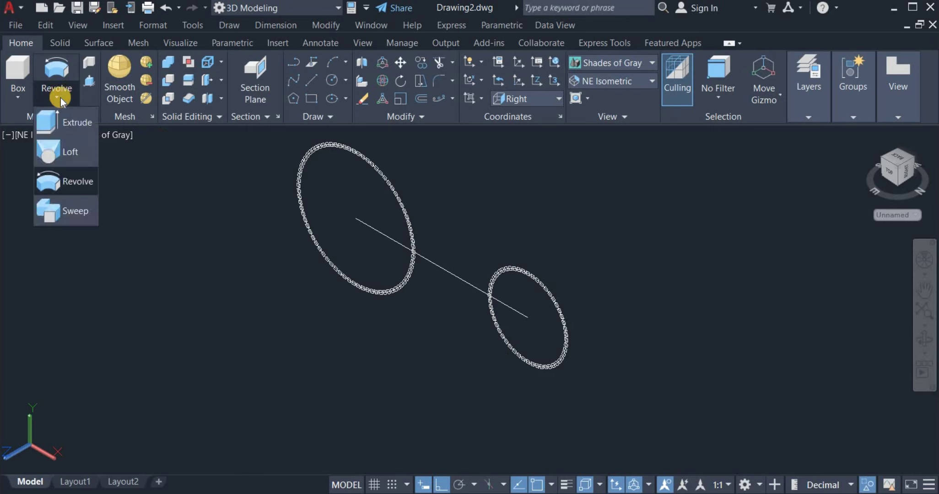
left_click(52, 129)
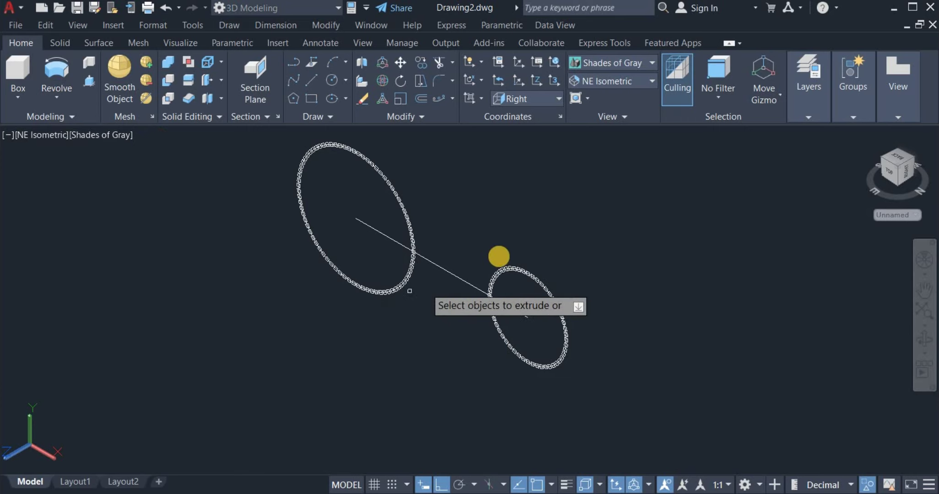
left_click(473, 235)
left_click(608, 398)
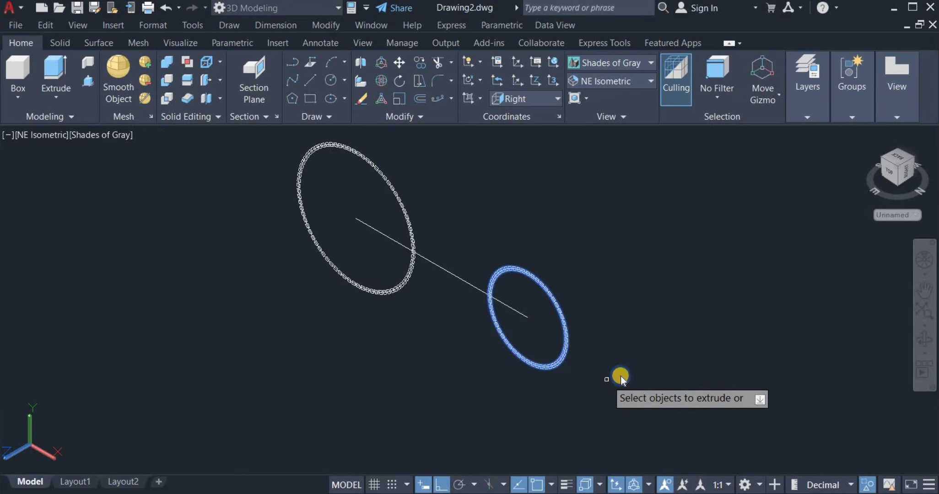
right_click(621, 376)
left_click(631, 270)
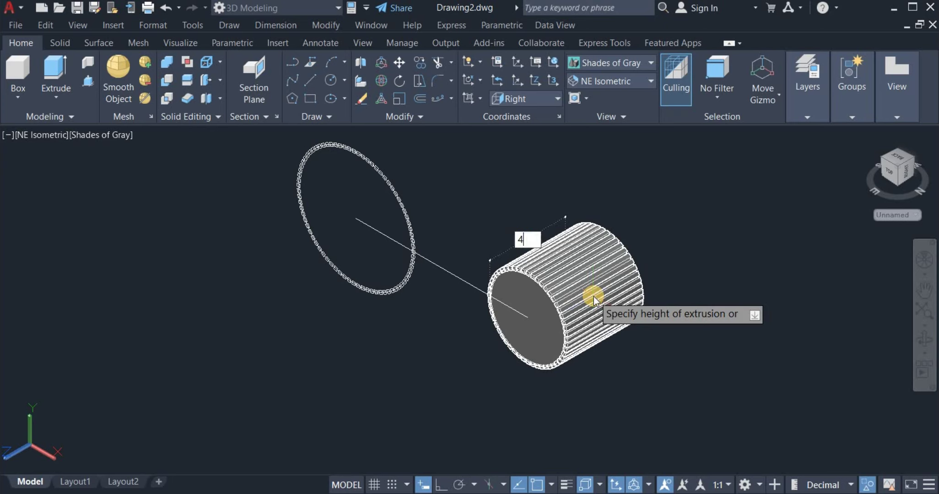
key("Return")
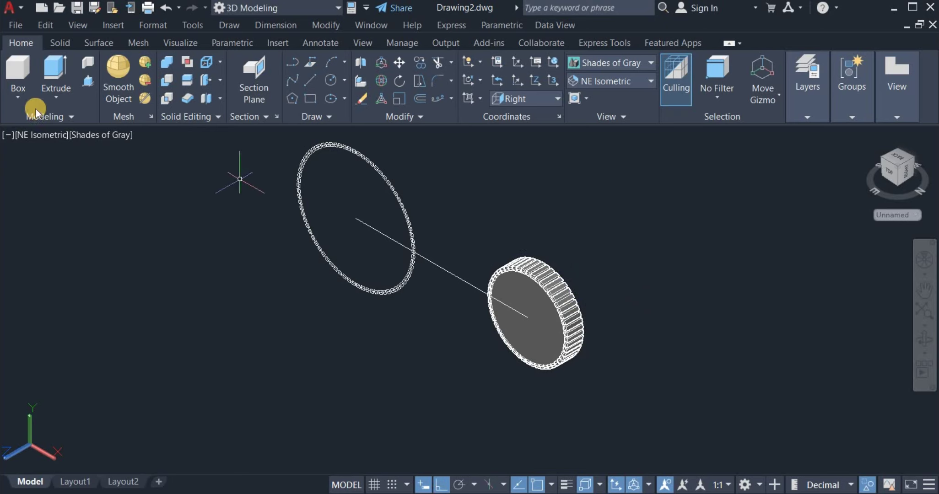
Extrude the larger pulley circle together with its arrayed squares by 40.
left_click(46, 68)
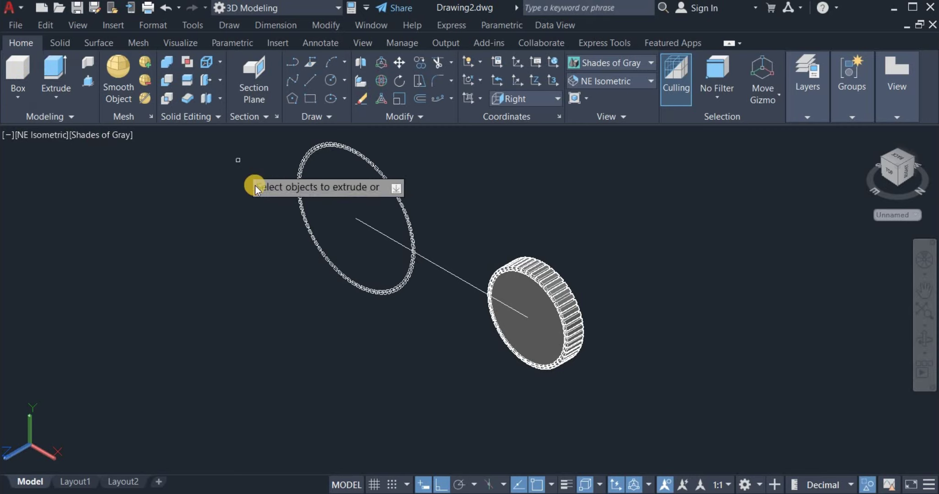
left_click(268, 131)
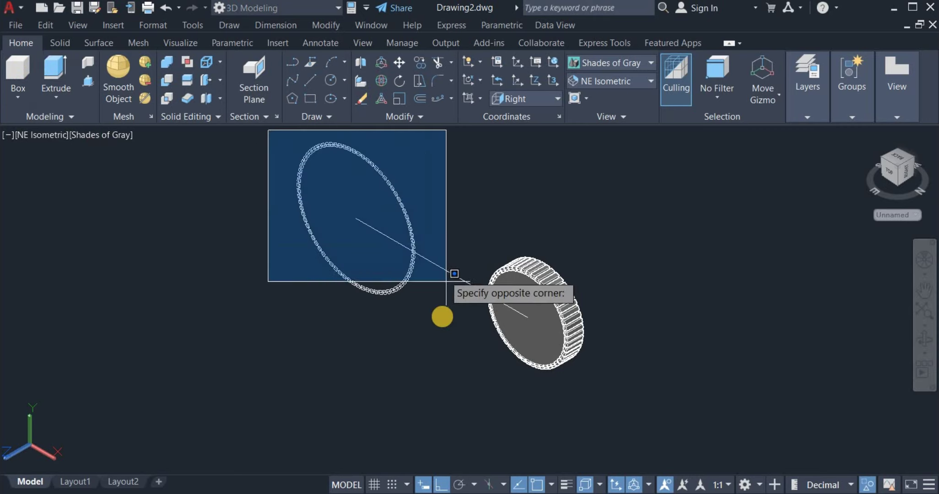
left_click(439, 318)
right_click(413, 340)
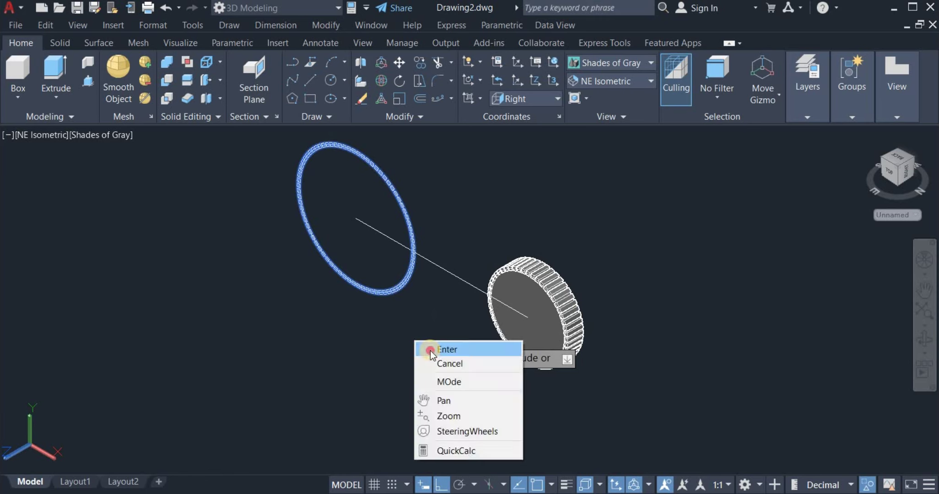
left_click(430, 350)
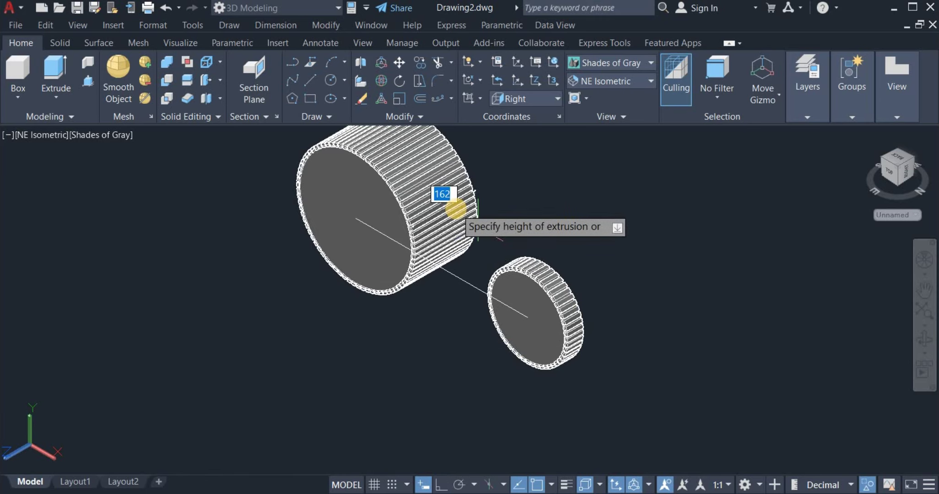
type("40")
key("Return")
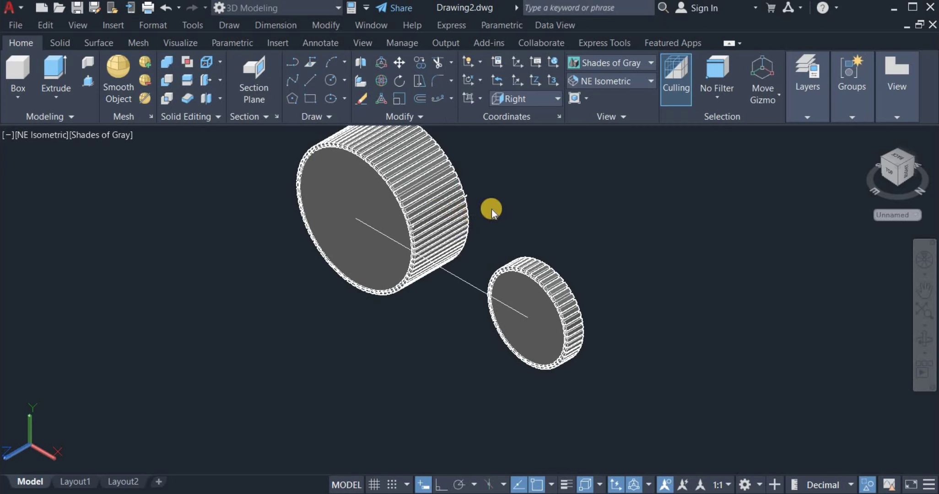
key("ctrl+z")
key("ctrl+z")
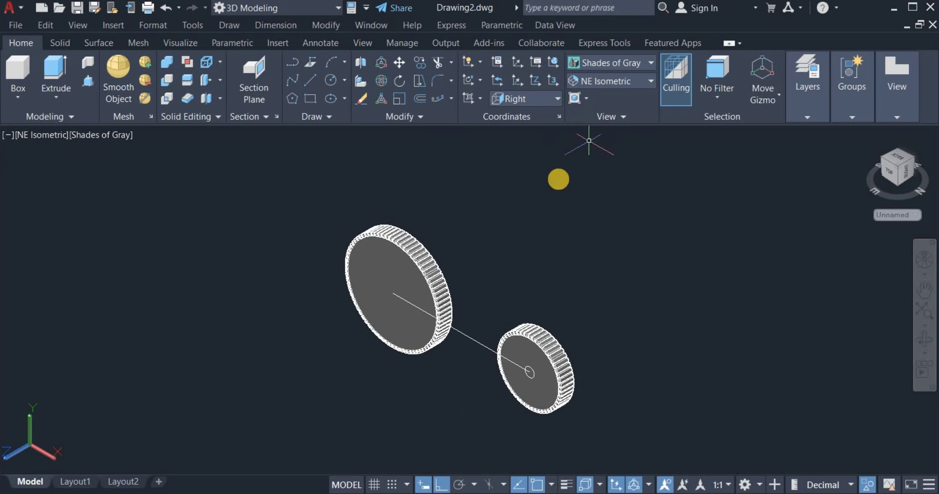
Set the visual style to 2D Wireframe and draw a circle of diameter 40 at the larger pulley's end of the centre line.
left_click(592, 64)
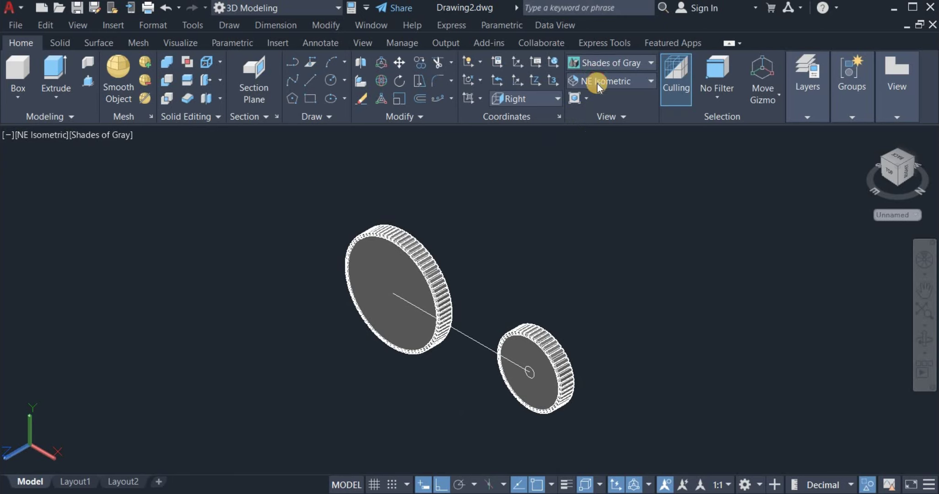
left_click(595, 105)
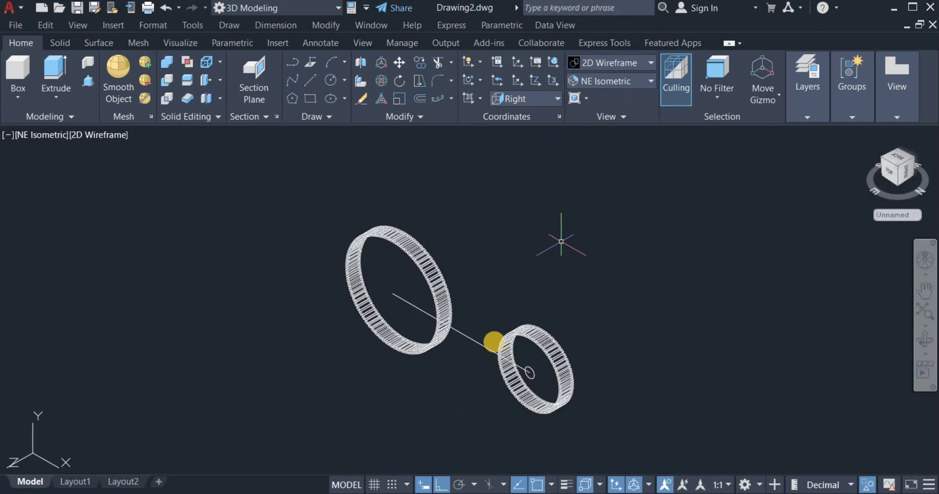
left_click(326, 79)
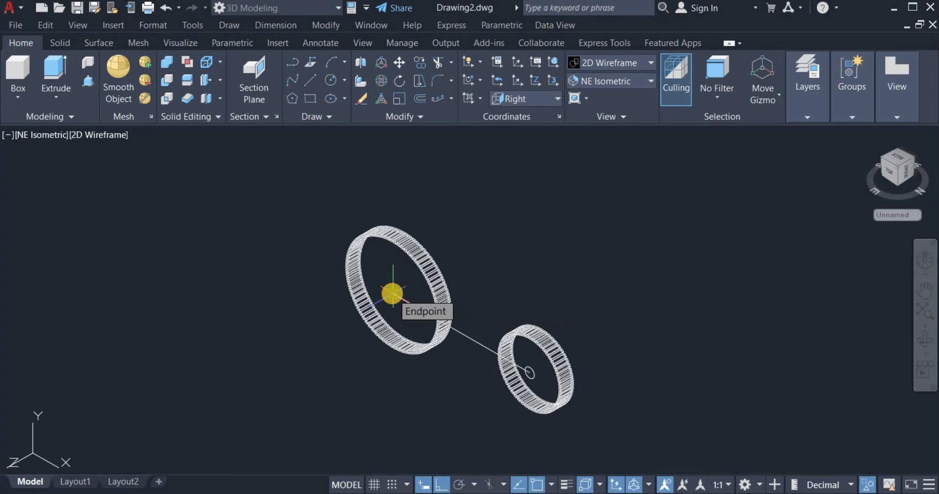
left_click(393, 294)
right_click(407, 314)
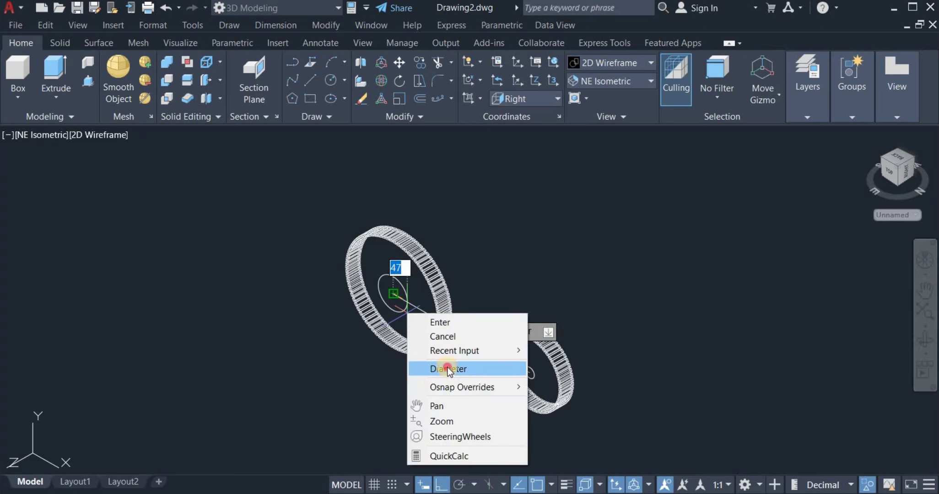
left_click(447, 369)
type("4")
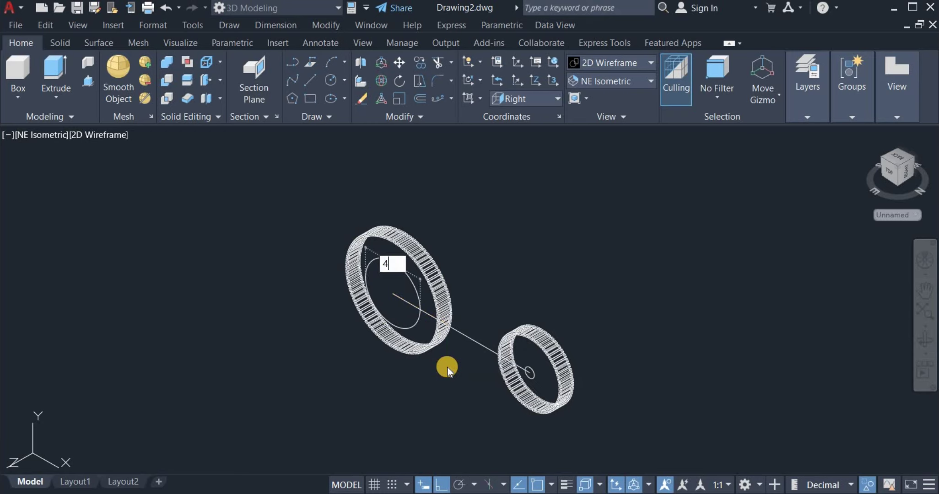
key("Return")
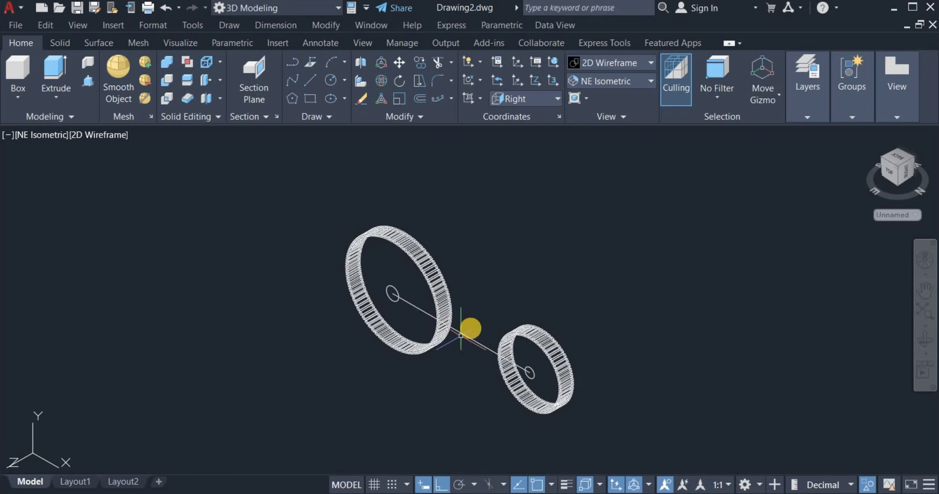
Erase the small circle at the centre of the smaller pulley.
scroll(531, 383, "up", 5)
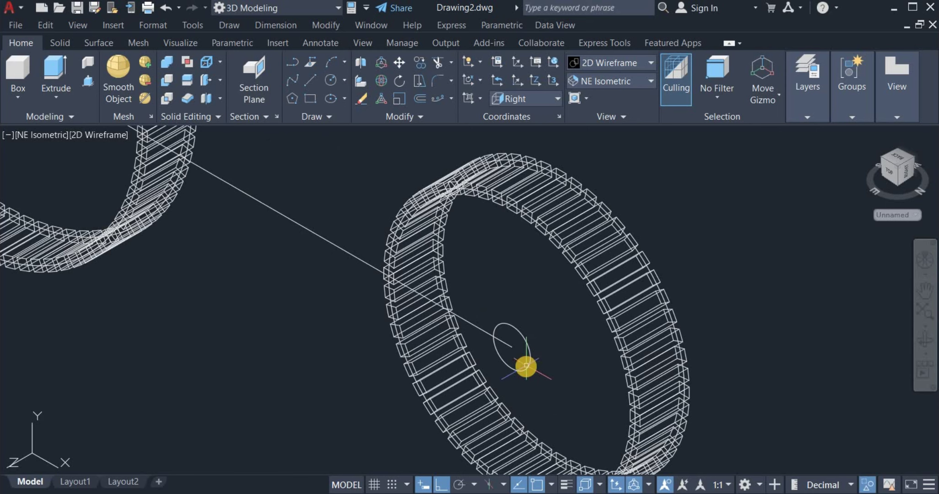
left_click(526, 369)
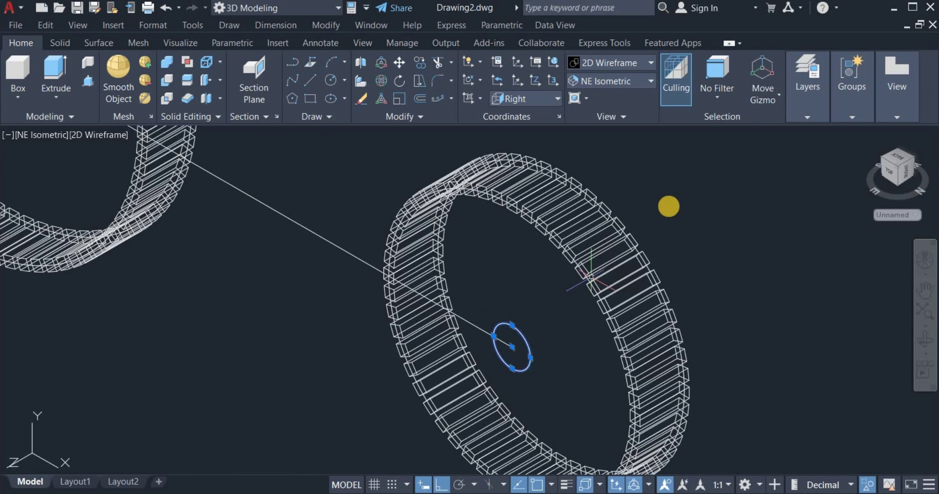
right_click(681, 201)
left_click(704, 237)
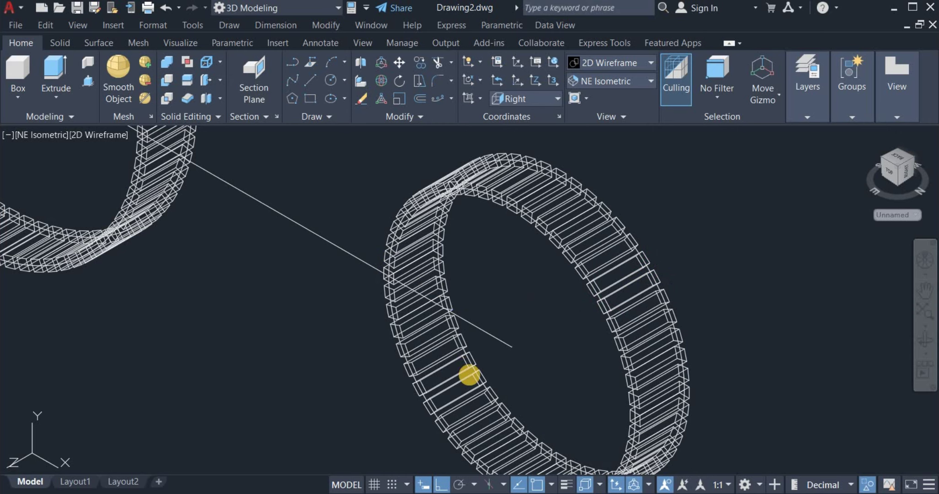
Draw a circle of diameter 40 centred on the smaller pulley's end of the centre line.
left_click(509, 346)
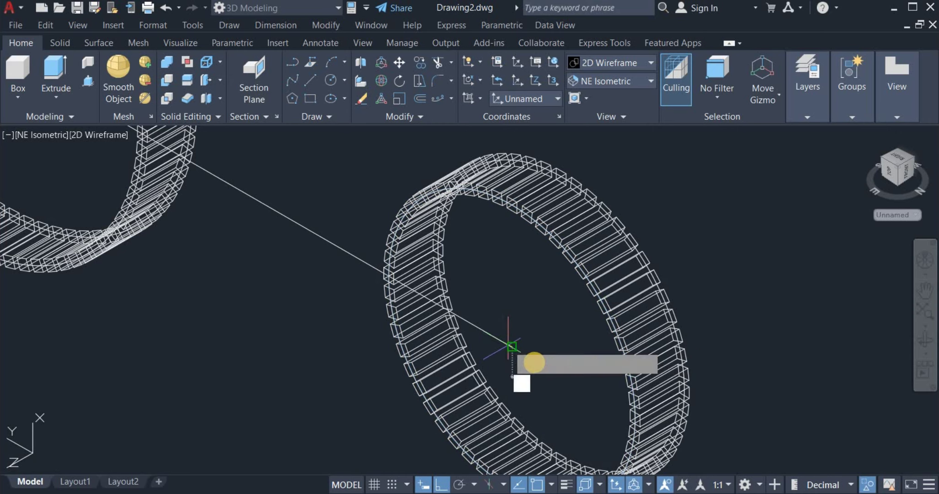
right_click(538, 365)
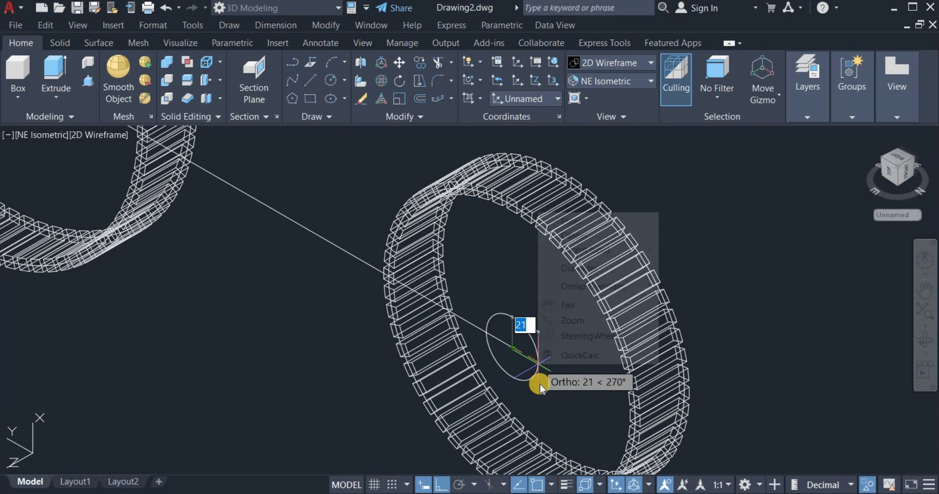
left_click(598, 267)
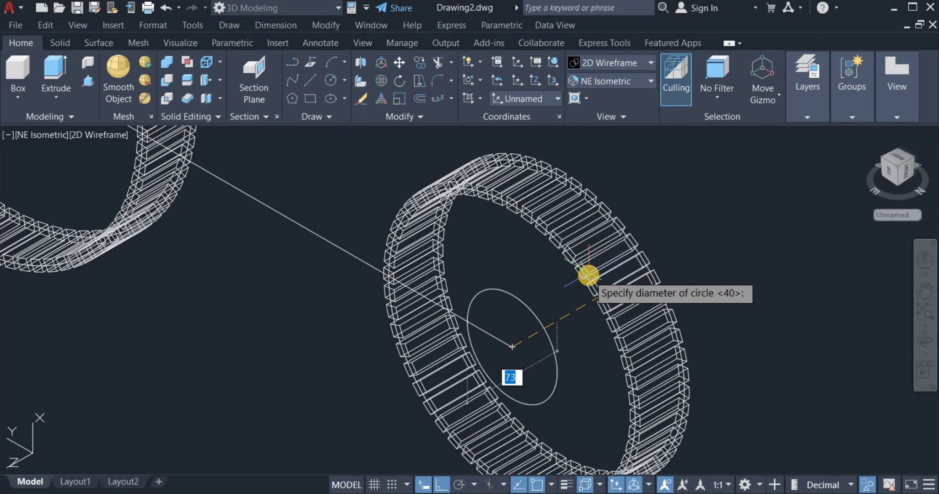
type("40")
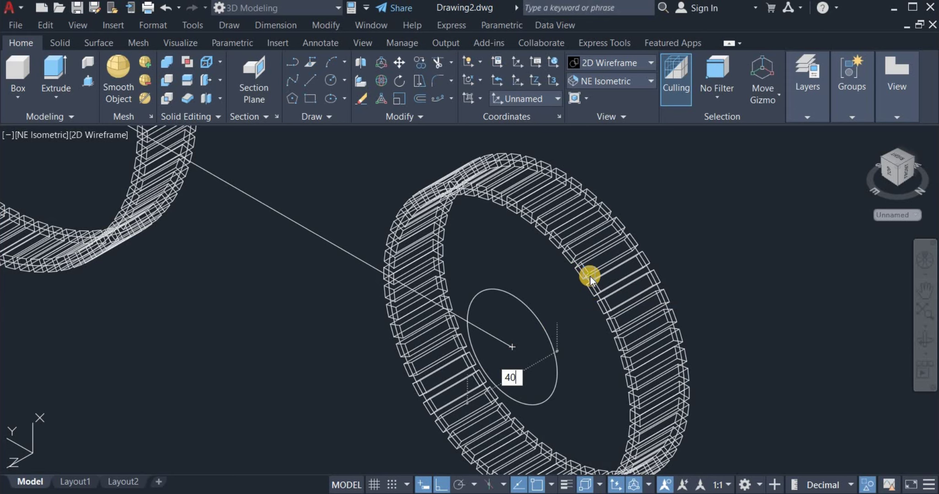
key("Return")
scroll(587, 273, "down", 2)
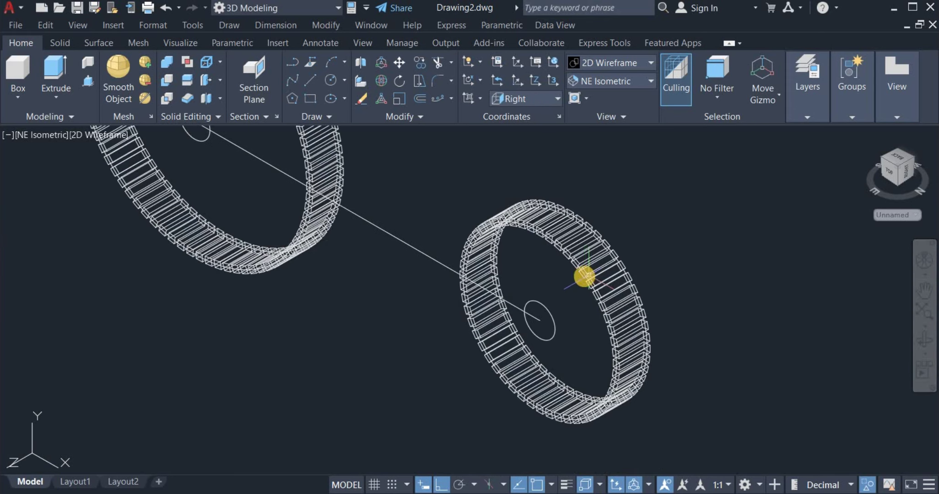
scroll(550, 330, "down", 2)
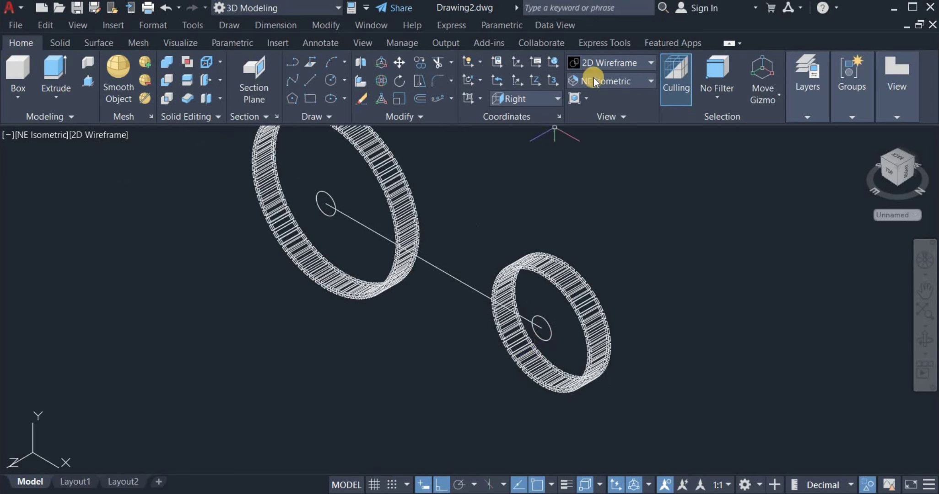
Set the visual style to Shades of Gray and cut the larger pulley's bore through its centre circle with Presspull.
left_click(610, 64)
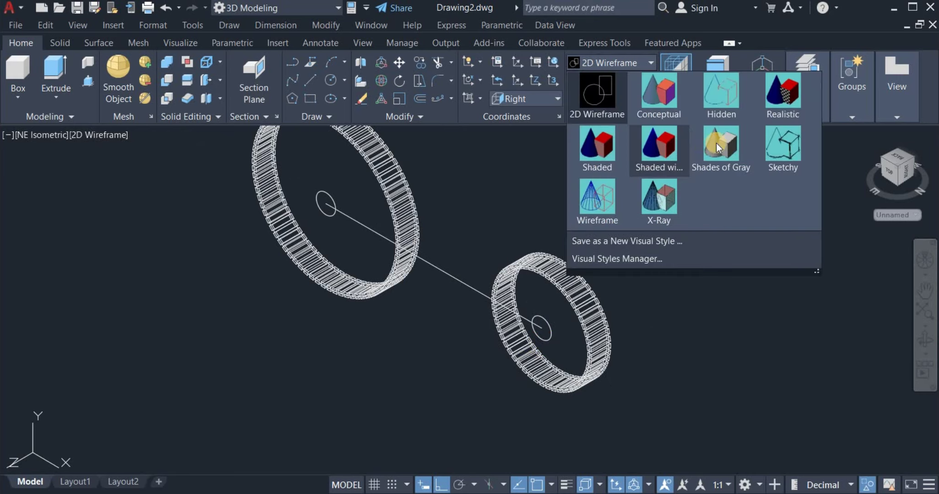
left_click(713, 161)
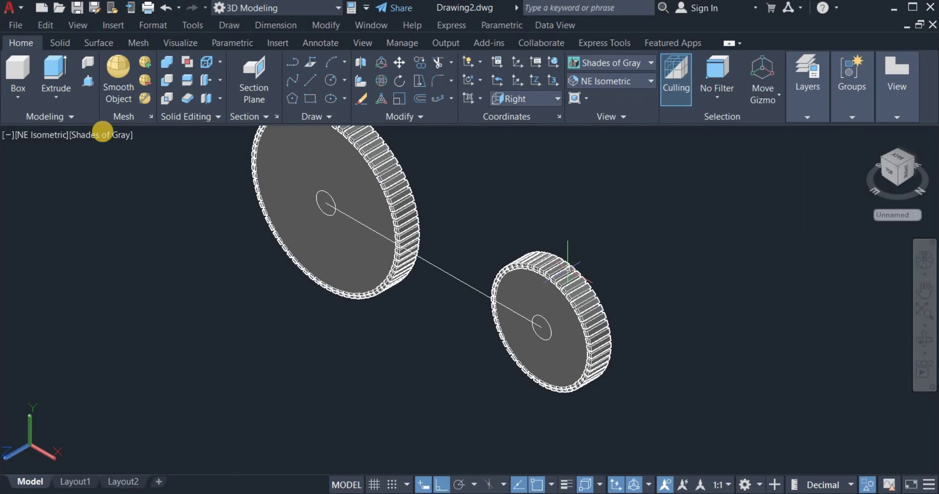
left_click(53, 68)
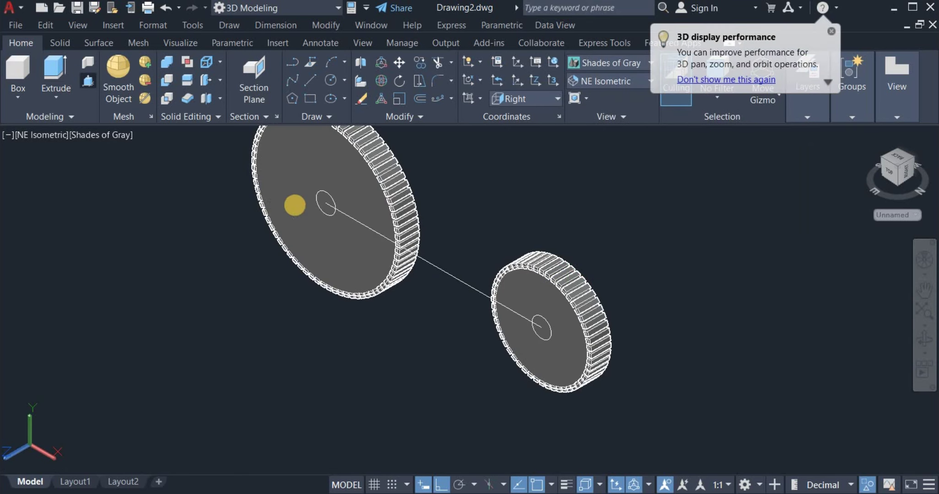
left_click(317, 193)
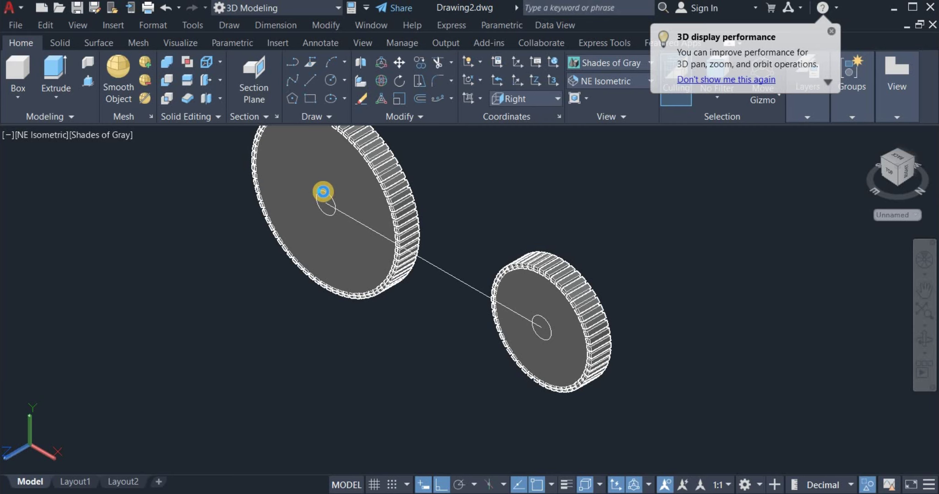
scroll(339, 192, "up", 2)
scroll(505, 220, "up", 3)
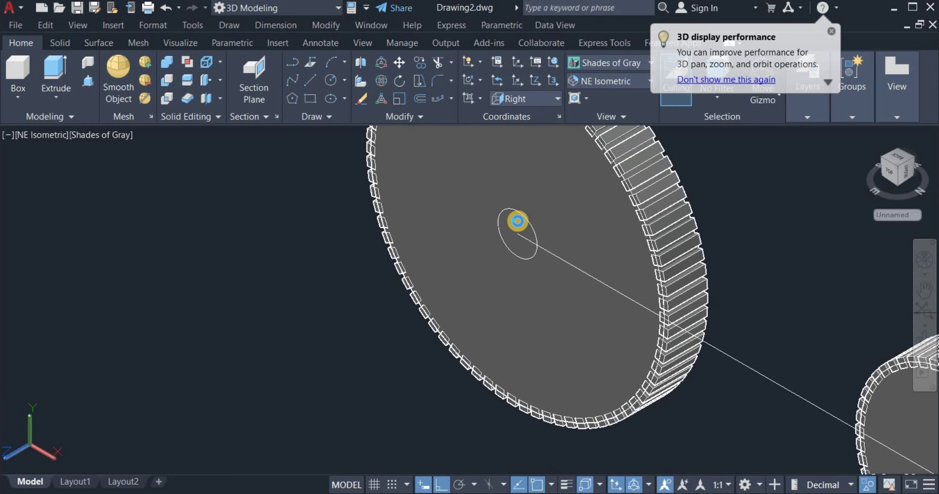
left_click(517, 221)
left_click(498, 240)
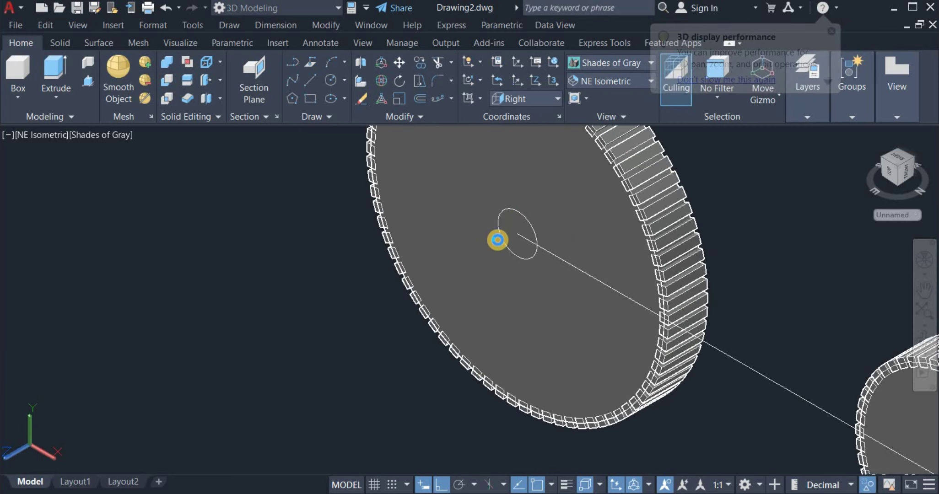
key("Return")
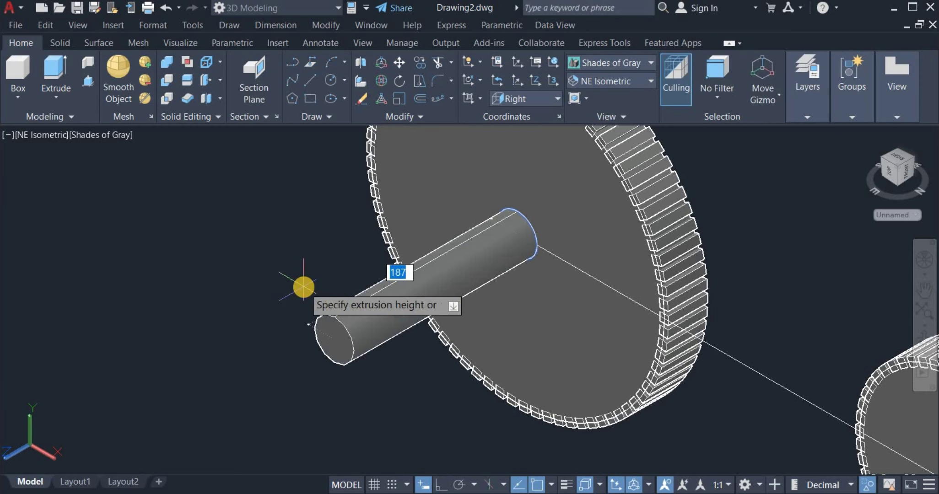
scroll(304, 287, "up", 2)
scroll(393, 273, "down", 3)
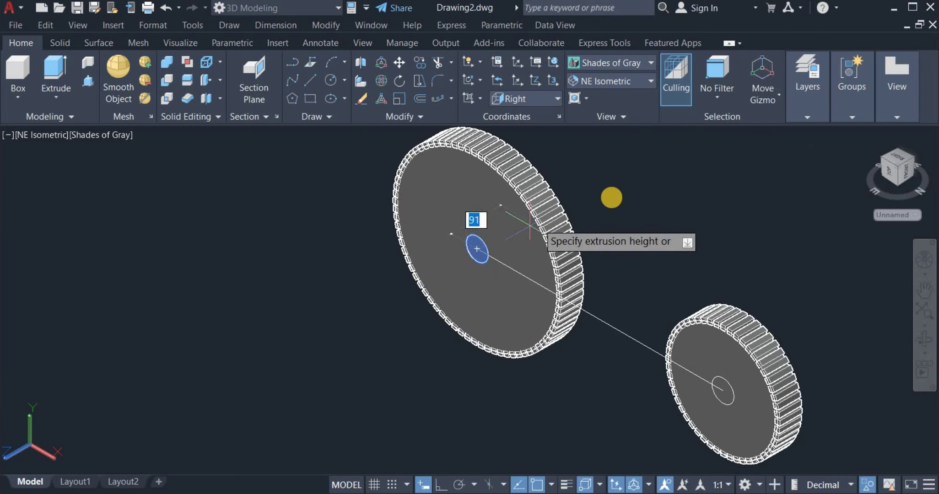
key("Escape")
Cut the smaller pulley's bore with Presspull, using the circle at its centre.
key("space")
left_click(733, 393)
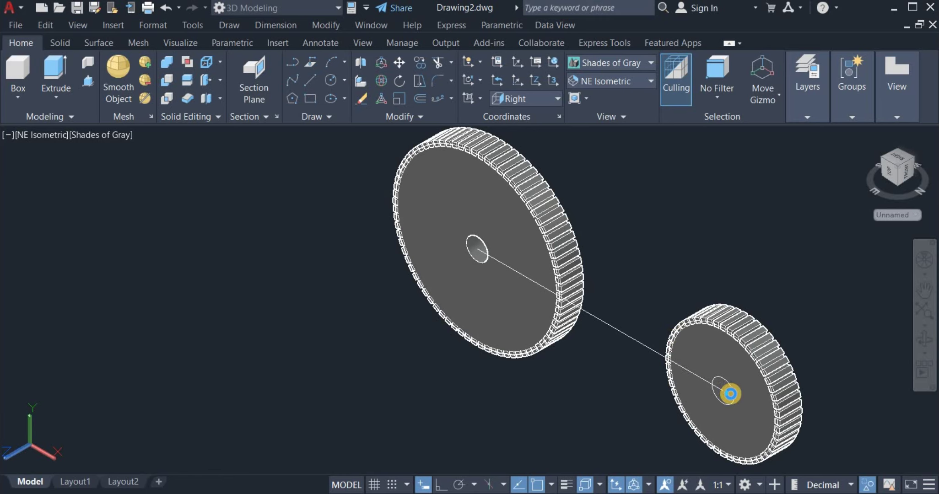
key("Return")
key("Escape")
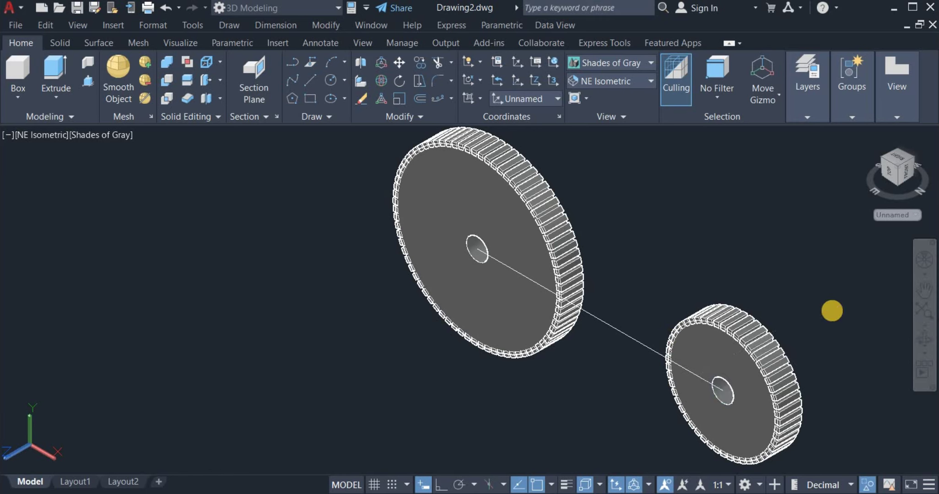
left_click(647, 250)
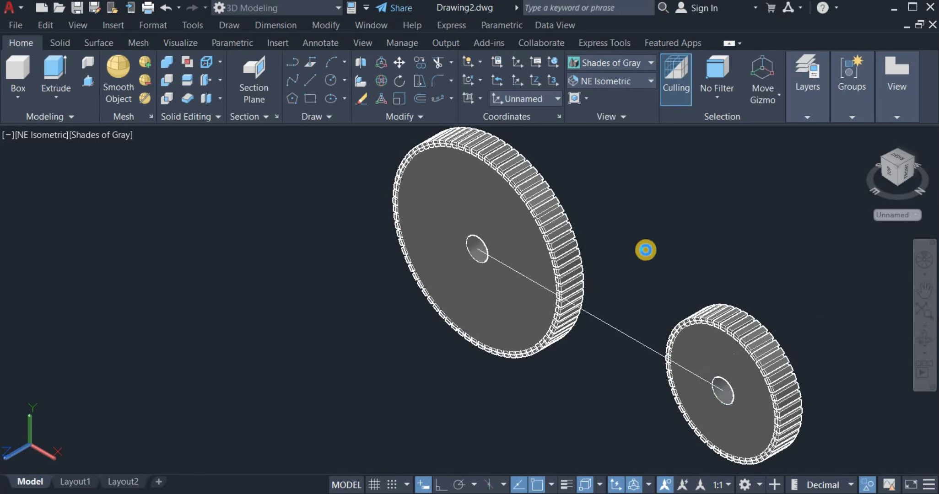
key("space")
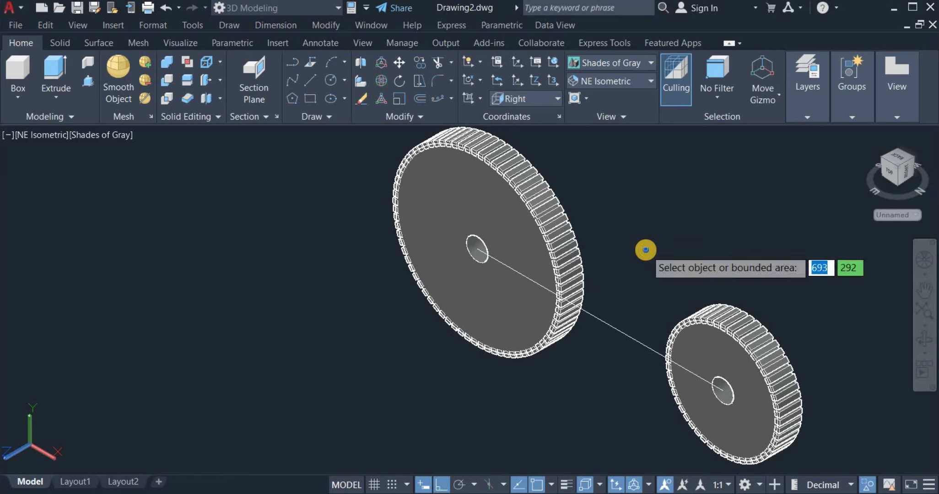
key("Escape")
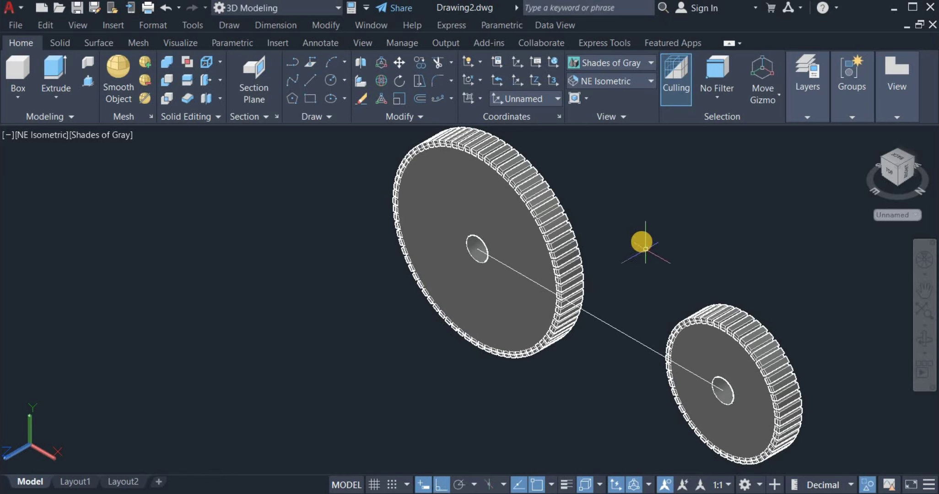
End the object isolation to bring back the hidden toothed belt and the other belt drive.
scroll(642, 243, "down", 3)
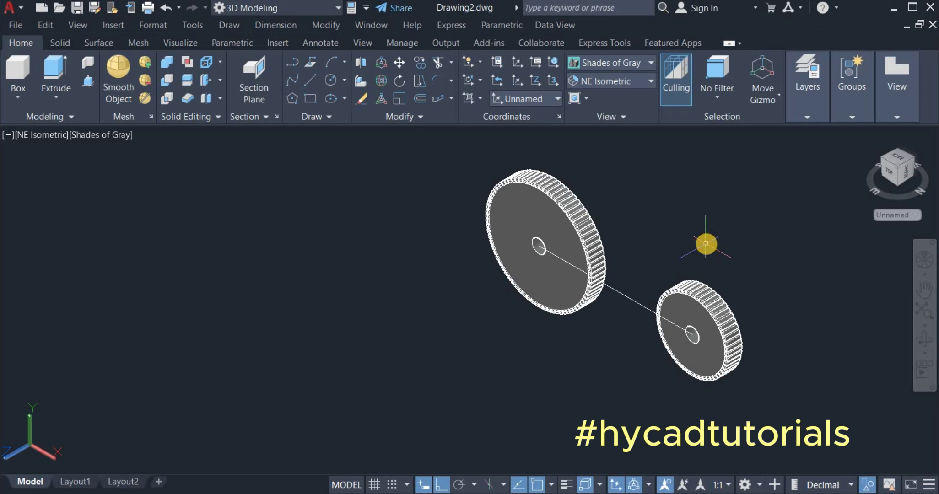
right_click(713, 261)
left_click(752, 344)
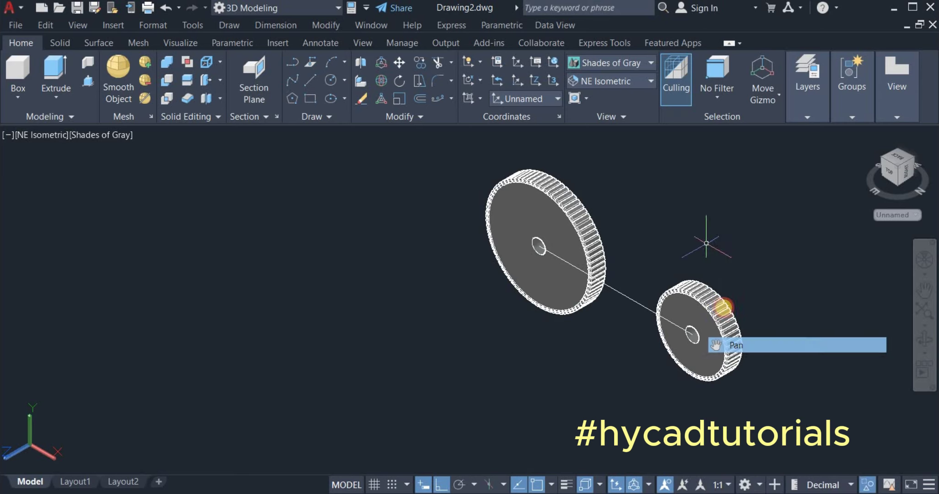
left_click_drag(680, 306, 523, 265)
right_click(513, 203)
left_click(547, 213)
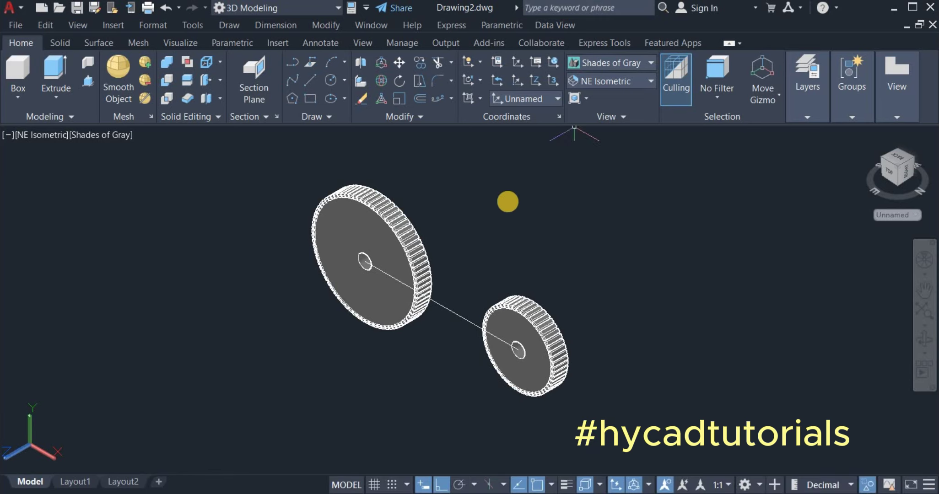
right_click(545, 259)
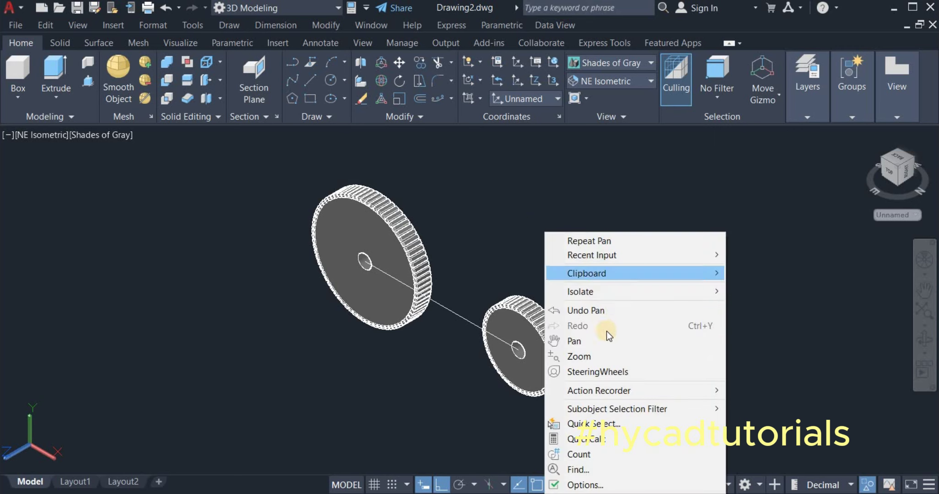
mouse_move(622, 291)
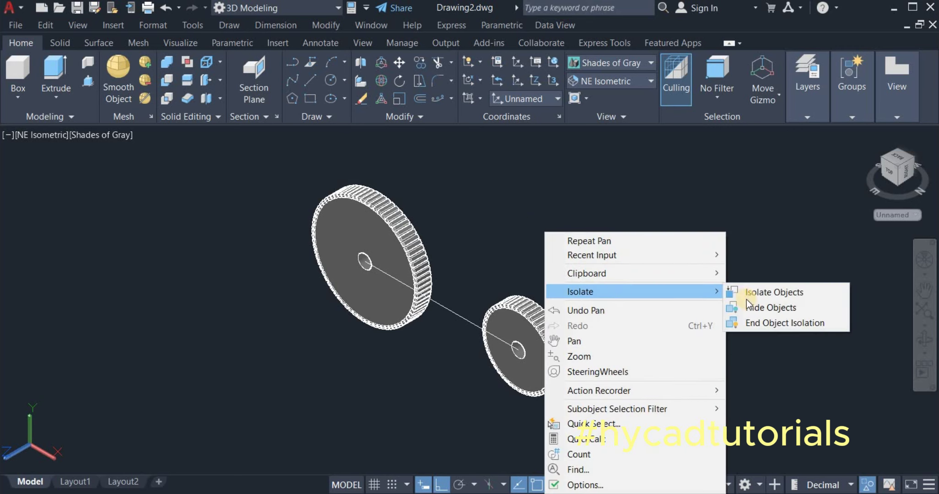
left_click(773, 323)
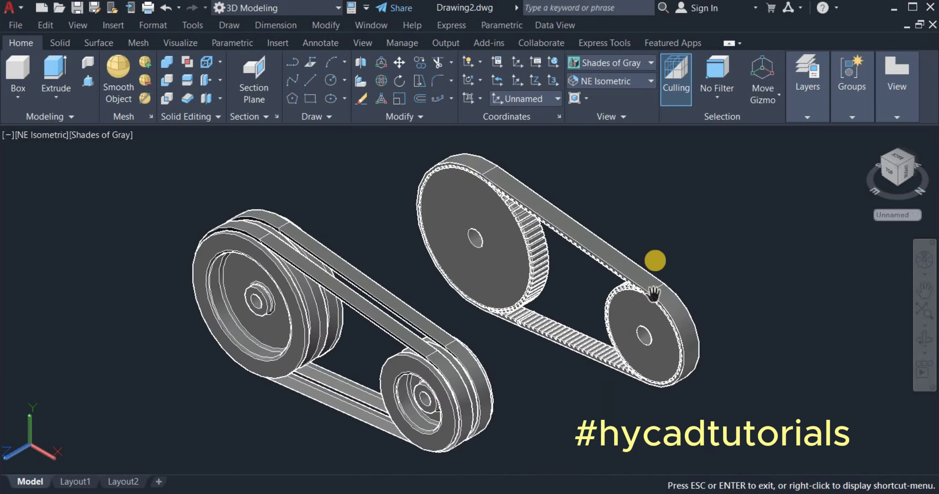
right_click(658, 203)
left_click(686, 213)
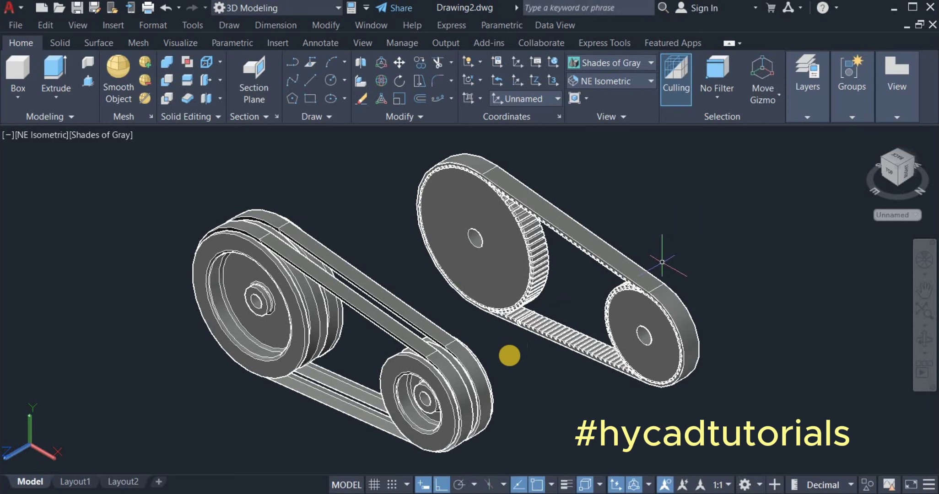